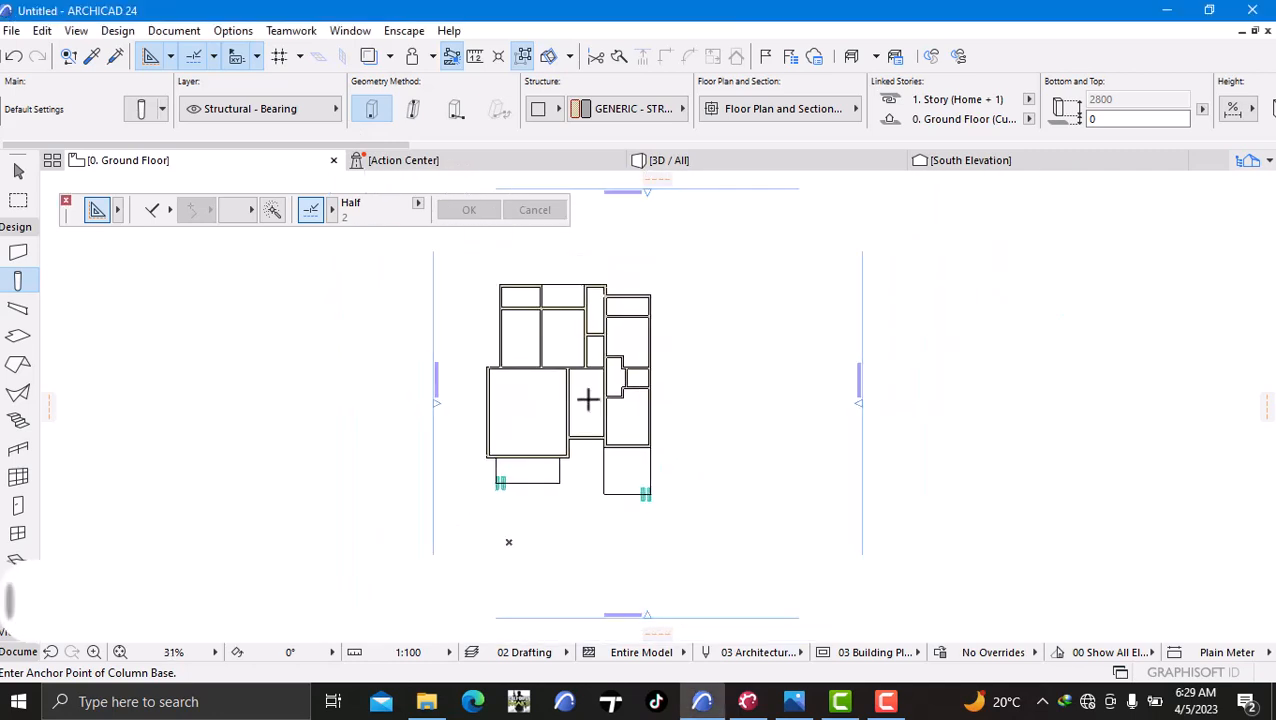
- Examine the ground floor plan and its front column pairs, and view the house render in the Photos app for reference
{"action": "scroll", "coordinate": [587, 402], "scroll_direction": "up", "scroll_amount": 3}
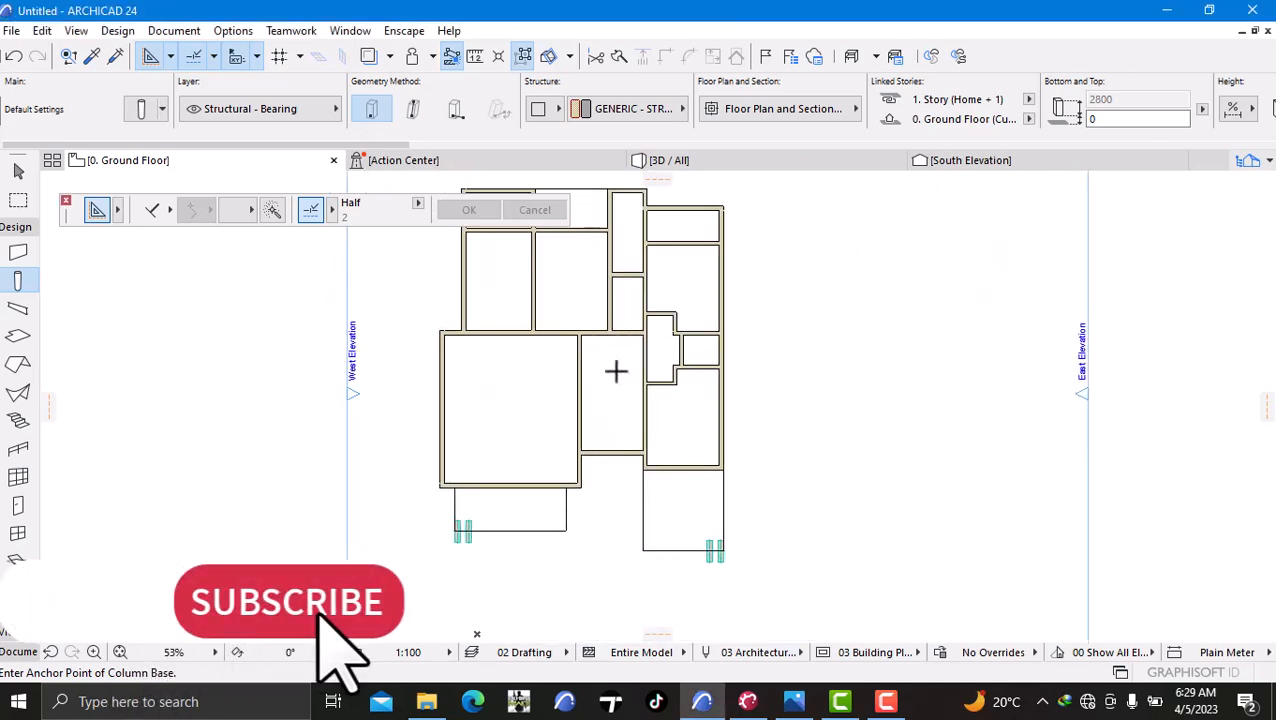
{"action": "mouse_move", "coordinate": [615, 426]}
{"action": "middle_mouse_down"}
{"action": "mouse_move", "coordinate": [595, 520]}
{"action": "mouse_move", "coordinate": [610, 418]}
{"action": "middle_mouse_up"}
{"action": "scroll", "coordinate": [598, 450], "scroll_direction": "down", "scroll_amount": 1}
{"action": "scroll", "coordinate": [602, 461], "scroll_direction": "down", "scroll_amount": 3}
{"action": "scroll", "coordinate": [511, 511], "scroll_direction": "up", "scroll_amount": 8}
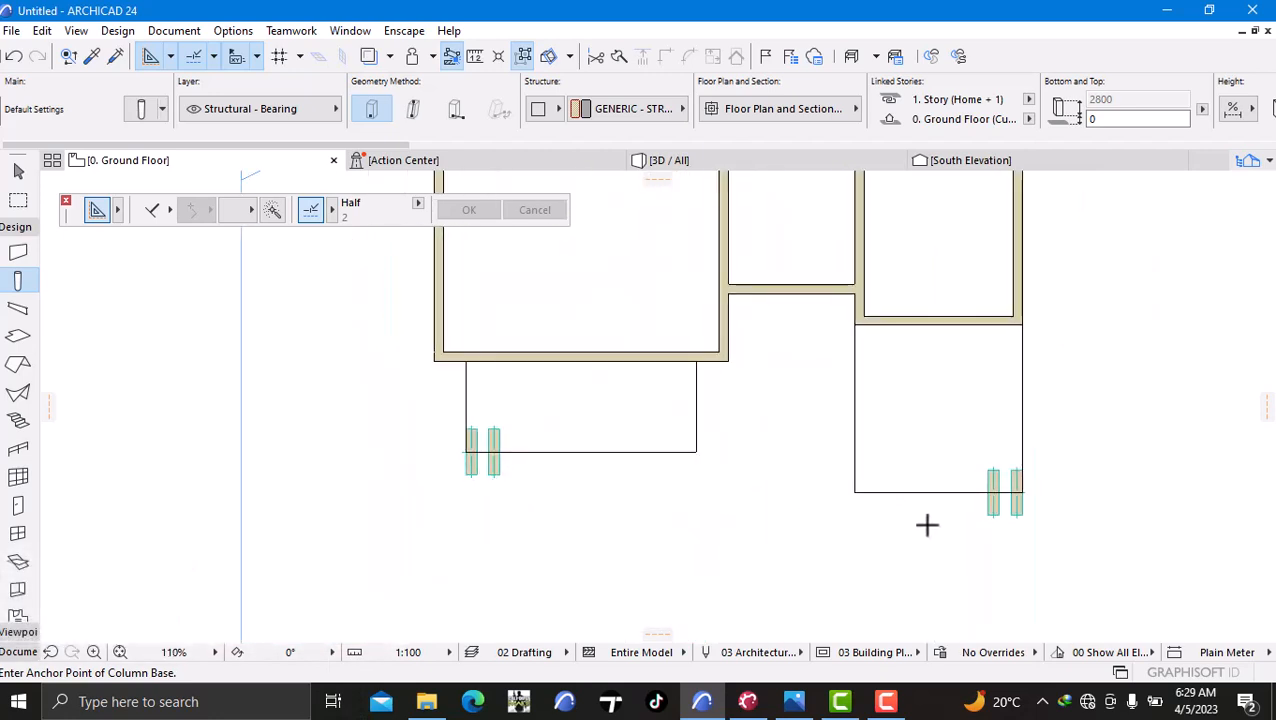
{"action": "scroll", "coordinate": [927, 525], "scroll_direction": "down", "scroll_amount": 8}
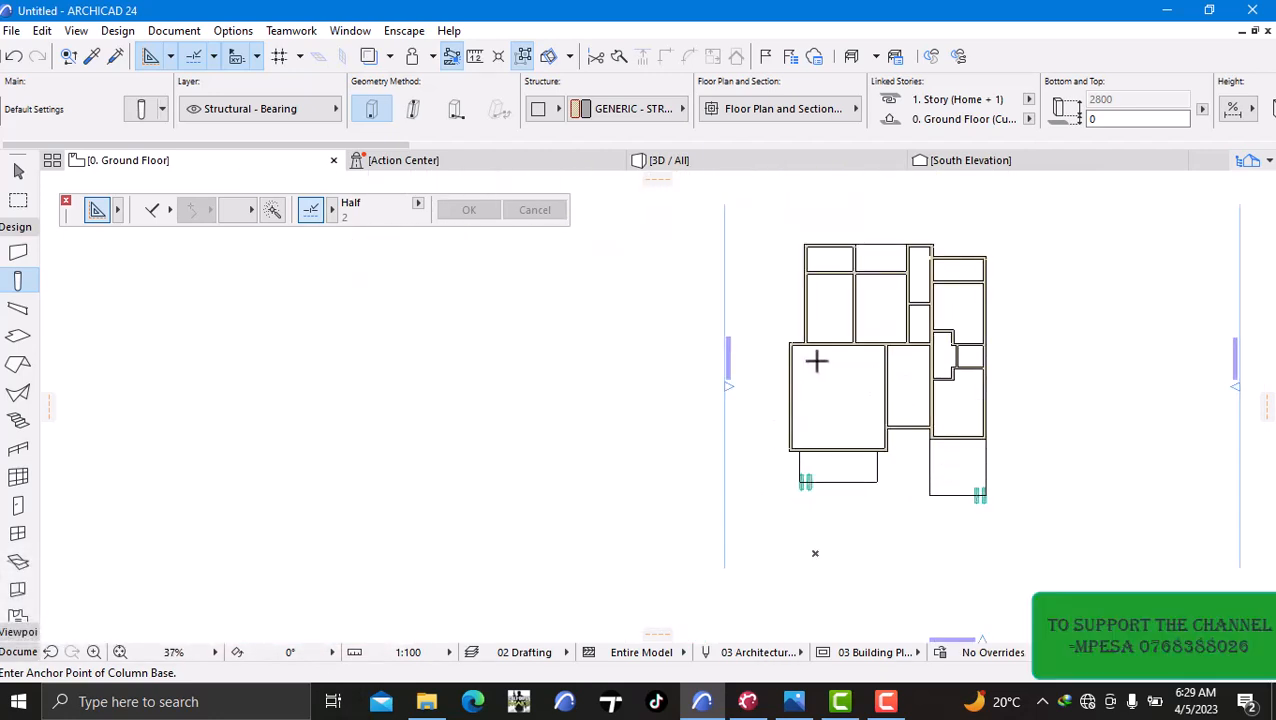
{"action": "middle_click_drag", "start_coordinate": [817, 361], "coordinate": [530, 359]}
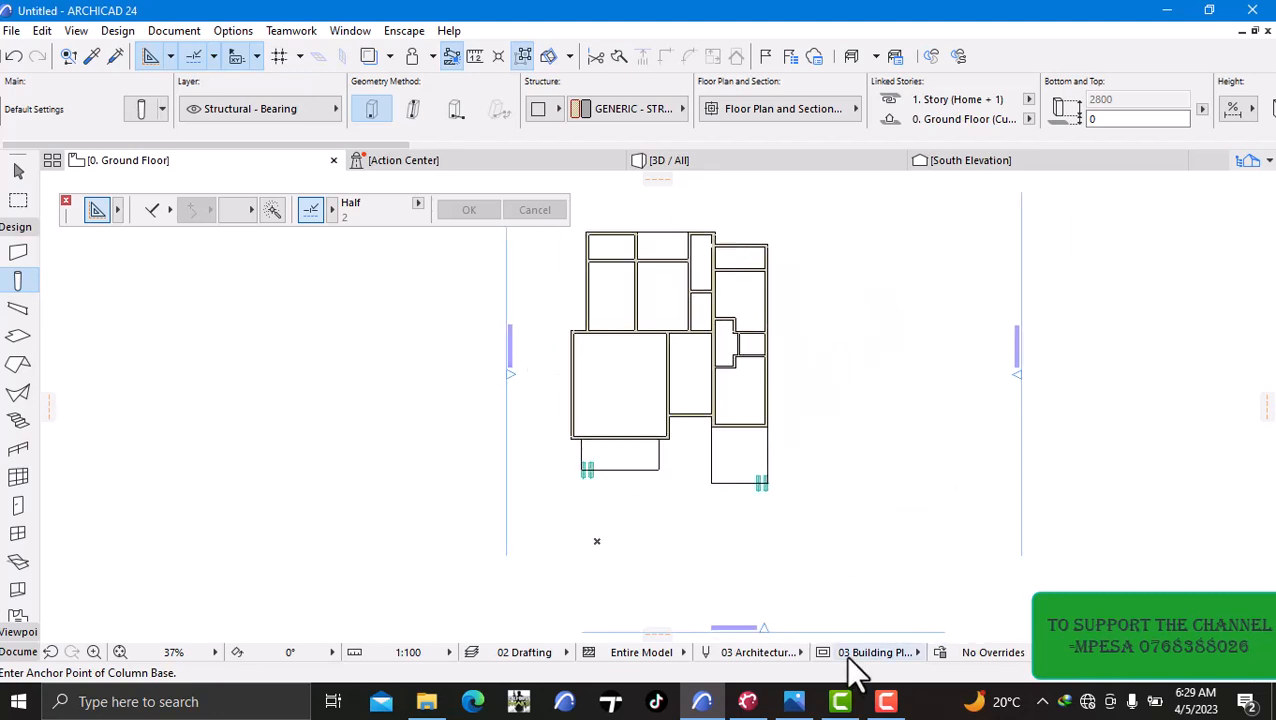
{"action": "left_click", "coordinate": [795, 702]}
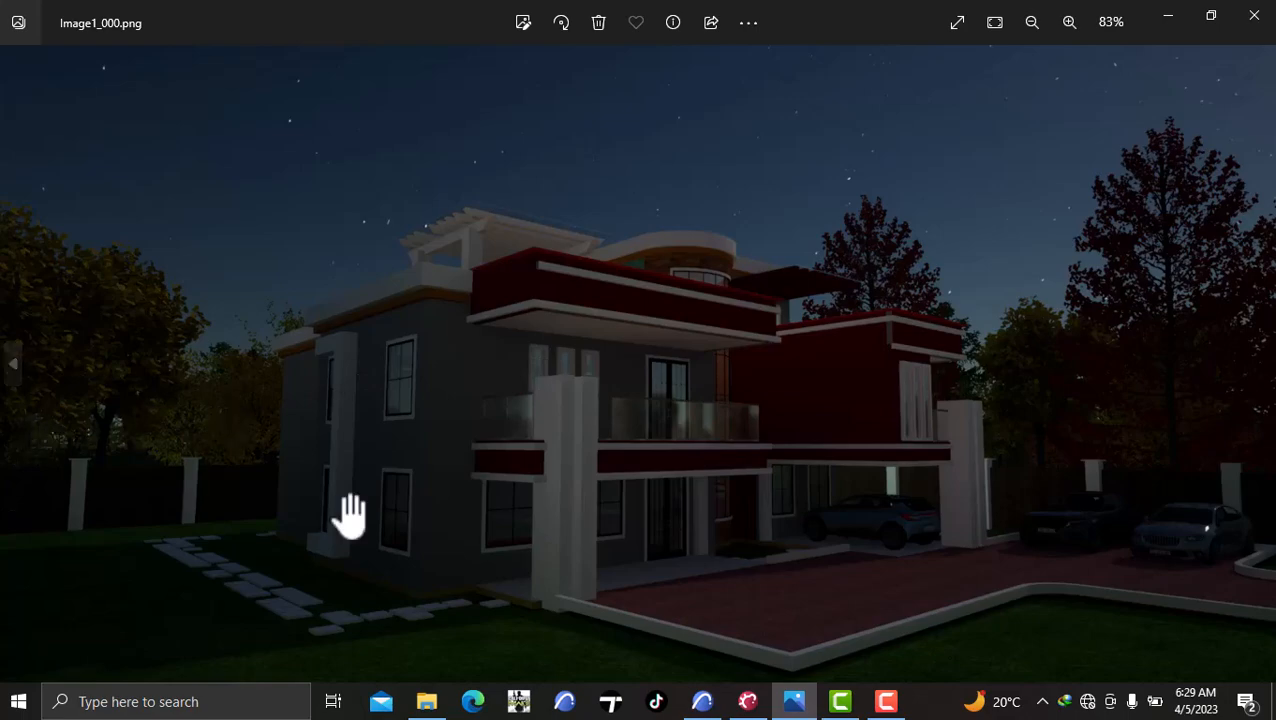
{"action": "left_click", "coordinate": [701, 702]}
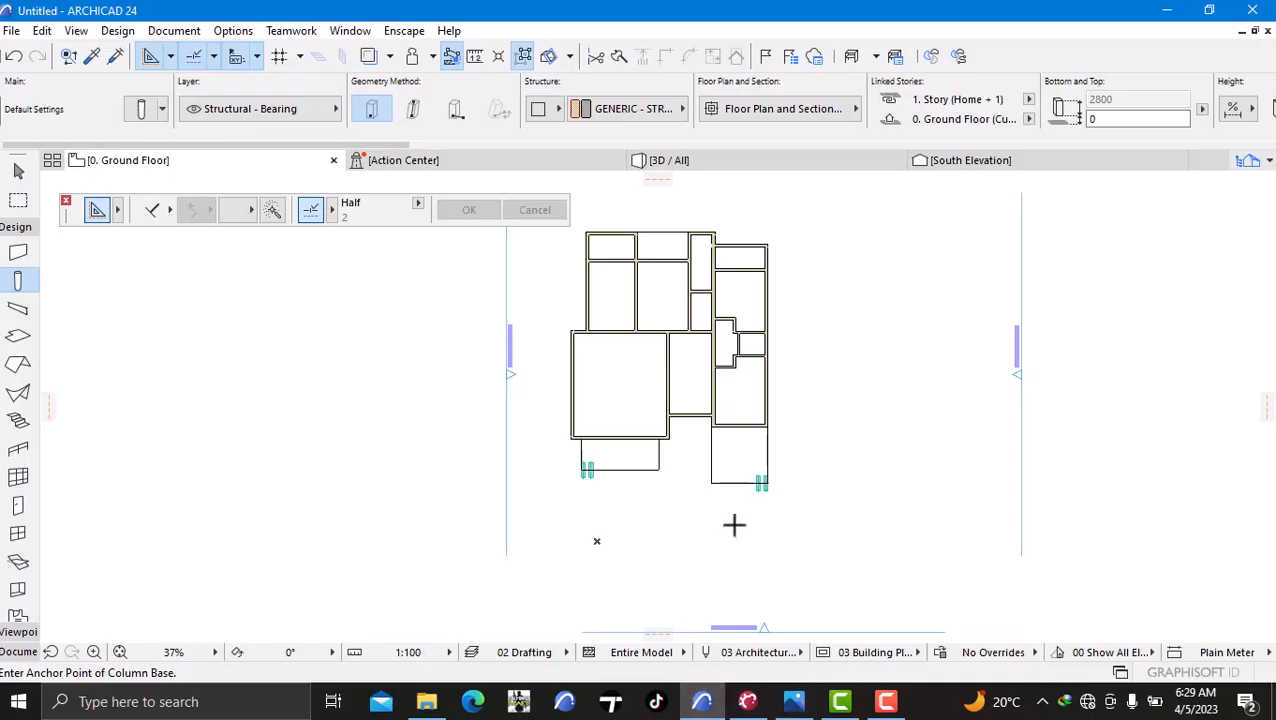
- Inspect the walls and column pairs in the 3D model and compare them with the reference render in Photos
{"action": "left_click", "coordinate": [668, 163]}
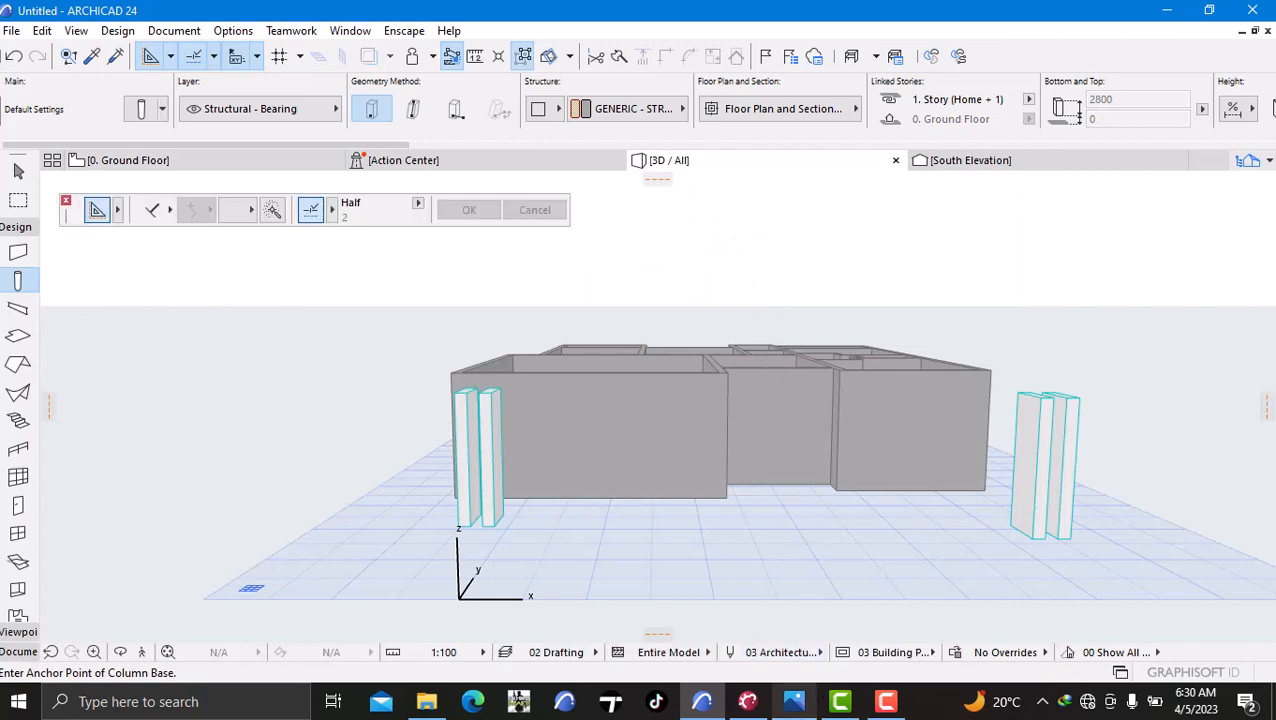
{"action": "mouse_move", "coordinate": [794, 701]}
{"action": "left_click", "coordinate": [803, 600]}
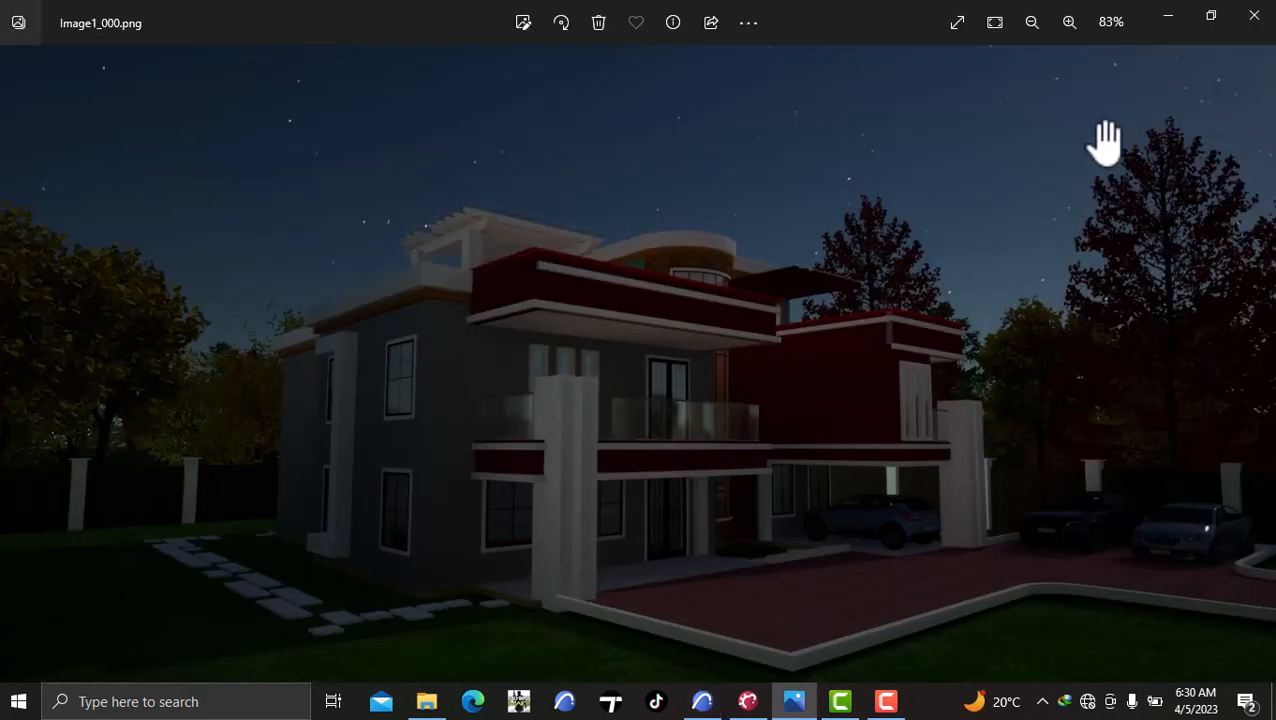
{"action": "left_click", "coordinate": [1168, 15]}
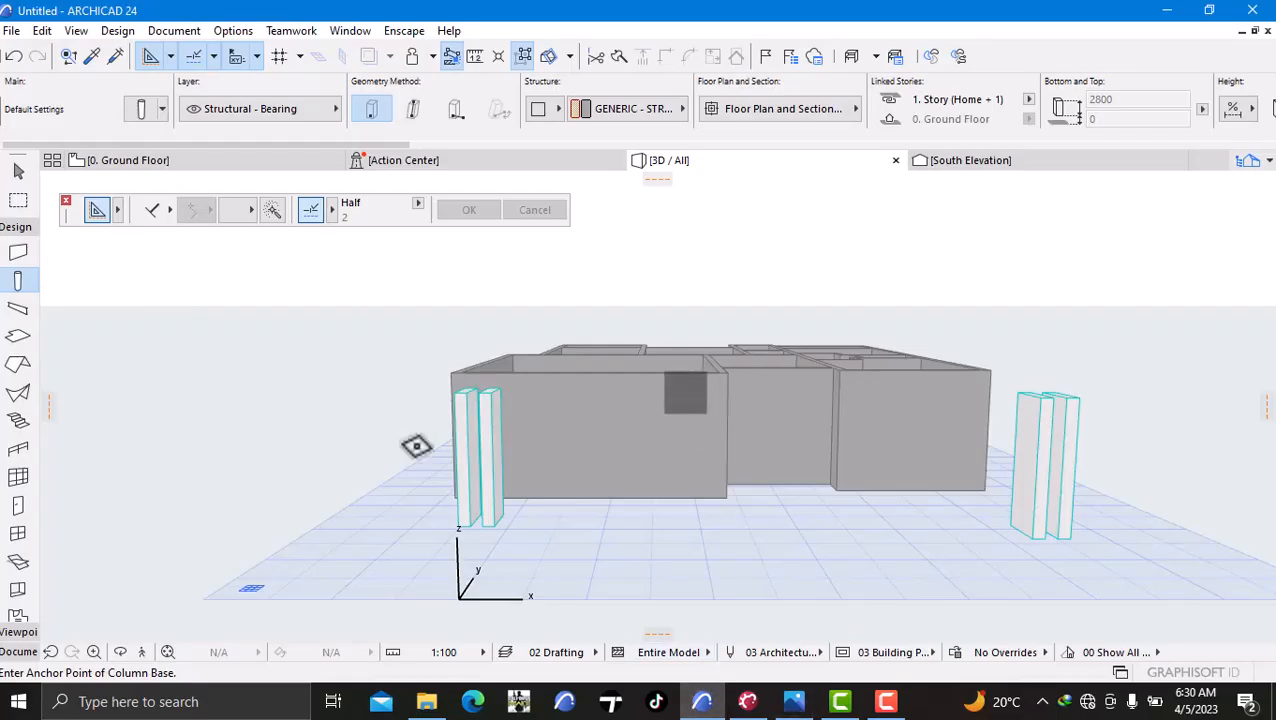
{"action": "right_click", "coordinate": [125, 441]}
{"action": "left_click", "coordinate": [232, 351]}
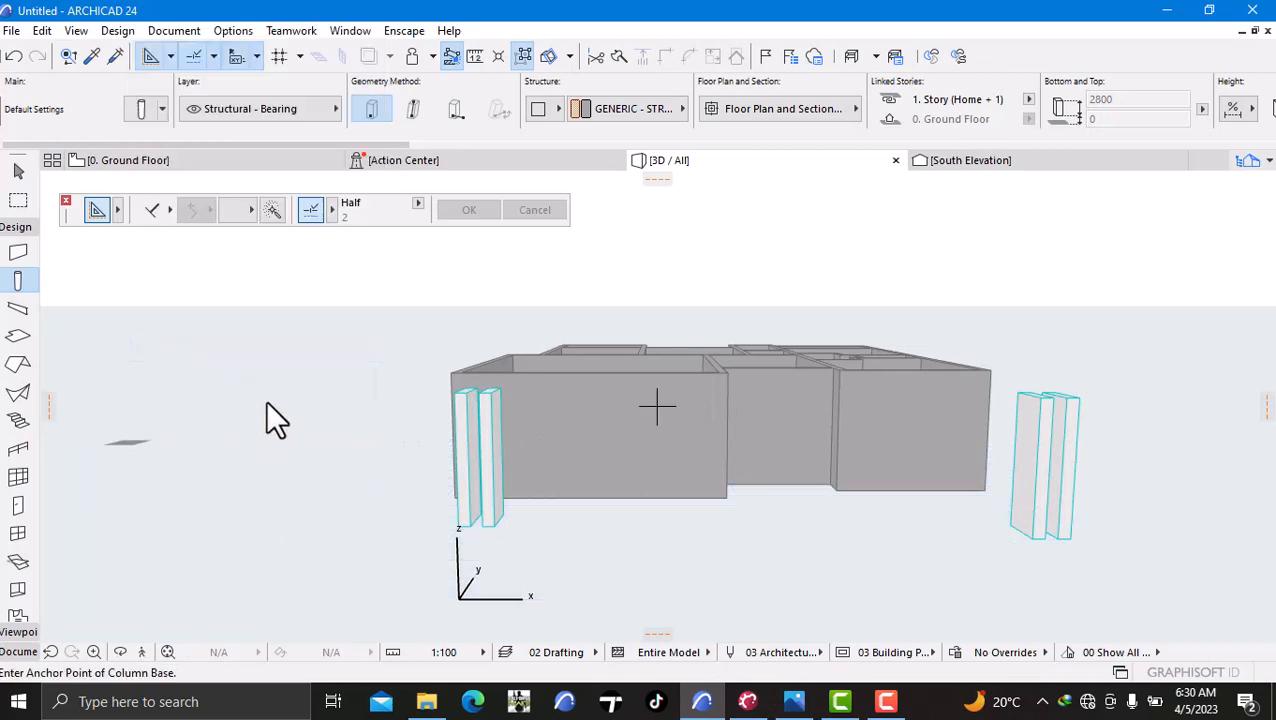
{"action": "left_click_drag", "start_coordinate": [265, 400], "coordinate": [641, 480]}
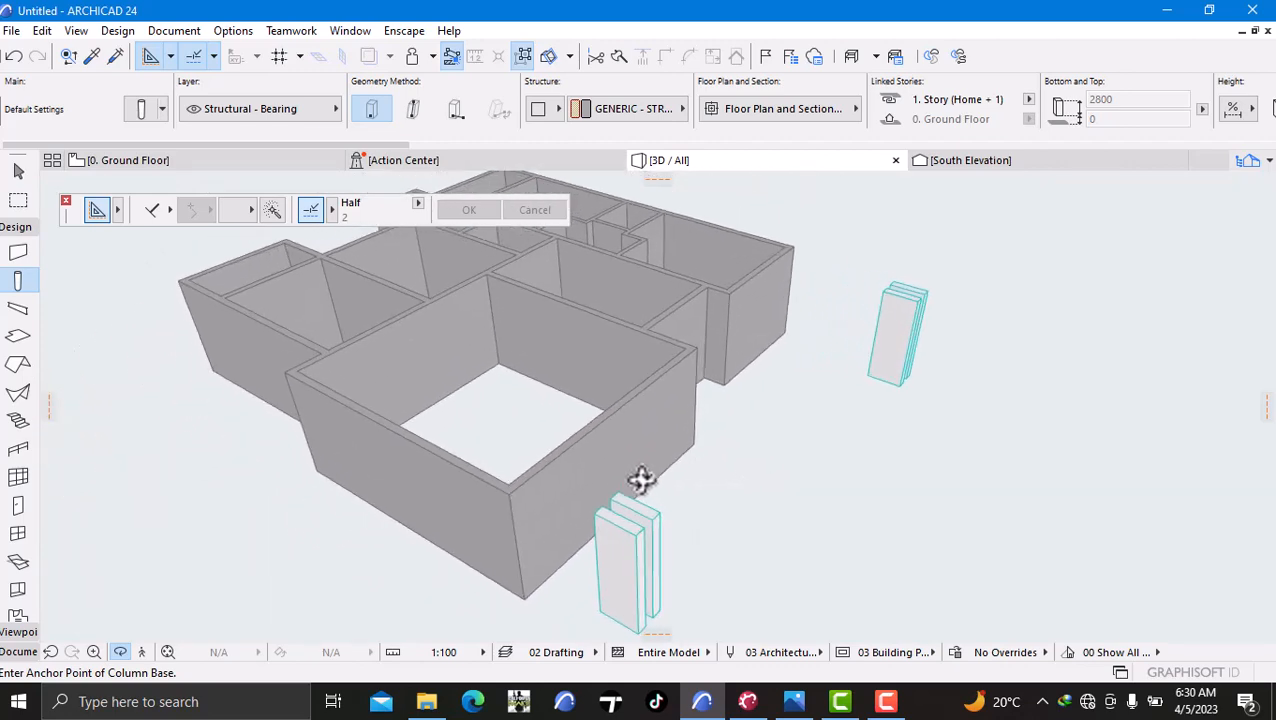
- Activate the Slab tool on the ground floor plan and select Floorboards - 01 in the Surfaces settings
{"action": "left_click", "coordinate": [207, 160]}
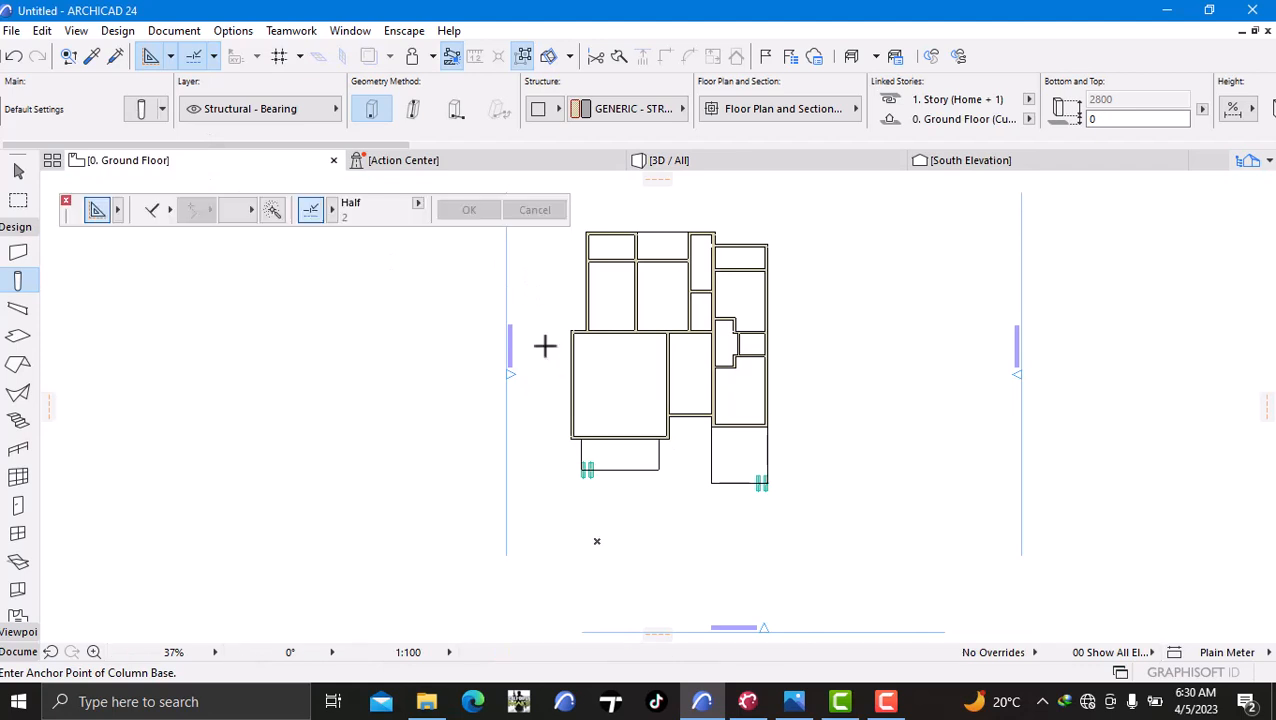
{"action": "left_click", "coordinate": [18, 338]}
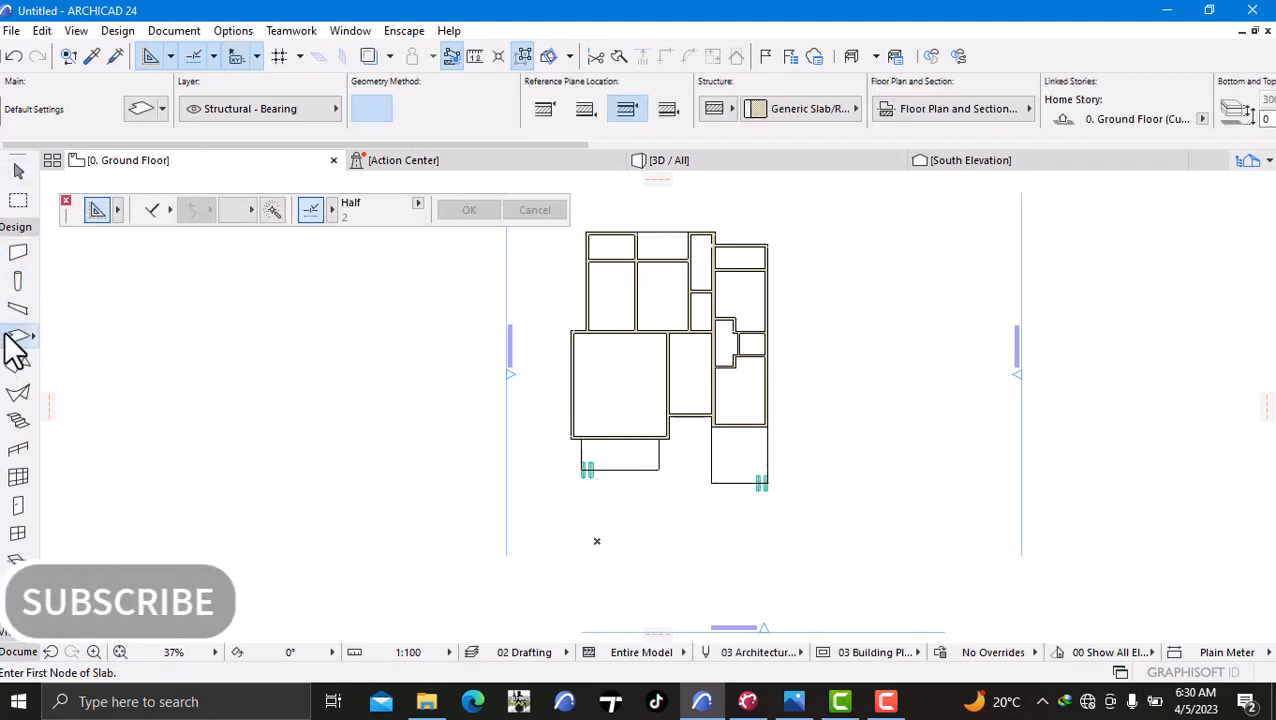
{"action": "left_click", "coordinate": [233, 30]}
{"action": "mouse_move", "coordinate": [269, 52]}
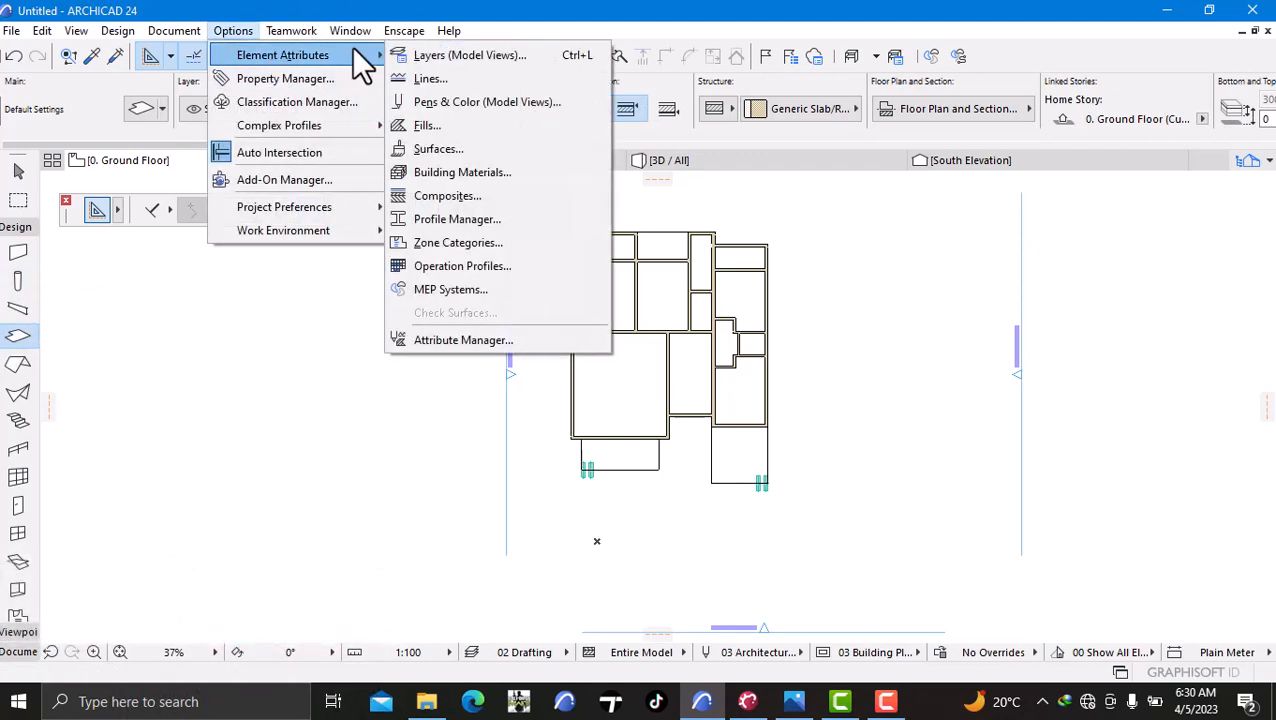
{"action": "left_click", "coordinate": [445, 147]}
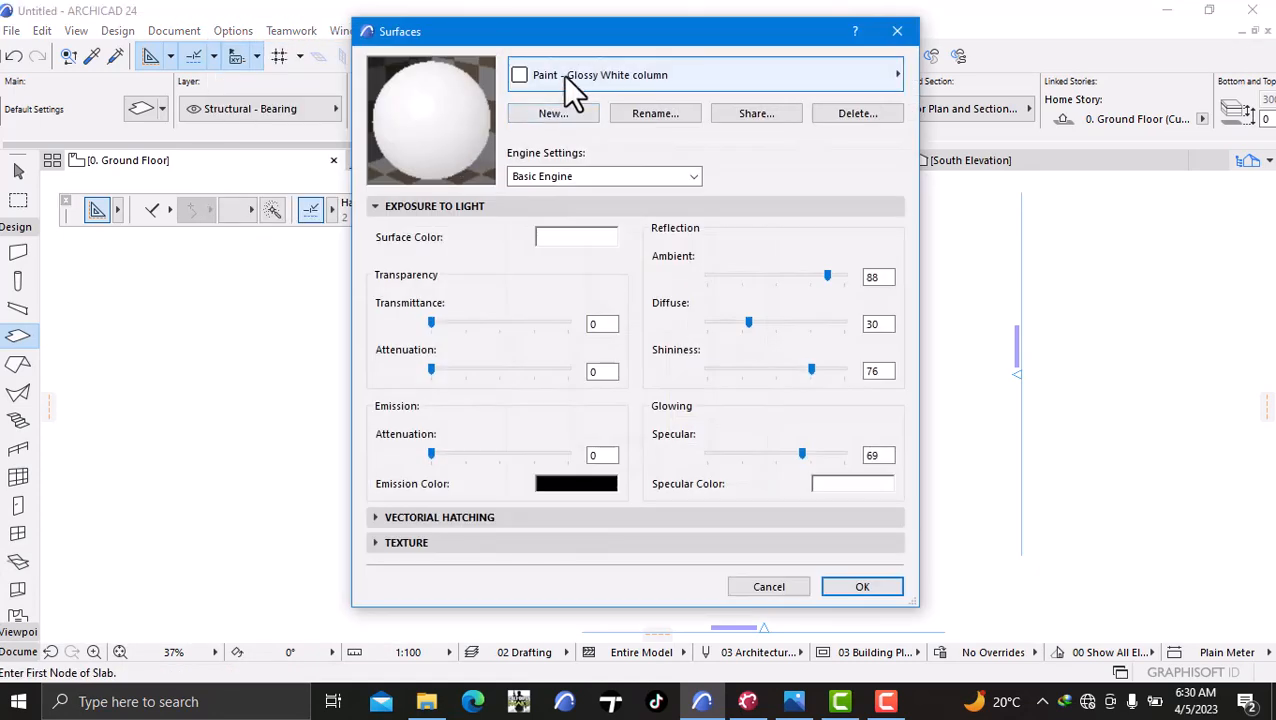
{"action": "left_click", "coordinate": [562, 75]}
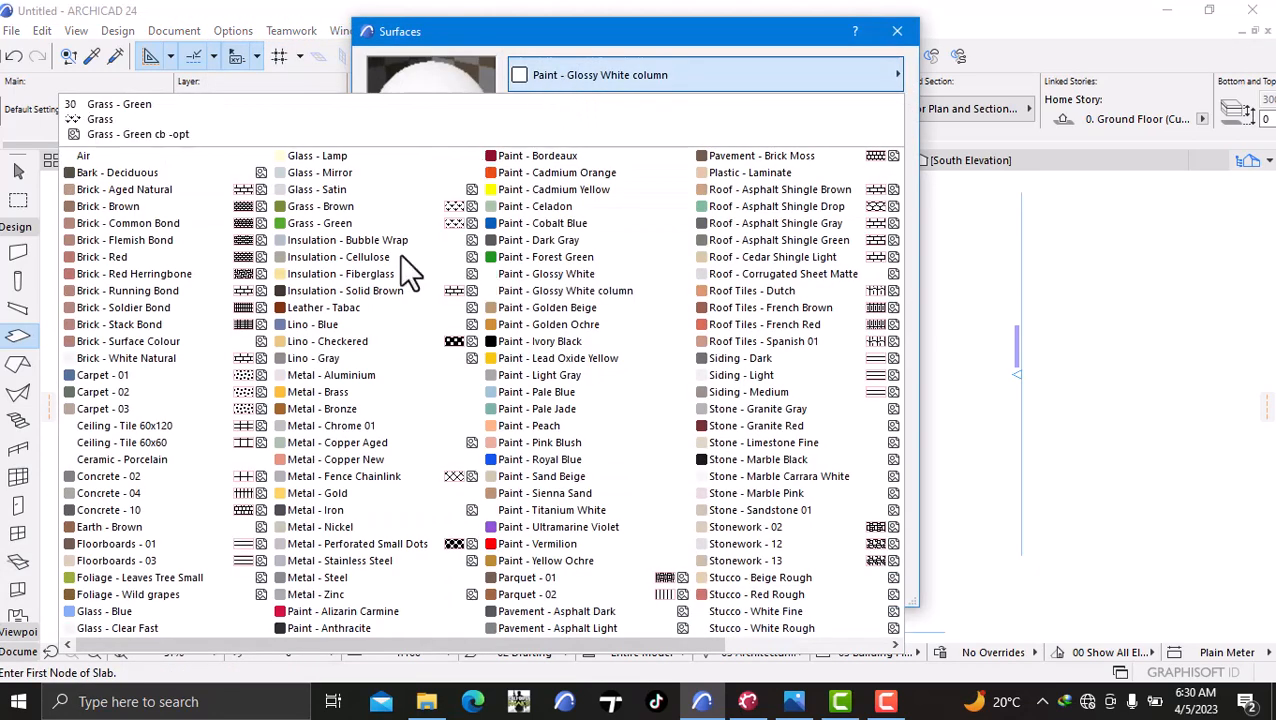
{"action": "left_click", "coordinate": [131, 543]}
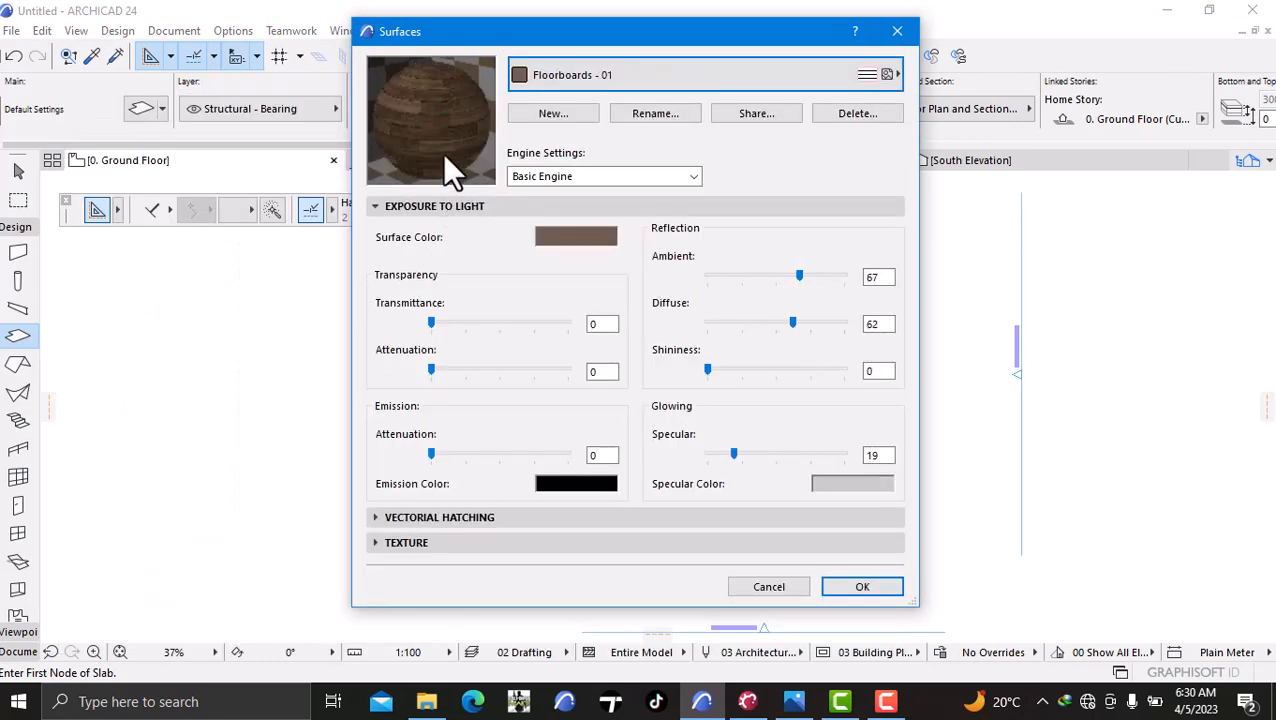
- Replace the Floorboards - 01 texture with the library image Floorboards - 02 c.jpg
{"action": "left_click", "coordinate": [413, 542]}
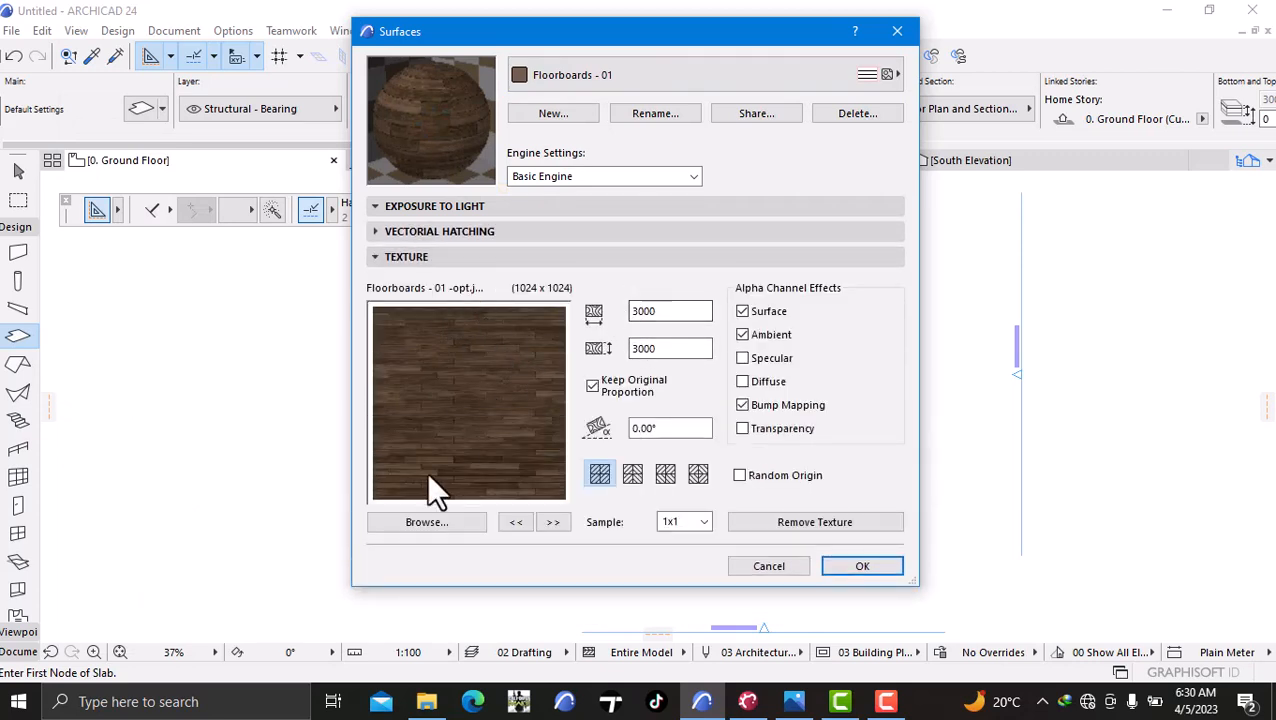
{"action": "left_click", "coordinate": [442, 259]}
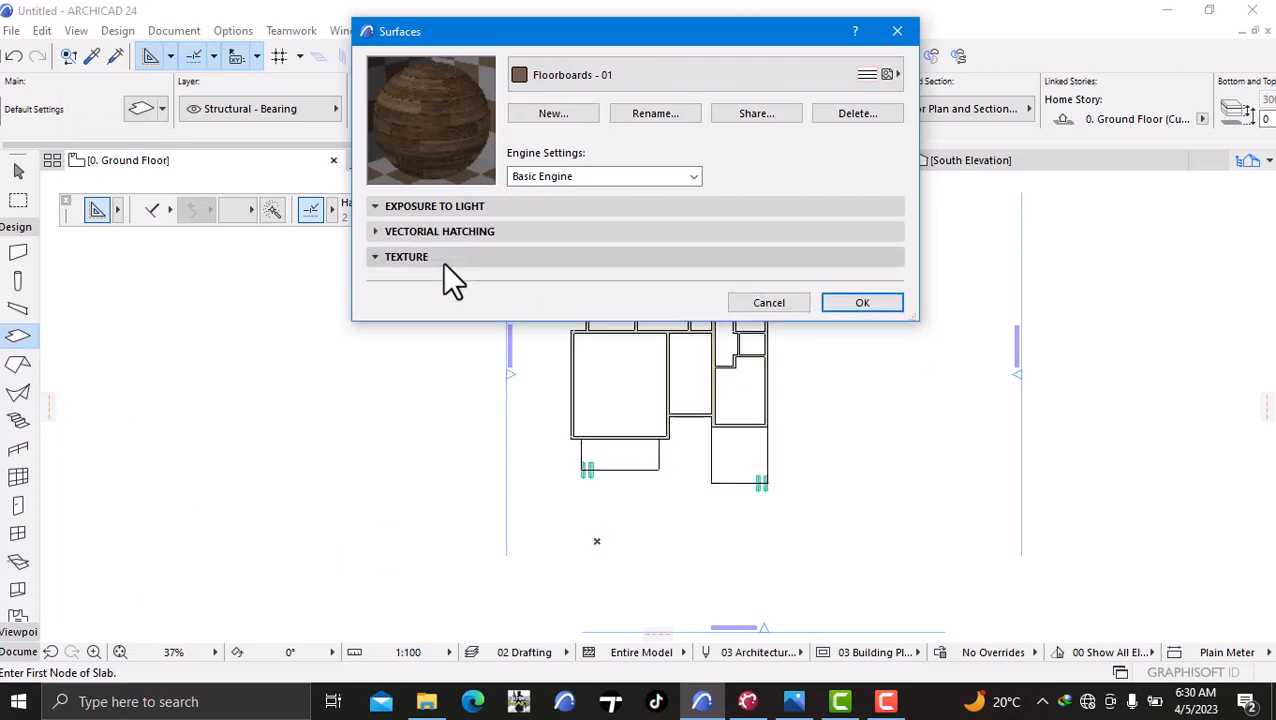
{"action": "left_click", "coordinate": [442, 259]}
{"action": "left_click", "coordinate": [412, 518]}
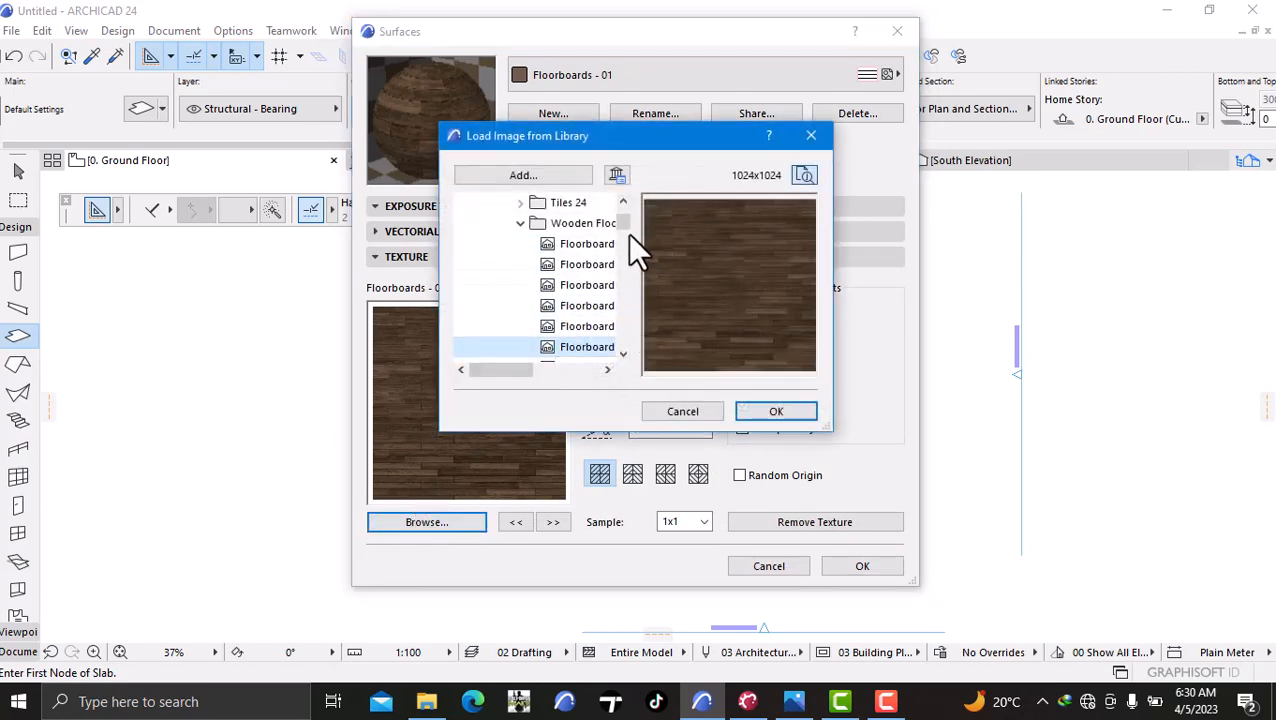
{"action": "left_click_drag", "start_coordinate": [617, 220], "coordinate": [618, 226]}
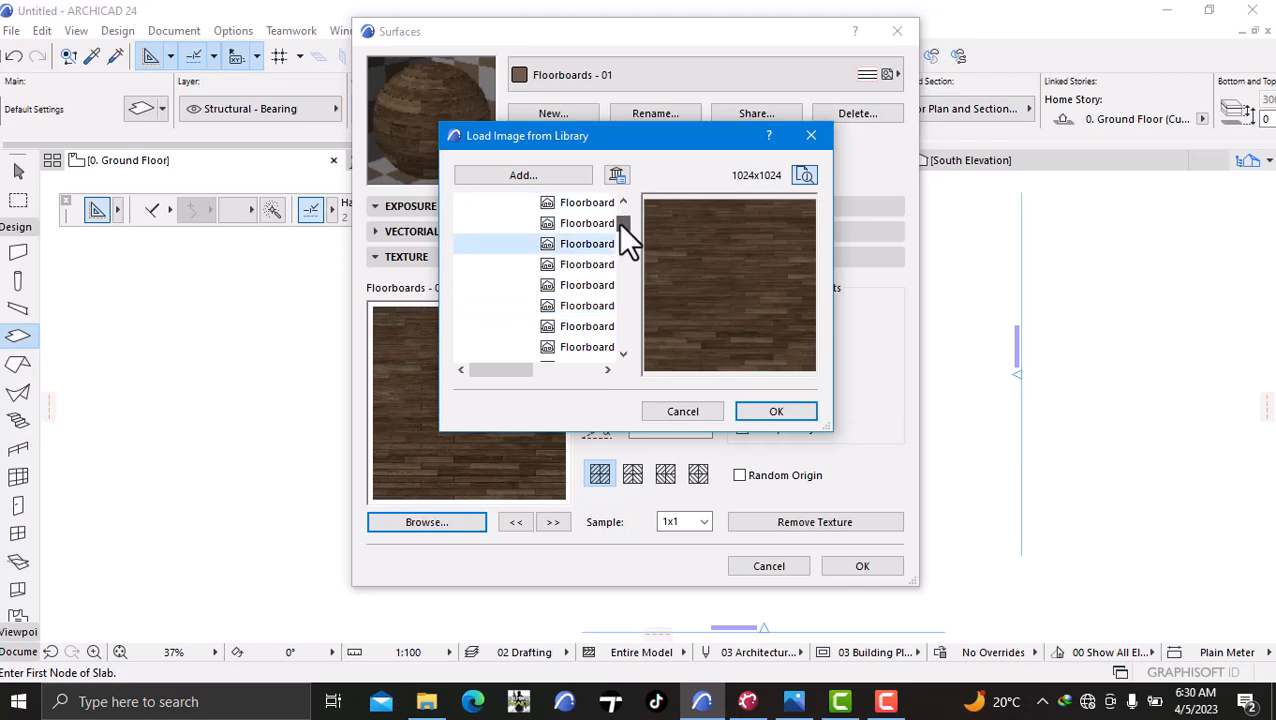
{"action": "left_click", "coordinate": [588, 268]}
{"action": "left_click", "coordinate": [590, 288]}
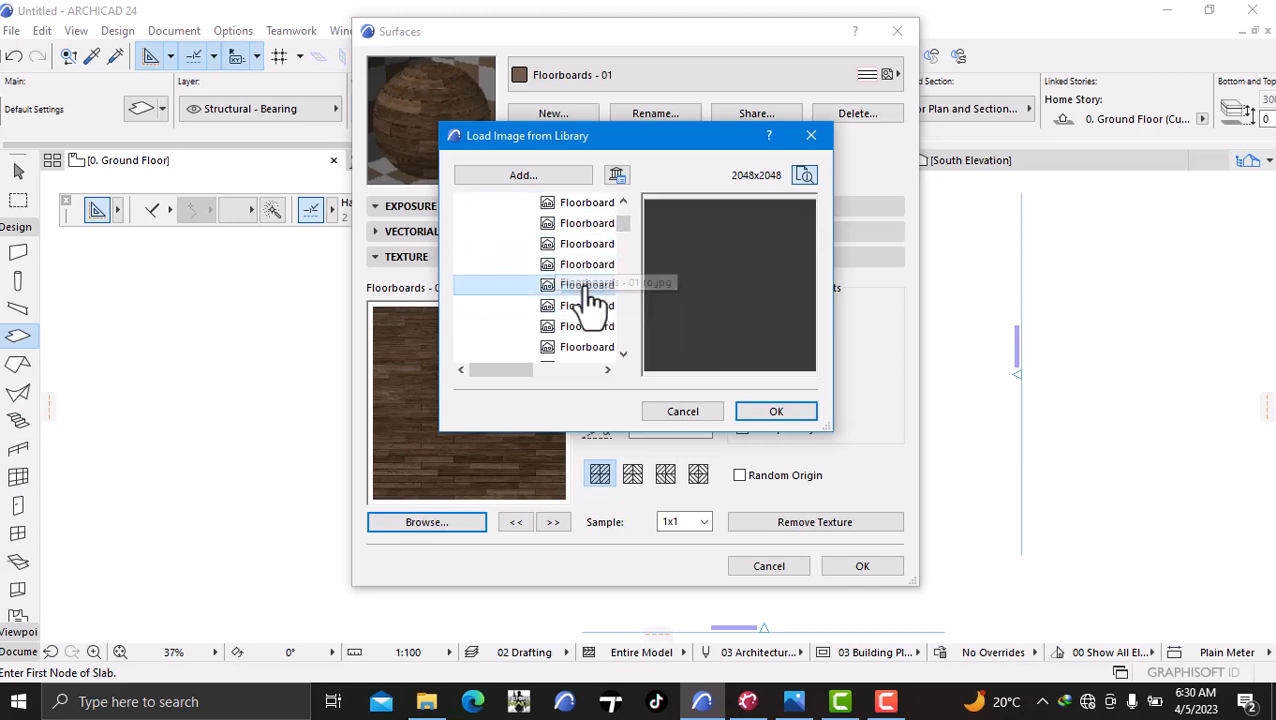
{"action": "left_click", "coordinate": [585, 306]}
{"action": "left_click", "coordinate": [580, 328]}
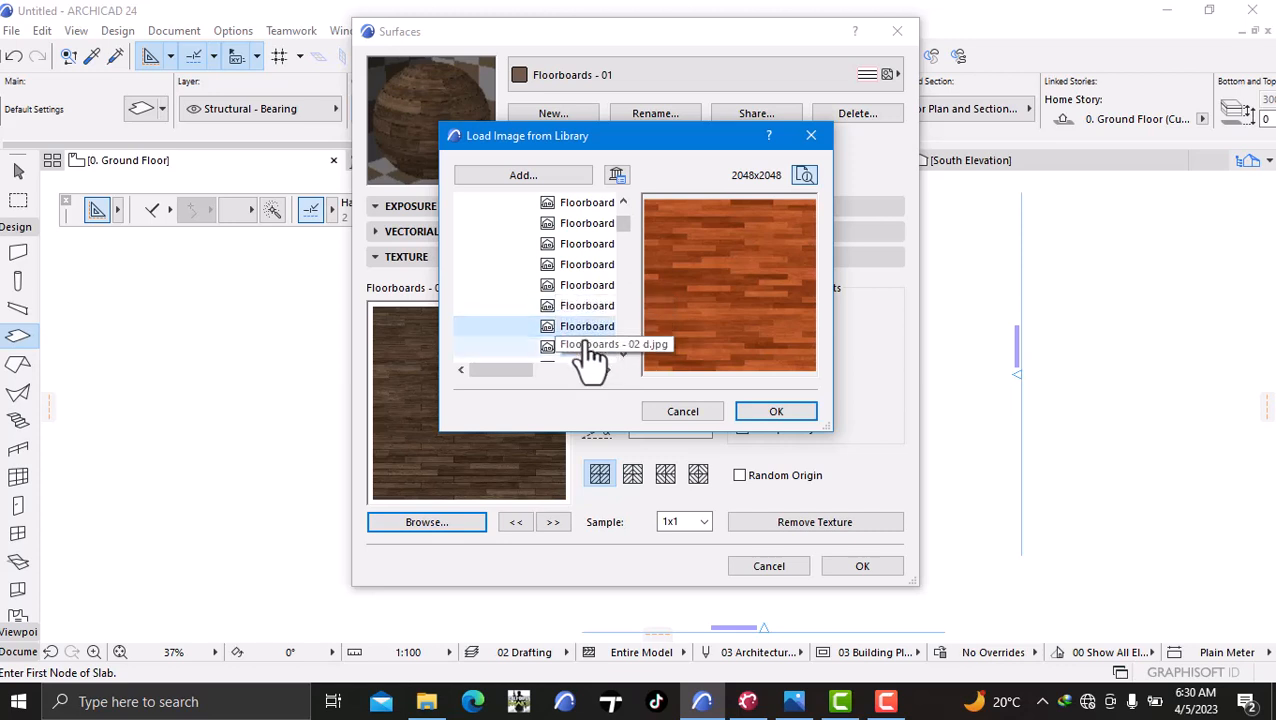
{"action": "left_click", "coordinate": [580, 347]}
{"action": "left_click", "coordinate": [582, 330]}
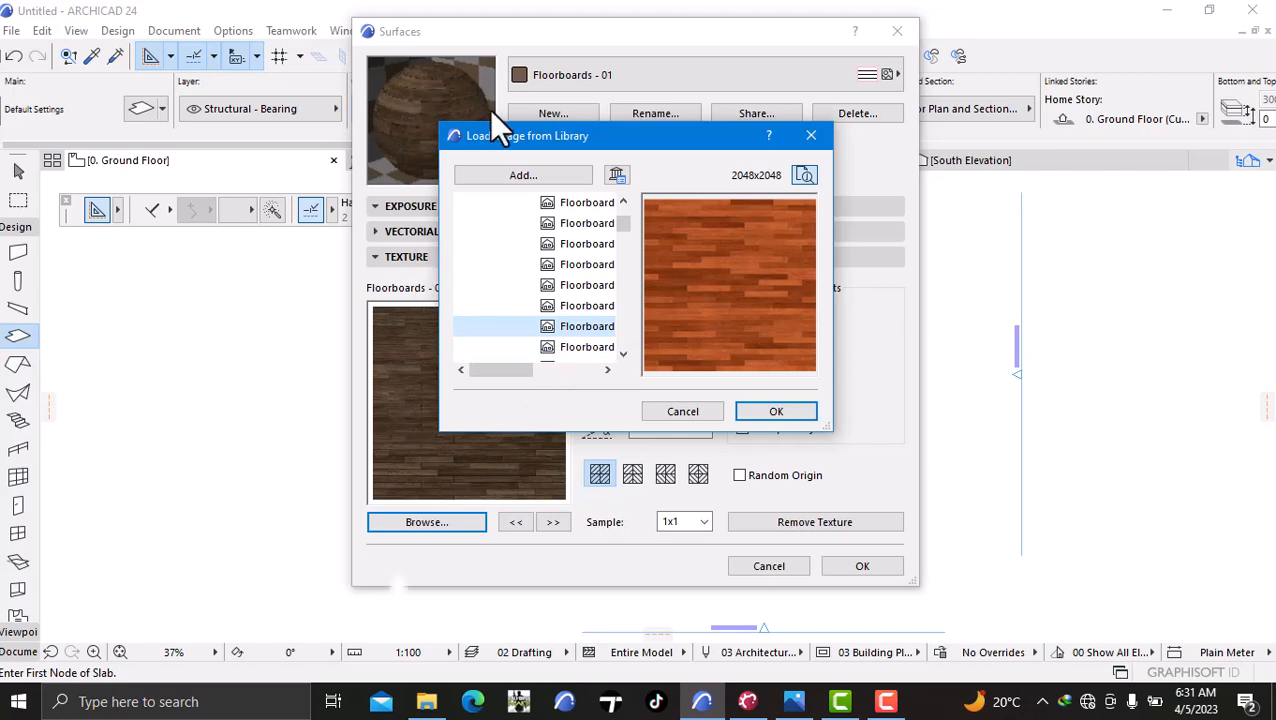
{"action": "left_click", "coordinate": [778, 413]}
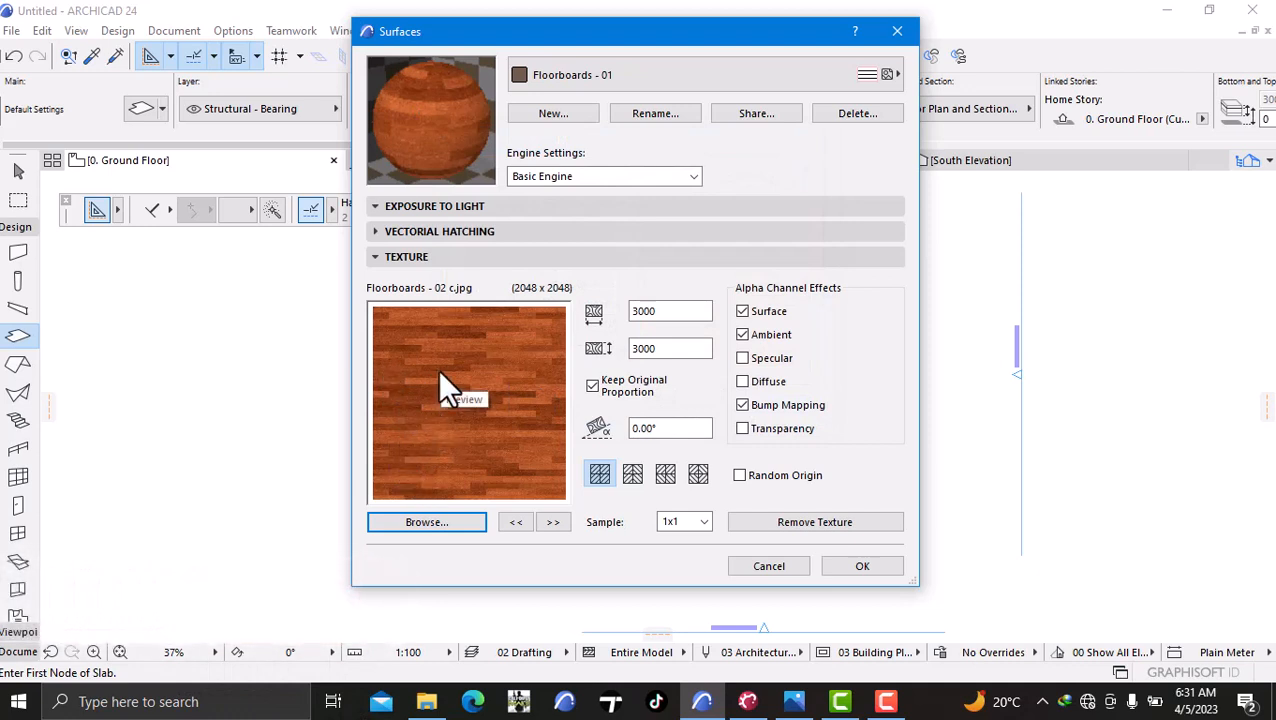
- Duplicate the edited surface as "Floorboards - 01 copy 1" and apply the surface settings
{"action": "left_click", "coordinate": [553, 113]}
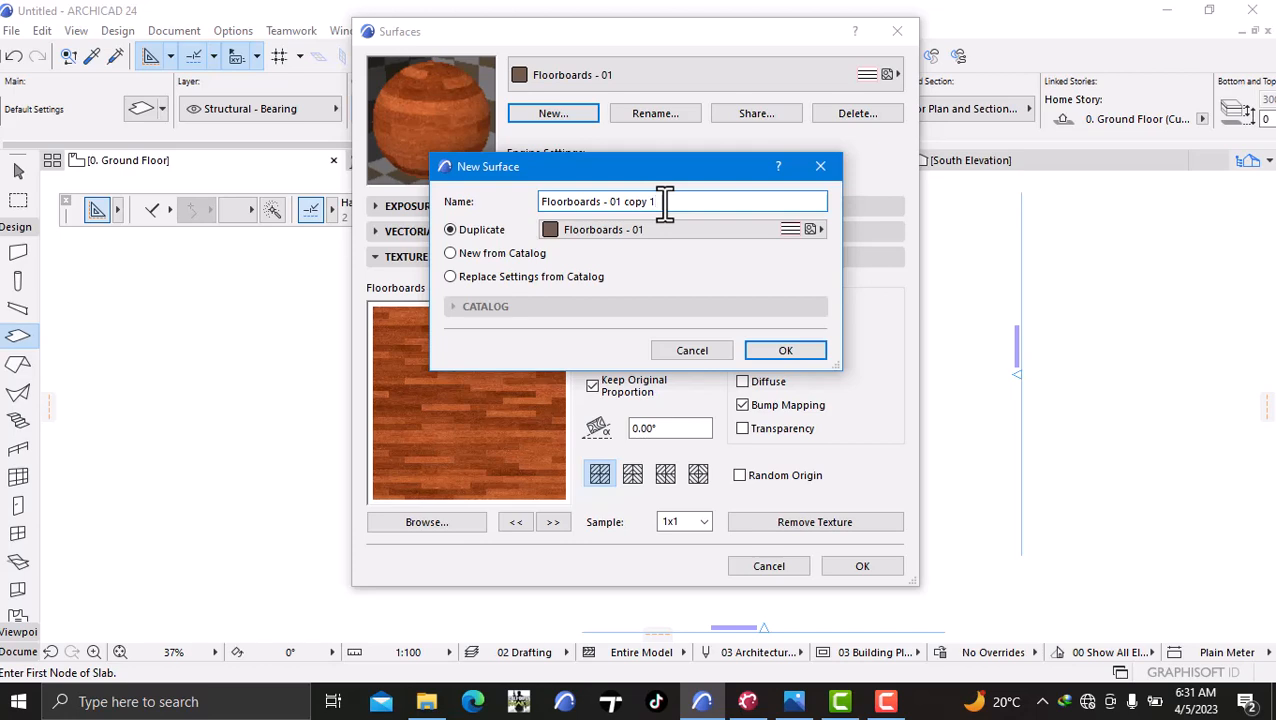
{"action": "left_click", "coordinate": [778, 350]}
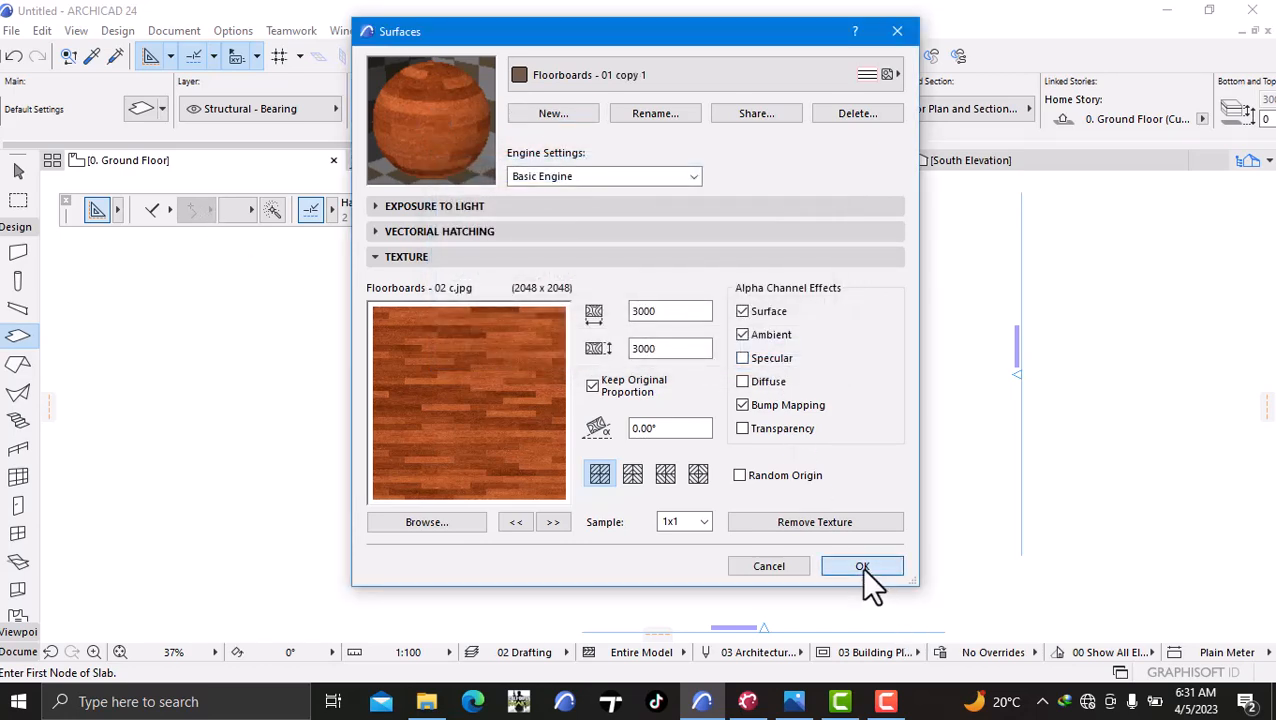
{"action": "left_click", "coordinate": [862, 567]}
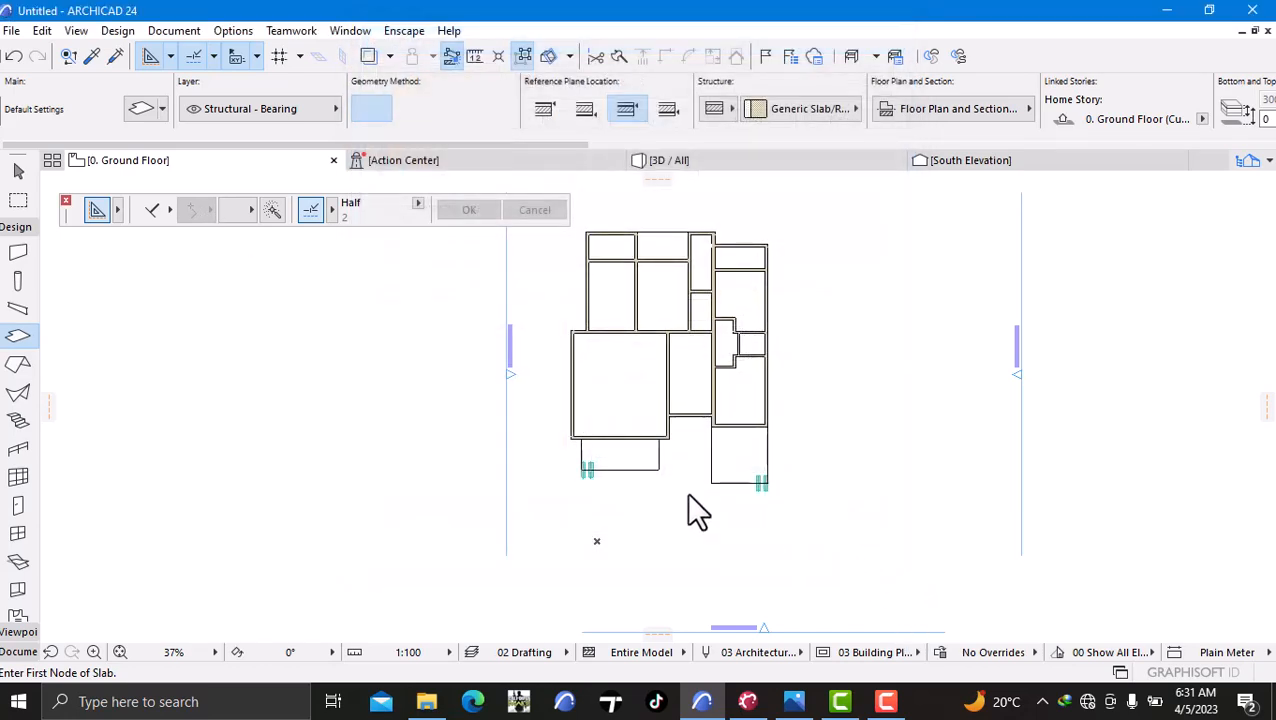
- Set the slab defaults to a basic structure 150 mm thick and override the top surface with Floorboards - 01 copy 1
{"action": "double_click", "coordinate": [14, 338]}
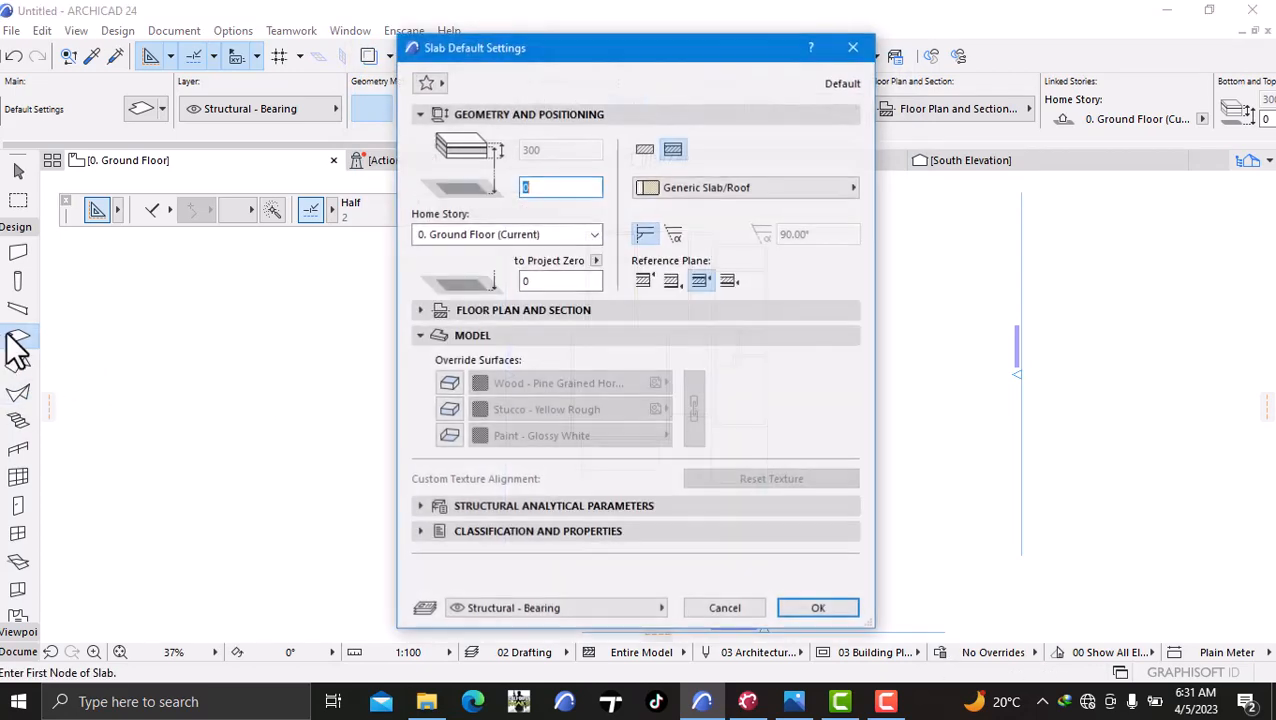
{"action": "left_click", "coordinate": [645, 148]}
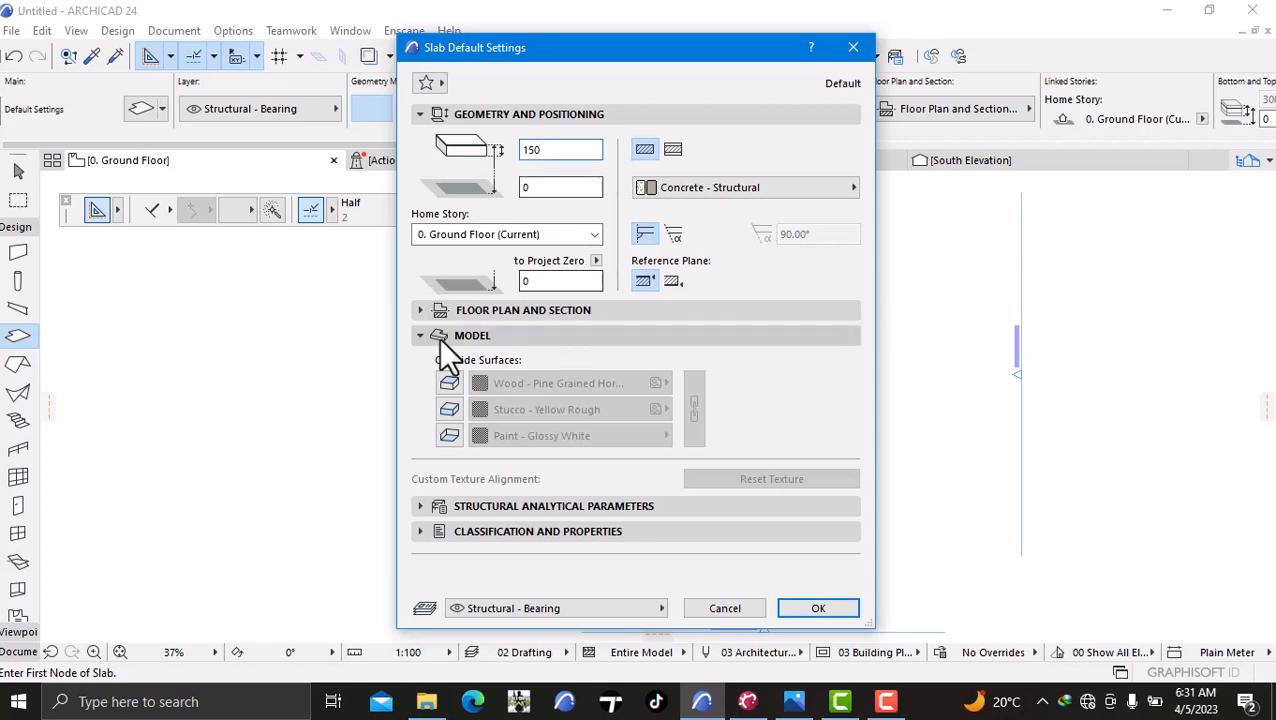
{"action": "left_click", "coordinate": [451, 384]}
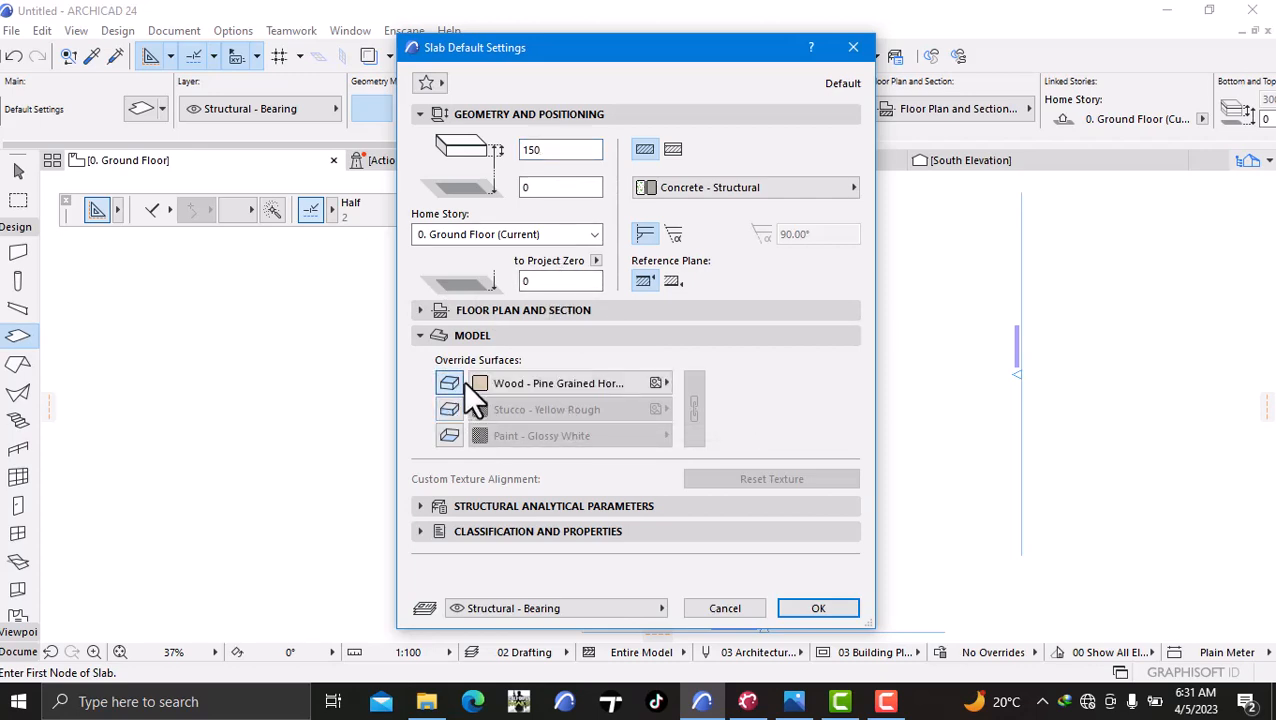
{"action": "left_click", "coordinate": [532, 381]}
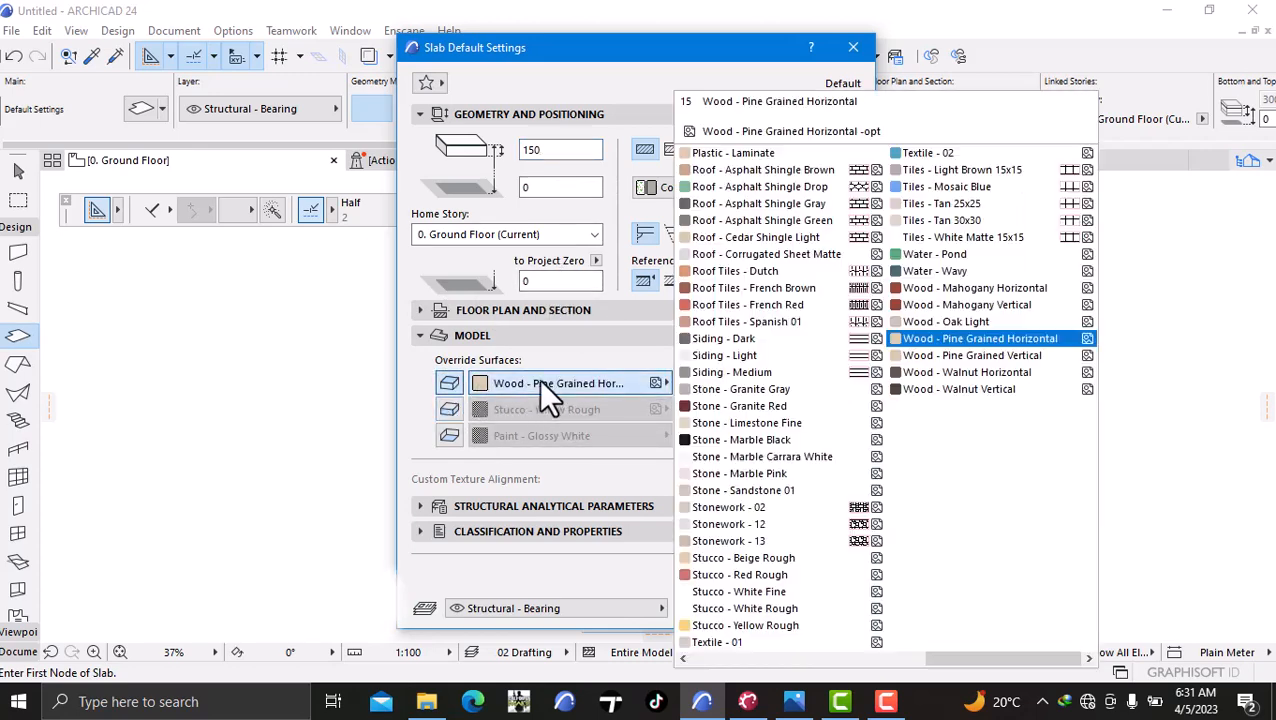
{"action": "left_click", "coordinate": [820, 658]}
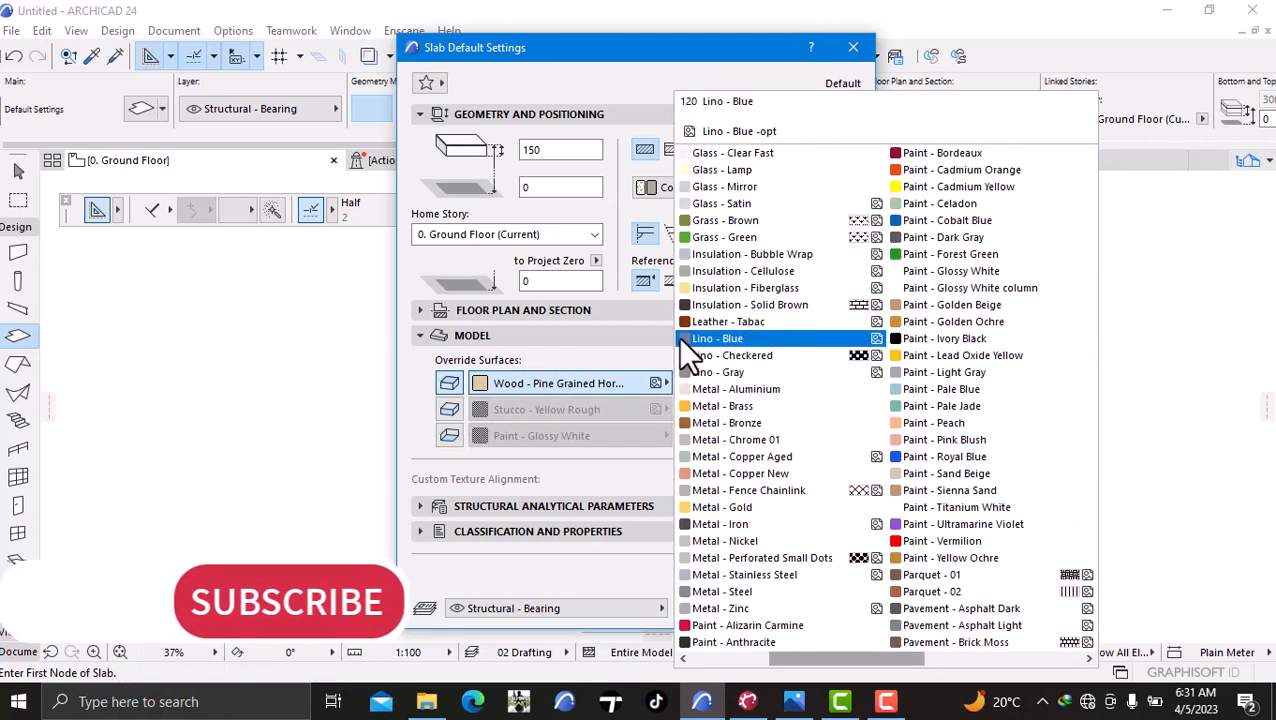
{"action": "left_click", "coordinate": [704, 658]}
{"action": "left_click", "coordinate": [704, 660]}
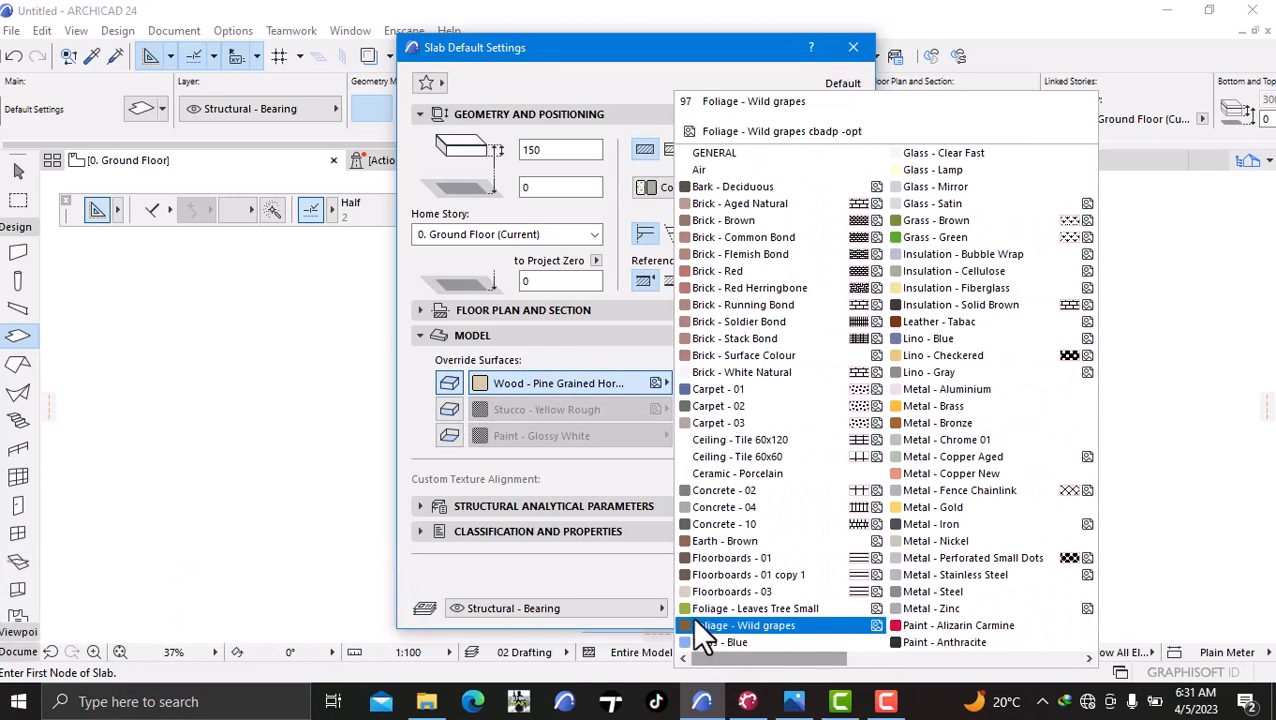
{"action": "left_click", "coordinate": [769, 570]}
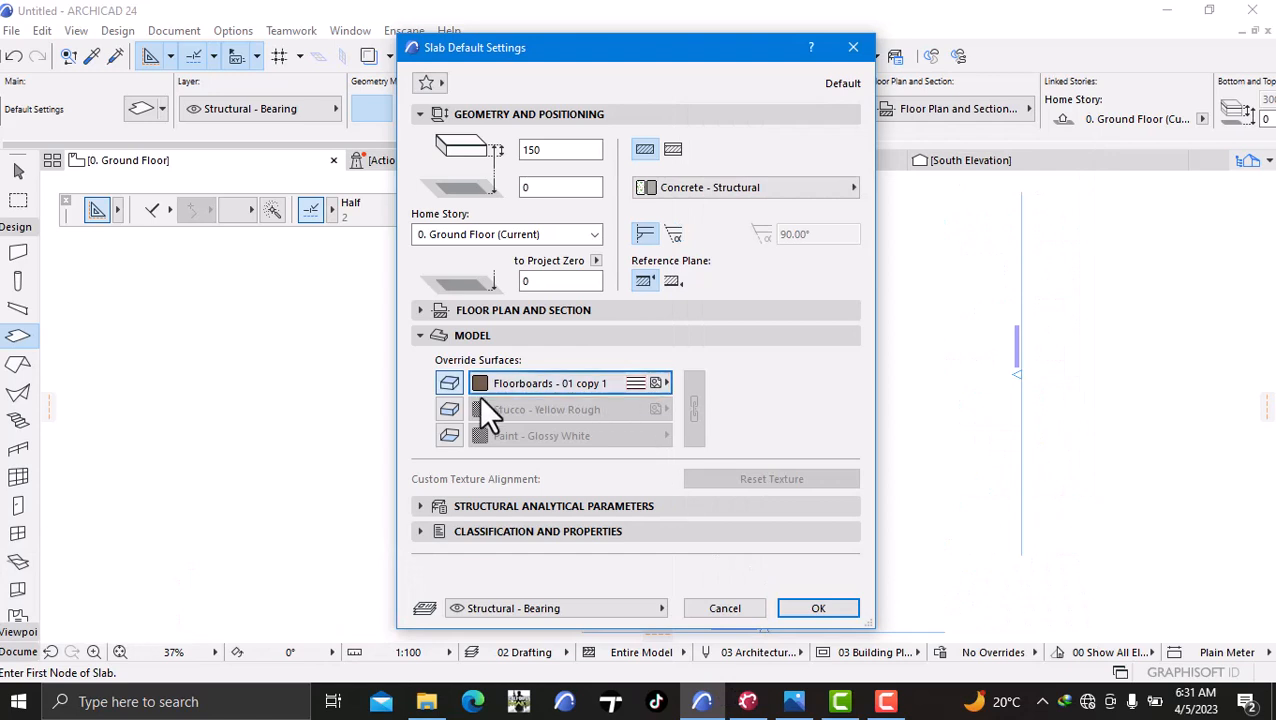
- Enable the slab's edge override with Stucco - Yellow Rough and bottom override with Paint - Glossy White, and apply the defaults
{"action": "left_click", "coordinate": [449, 410]}
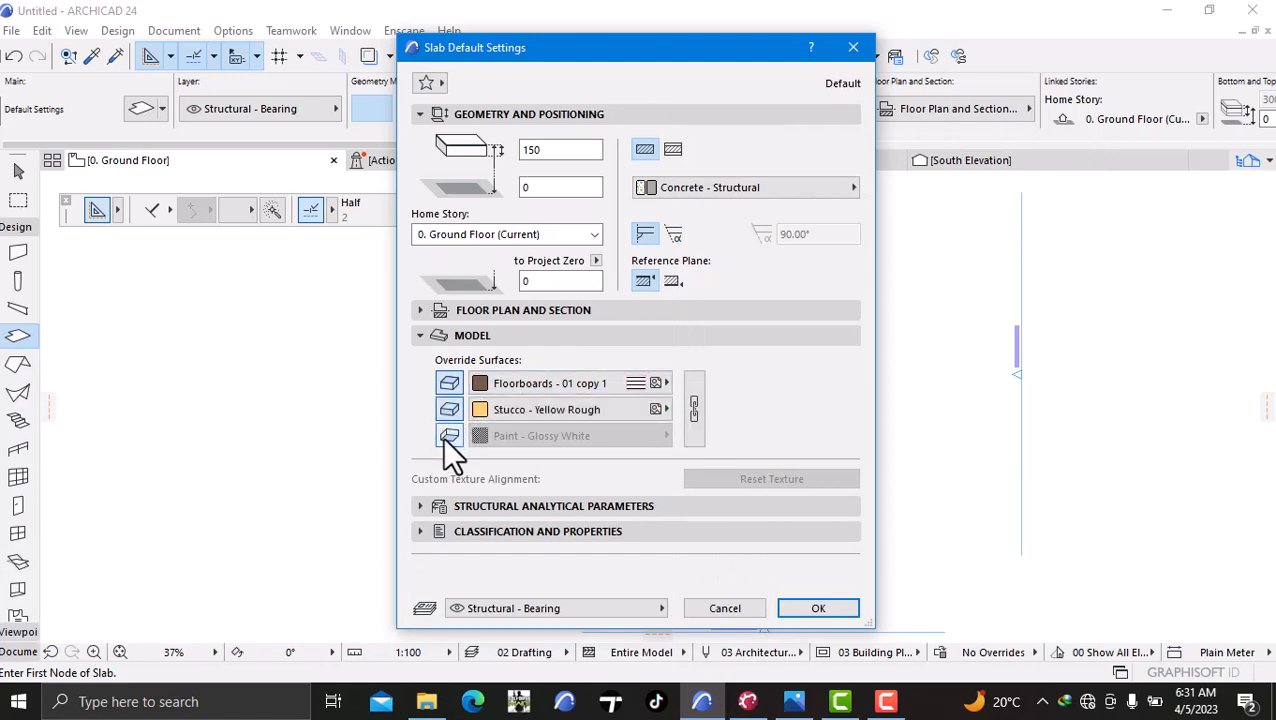
{"action": "left_click", "coordinate": [448, 437]}
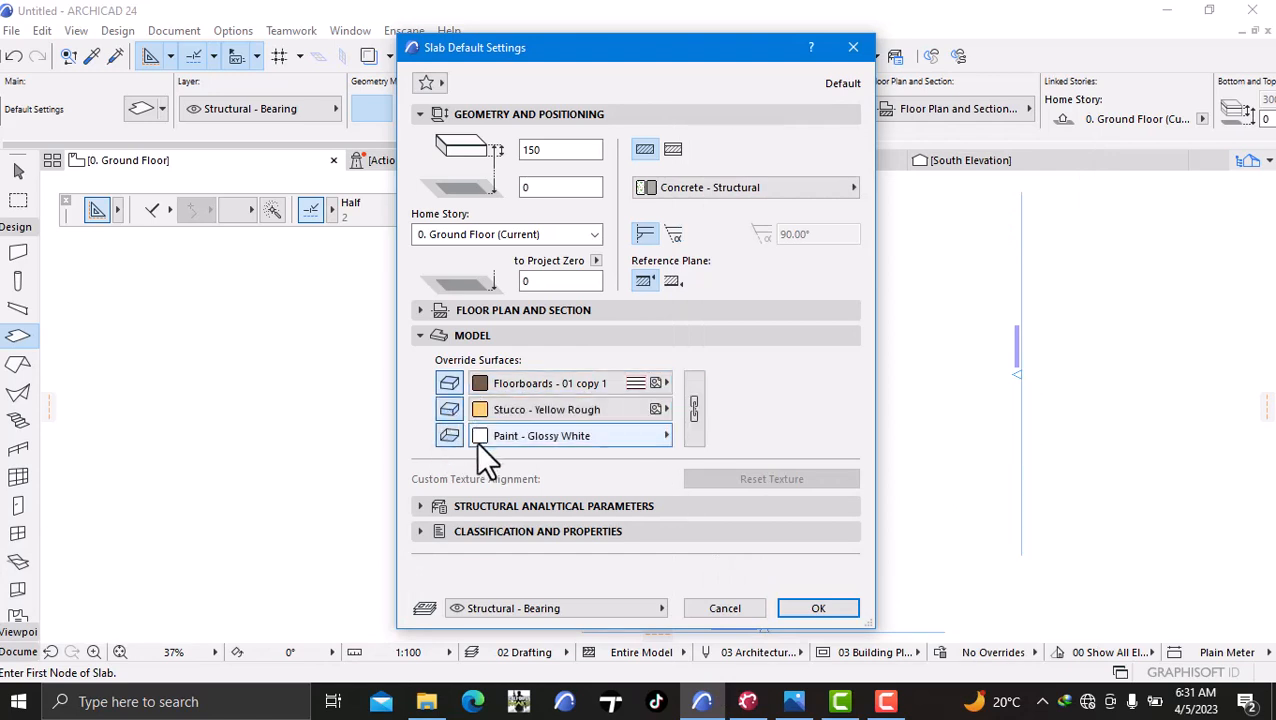
{"action": "left_click", "coordinate": [809, 606]}
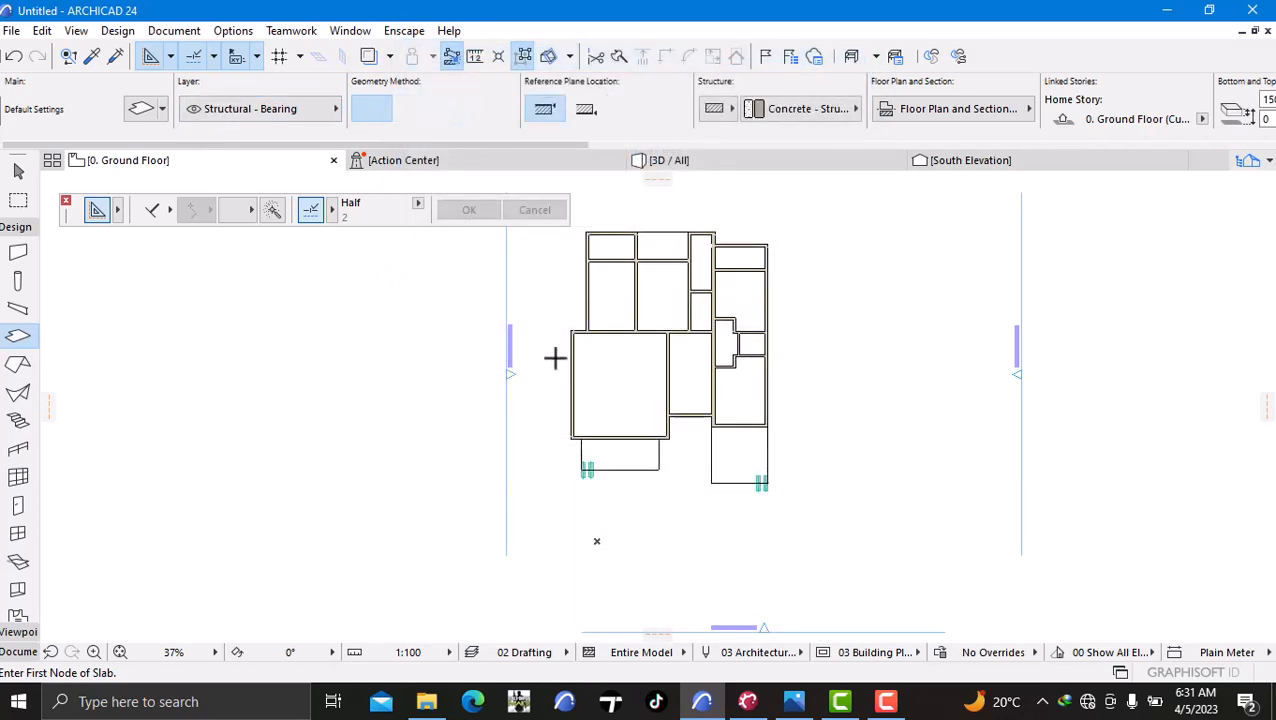
- Start the floor slab outline at the large front room's southwest outer corner and trace its west side to the rear wing's wall
{"action": "scroll", "coordinate": [581, 441], "scroll_direction": "up", "scroll_amount": 3}
{"action": "middle_click_drag", "start_coordinate": [581, 441], "coordinate": [376, 418]}
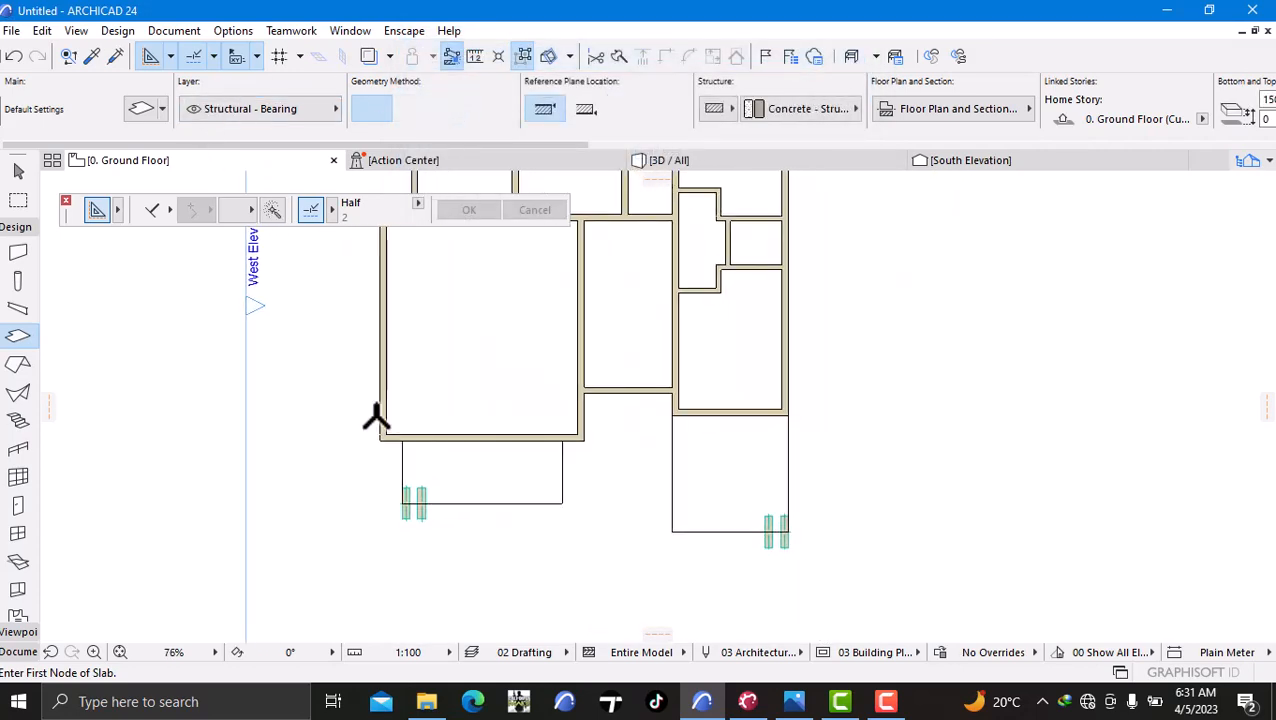
{"action": "left_click", "coordinate": [381, 438]}
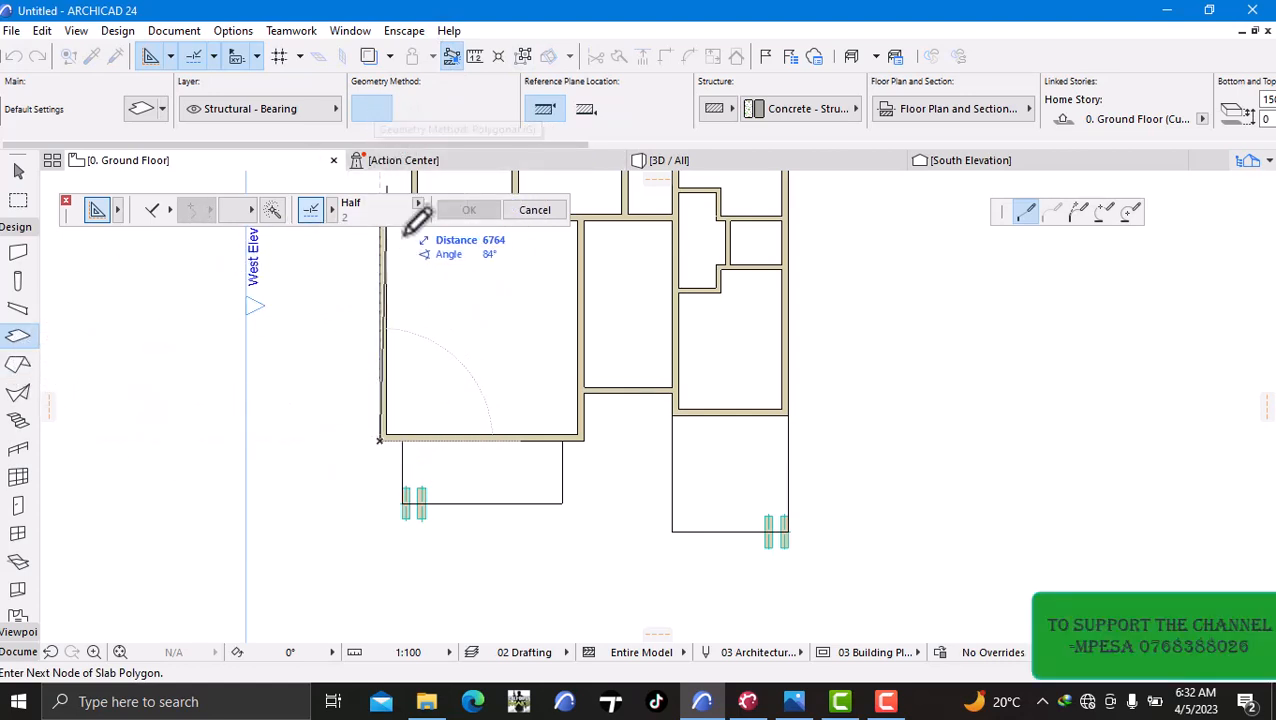
{"action": "scroll", "coordinate": [441, 309], "scroll_direction": "down", "scroll_amount": 2}
{"action": "scroll", "coordinate": [455, 297], "scroll_direction": "down", "scroll_amount": 2}
{"action": "middle_click_drag", "start_coordinate": [452, 318], "coordinate": [433, 521]}
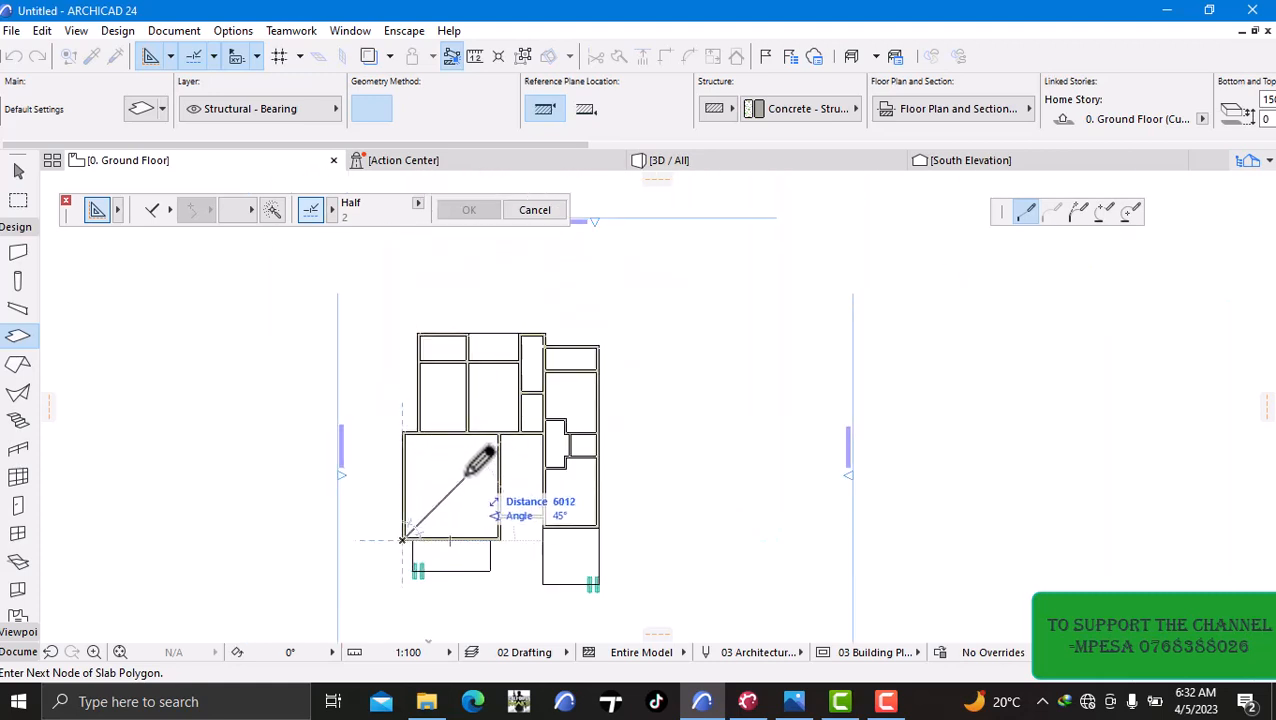
{"action": "middle_click_drag", "start_coordinate": [464, 477], "coordinate": [453, 465]}
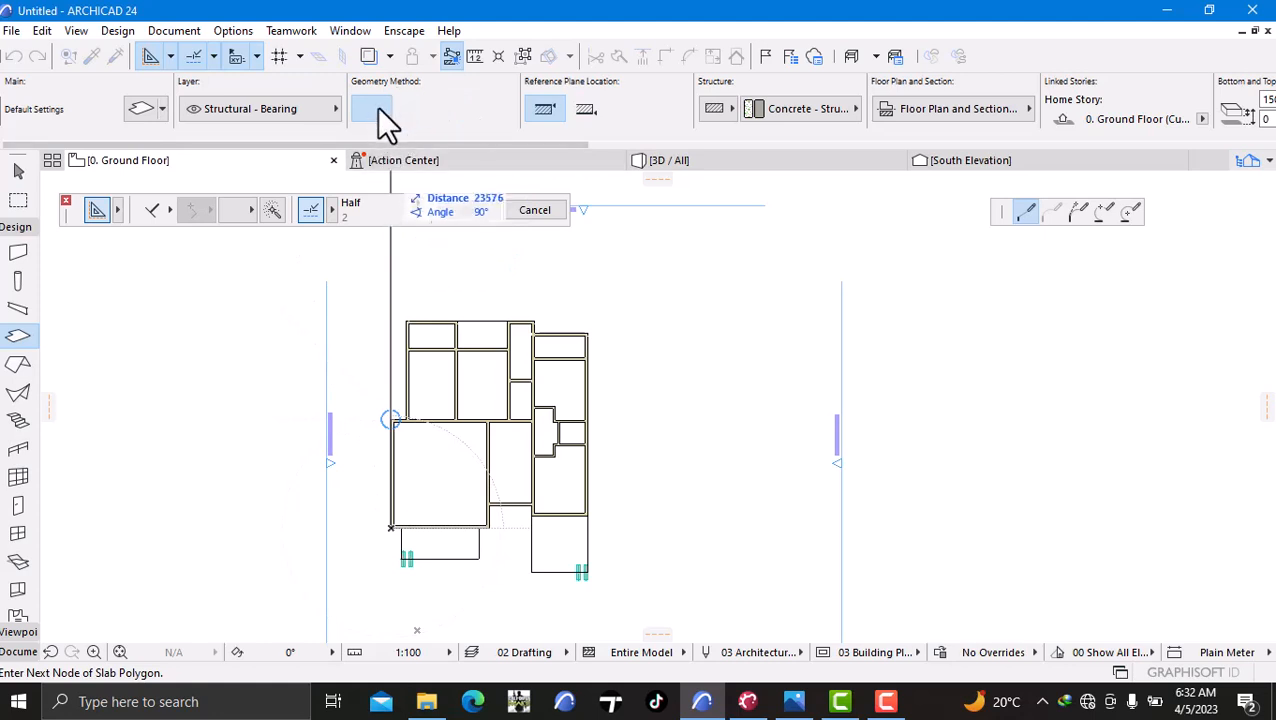
{"action": "scroll", "coordinate": [370, 326], "scroll_direction": "up", "scroll_amount": 3}
{"action": "scroll", "coordinate": [418, 322], "scroll_direction": "down", "scroll_amount": 1}
{"action": "middle_click_drag", "start_coordinate": [418, 322], "coordinate": [418, 230]}
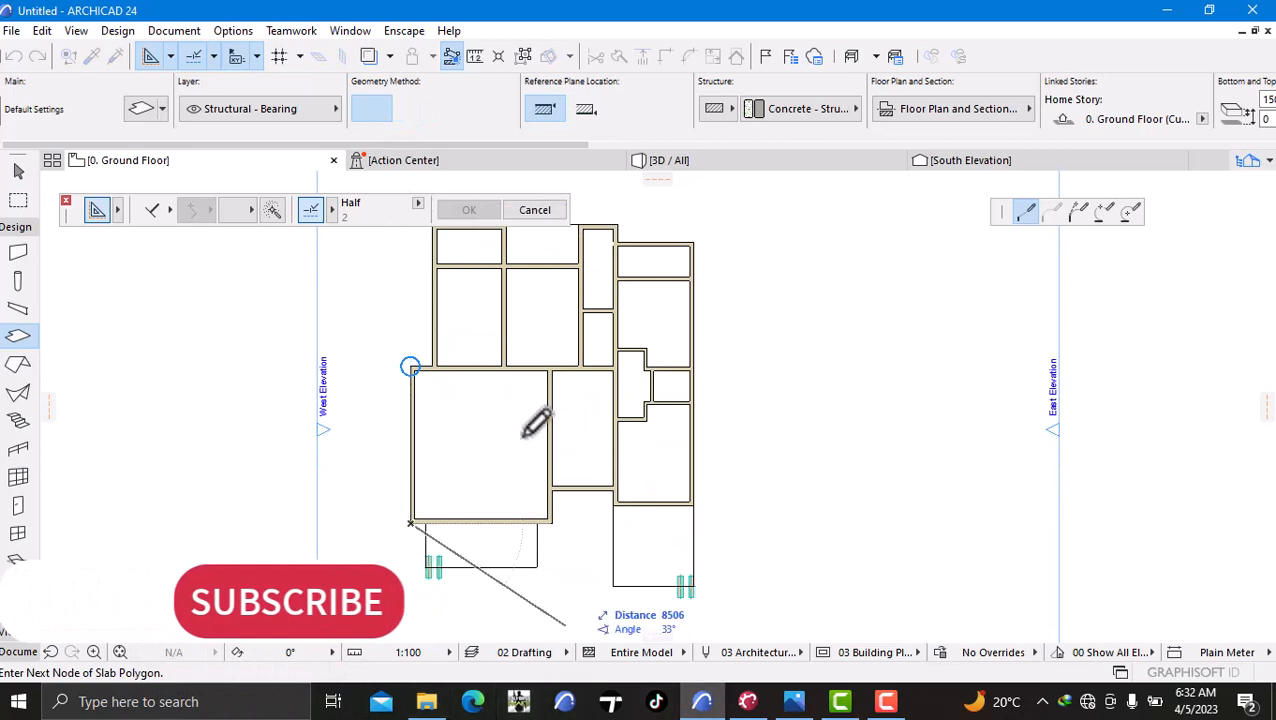
{"action": "left_click", "coordinate": [410, 366]}
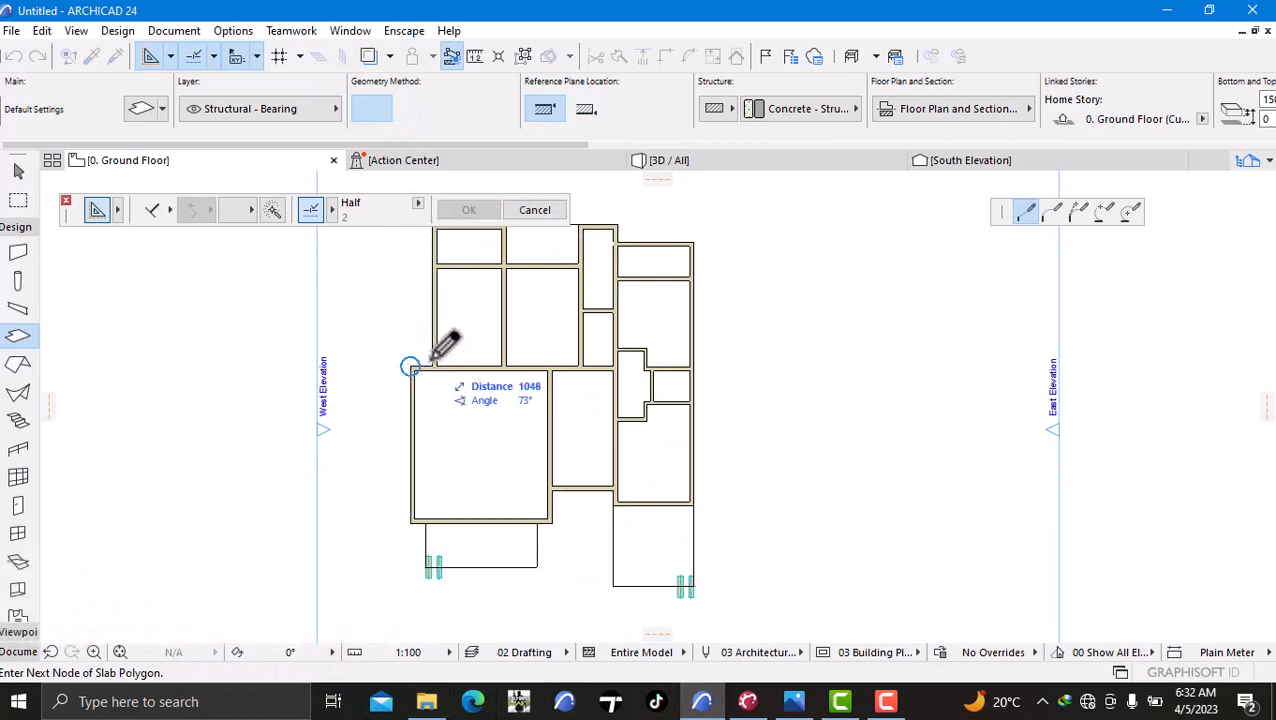
{"action": "scroll", "coordinate": [434, 356], "scroll_direction": "up", "scroll_amount": 2}
{"action": "left_click", "coordinate": [435, 374]}
- Continue the slab outline 6500 mm along the rear wing's west wall and across the northwest room to the open recess
{"action": "scroll", "coordinate": [436, 345], "scroll_direction": "down", "scroll_amount": 3}
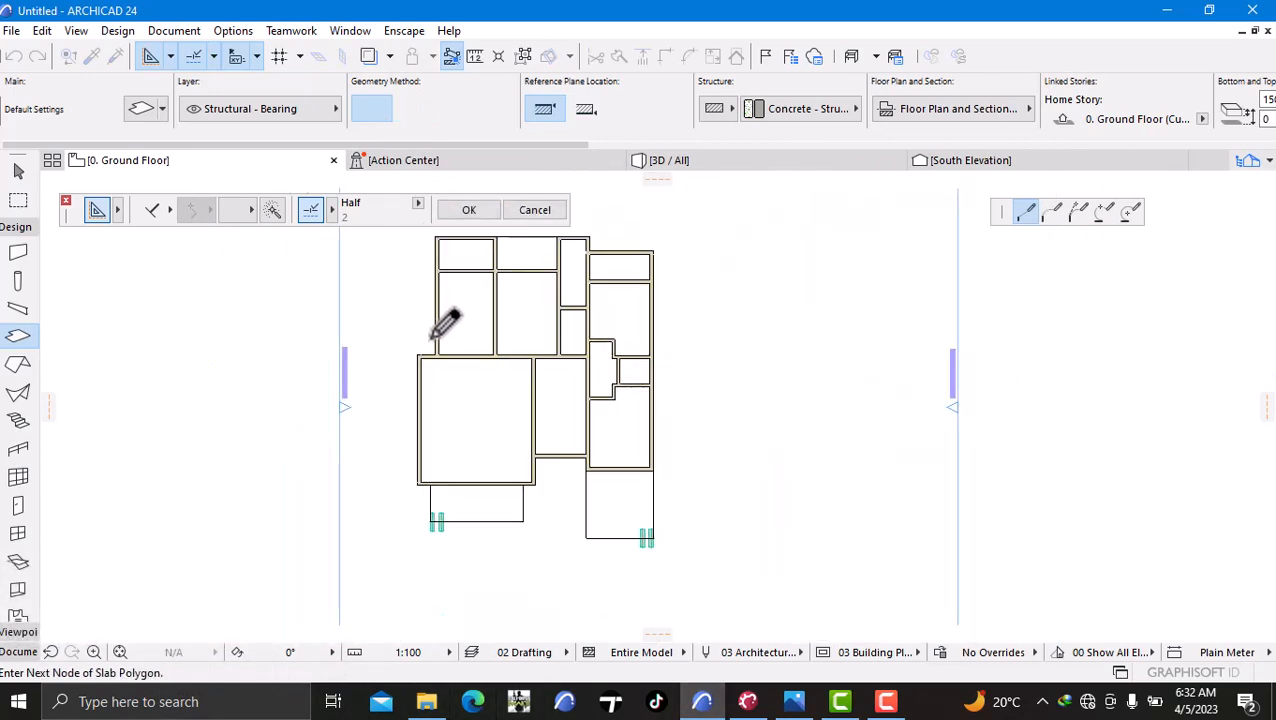
{"action": "middle_click_drag", "start_coordinate": [444, 360], "coordinate": [440, 538]}
{"action": "scroll", "coordinate": [436, 430], "scroll_direction": "up", "scroll_amount": 1}
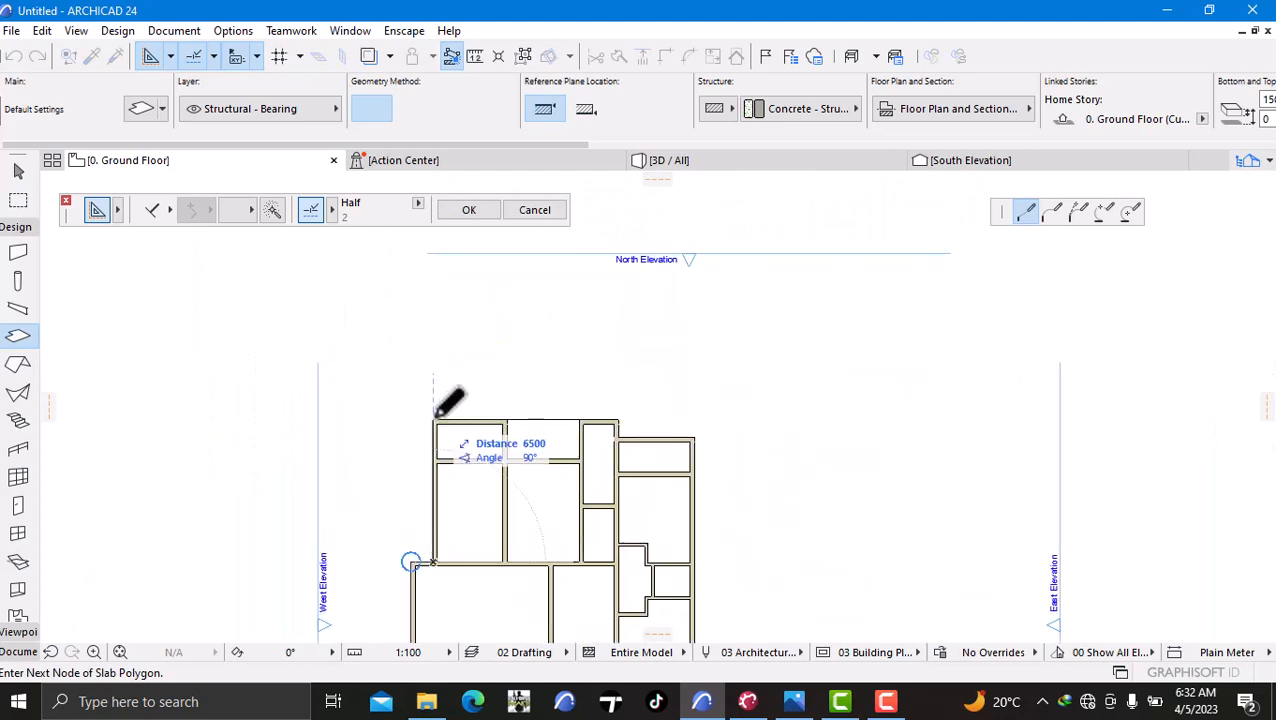
{"action": "scroll", "coordinate": [442, 408], "scroll_direction": "up", "scroll_amount": 2}
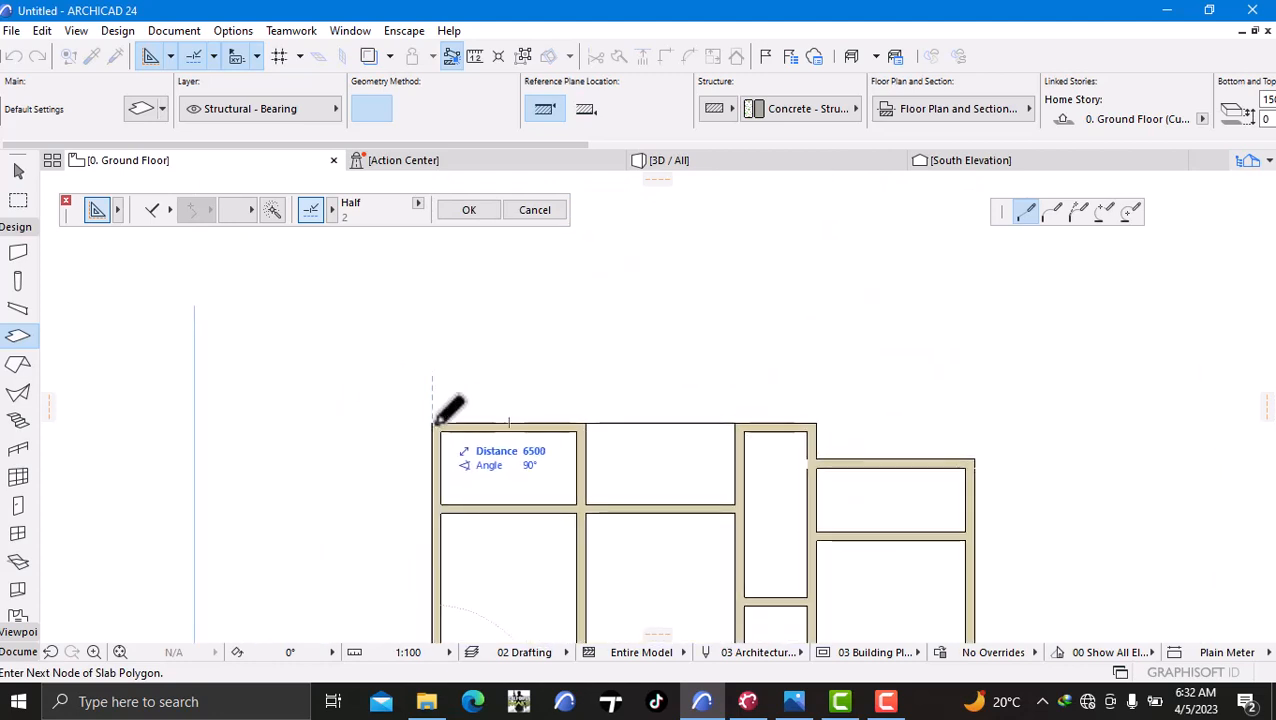
{"action": "left_click", "coordinate": [434, 423]}
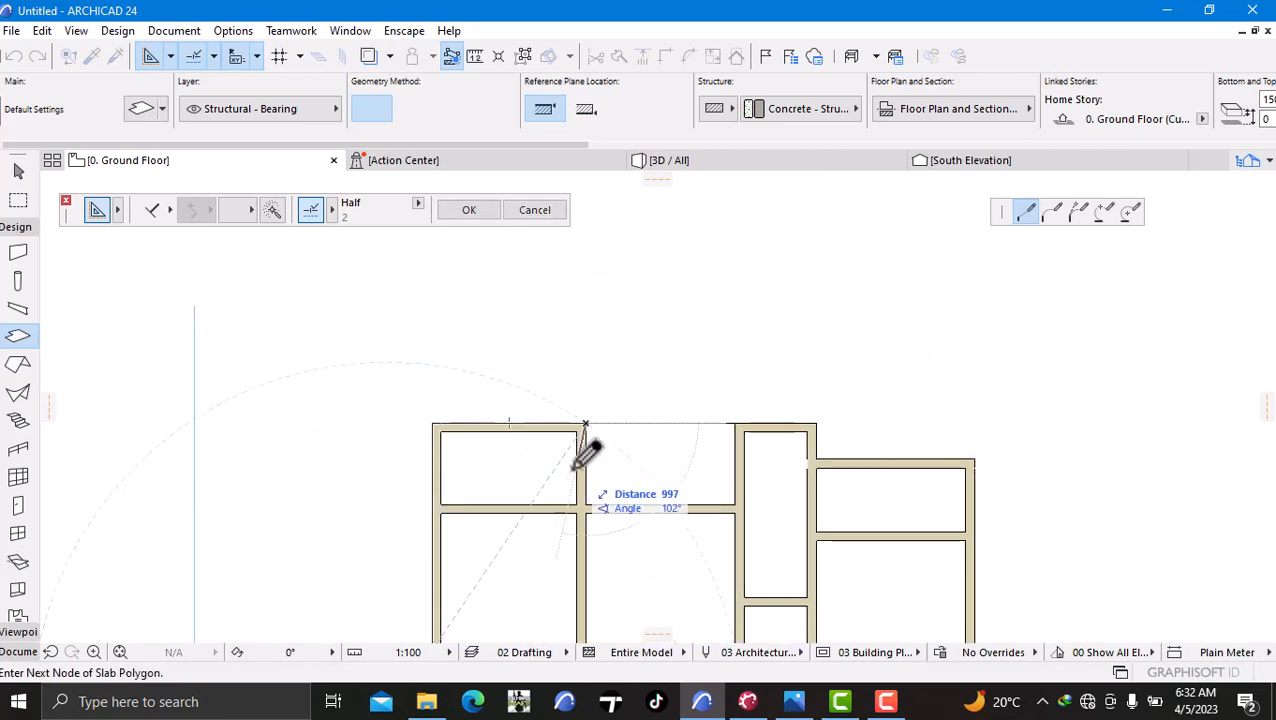
{"action": "left_click", "coordinate": [585, 424]}
- Trace the slab outline around the open recess in the north side, following the wall faces back to the outer wall line
{"action": "scroll", "coordinate": [590, 503], "scroll_direction": "up", "scroll_amount": 5}
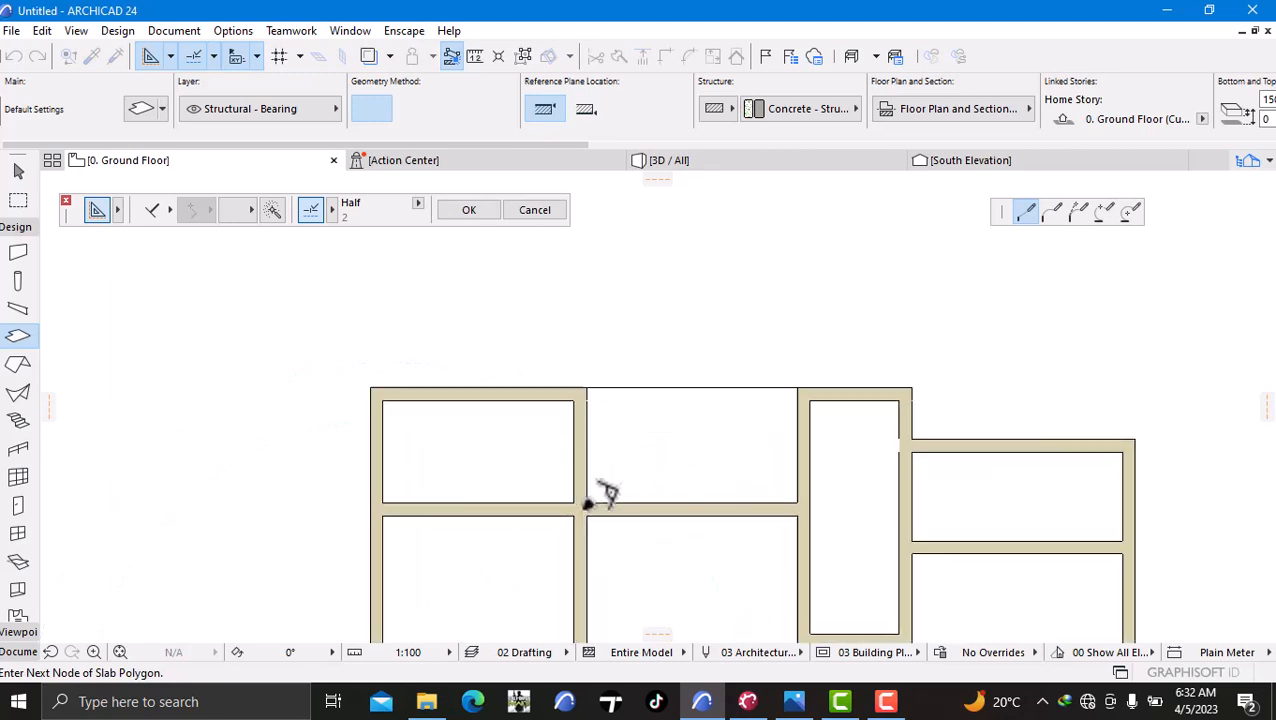
{"action": "left_click", "coordinate": [591, 496]}
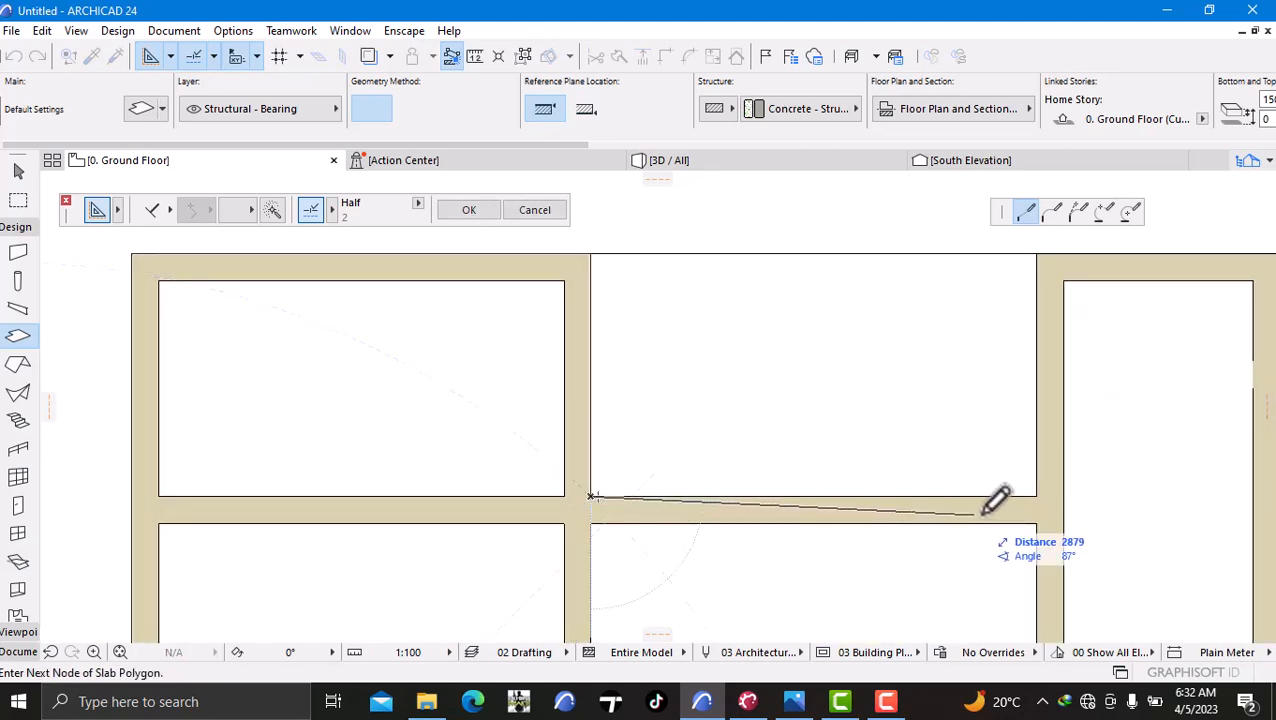
{"action": "left_click", "coordinate": [1038, 496]}
{"action": "scroll", "coordinate": [1046, 410], "scroll_direction": "down", "scroll_amount": 5}
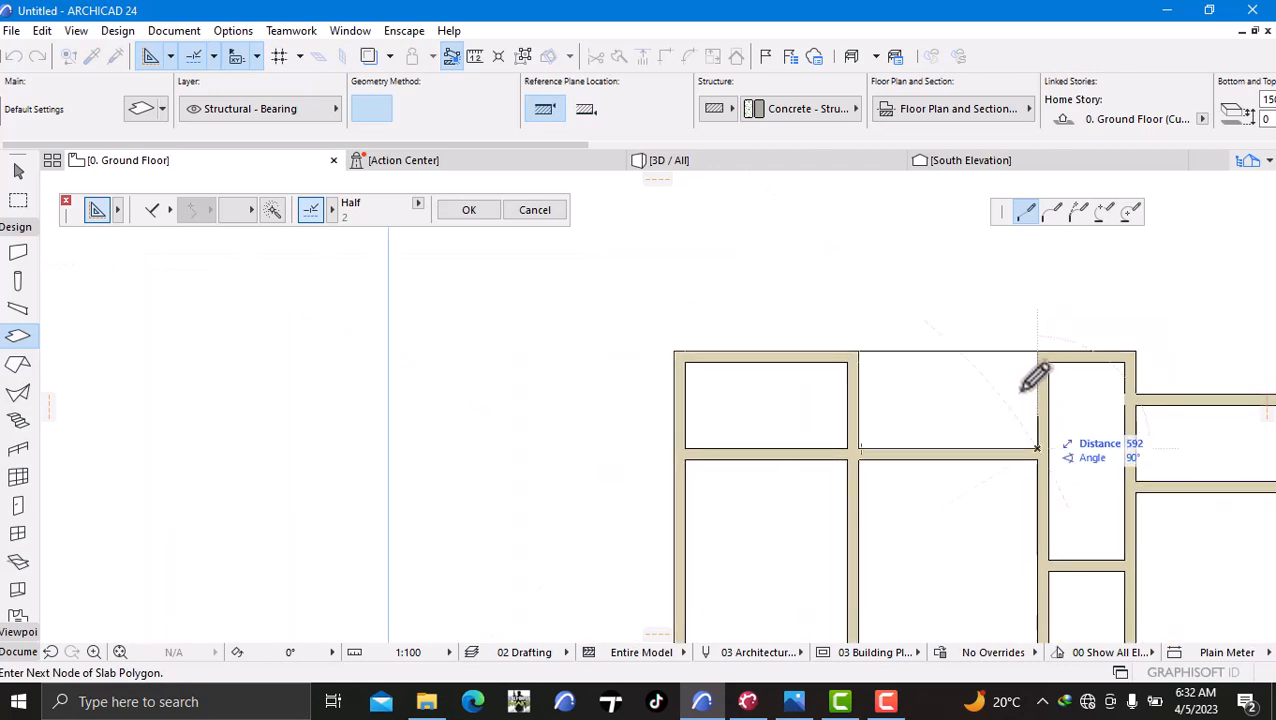
{"action": "left_click", "coordinate": [1038, 352]}
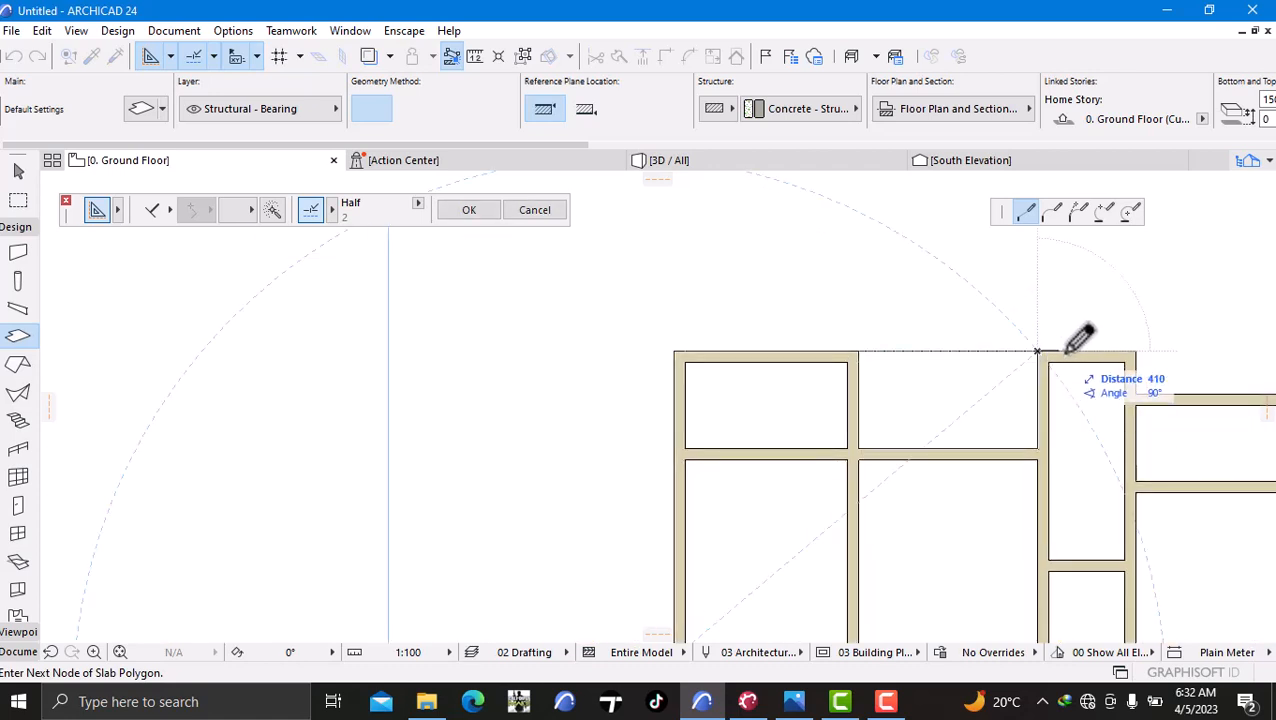
- Trace the slab outline around the stepped northeast walls and down the 12100 mm east wall to the house's southeast corner
{"action": "scroll", "coordinate": [1113, 352], "scroll_direction": "down", "scroll_amount": 2}
{"action": "middle_click_drag", "start_coordinate": [1098, 354], "coordinate": [865, 367]}
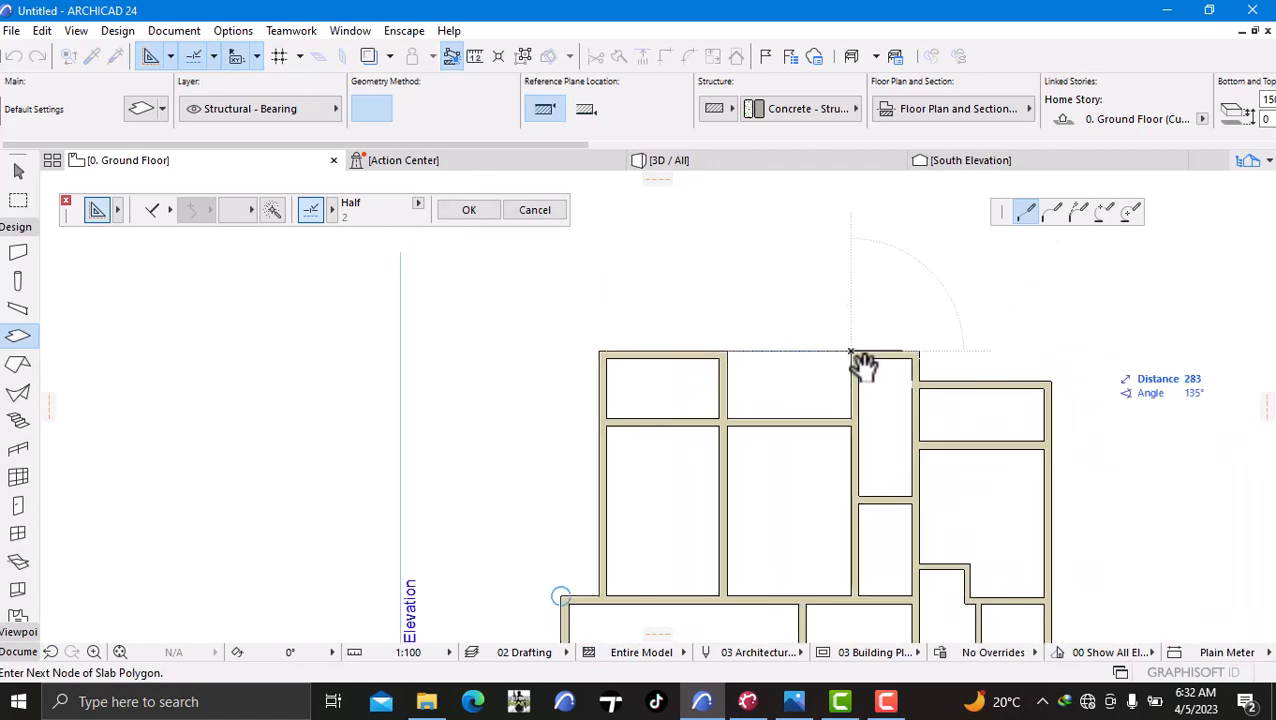
{"action": "left_click", "coordinate": [919, 351]}
{"action": "left_click", "coordinate": [919, 382]}
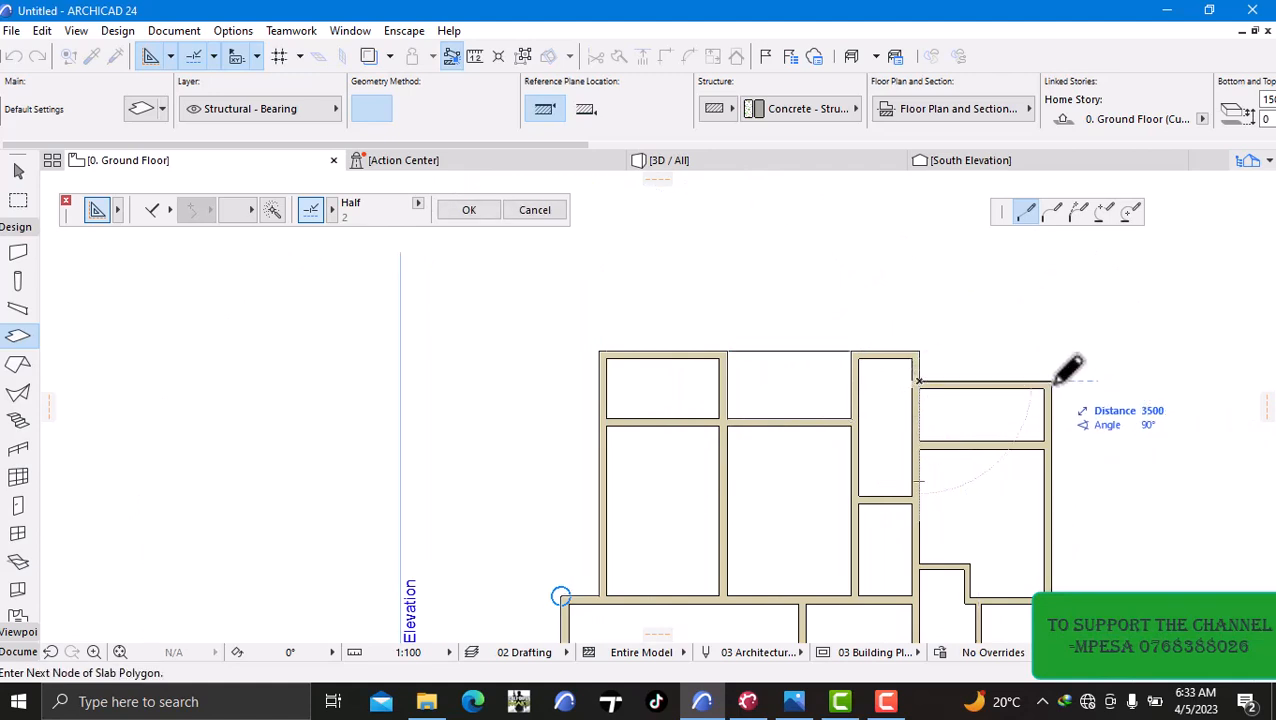
{"action": "scroll", "coordinate": [1071, 413], "scroll_direction": "down", "scroll_amount": 3}
{"action": "middle_click_drag", "start_coordinate": [1068, 507], "coordinate": [862, 343]}
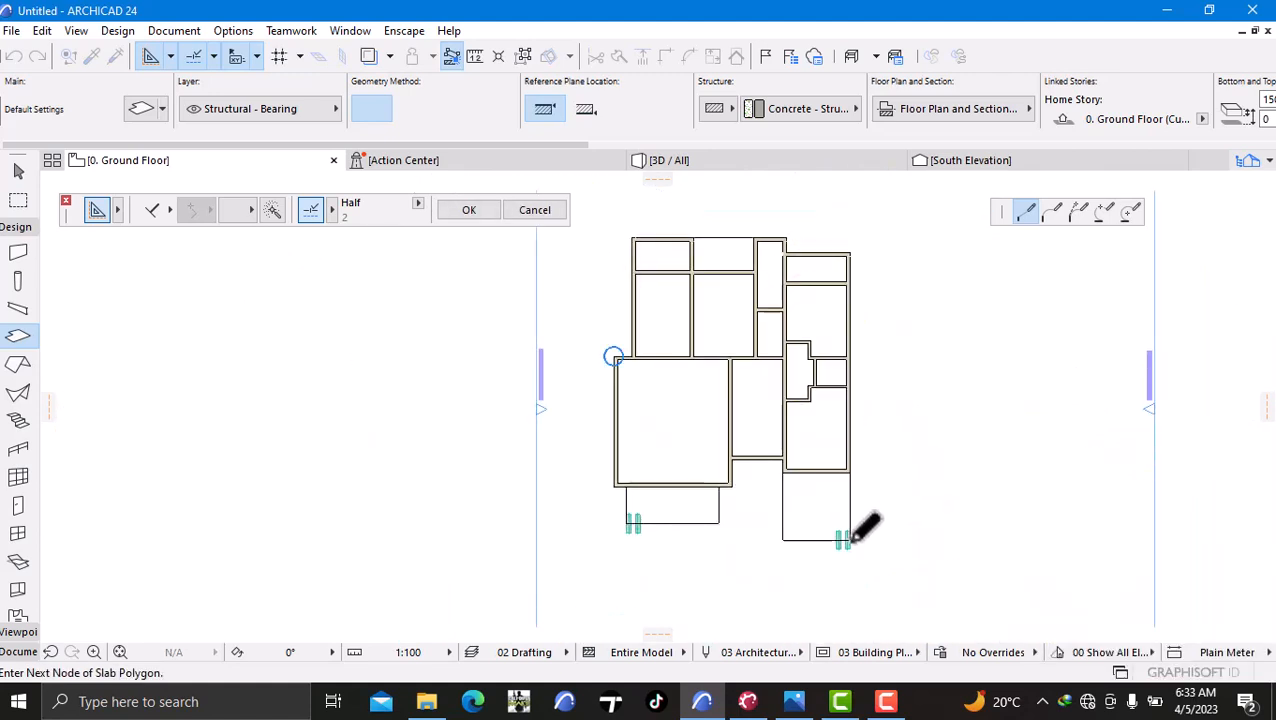
{"action": "scroll", "coordinate": [871, 404], "scroll_direction": "up", "scroll_amount": 5}
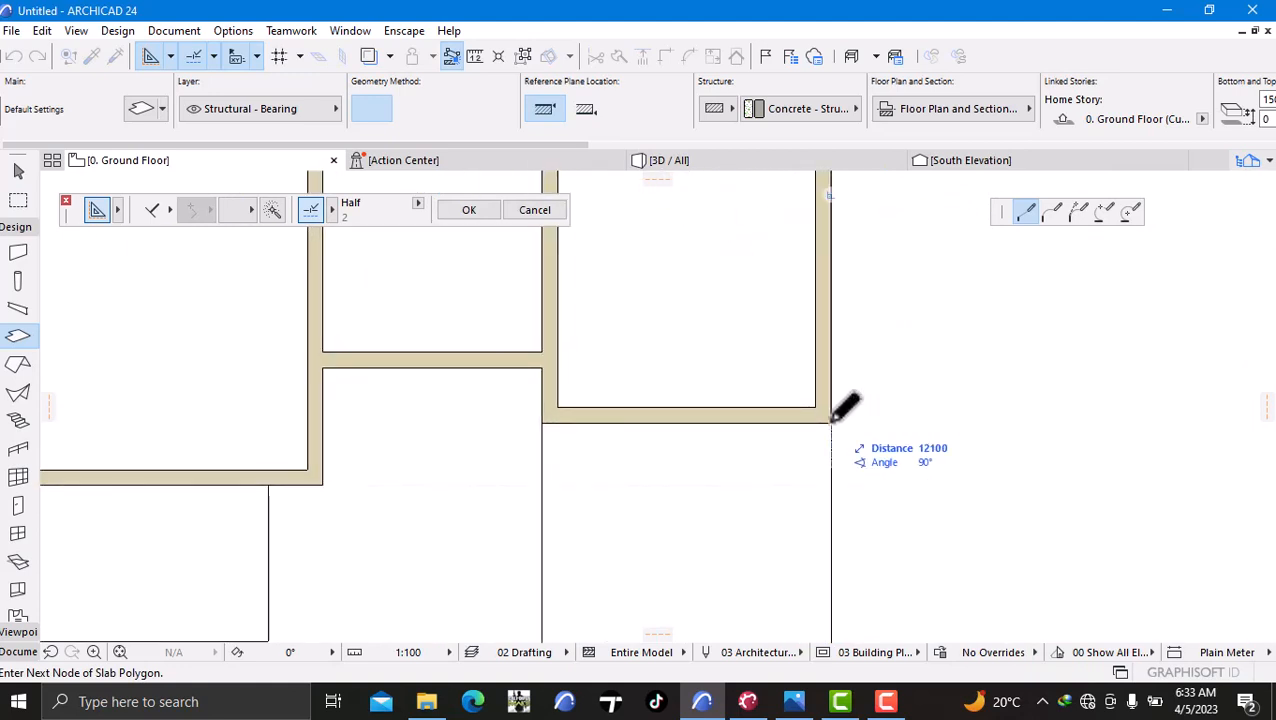
{"action": "left_click", "coordinate": [830, 422]}
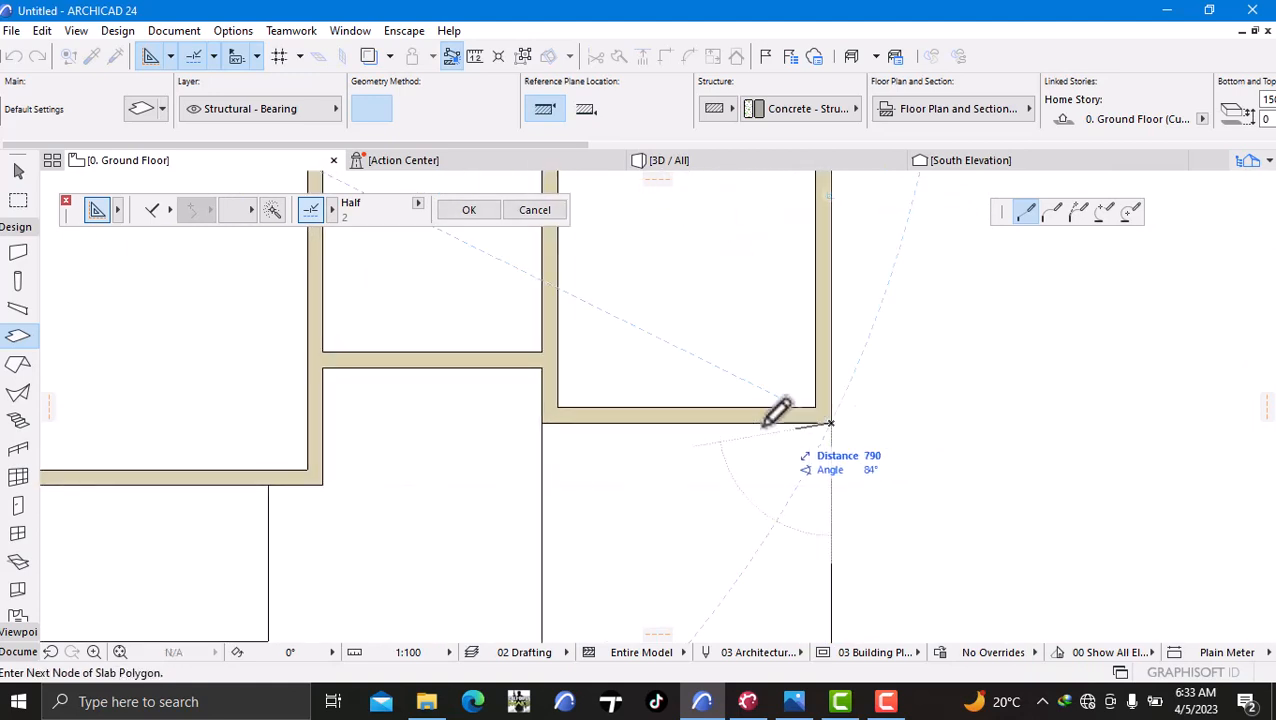
- Trace the slab outline along the east wing's front wall and the recessed front wall to the large room's east wall
{"action": "left_click", "coordinate": [541, 422]}
{"action": "left_click", "coordinate": [540, 364]}
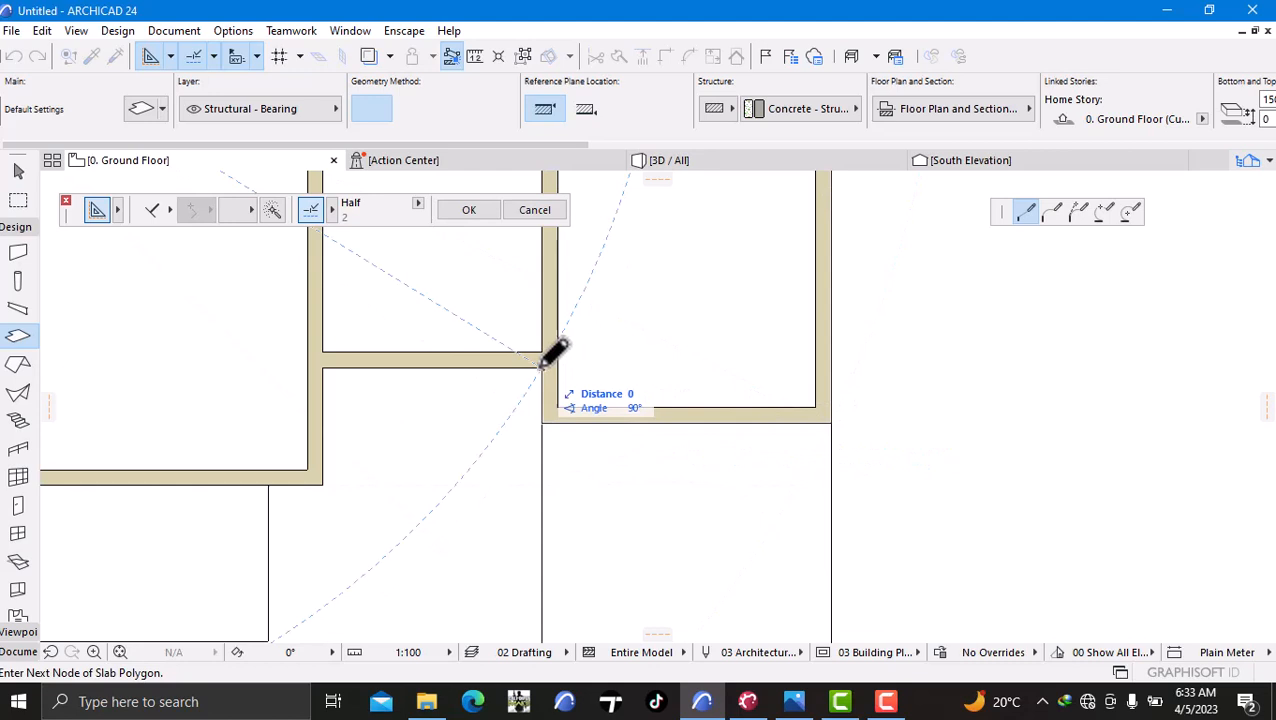
{"action": "left_click", "coordinate": [323, 368]}
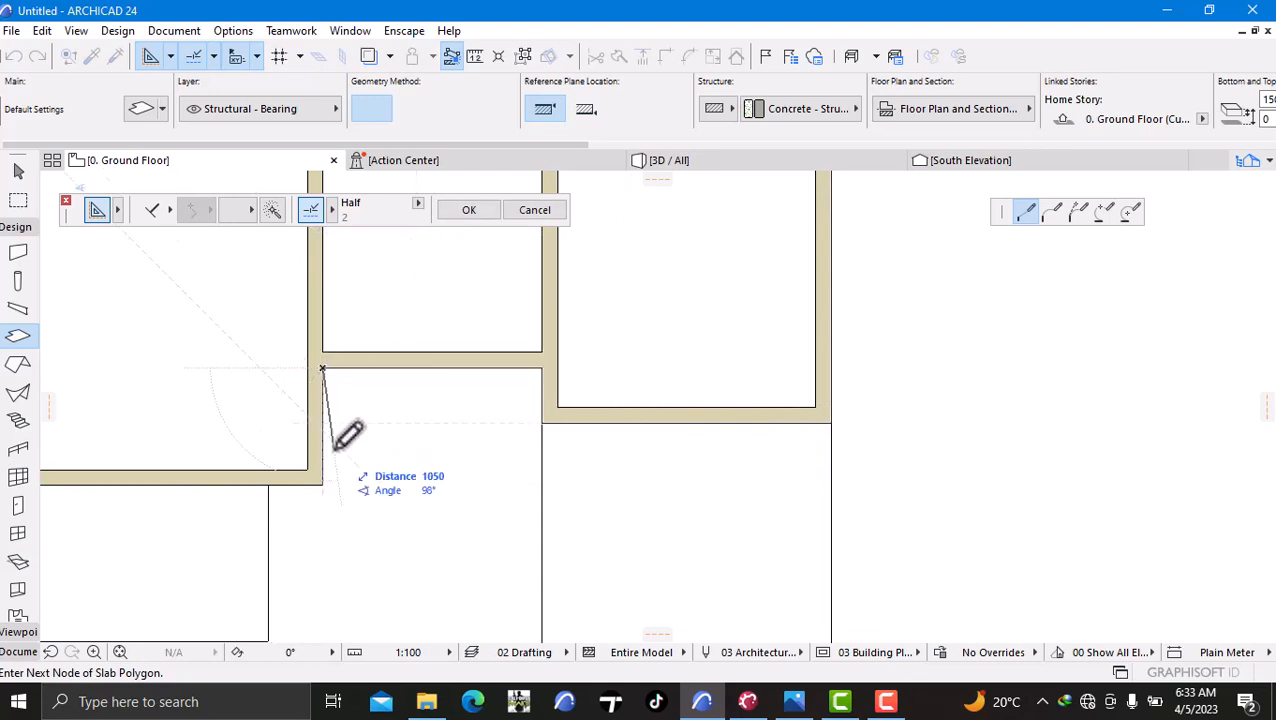
- Close the slab outline along the large room's 6500 mm front wall at the starting corner and inspect the floor in 3D
{"action": "scroll", "coordinate": [309, 478], "scroll_direction": "down", "scroll_amount": 1}
{"action": "scroll", "coordinate": [308, 485], "scroll_direction": "down", "scroll_amount": 6}
{"action": "middle_click_drag", "start_coordinate": [335, 496], "coordinate": [572, 473]}
{"action": "scroll", "coordinate": [347, 462], "scroll_direction": "up", "scroll_amount": 7}
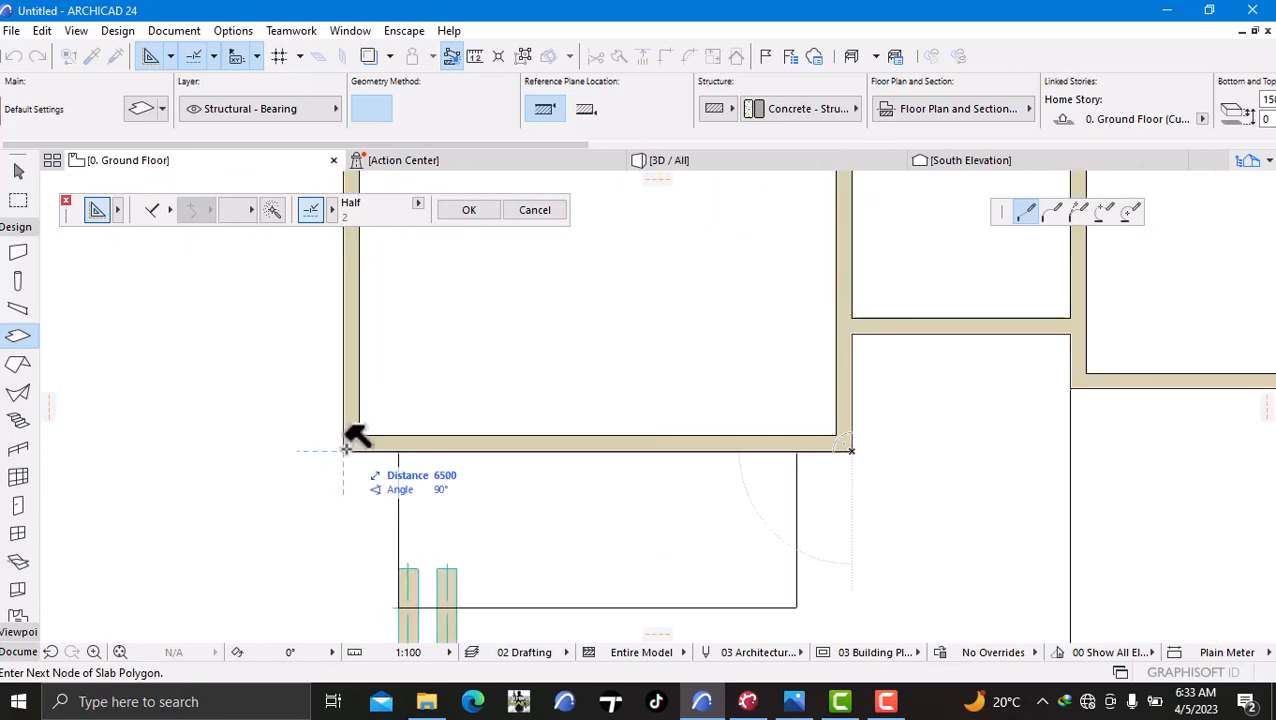
{"action": "left_click", "coordinate": [346, 448]}
{"action": "scroll", "coordinate": [463, 475], "scroll_direction": "down", "scroll_amount": 5}
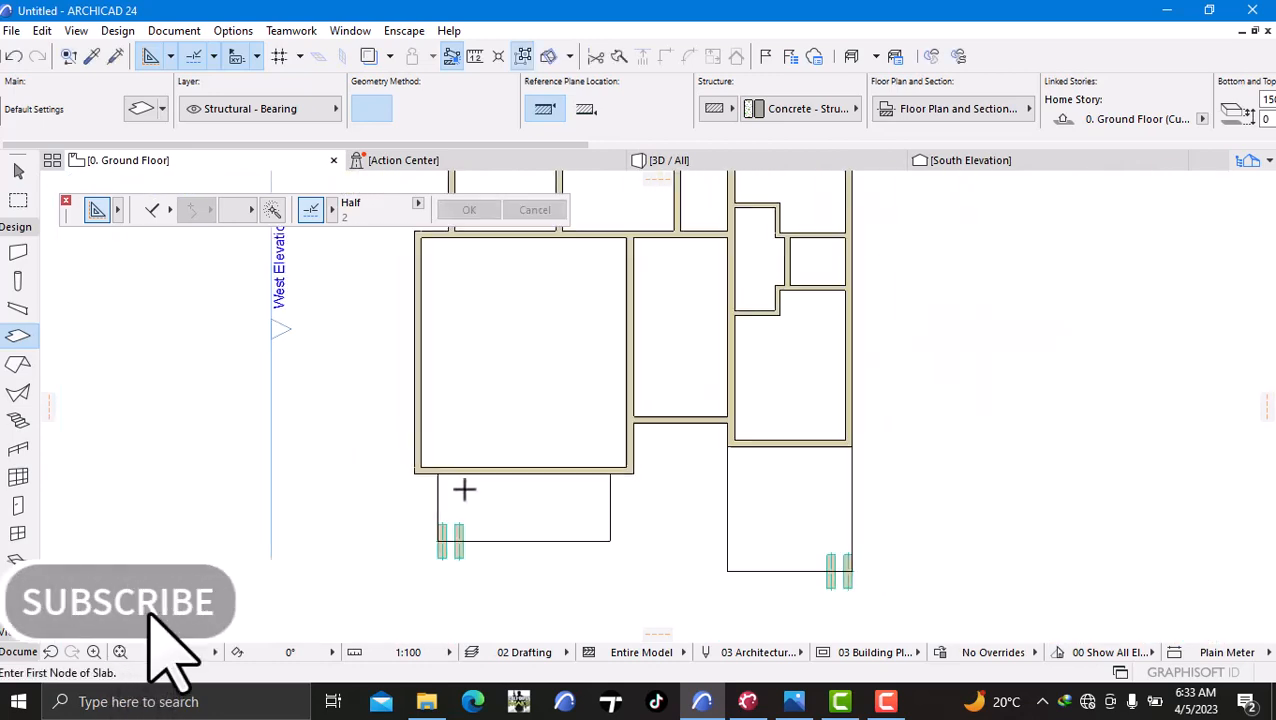
{"action": "left_click", "coordinate": [711, 165]}
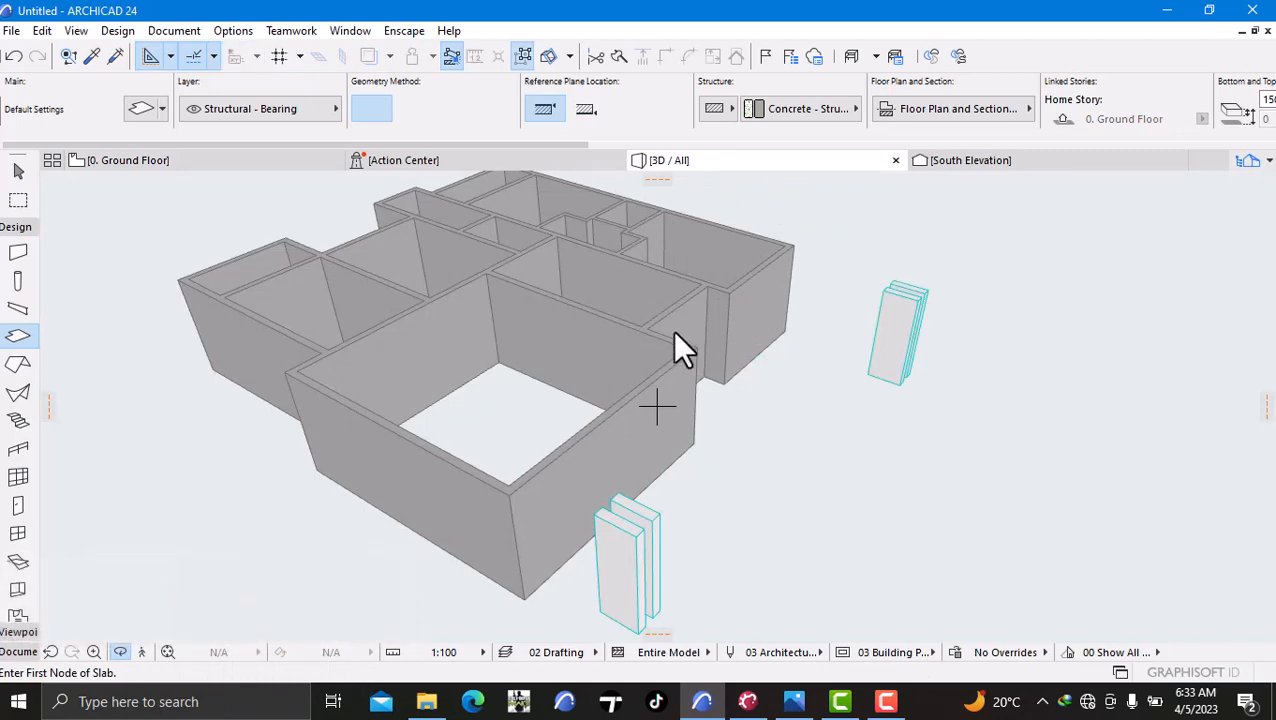
{"action": "scroll", "coordinate": [546, 366], "scroll_direction": "up", "scroll_amount": 5}
{"action": "scroll", "coordinate": [546, 366], "scroll_direction": "down", "scroll_amount": 6}
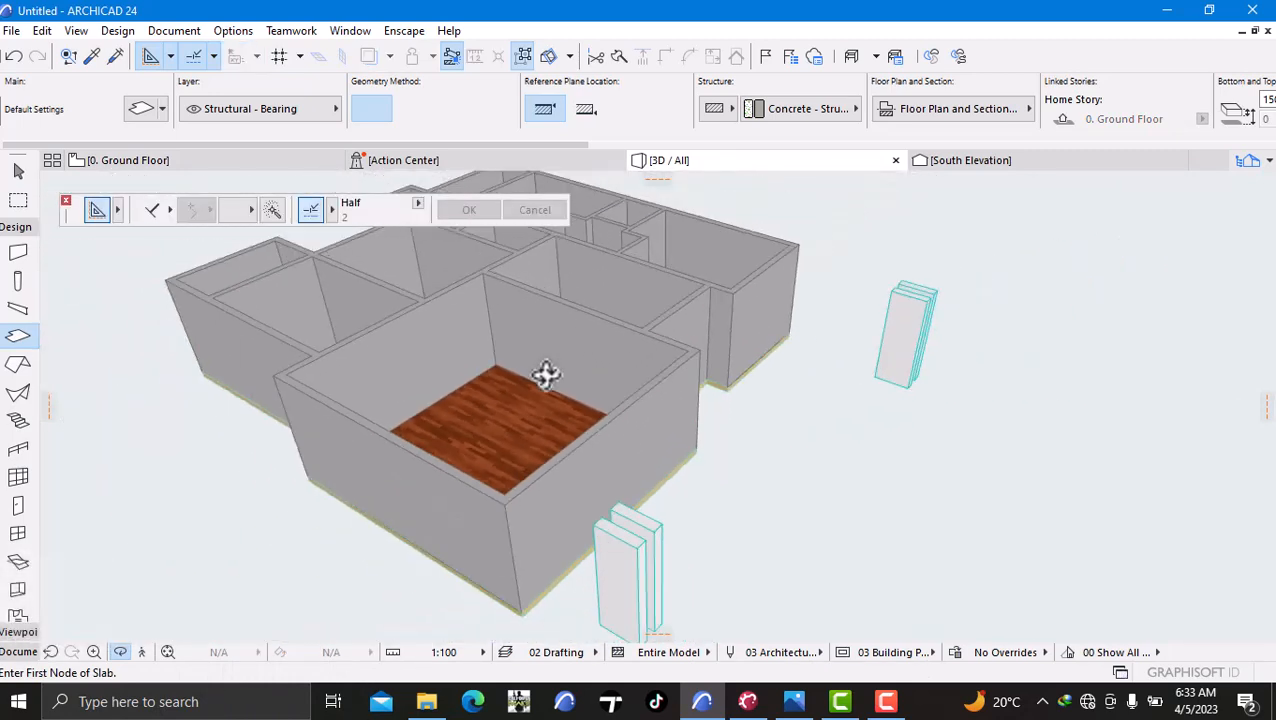
- Return to the ground floor plan and set the slab default's top surface override to Tiles - White Matte 15x15
{"action": "left_click", "coordinate": [160, 161]}
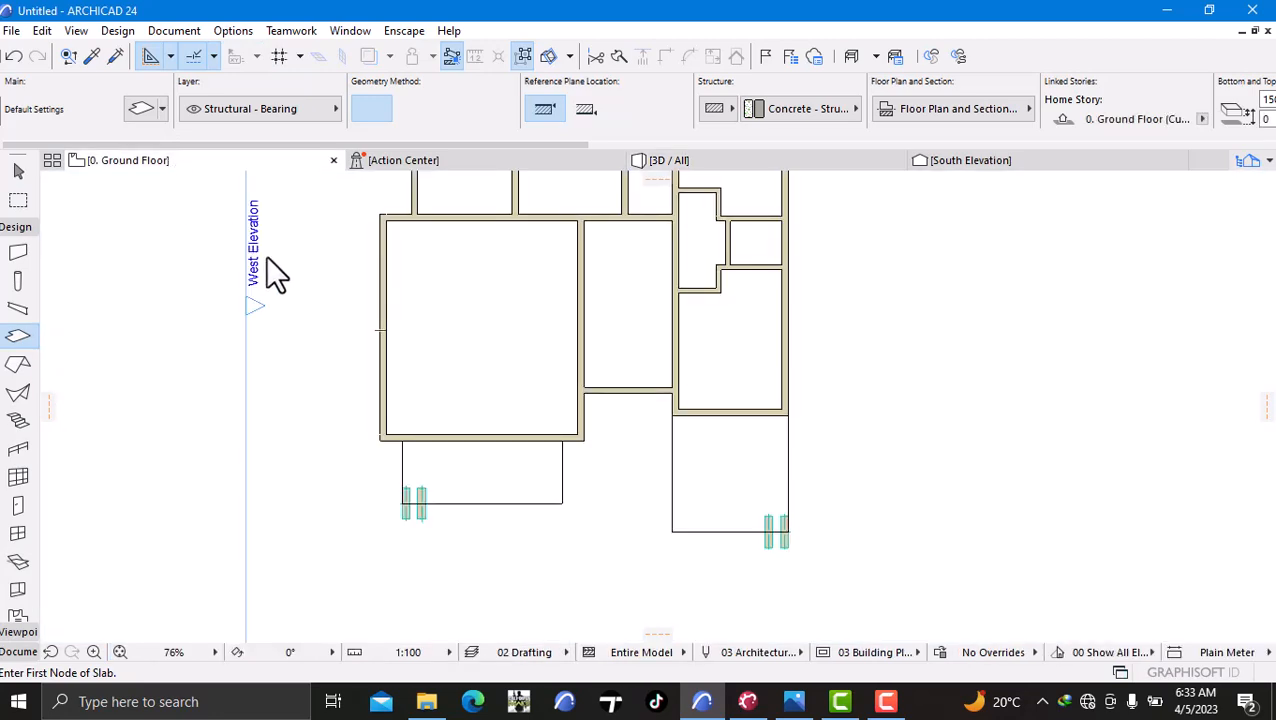
{"action": "double_click", "coordinate": [17, 337]}
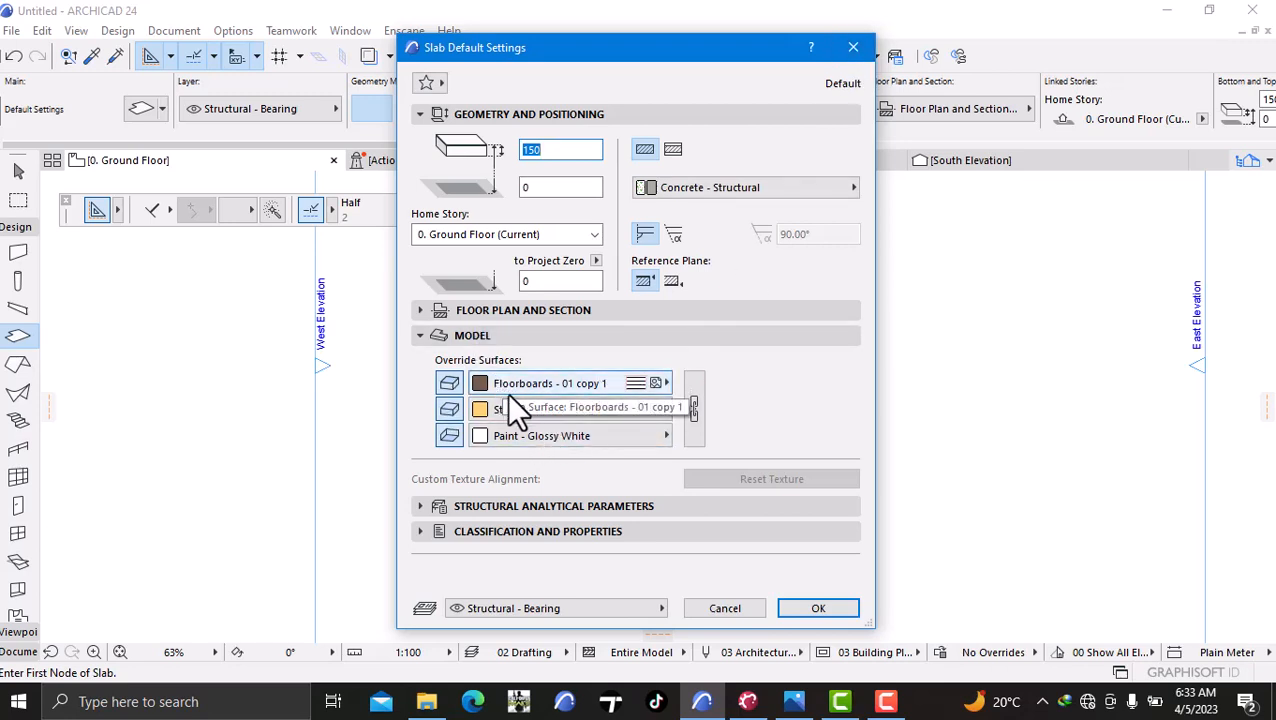
{"action": "left_click", "coordinate": [588, 381]}
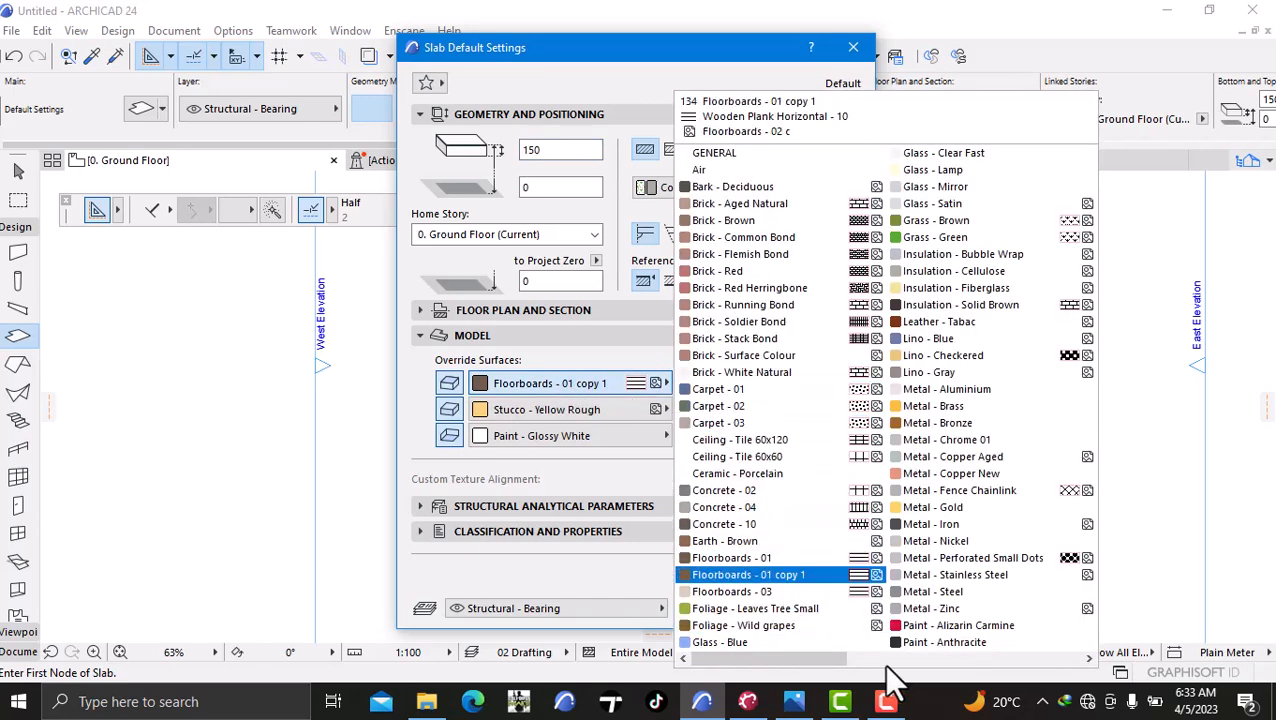
{"action": "left_click", "coordinate": [925, 659]}
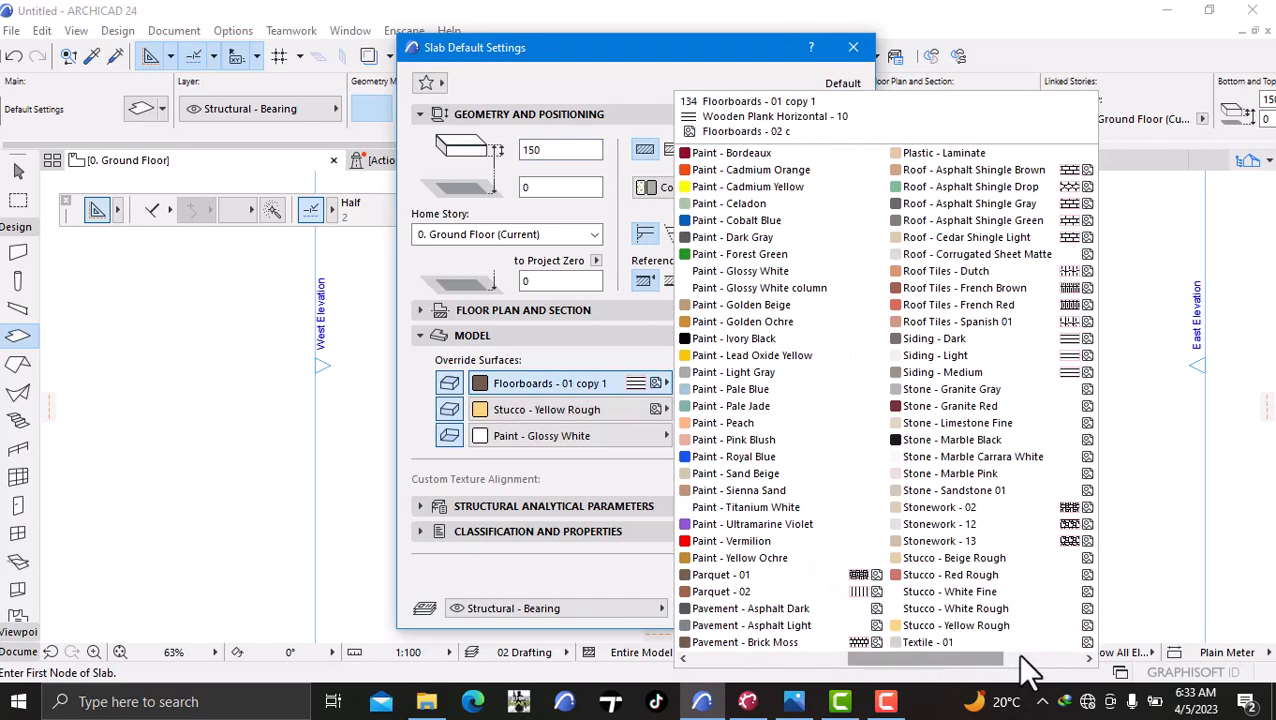
{"action": "left_click", "coordinate": [1021, 659]}
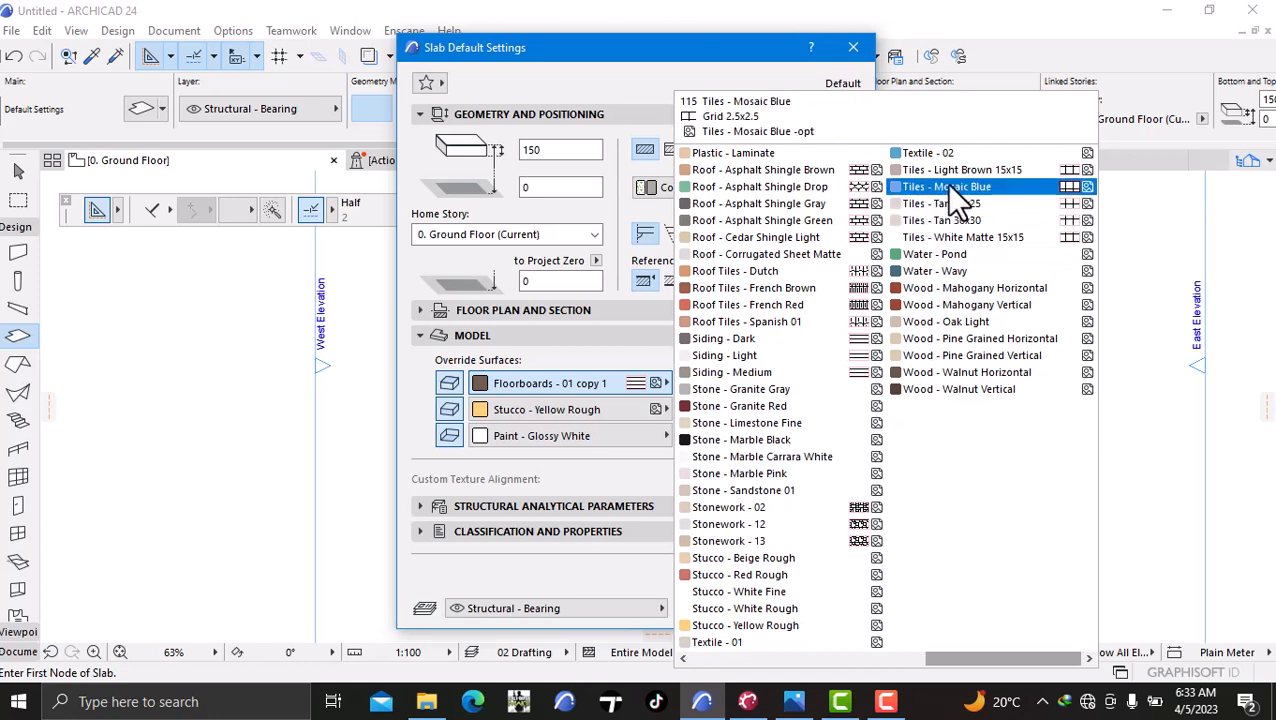
{"action": "left_click", "coordinate": [989, 236]}
{"action": "left_click", "coordinate": [819, 608]}
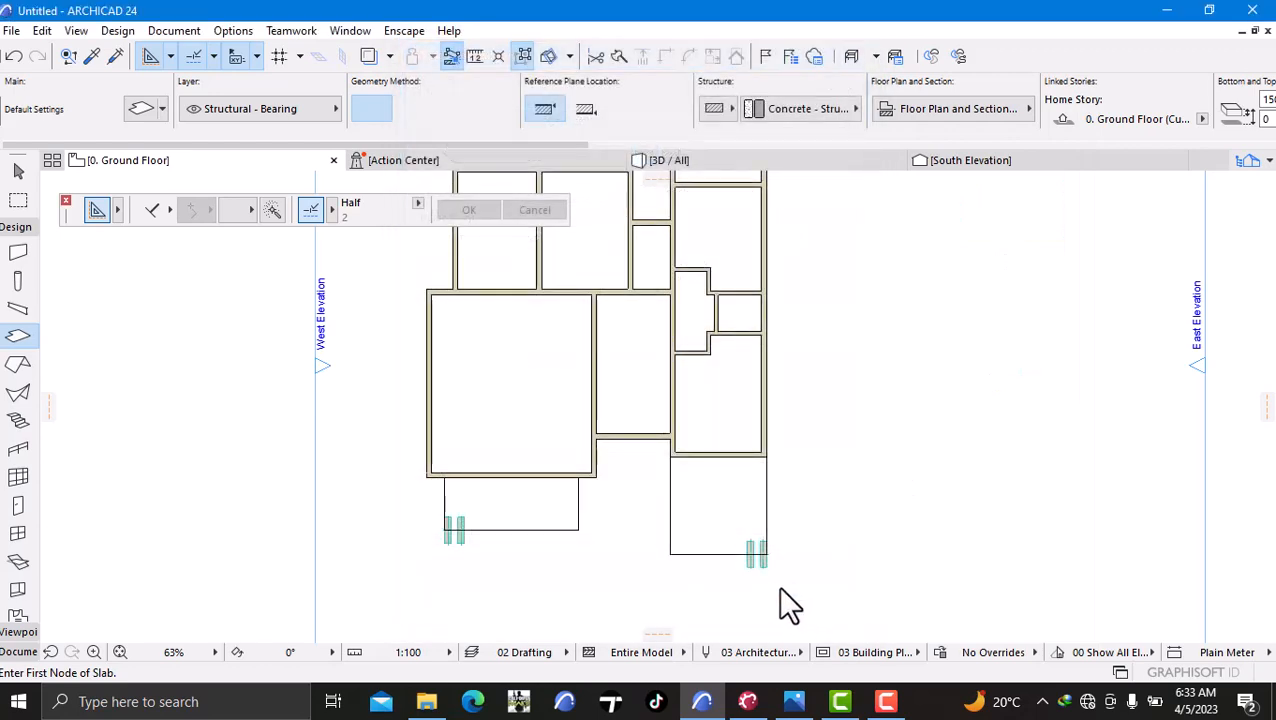
- Trace a four-sided porch slab over the 2000 mm deep outline in front of the large room's south wall
{"action": "scroll", "coordinate": [434, 470], "scroll_direction": "up", "scroll_amount": 5}
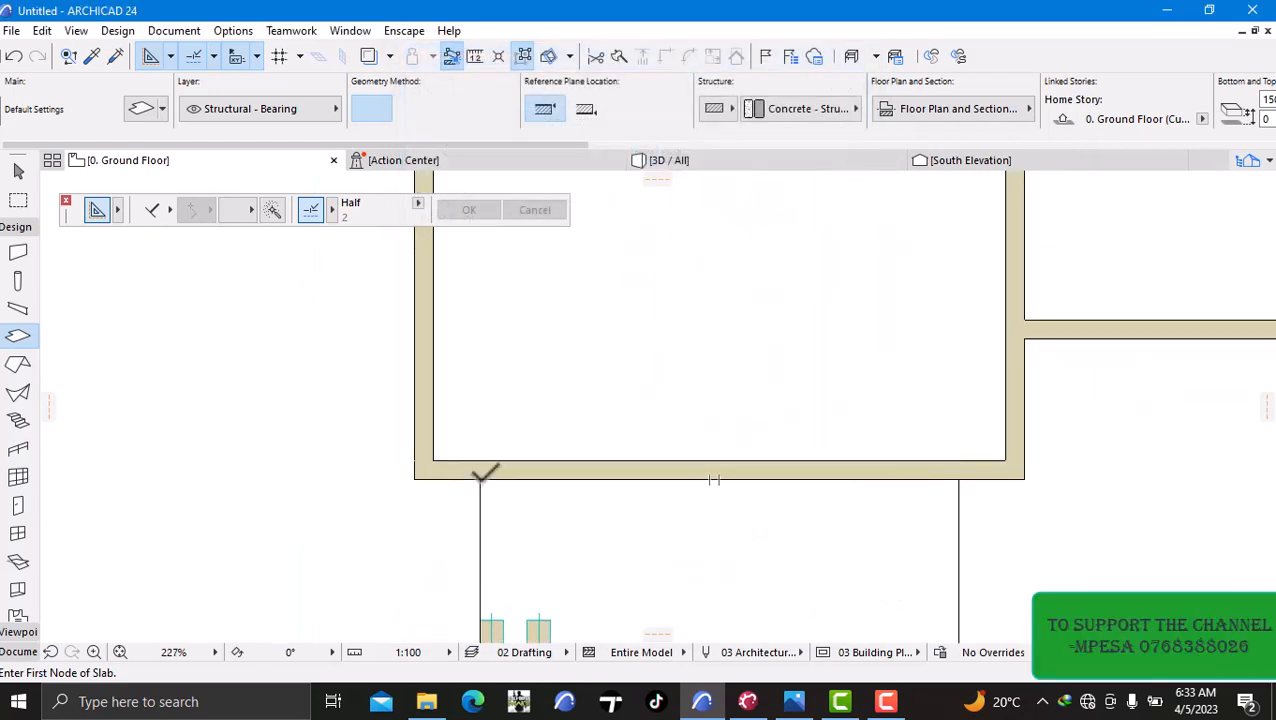
{"action": "left_click", "coordinate": [480, 479]}
{"action": "scroll", "coordinate": [477, 517], "scroll_direction": "down", "scroll_amount": 2}
{"action": "middle_click_drag", "start_coordinate": [477, 522], "coordinate": [461, 457]}
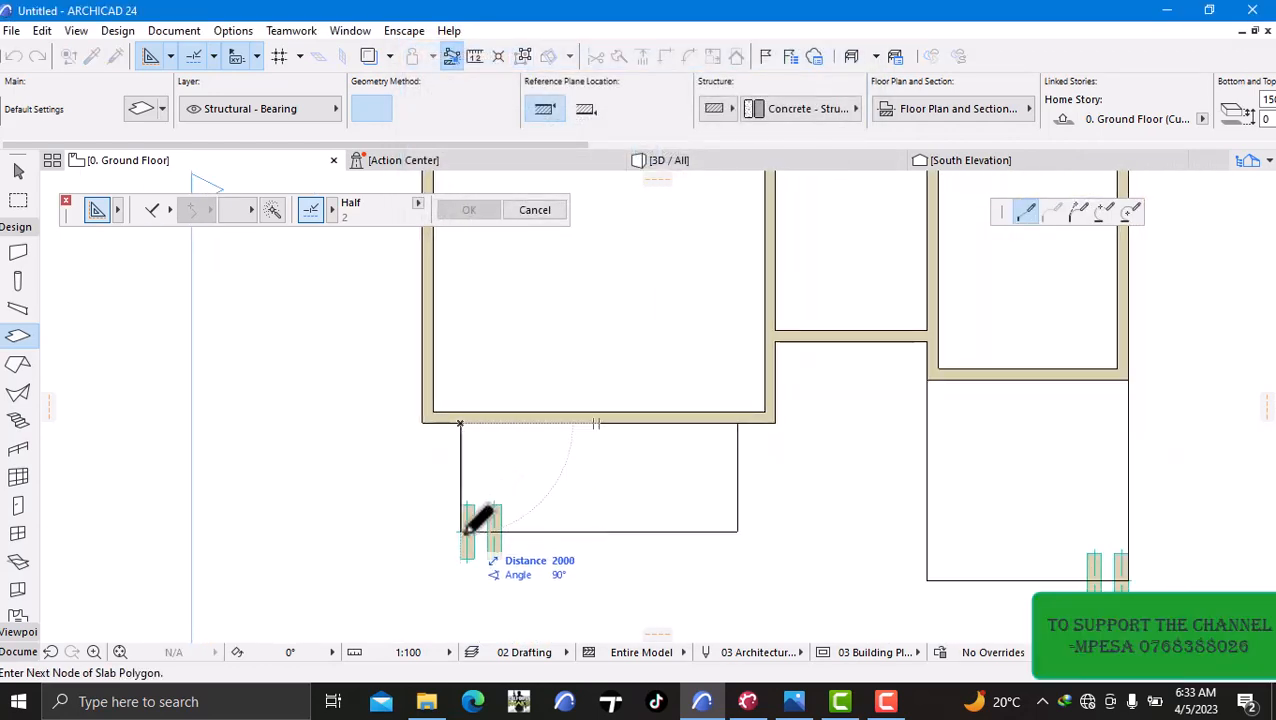
{"action": "left_click", "coordinate": [461, 532]}
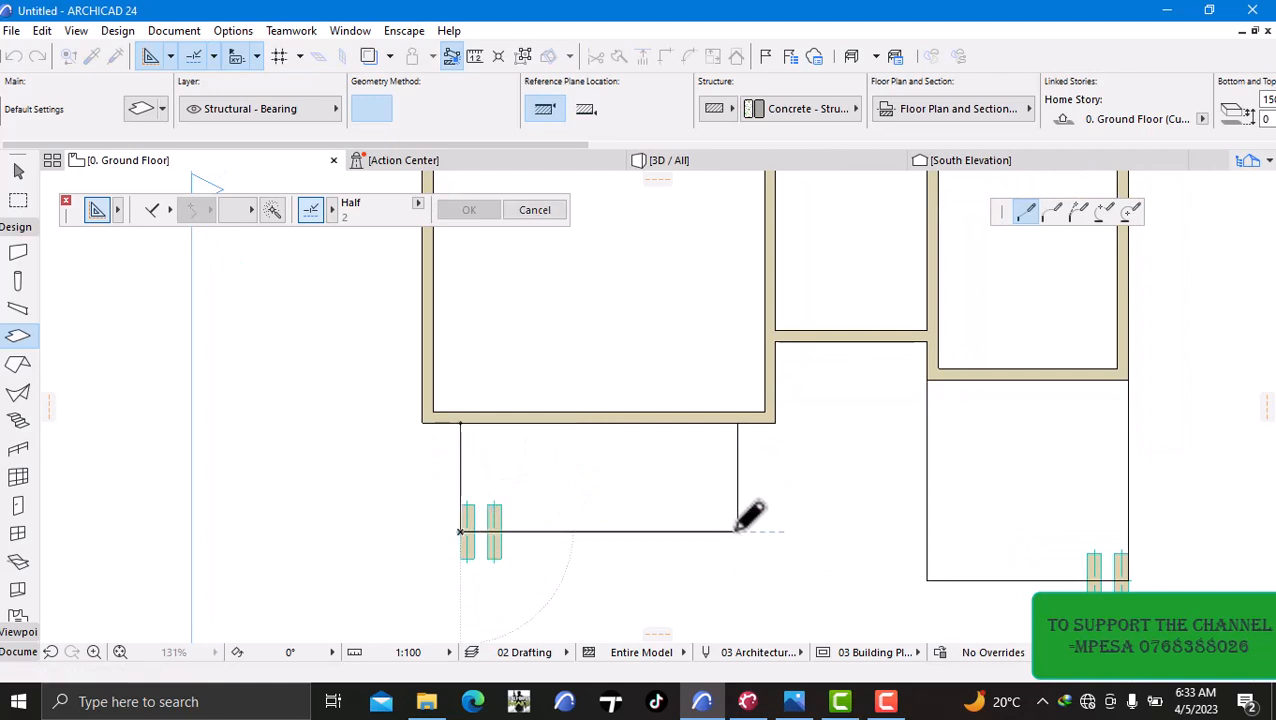
{"action": "left_click", "coordinate": [737, 531]}
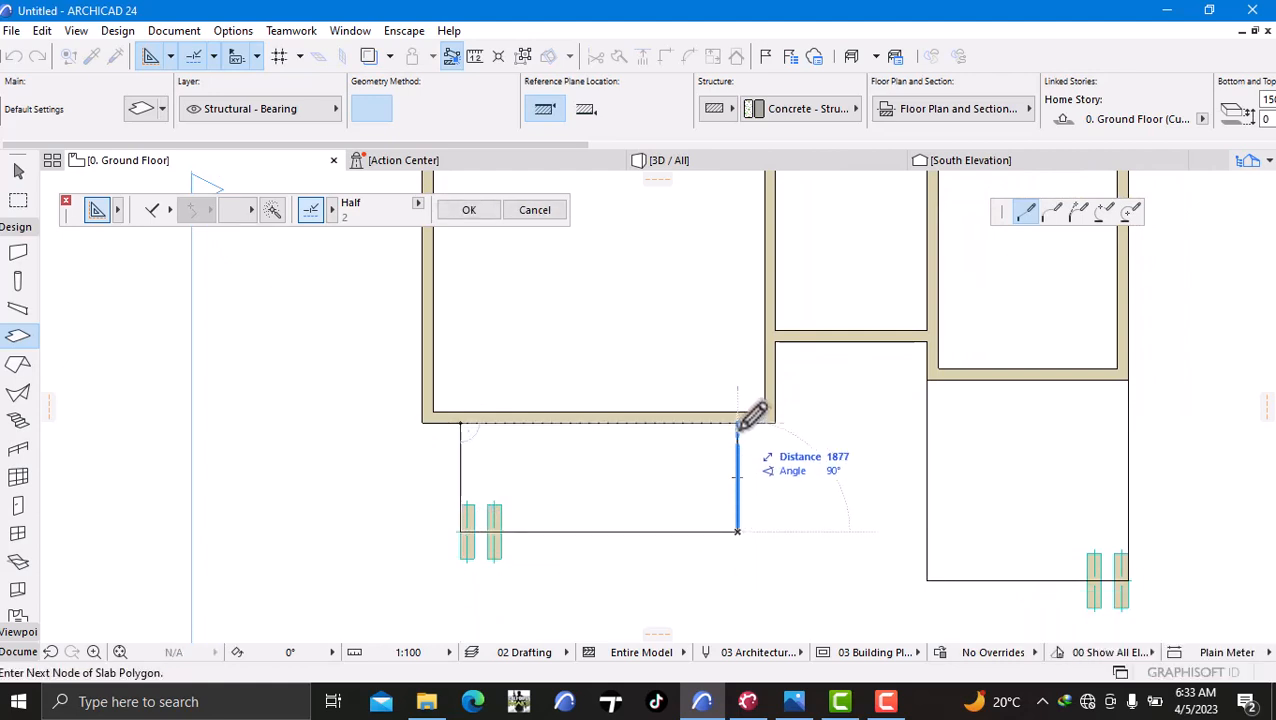
{"action": "left_click", "coordinate": [737, 421]}
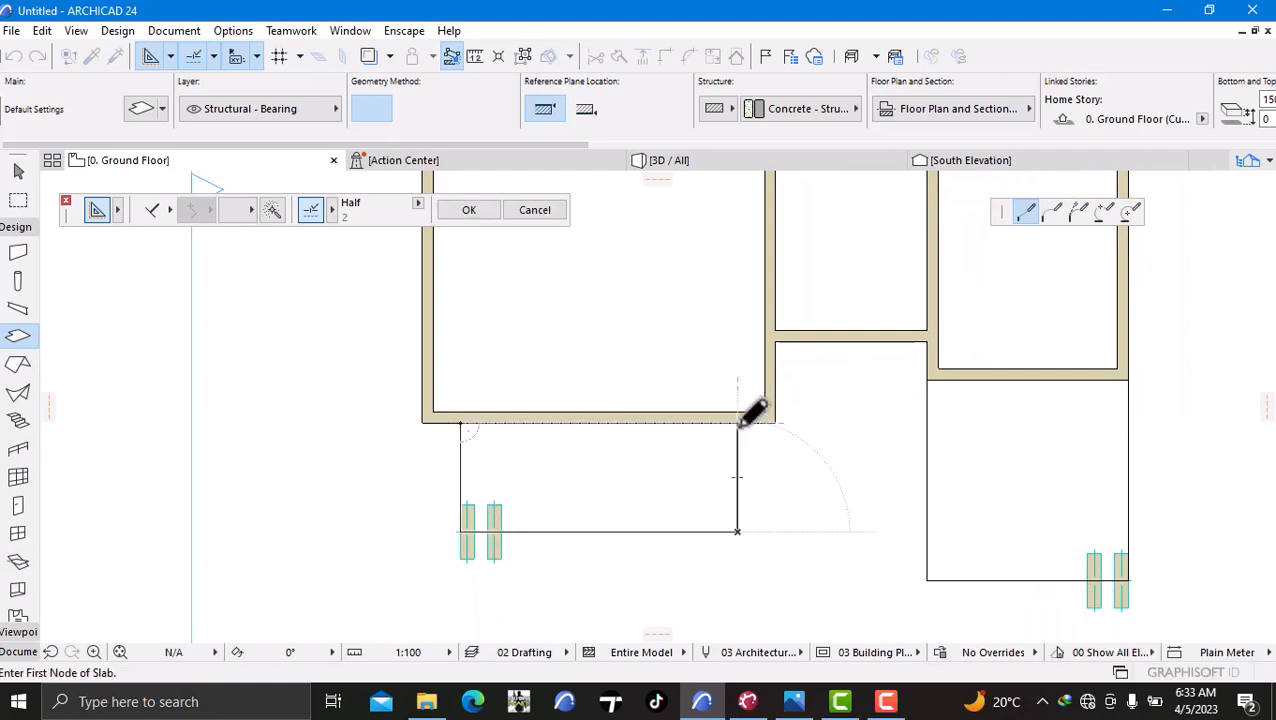
{"action": "double_click", "coordinate": [461, 421]}
- Switch the slab geometry to rectangular and draw the east porch slab from the wing's front wall corner to the outline's southeast corner
{"action": "scroll", "coordinate": [742, 464], "scroll_direction": "down", "scroll_amount": 2}
{"action": "middle_click_drag", "start_coordinate": [748, 482], "coordinate": [366, 420]}
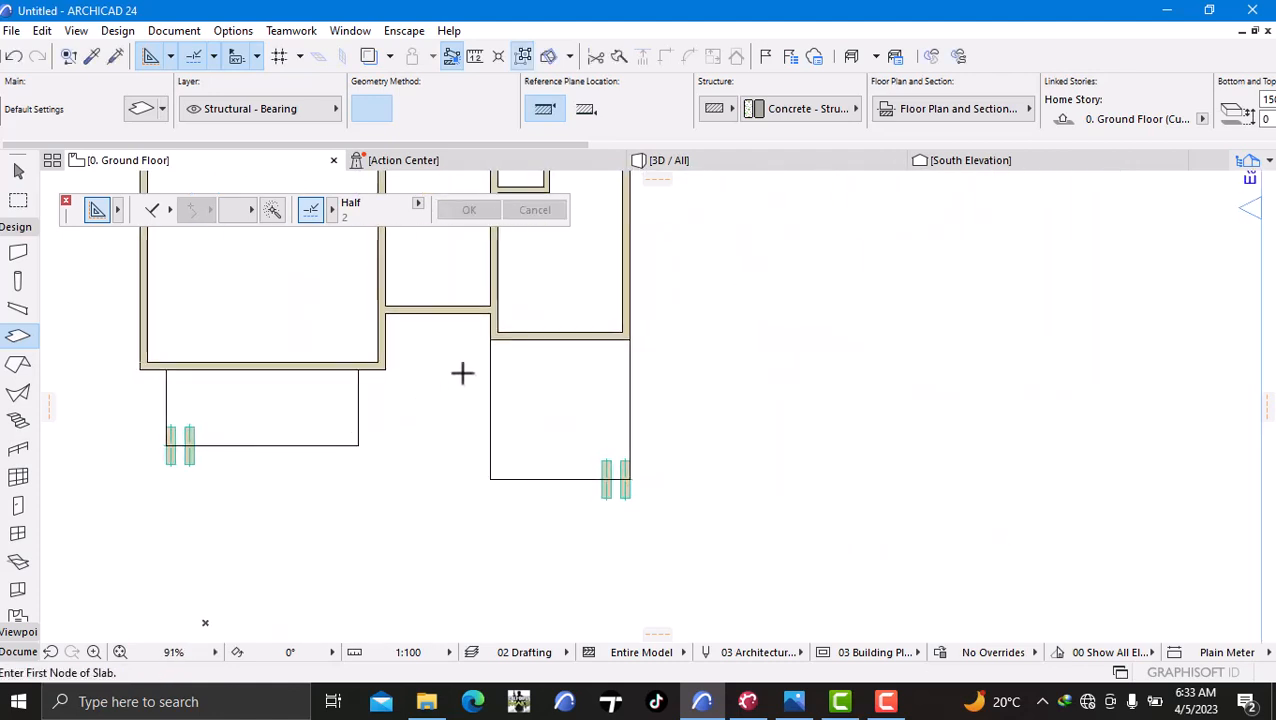
{"action": "scroll", "coordinate": [502, 326], "scroll_direction": "up", "scroll_amount": 2}
{"action": "left_click", "coordinate": [487, 340]}
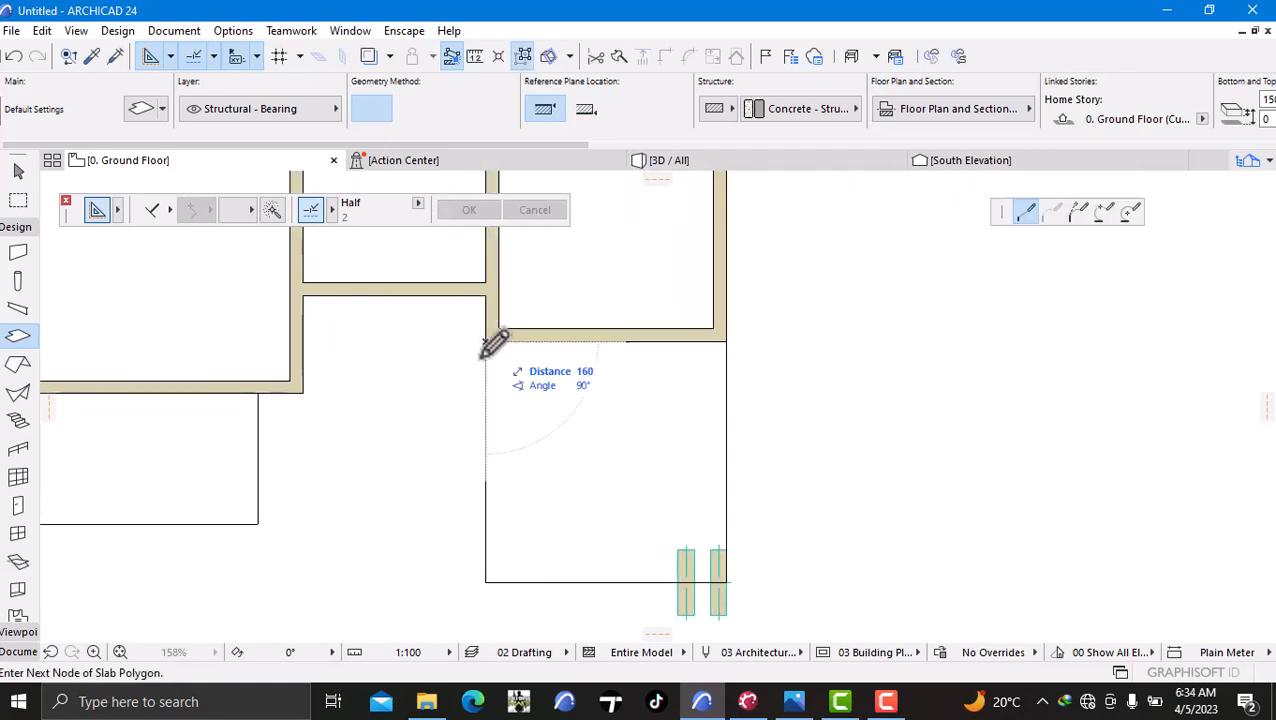
{"action": "left_click", "coordinate": [416, 104]}
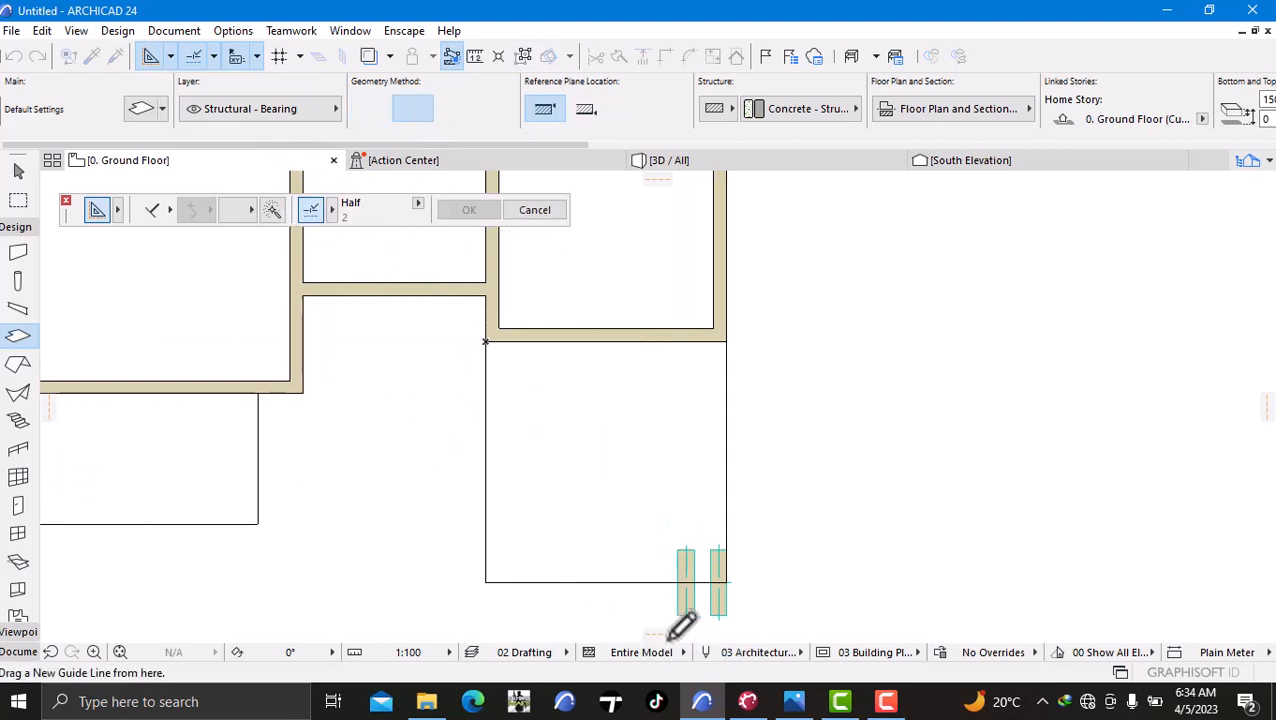
{"action": "left_click", "coordinate": [742, 586]}
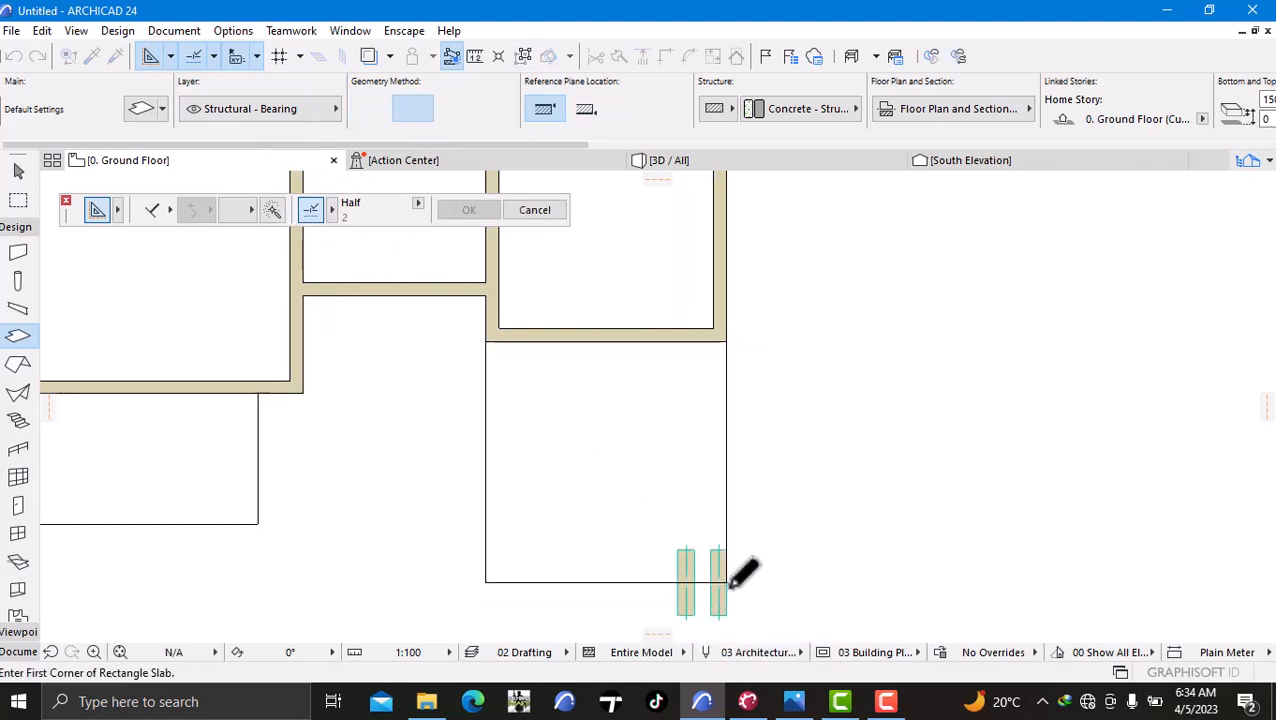
- Draw a rectangular porch slab over the open recess between the rooms on the house's north side
{"action": "scroll", "coordinate": [685, 517], "scroll_direction": "down", "scroll_amount": 2}
{"action": "scroll", "coordinate": [685, 517], "scroll_direction": "down", "scroll_amount": 4}
{"action": "scroll", "coordinate": [588, 422], "scroll_direction": "down", "scroll_amount": 3}
{"action": "middle_click_drag", "start_coordinate": [601, 473], "coordinate": [553, 361]}
{"action": "scroll", "coordinate": [590, 431], "scroll_direction": "up", "scroll_amount": 4}
{"action": "scroll", "coordinate": [587, 481], "scroll_direction": "up", "scroll_amount": 4}
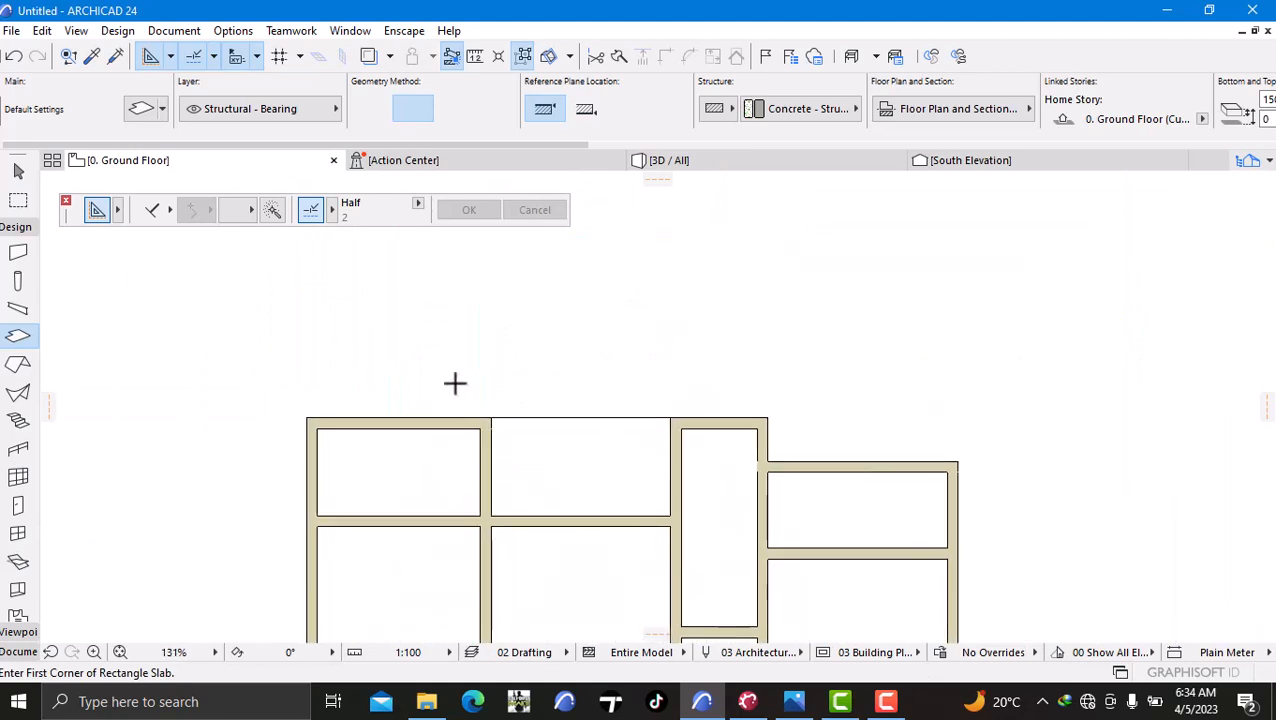
{"action": "left_click", "coordinate": [490, 418]}
- Examine the tiled porch slabs and the porch columns in 3D, orbiting to a low front view
{"action": "left_click", "coordinate": [672, 160]}
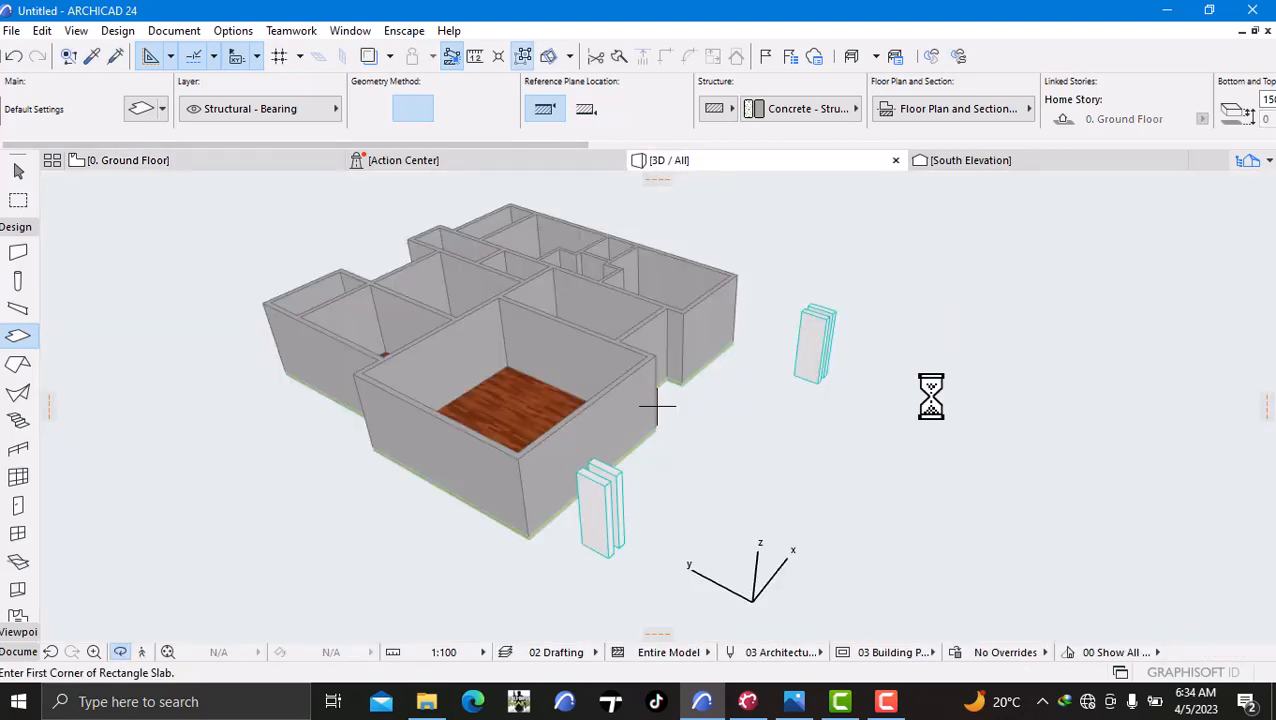
{"action": "scroll", "coordinate": [929, 420], "scroll_direction": "up", "scroll_amount": 3}
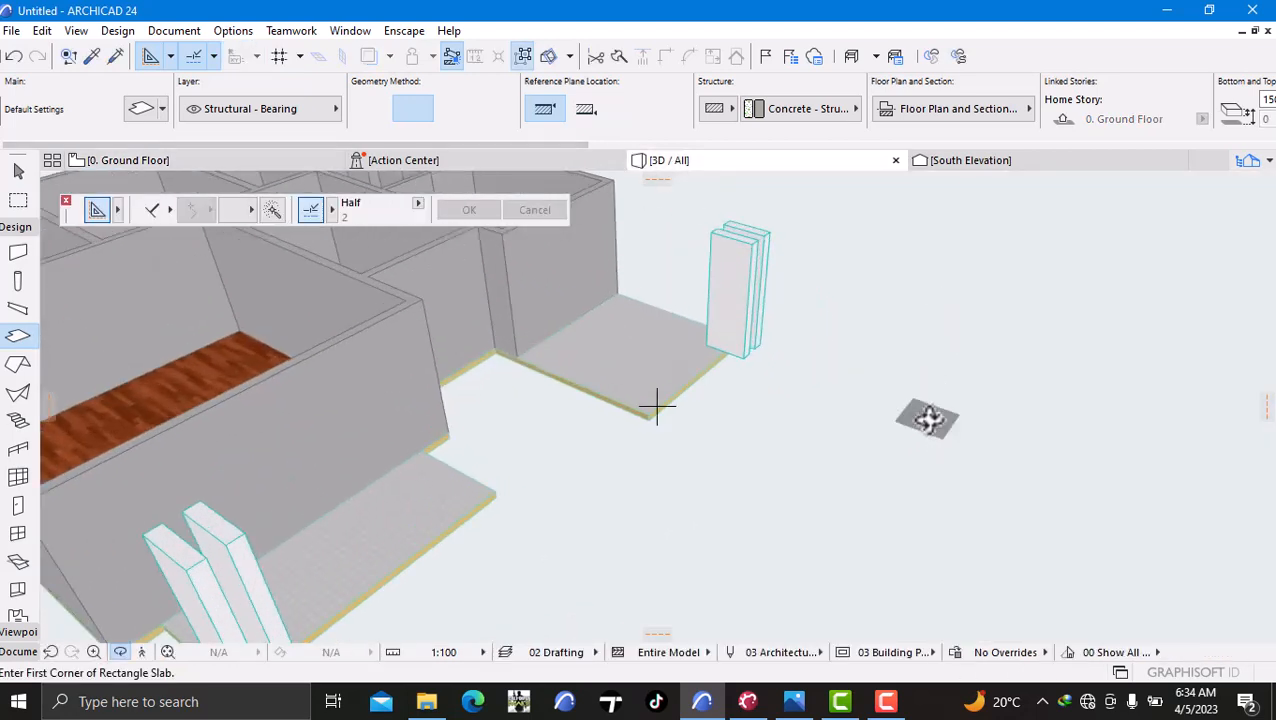
{"action": "scroll", "coordinate": [929, 421], "scroll_direction": "down", "scroll_amount": 3}
{"action": "scroll", "coordinate": [604, 440], "scroll_direction": "down", "scroll_amount": 2}
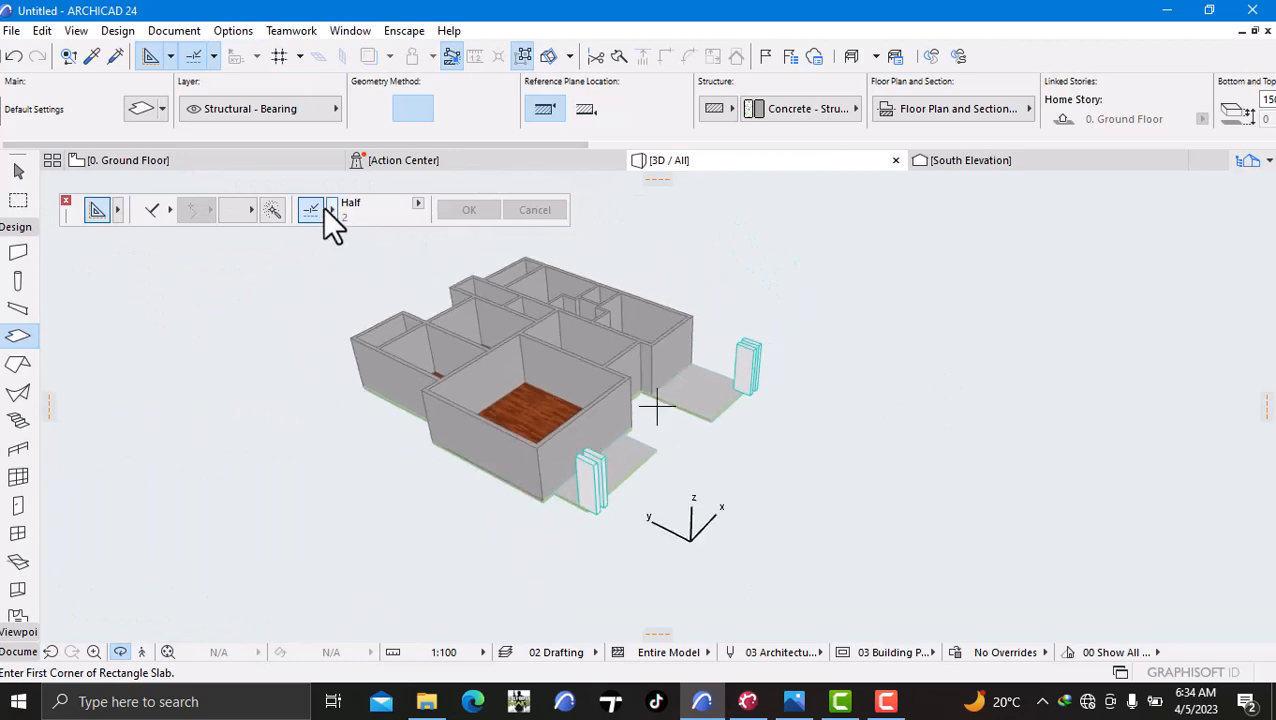
{"action": "scroll", "coordinate": [849, 530], "scroll_direction": "up", "scroll_amount": 1}
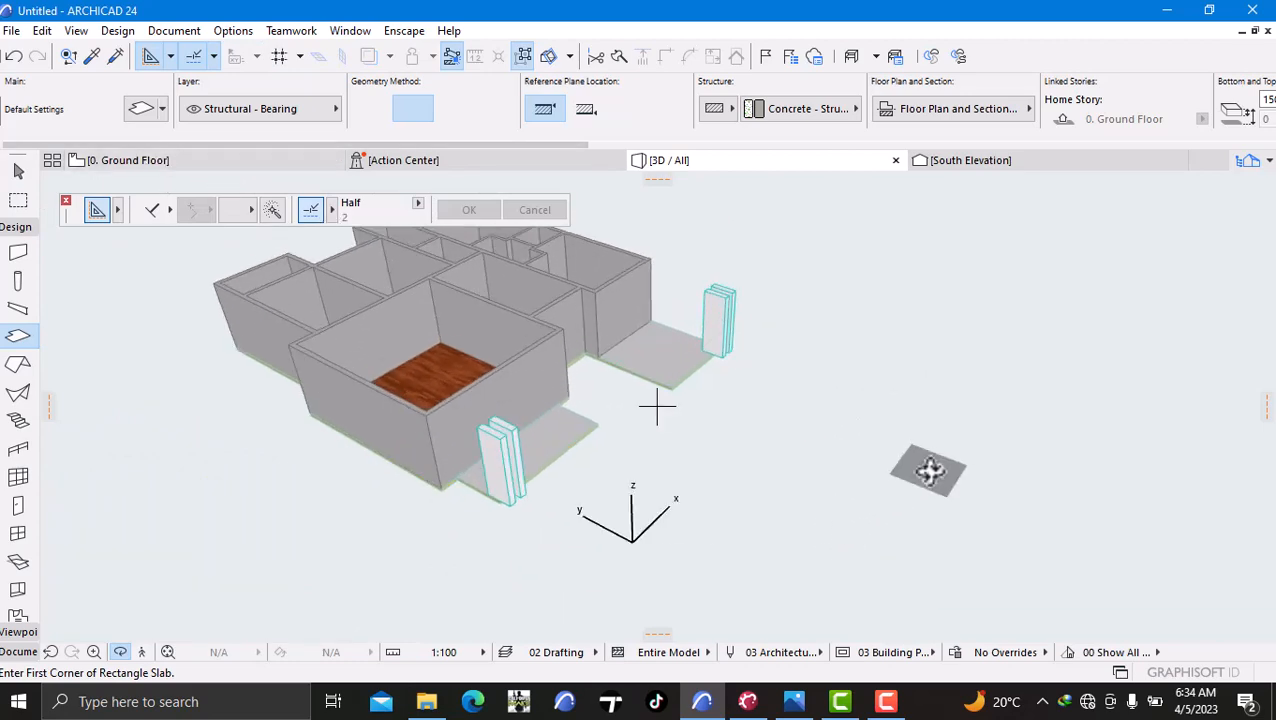
{"action": "right_click", "coordinate": [914, 468]}
{"action": "left_click", "coordinate": [818, 474]}
{"action": "left_click_drag", "start_coordinate": [818, 474], "coordinate": [657, 408]}
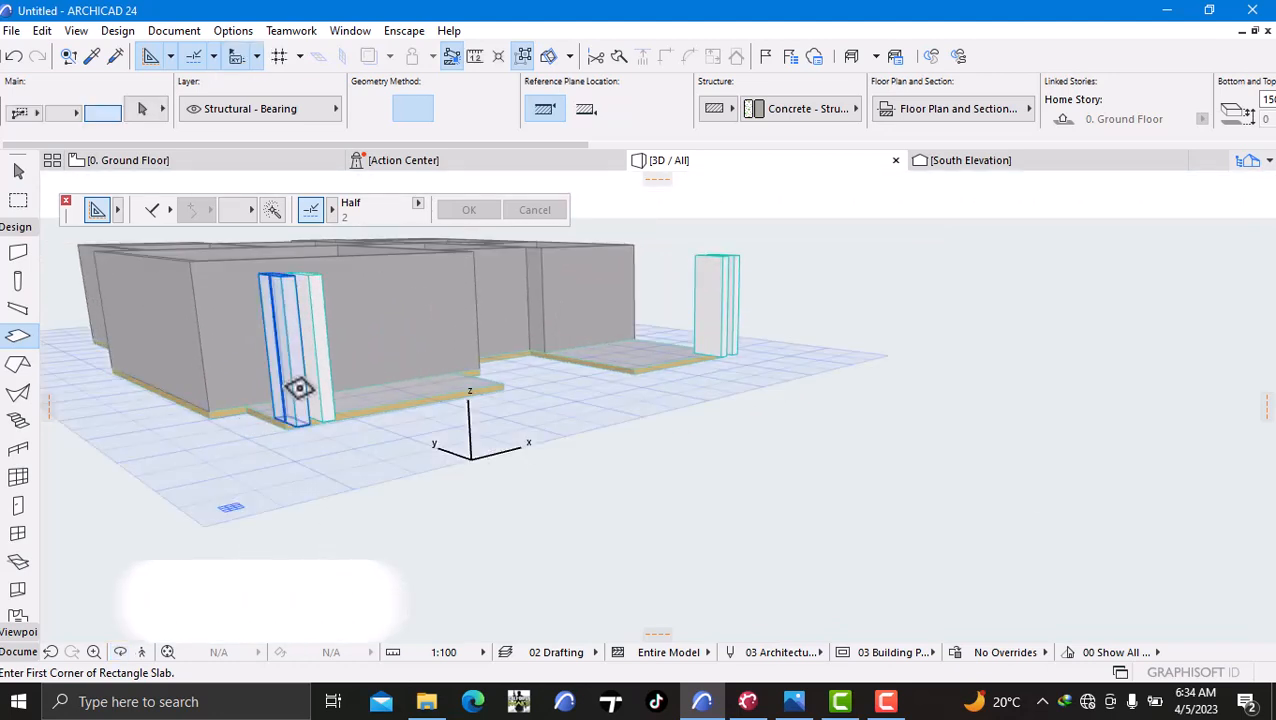
- Select the four porch columns and set their base elevation to project zero to -150 mm in the column settings
{"action": "left_click", "coordinate": [340, 395], "text": "shift"}
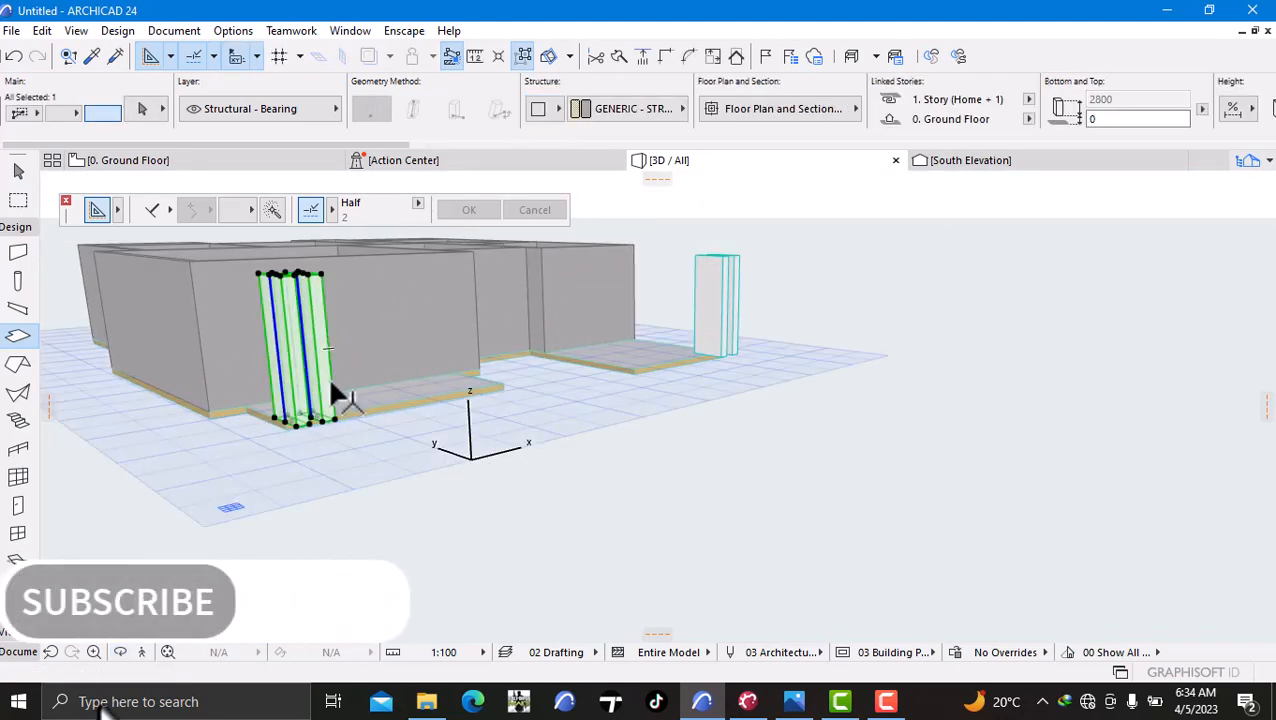
{"action": "left_click", "coordinate": [722, 318], "text": "shift"}
{"action": "right_click", "coordinate": [889, 444]}
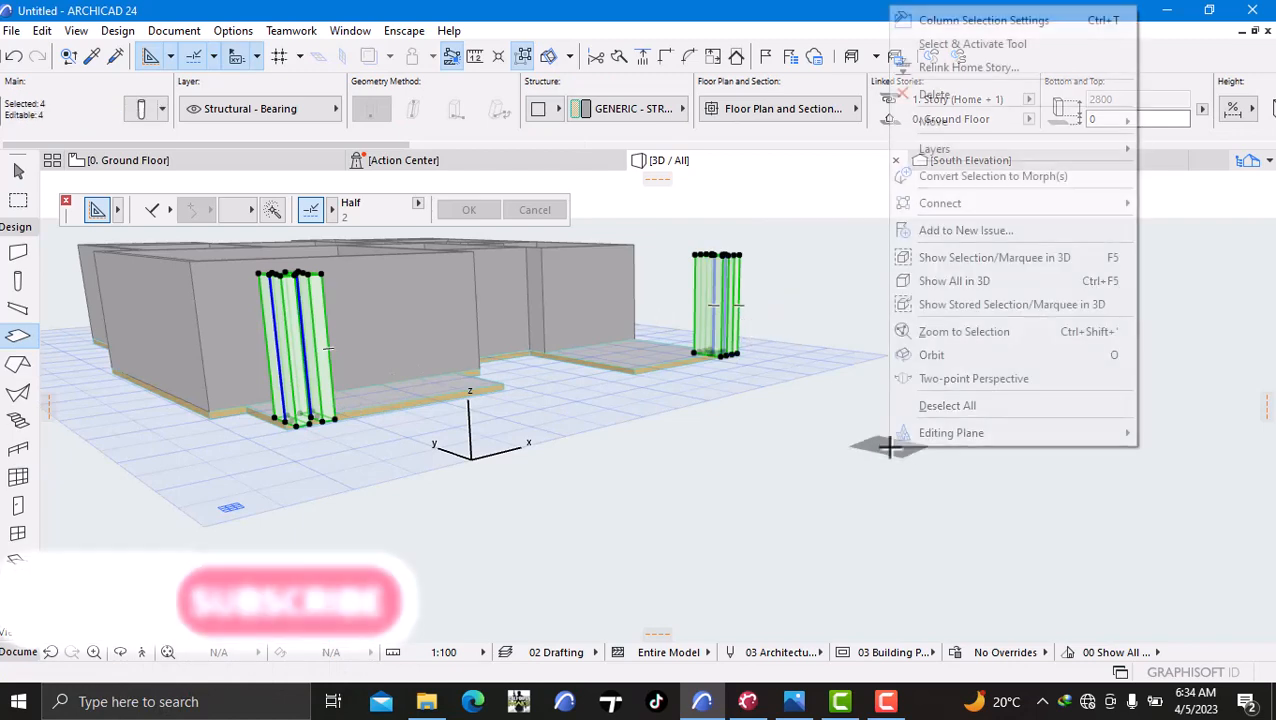
{"action": "left_click", "coordinate": [955, 21]}
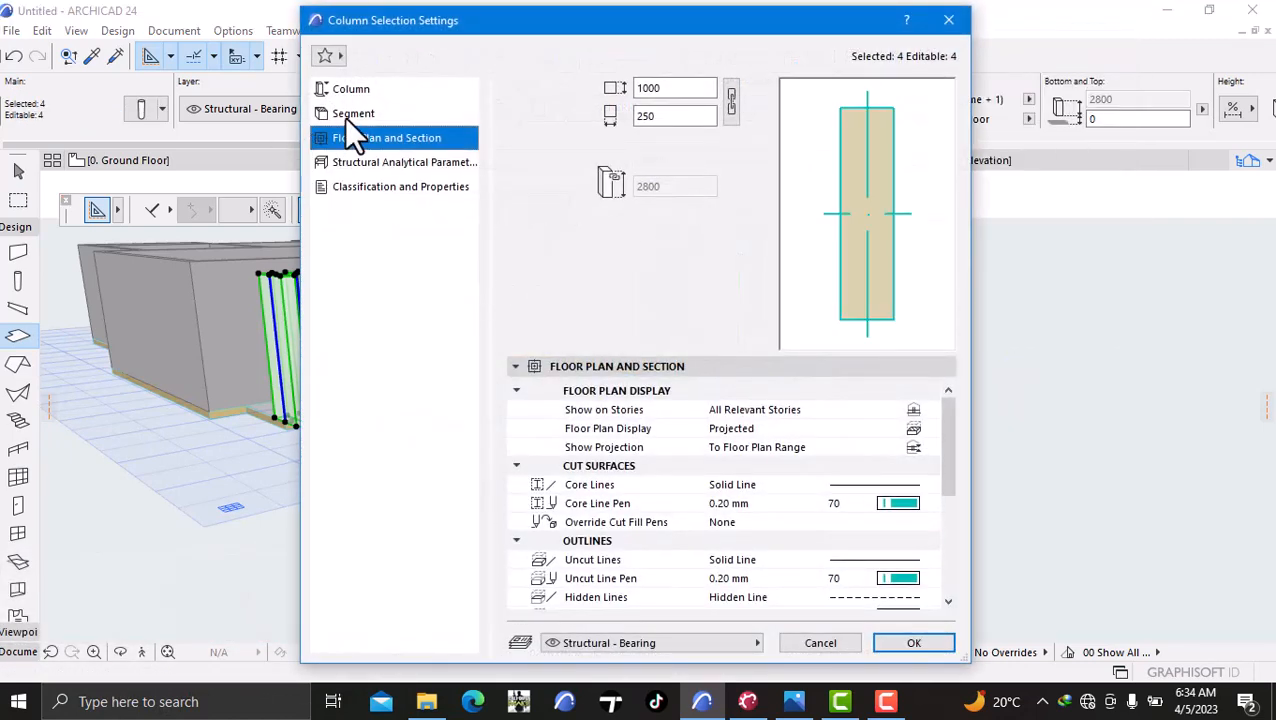
{"action": "left_click", "coordinate": [350, 114]}
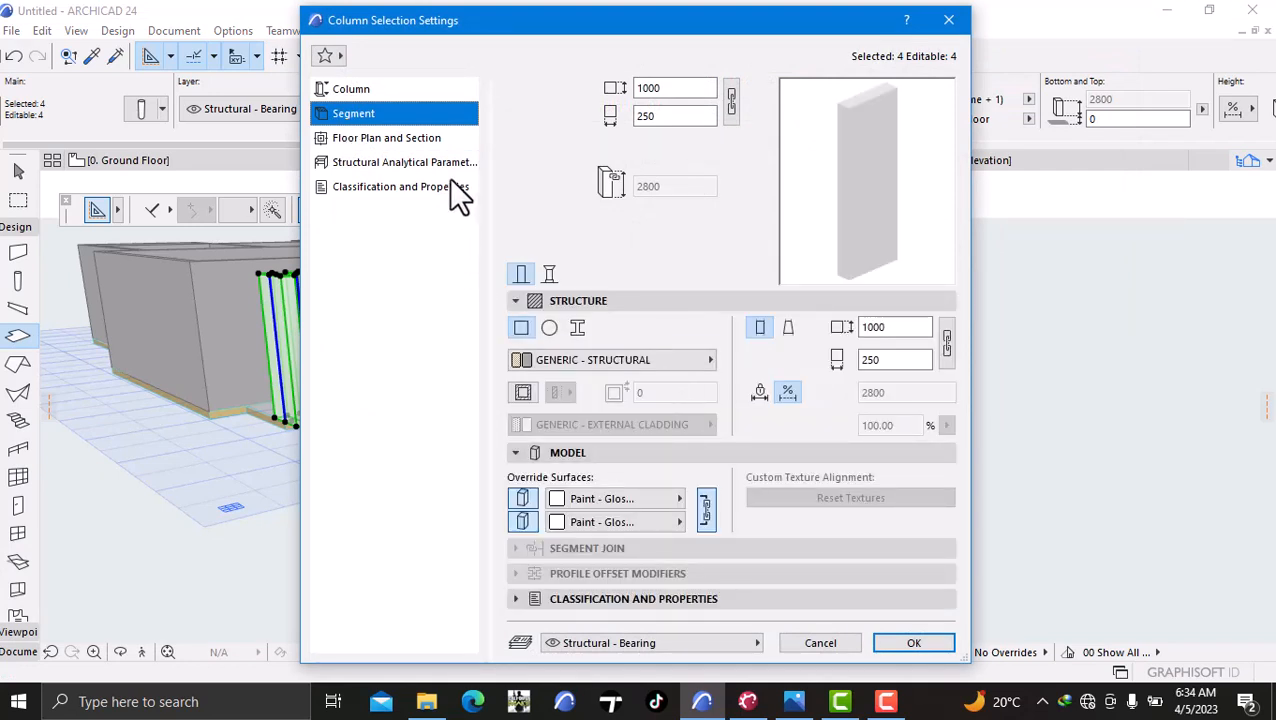
{"action": "left_click", "coordinate": [366, 92]}
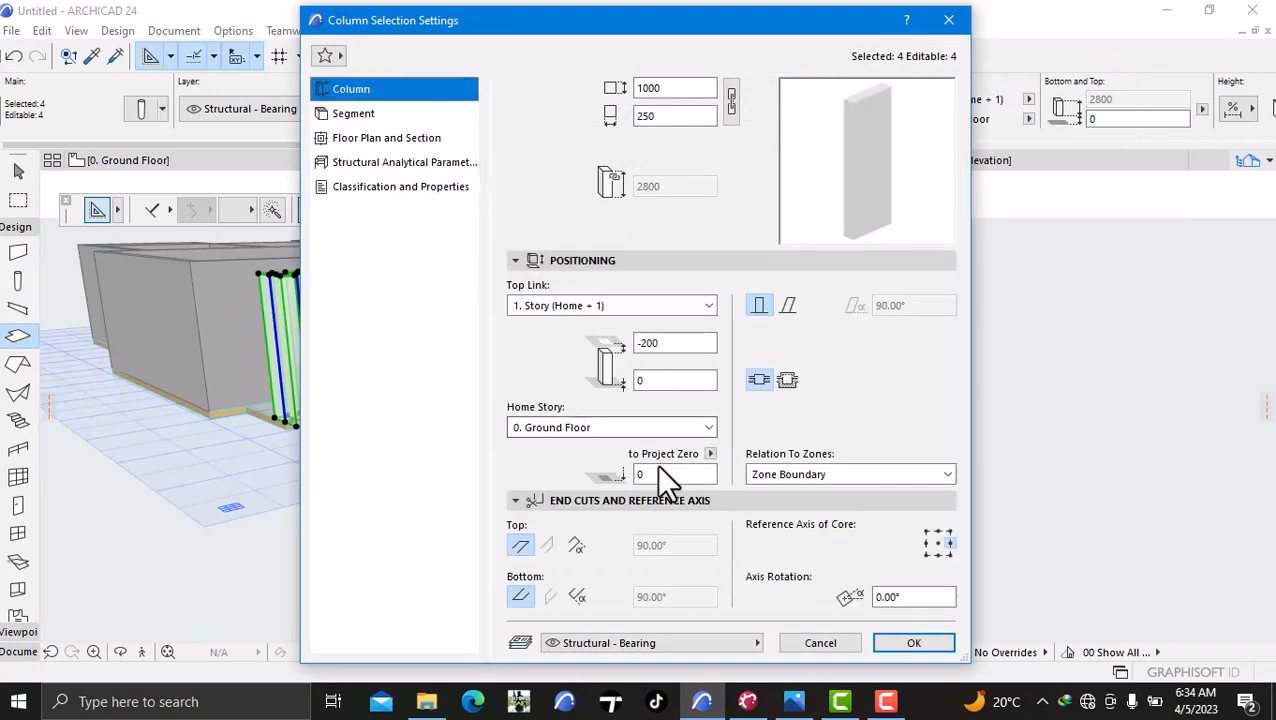
{"action": "key", "text": "BackSpace"}
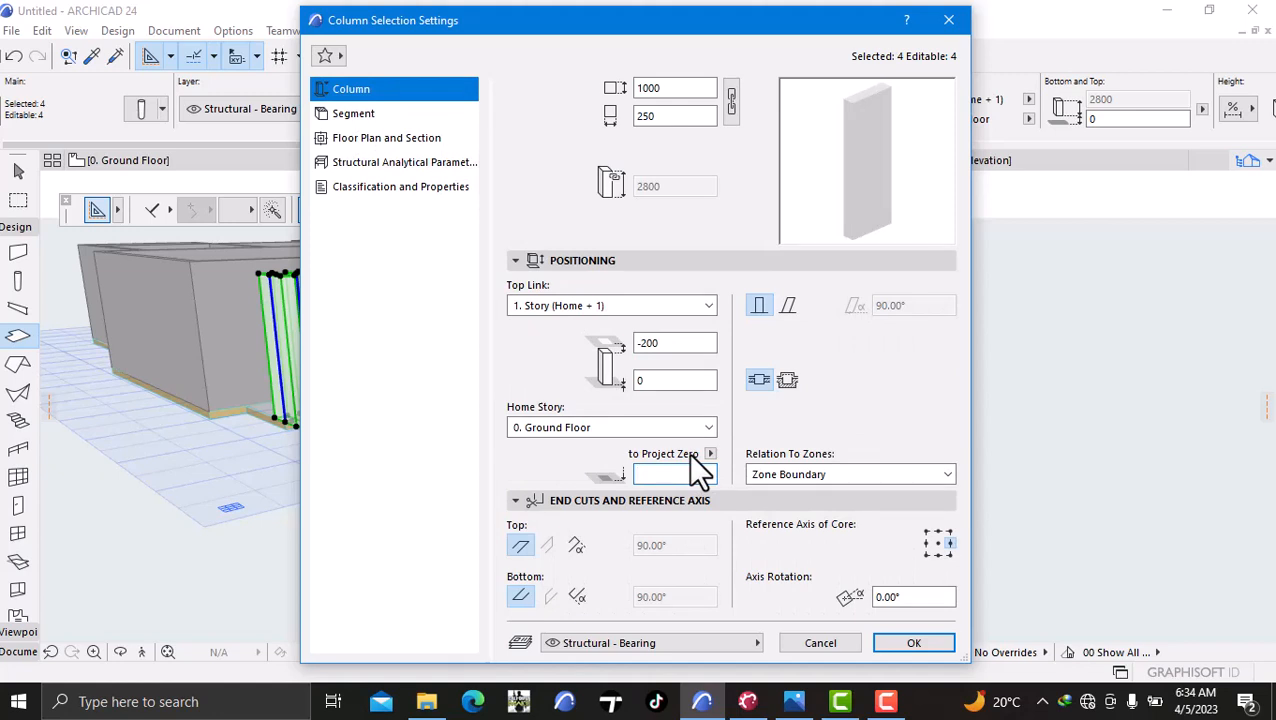
{"action": "type", "text": "-150"}
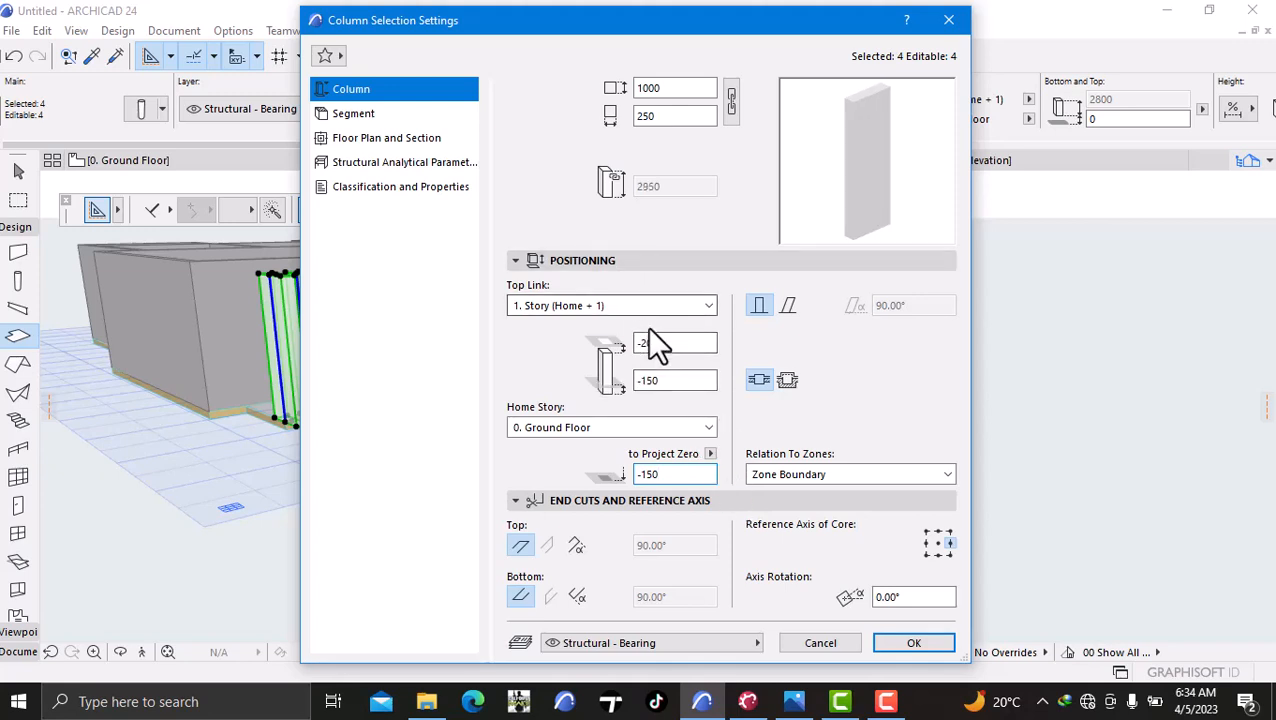
- Set the four porch columns' top offset to 500 mm from 1. Story and check them in 3D
{"action": "left_click", "coordinate": [672, 347]}
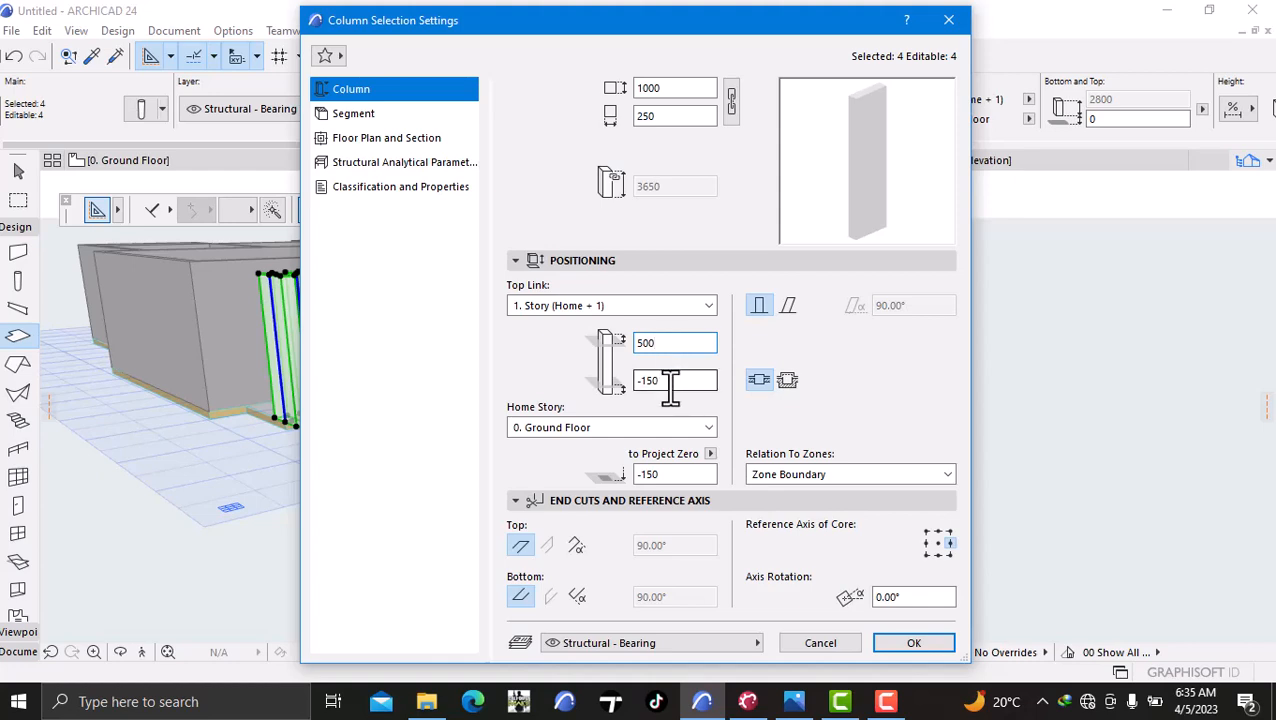
{"action": "left_click", "coordinate": [943, 642]}
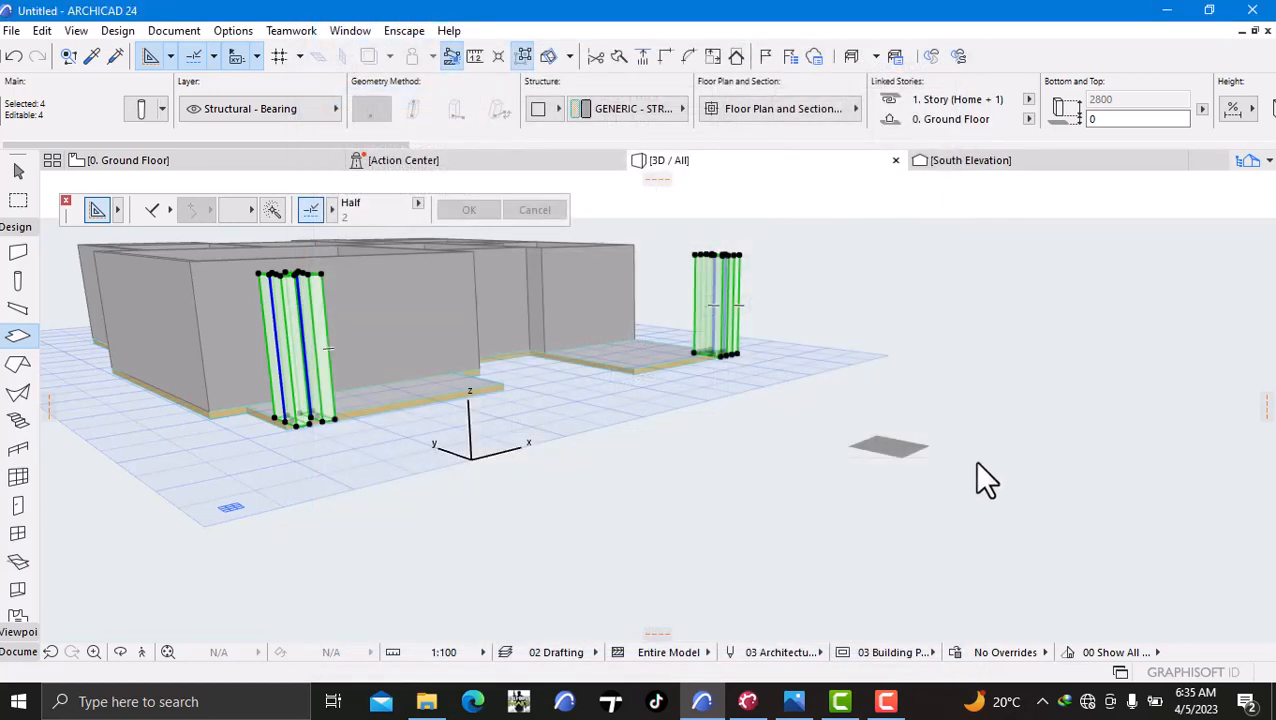
{"action": "key", "text": "Escape"}
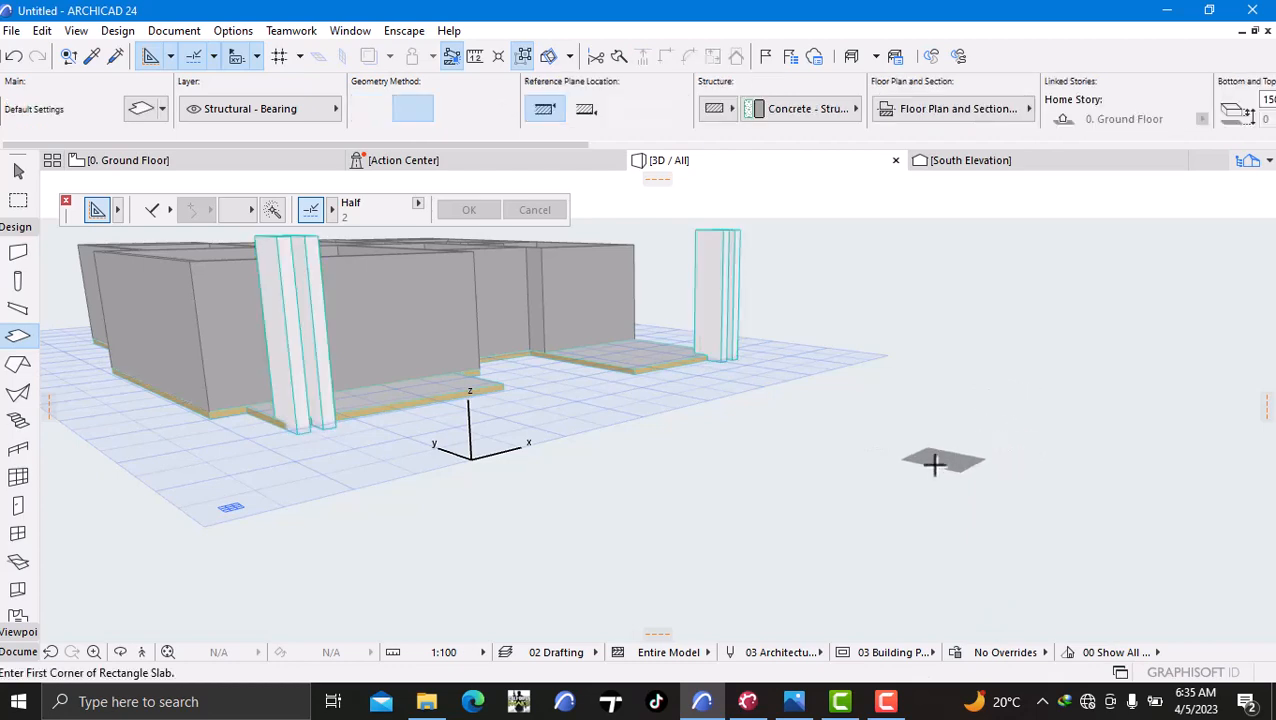
{"action": "right_click", "coordinate": [842, 508]}
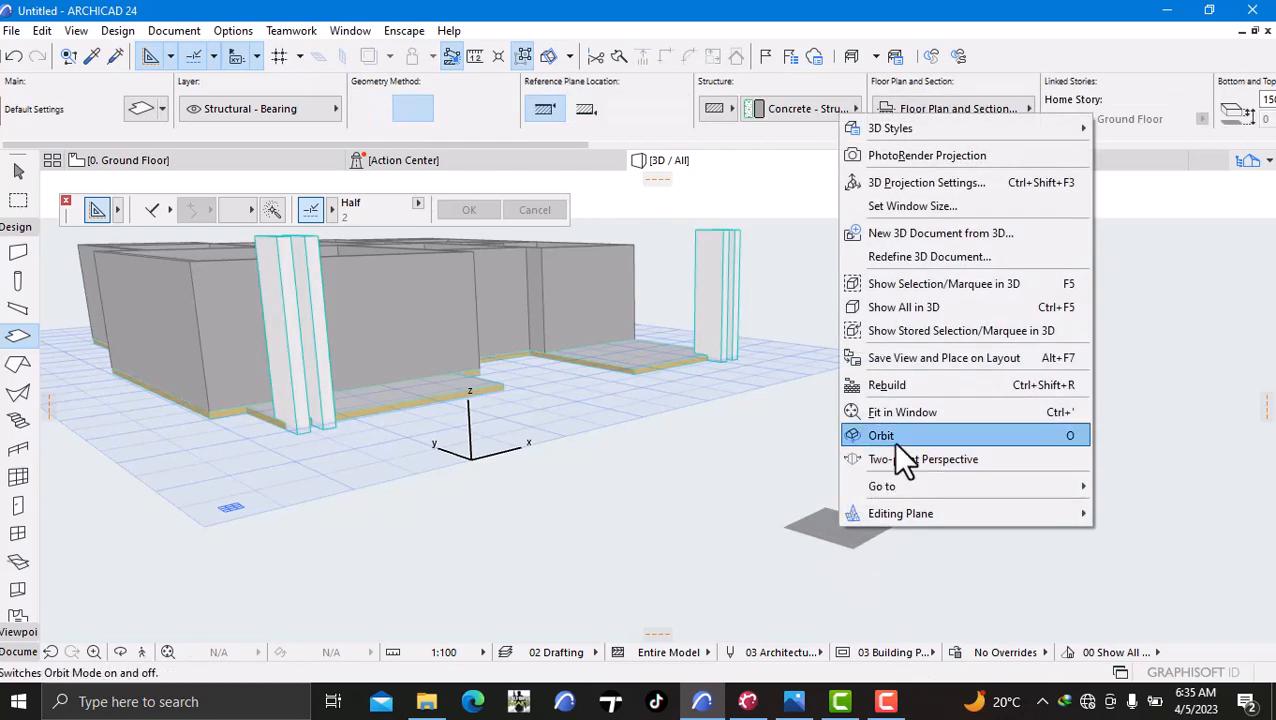
{"action": "left_click", "coordinate": [955, 437]}
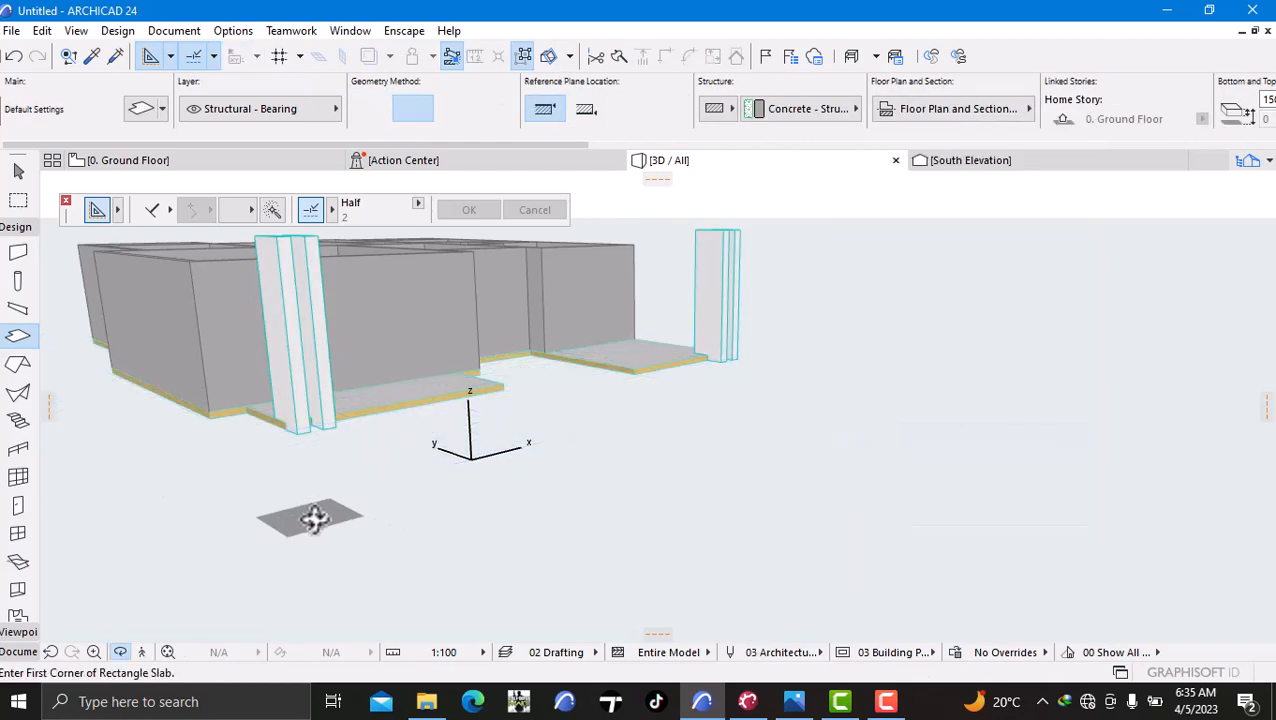
{"action": "left_click_drag", "start_coordinate": [316, 518], "coordinate": [217, 329]}
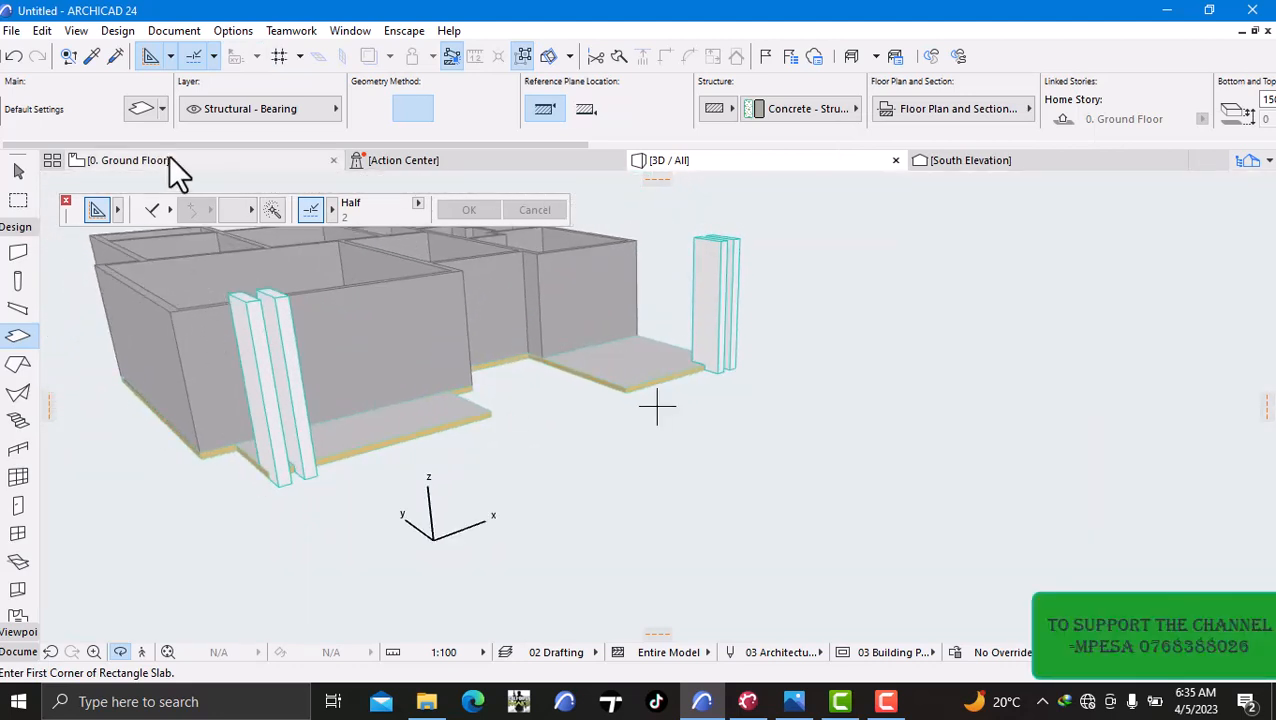
- On the ground floor plan, open the Door tool's default settings and choose Double Door 24 from the Hinged Doors 24 library
{"action": "left_click", "coordinate": [168, 158]}
{"action": "scroll", "coordinate": [547, 373], "scroll_direction": "down", "scroll_amount": 5}
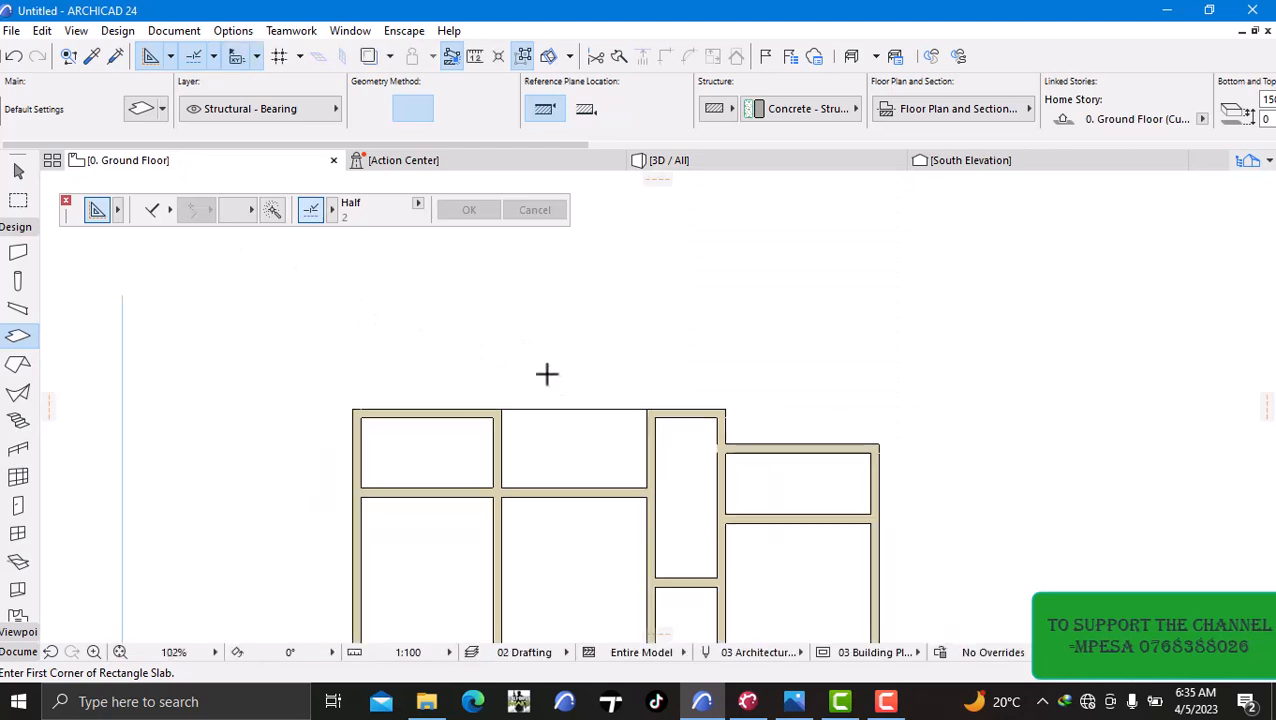
{"action": "middle_click_drag", "start_coordinate": [584, 504], "coordinate": [621, 260]}
{"action": "scroll", "coordinate": [634, 520], "scroll_direction": "down", "scroll_amount": 1}
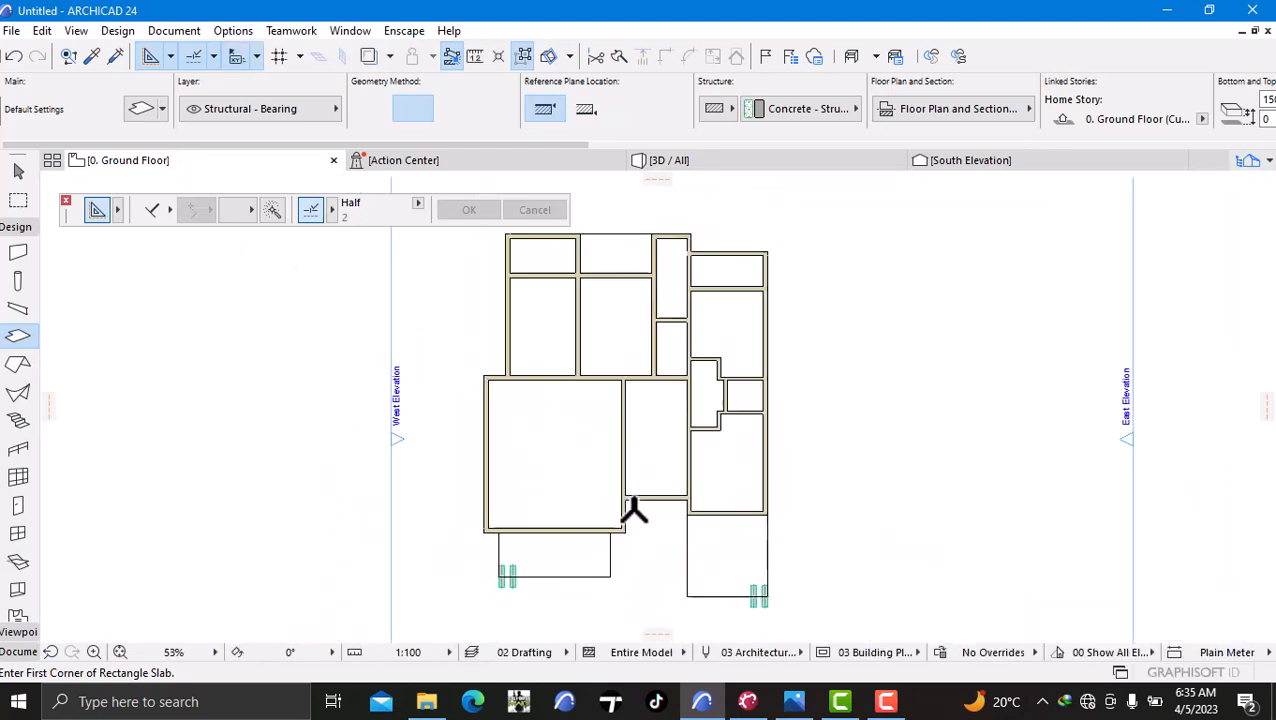
{"action": "middle_click_drag", "start_coordinate": [632, 507], "coordinate": [636, 470]}
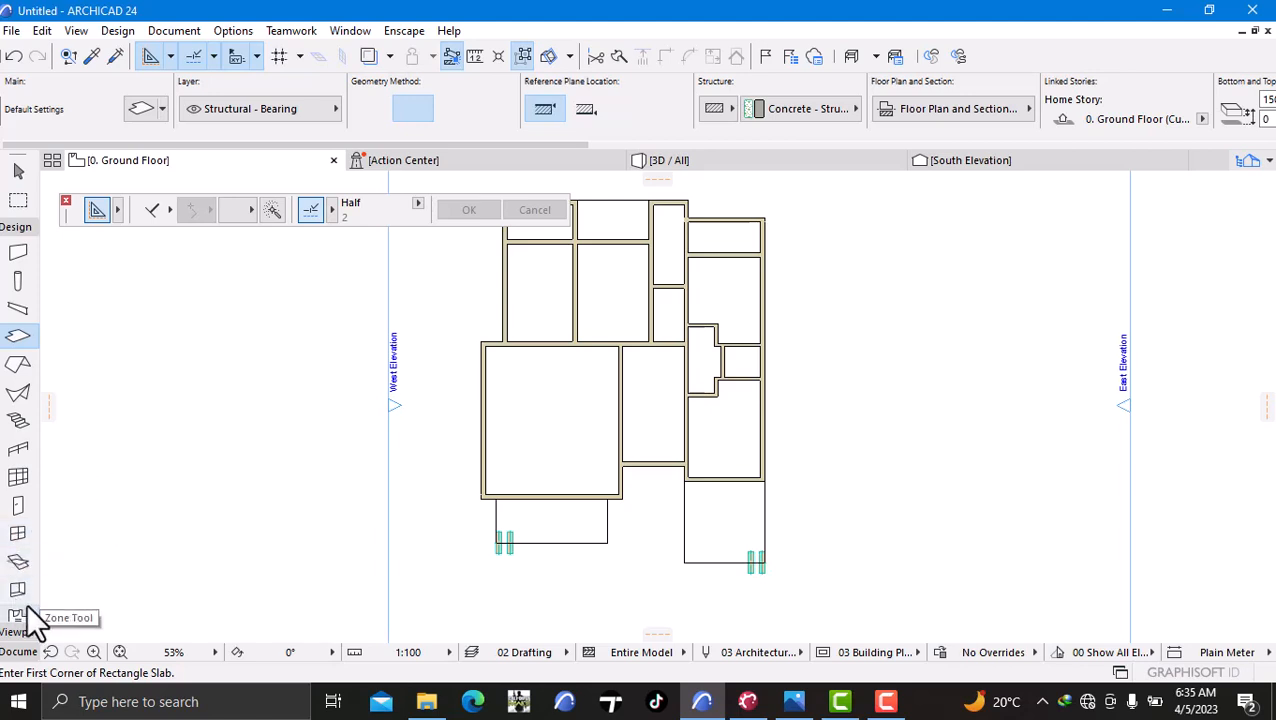
{"action": "left_click", "coordinate": [18, 506]}
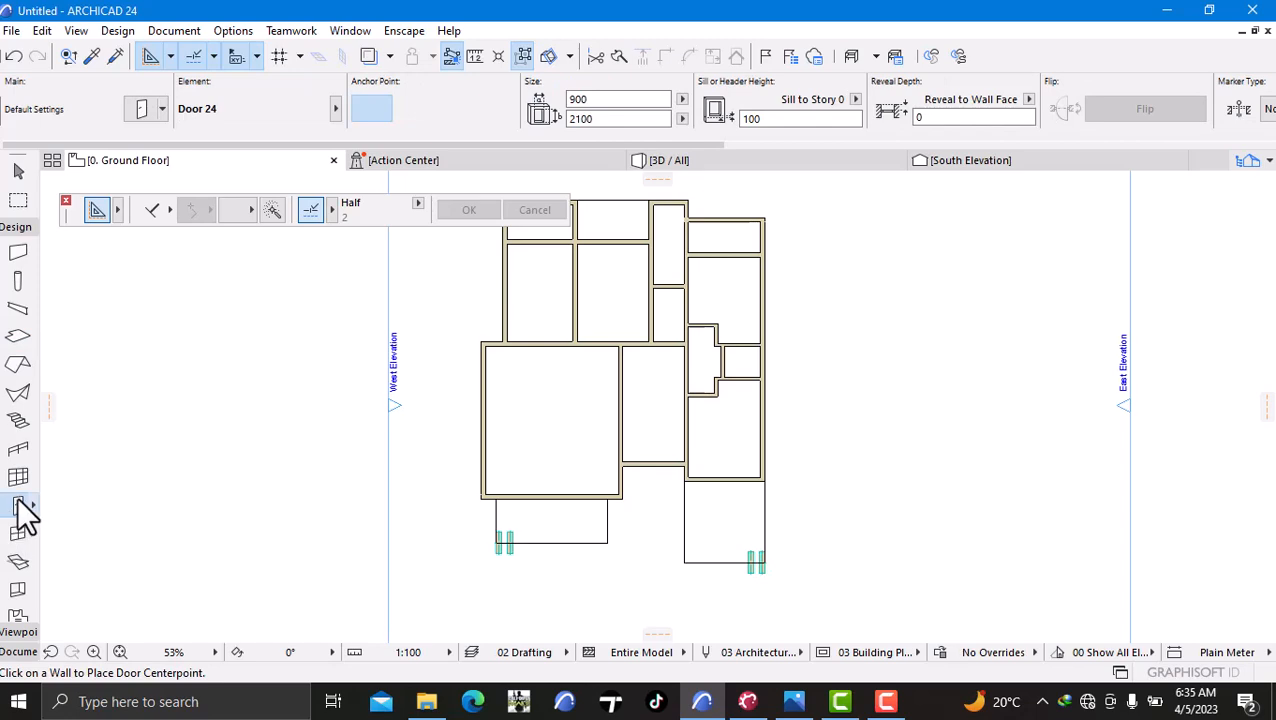
{"action": "double_click", "coordinate": [18, 507]}
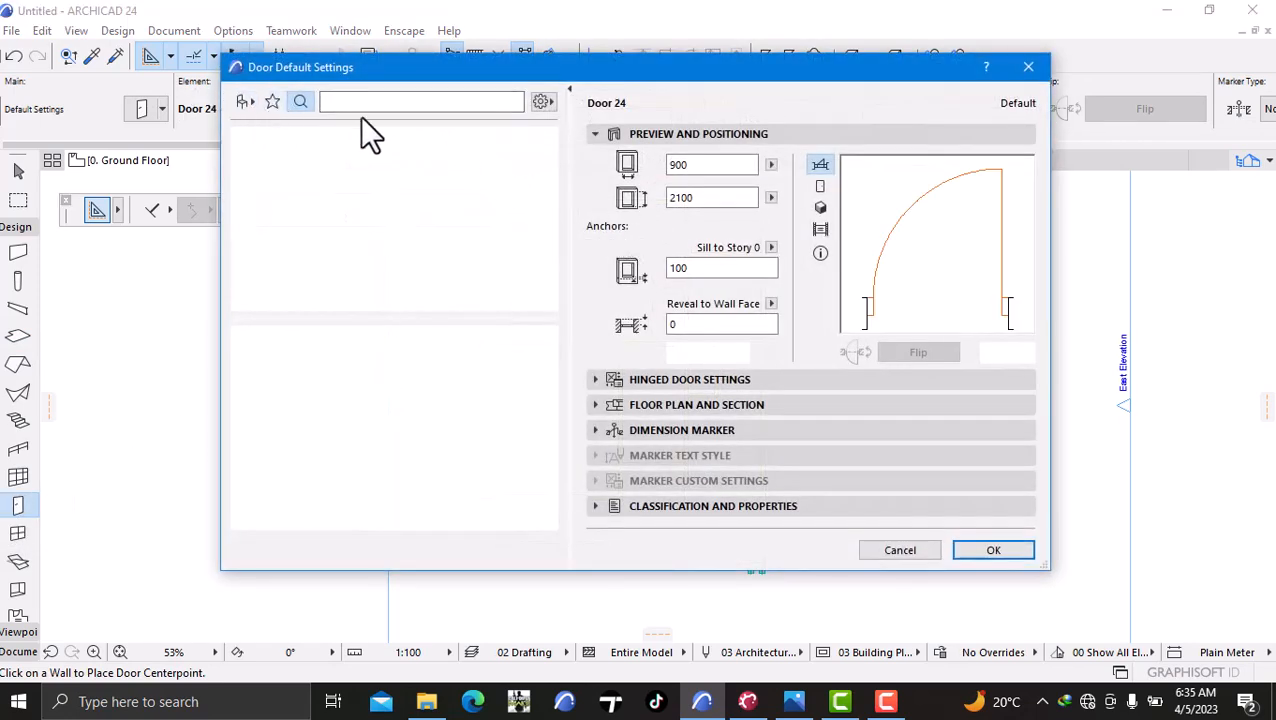
{"action": "left_click", "coordinate": [244, 102]}
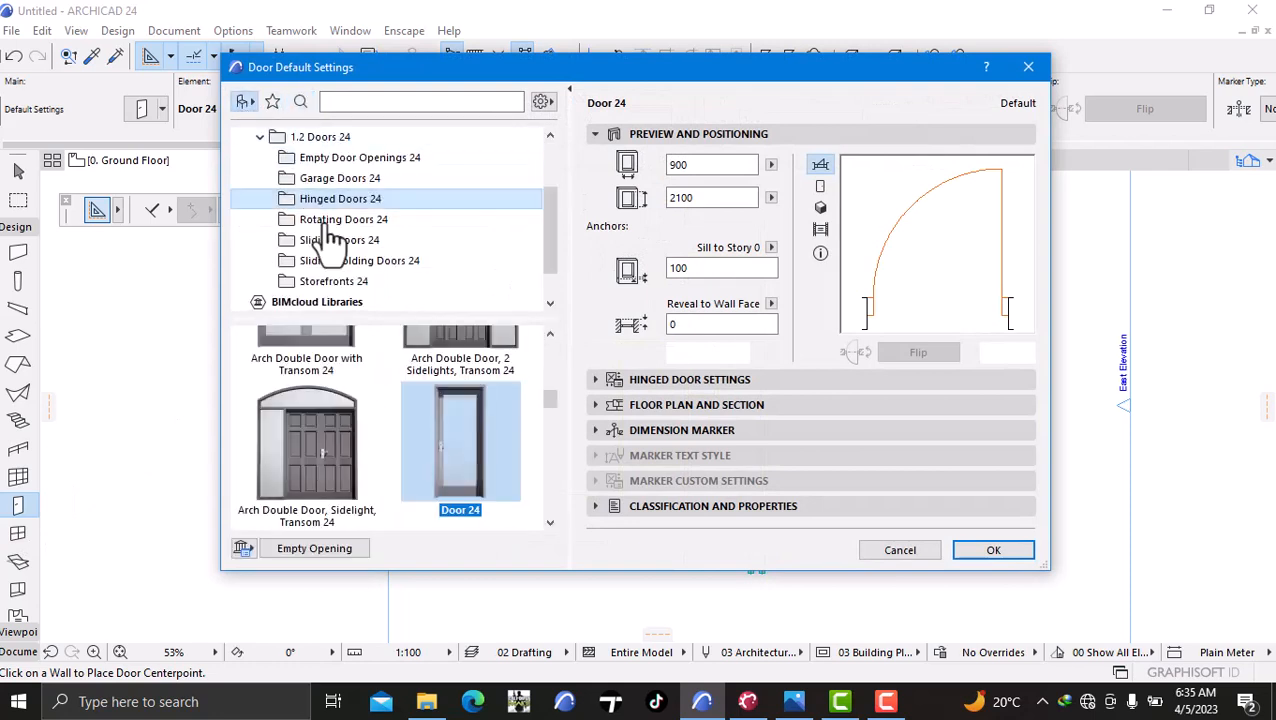
{"action": "left_click_drag", "start_coordinate": [544, 398], "coordinate": [533, 451]}
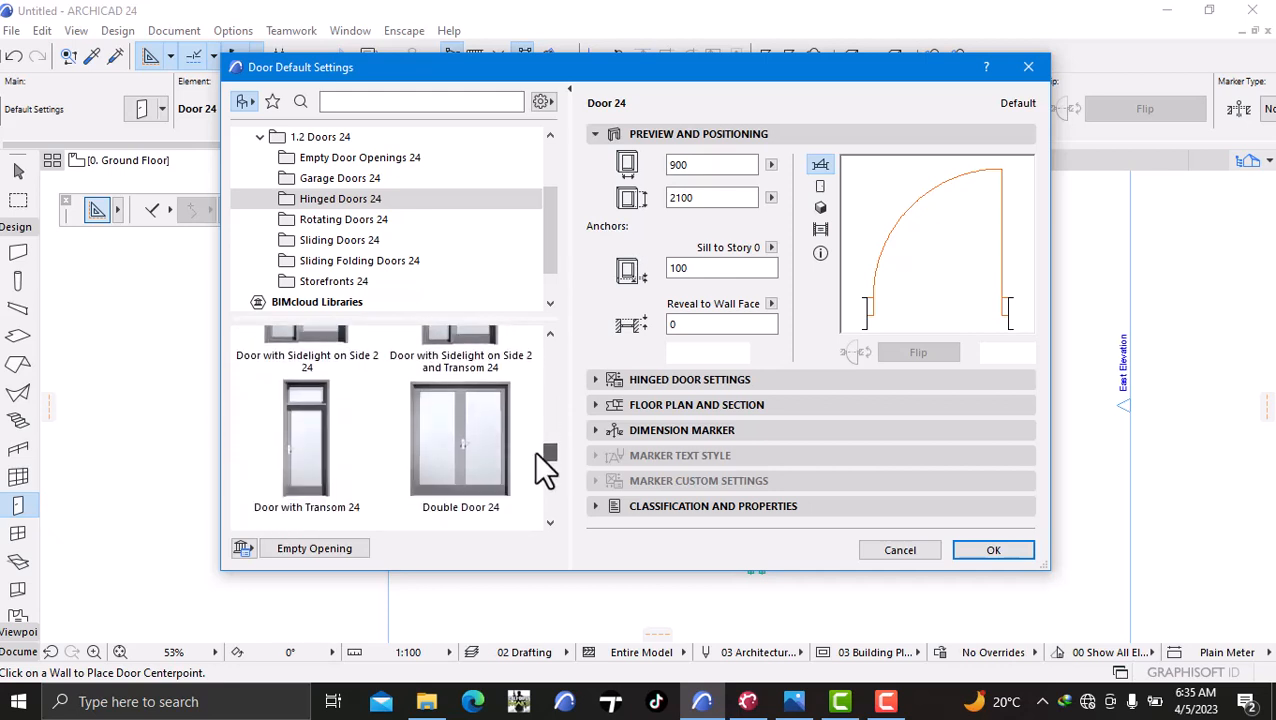
{"action": "left_click", "coordinate": [514, 451]}
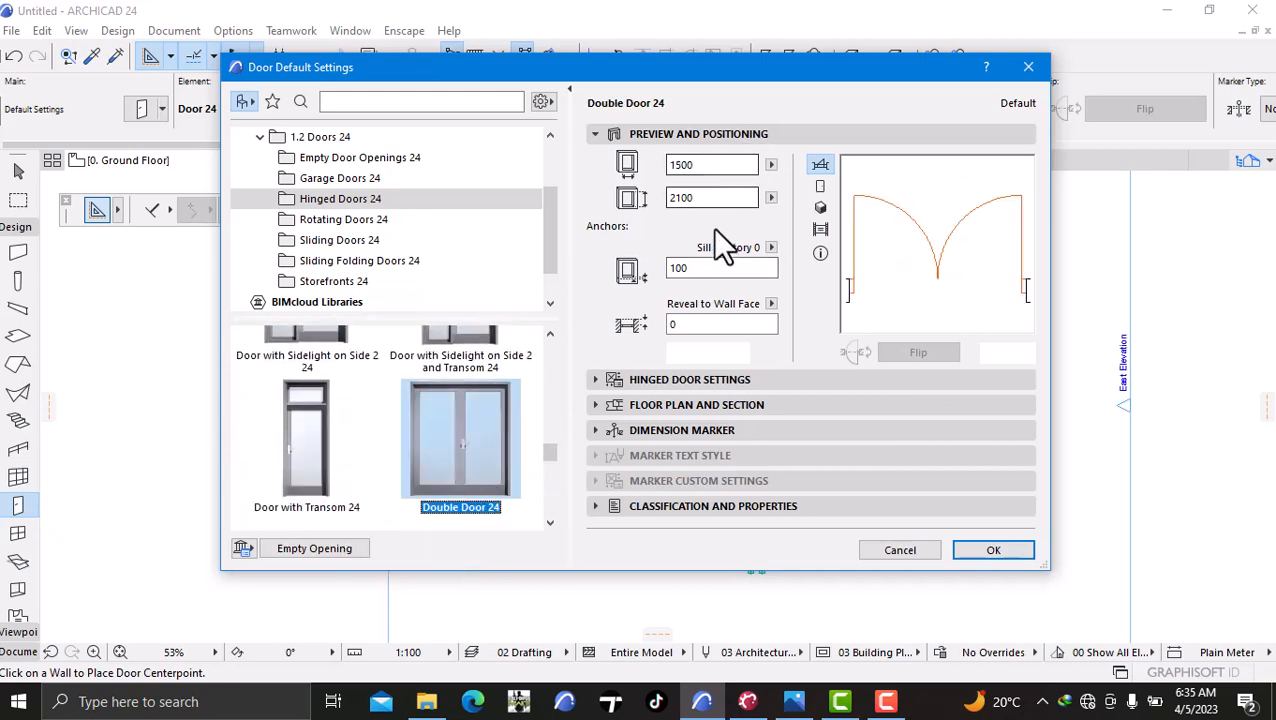
- Set the double door's sill to Story 0 at 0 and its height to 2500 mm
{"action": "left_click", "coordinate": [706, 268]}
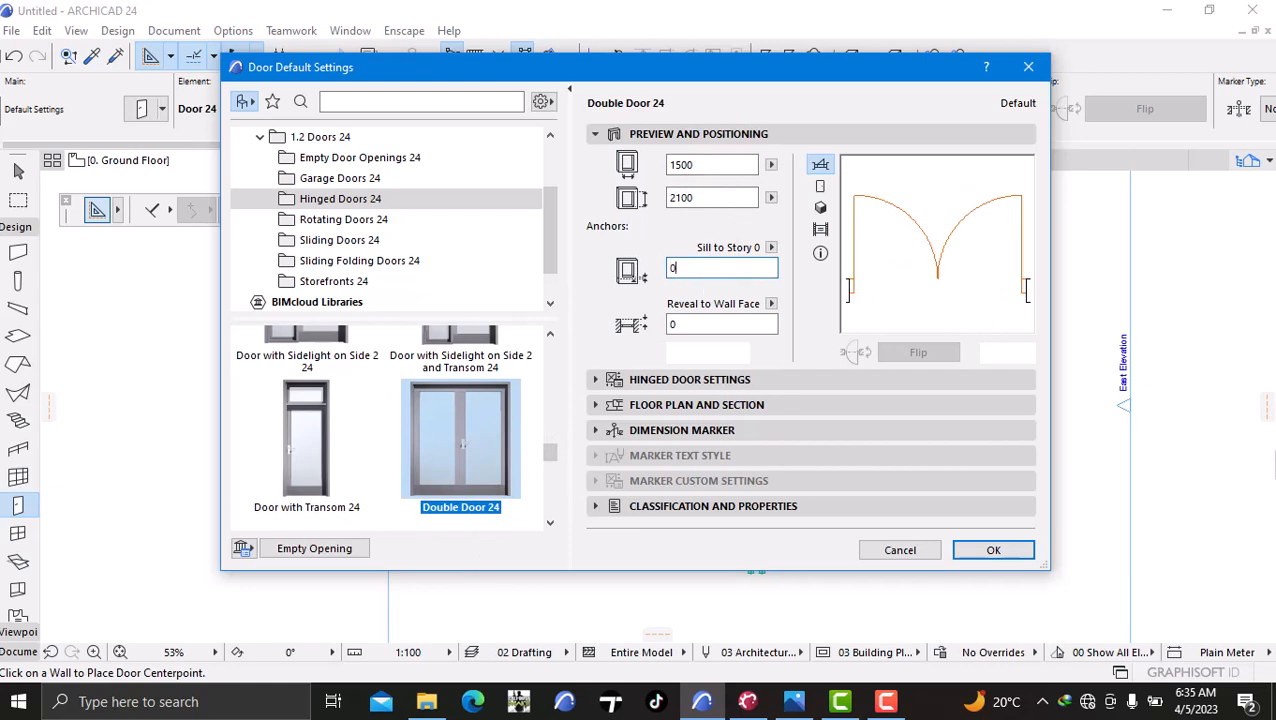
{"action": "left_click", "coordinate": [708, 204]}
{"action": "key", "text": "BackSpace"}
{"action": "key", "text": "BackSpace"}
{"action": "key", "text": "BackSpace"}
{"action": "key", "text": "BackSpace"}
{"action": "type", "text": "25"}
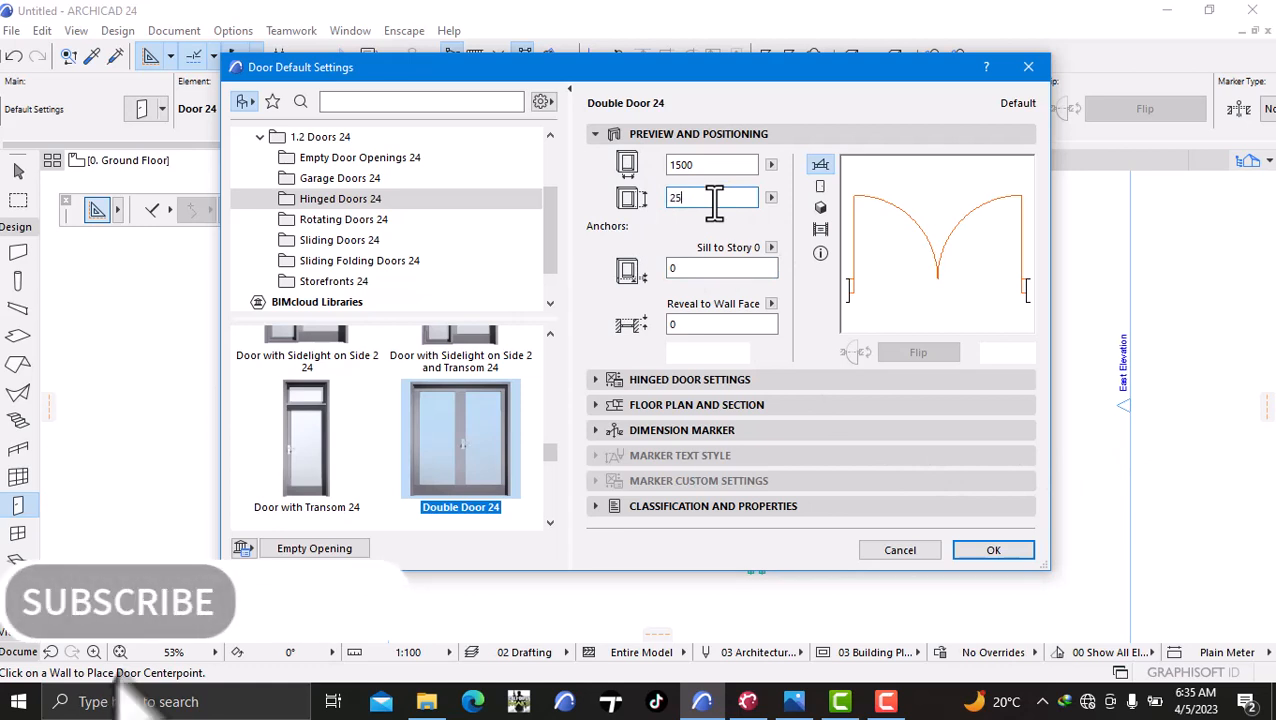
{"action": "type", "text": "00"}
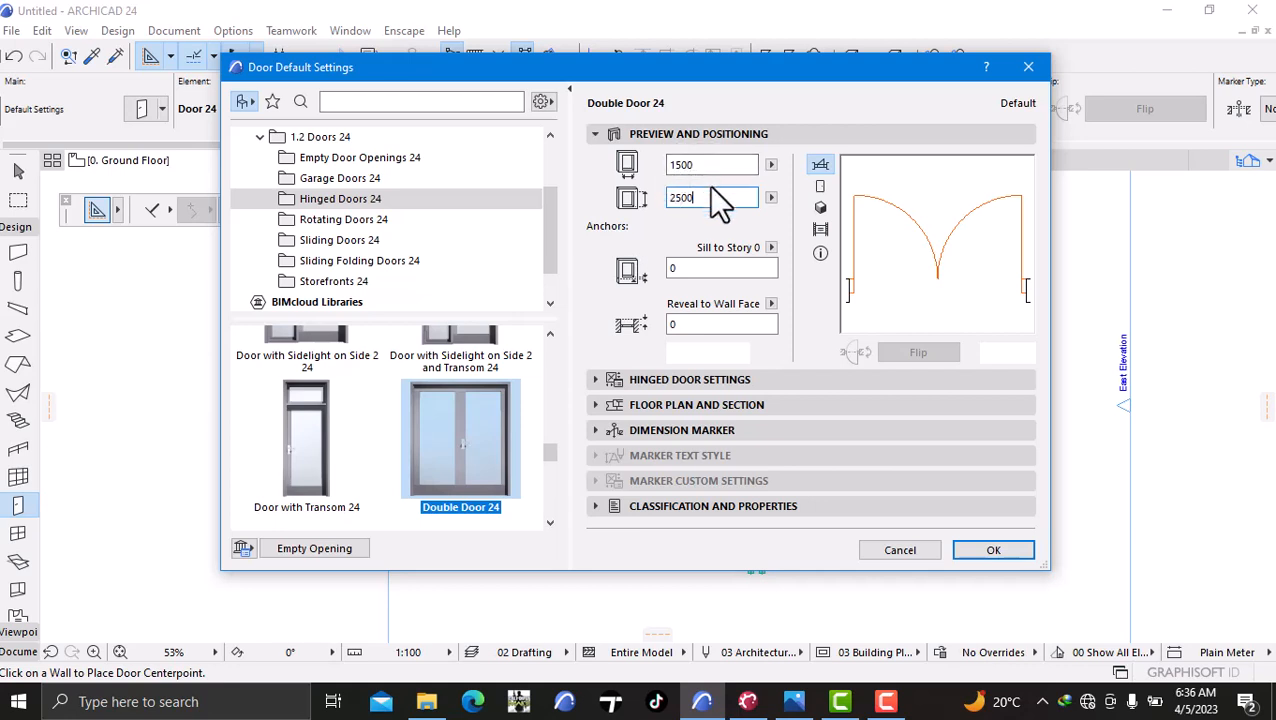
- Give the double door an H-V Grid leaf and a Knob 3 handle
{"action": "left_click", "coordinate": [673, 378]}
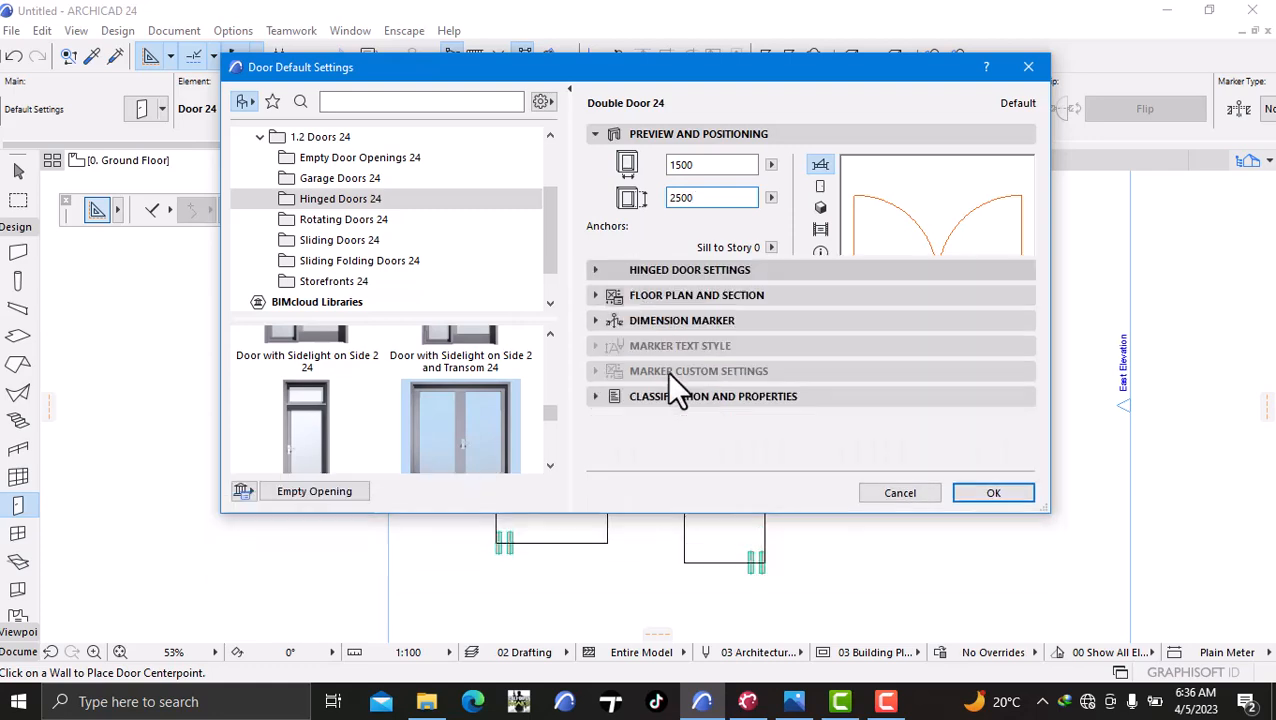
{"action": "left_click", "coordinate": [680, 318]}
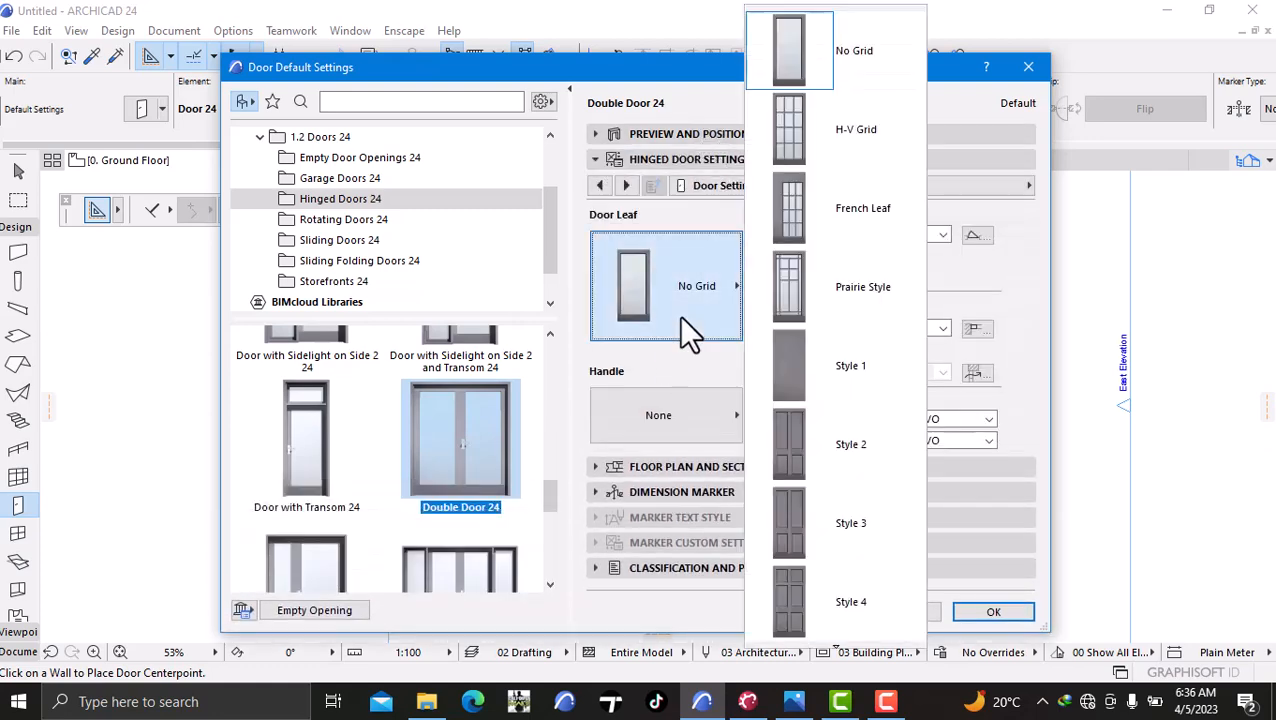
{"action": "left_click", "coordinate": [855, 143]}
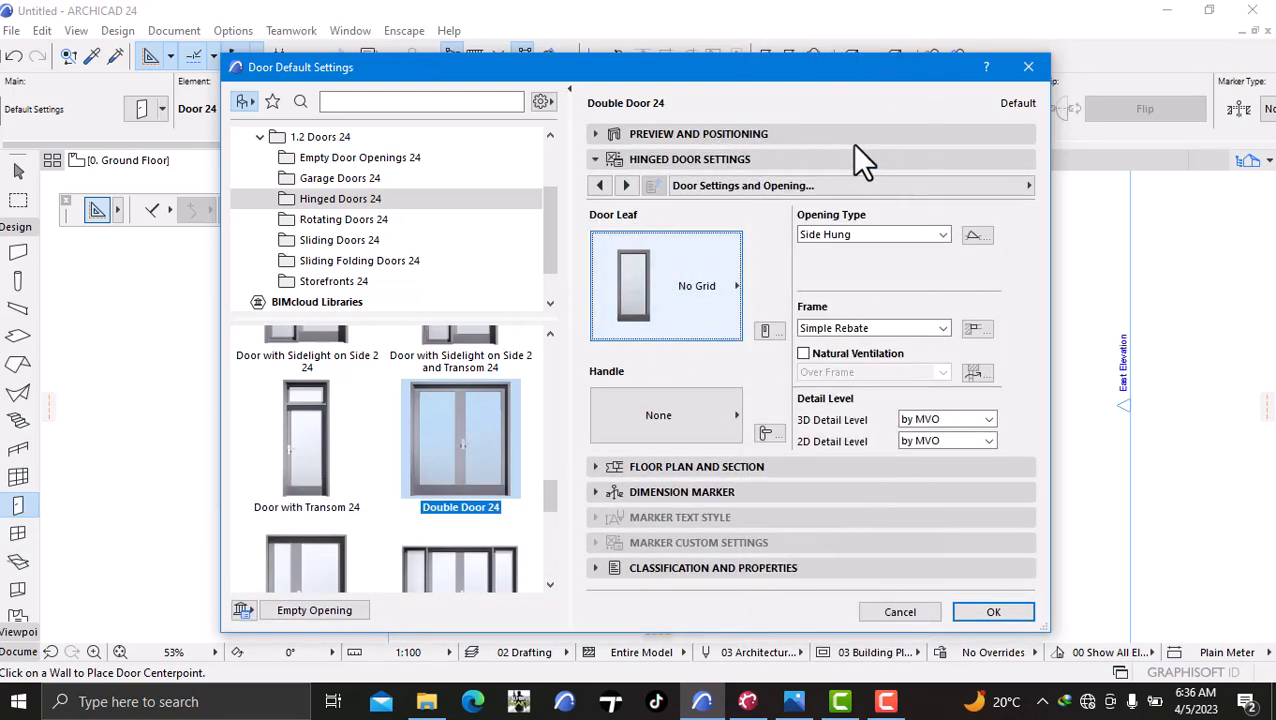
{"action": "left_click", "coordinate": [680, 418]}
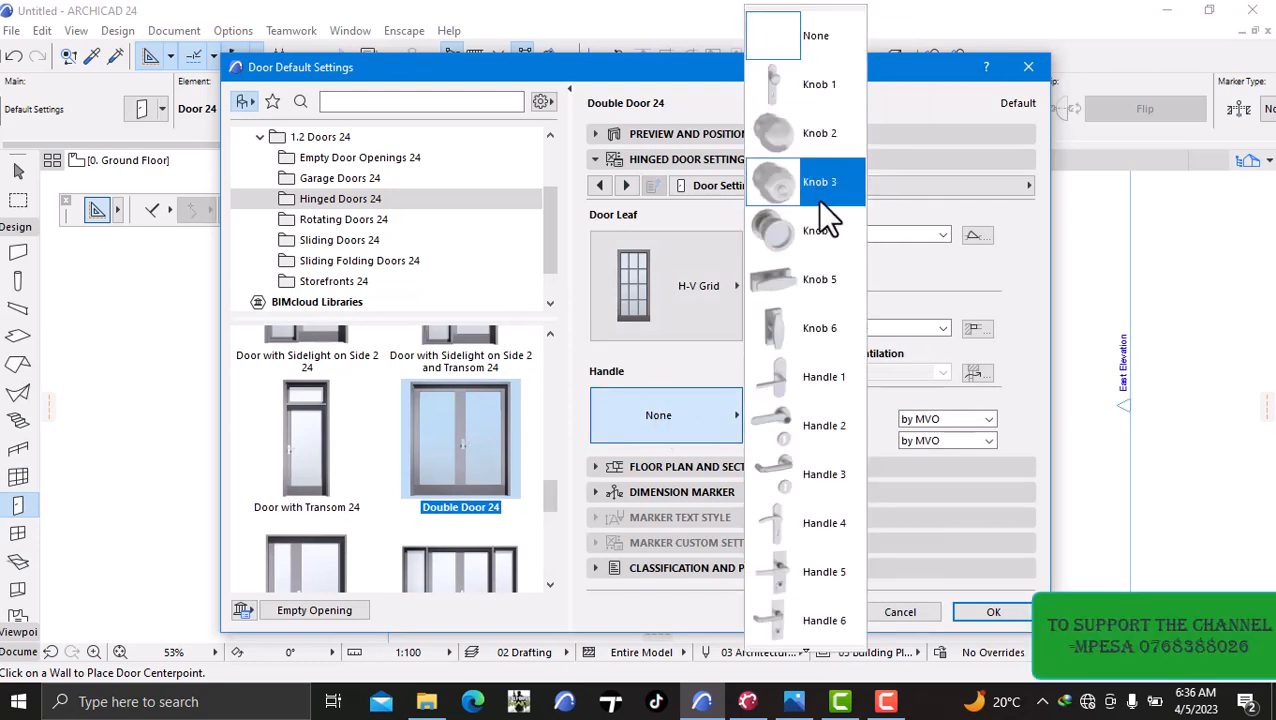
{"action": "left_click", "coordinate": [818, 199]}
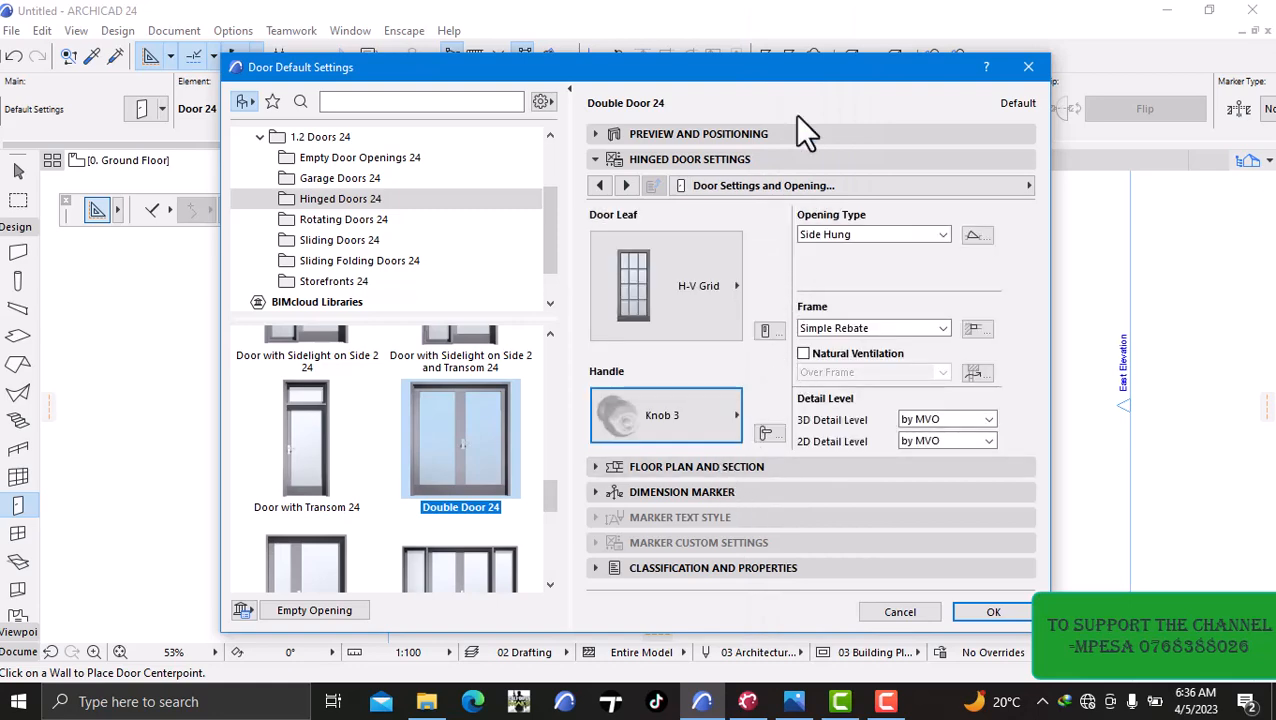
{"action": "left_click", "coordinate": [808, 184]}
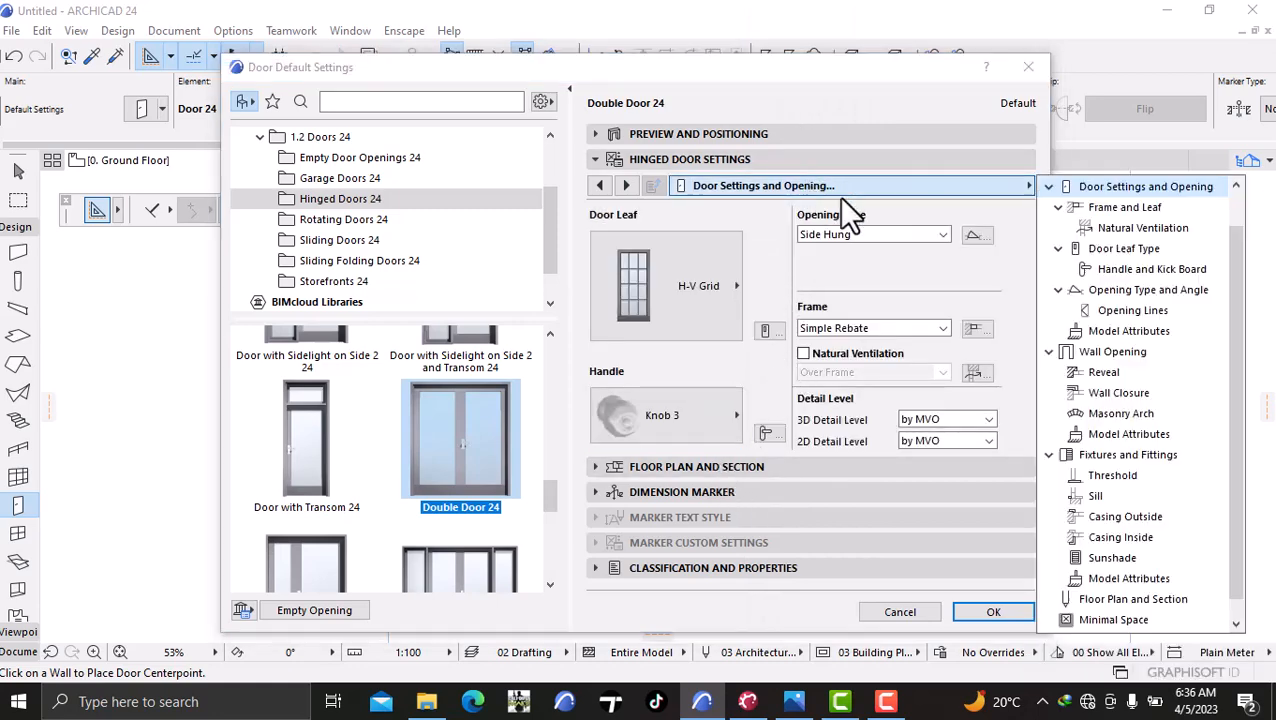
{"action": "left_click", "coordinate": [1125, 310]}
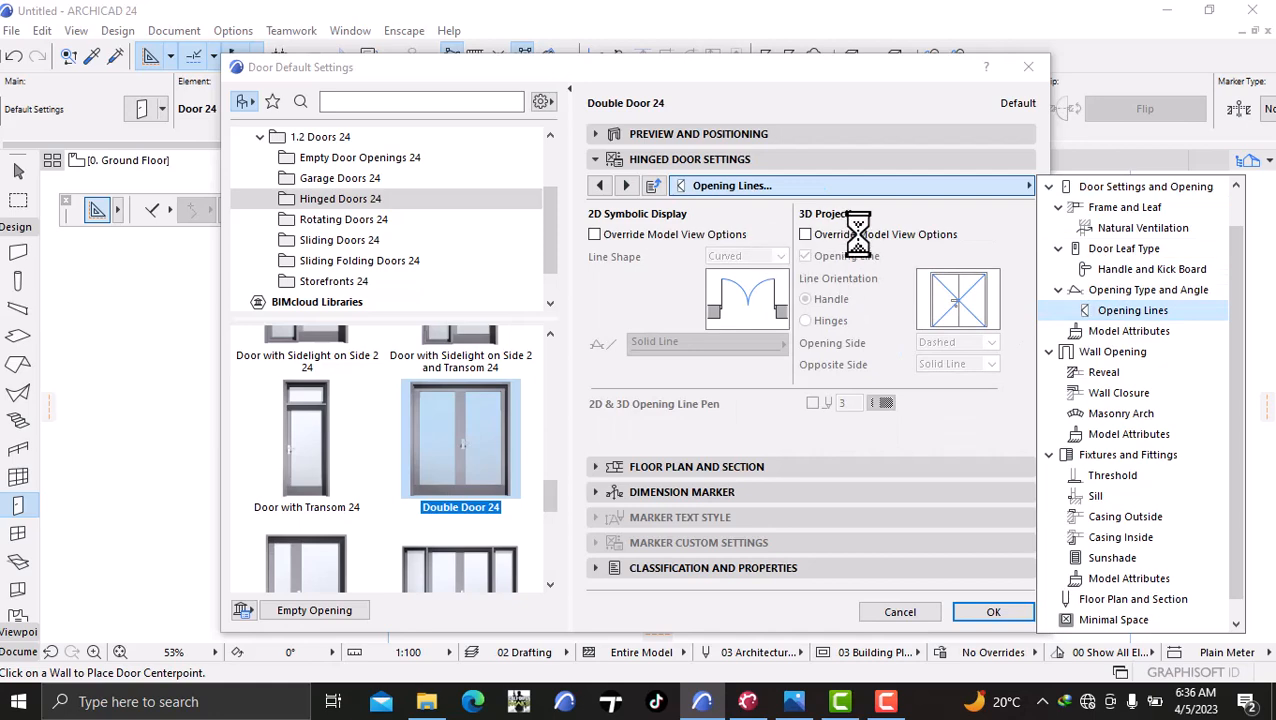
{"action": "left_click", "coordinate": [805, 234]}
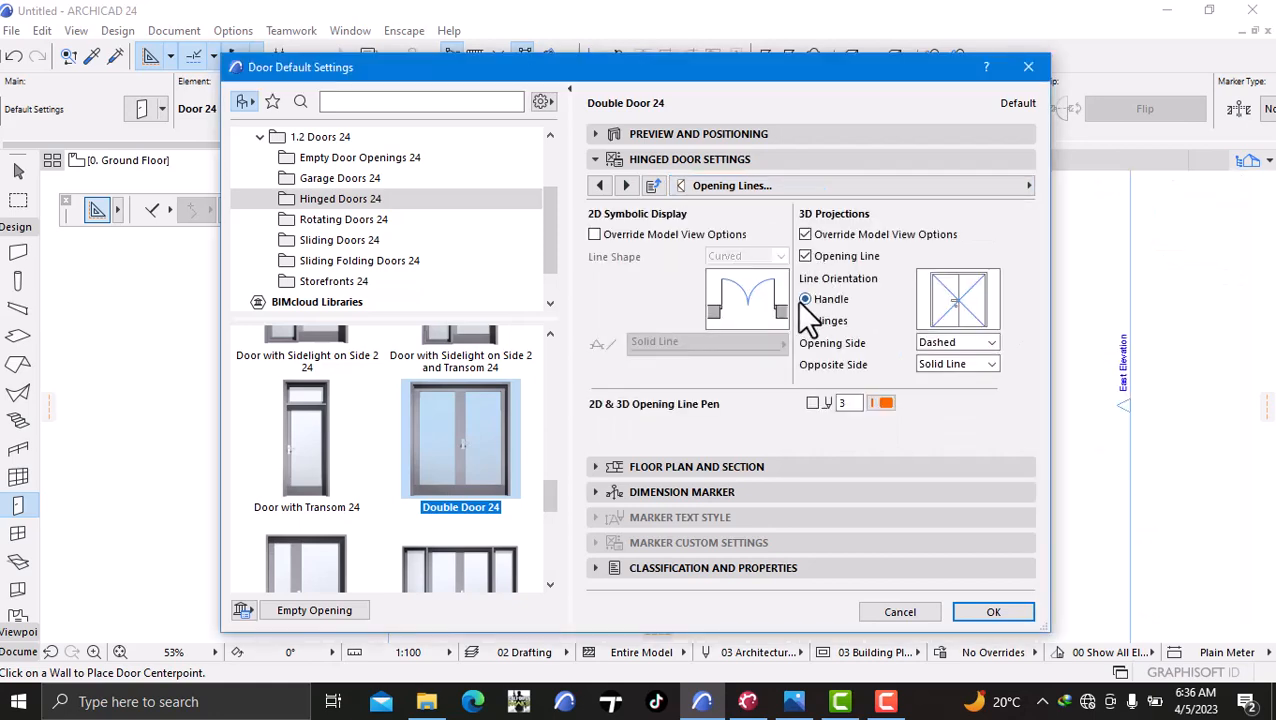
{"action": "left_click", "coordinate": [805, 234]}
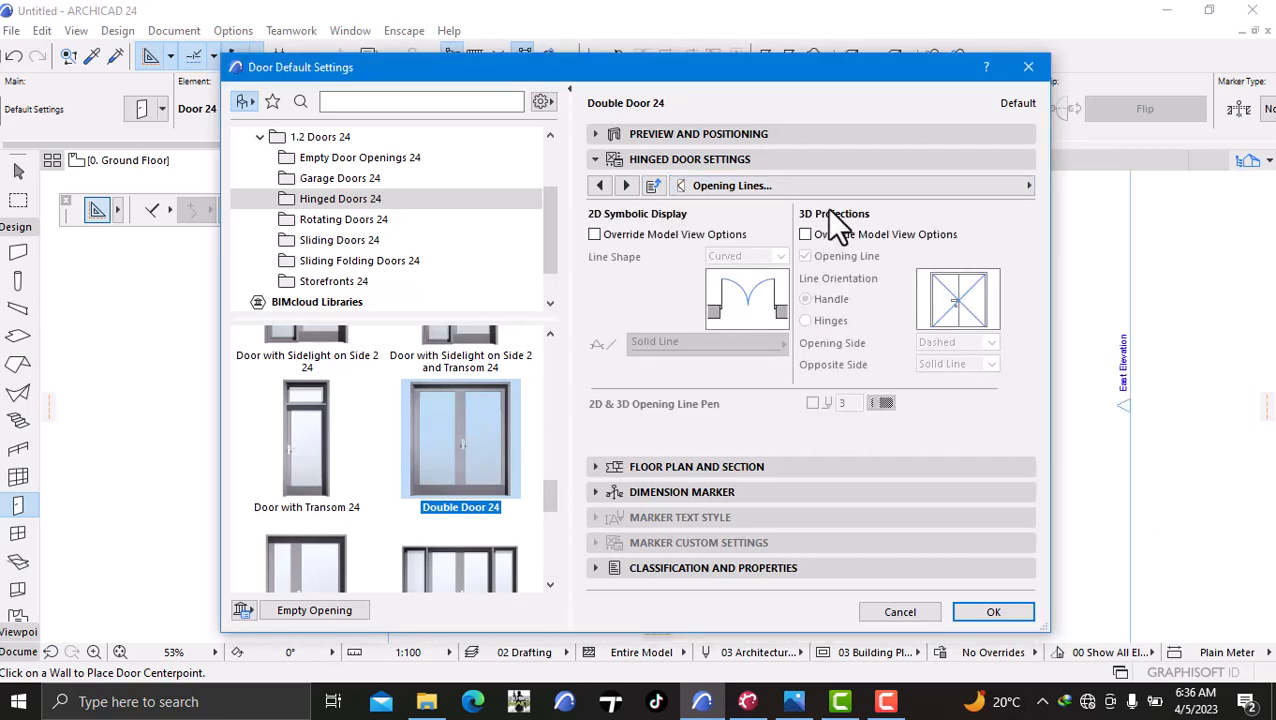
- Enable uniform door surfaces in the door's model attributes and set the frame, leaf and grid surfaces to Paint - Ivory Black
{"action": "left_click", "coordinate": [822, 186]}
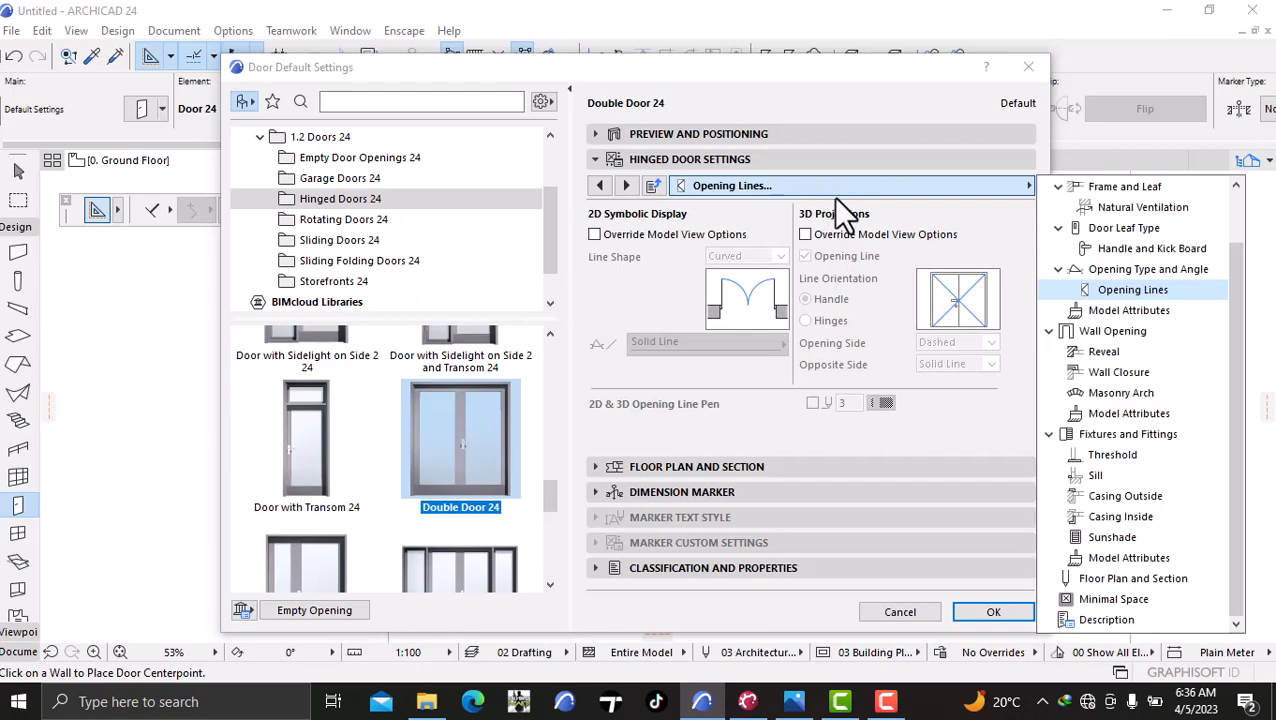
{"action": "left_click", "coordinate": [1110, 311]}
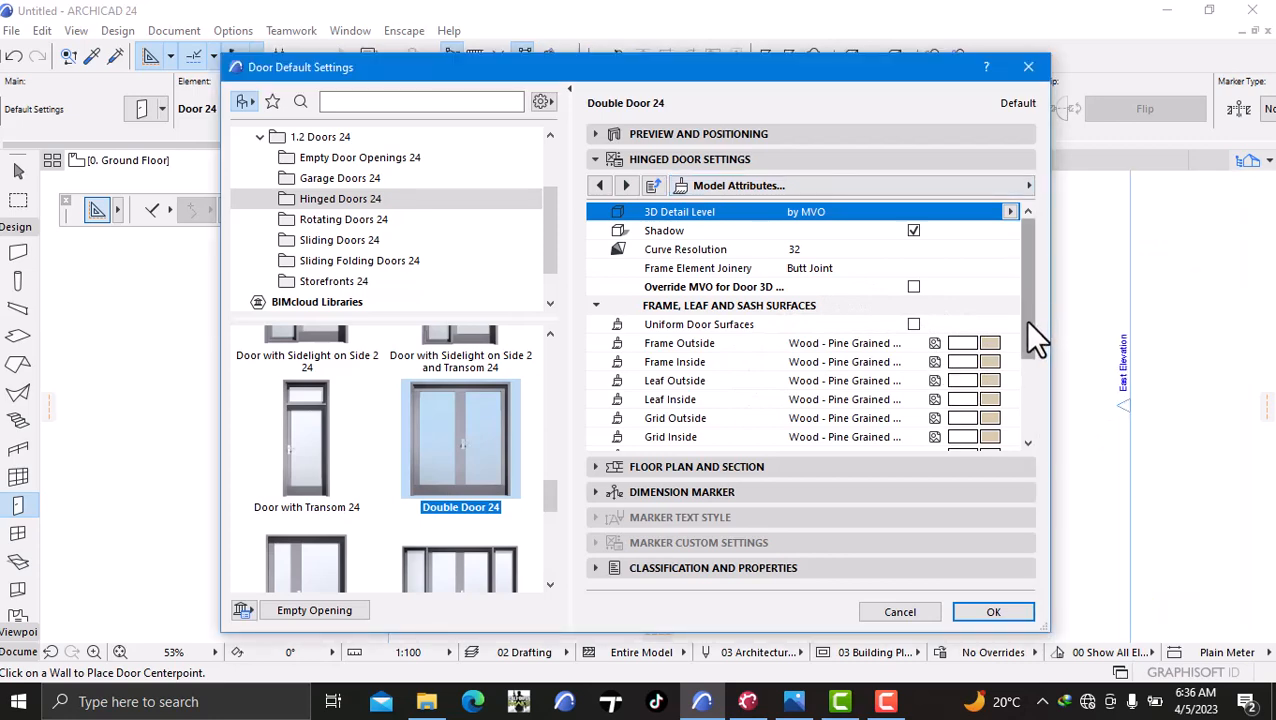
{"action": "left_click", "coordinate": [916, 320]}
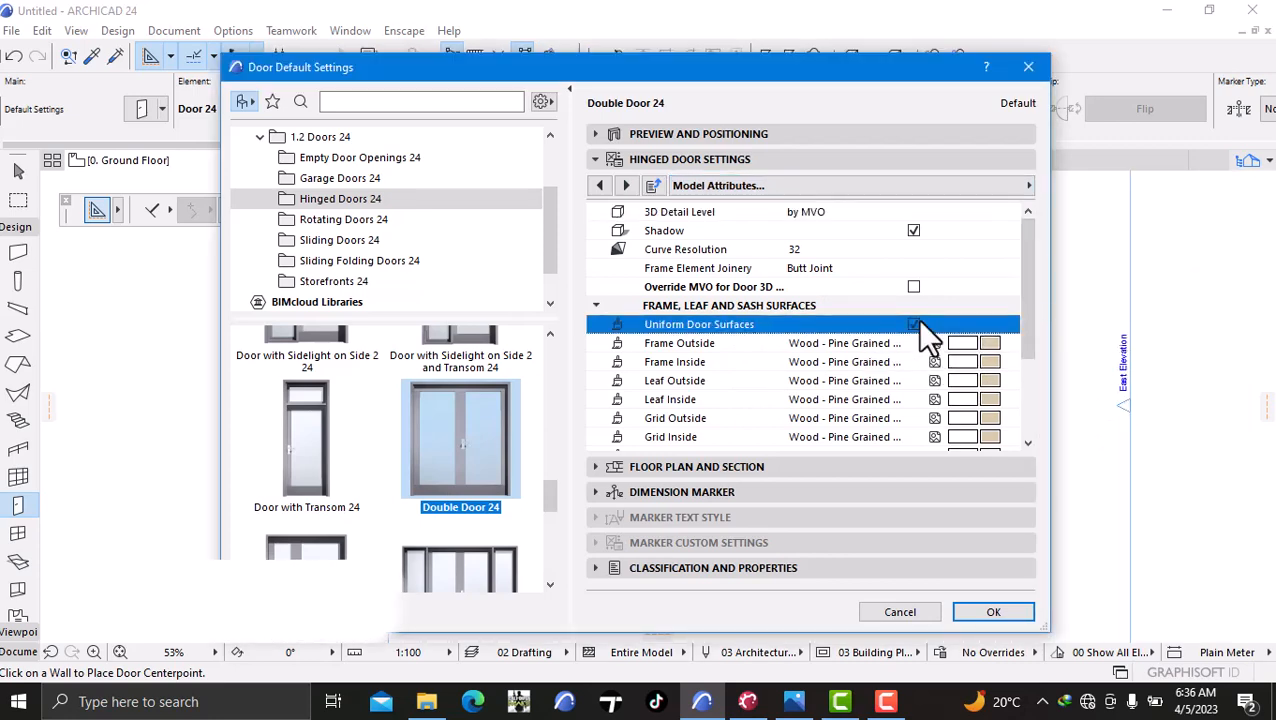
{"action": "left_click", "coordinate": [962, 352]}
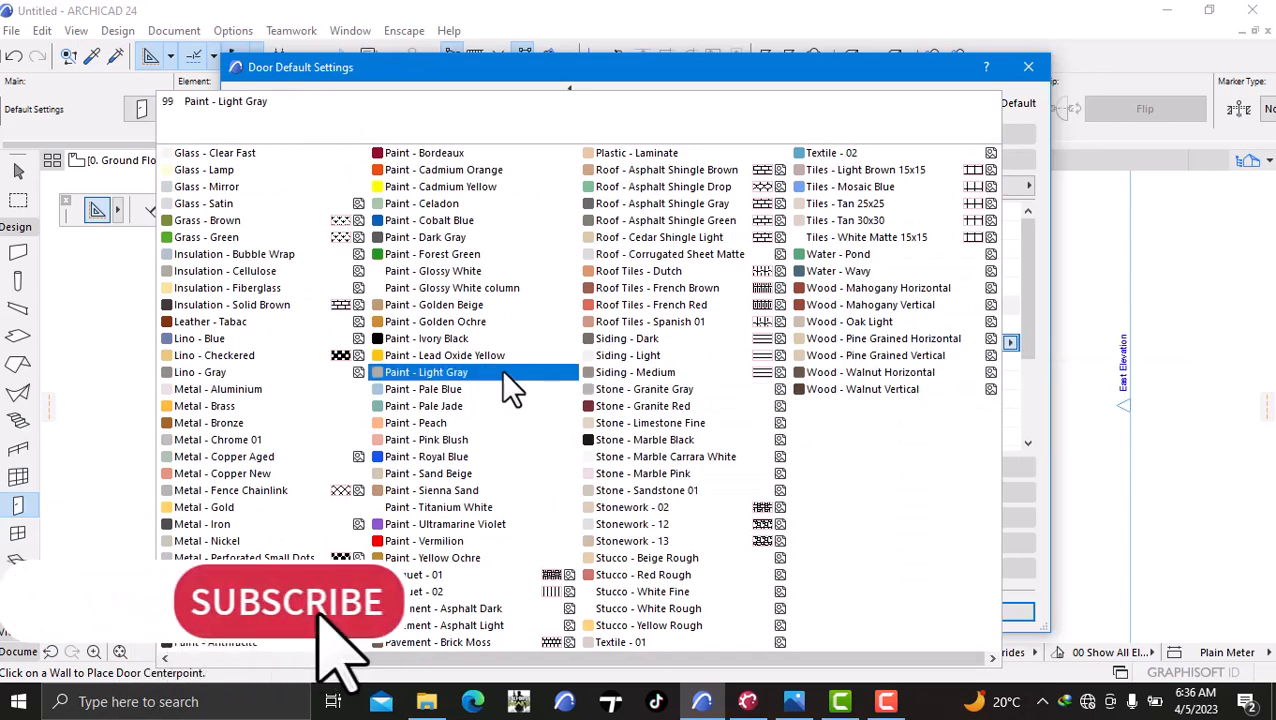
{"action": "left_click", "coordinate": [473, 342]}
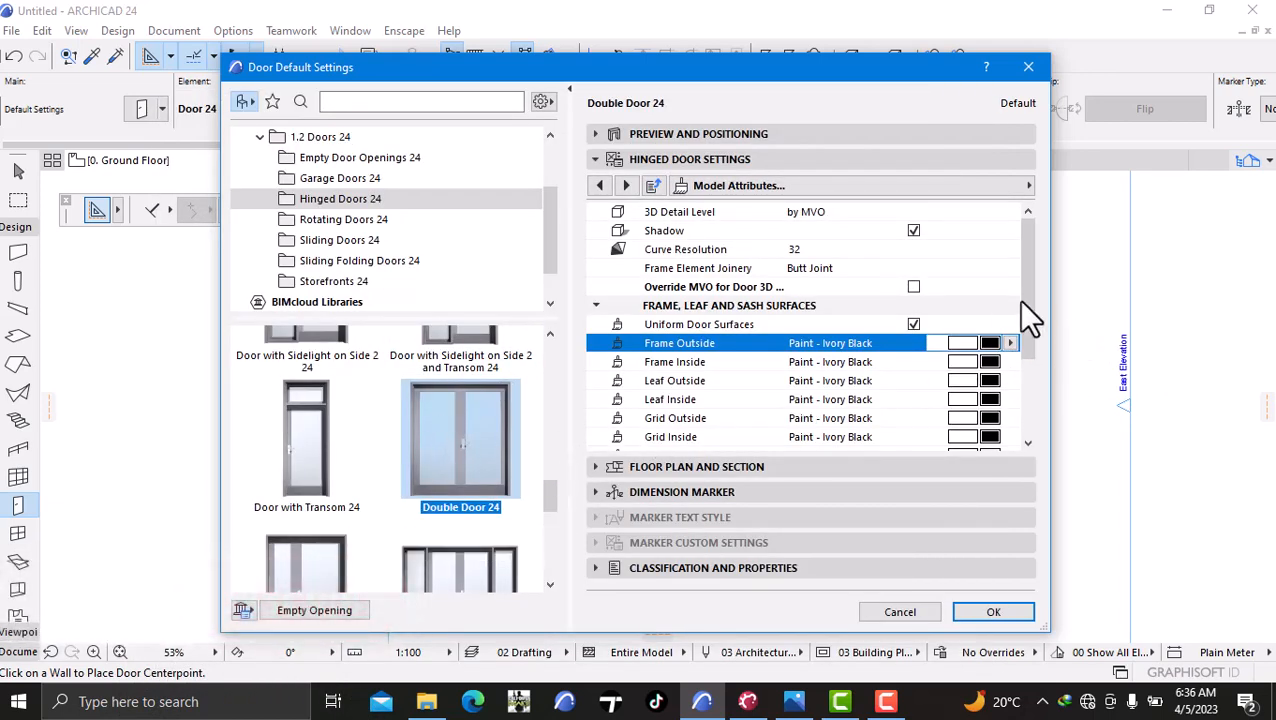
{"action": "mouse_move", "coordinate": [1030, 320]}
{"action": "left_mouse_down"}
{"action": "mouse_move", "coordinate": [1020, 390]}
{"action": "mouse_move", "coordinate": [1022, 300]}
{"action": "left_mouse_up"}
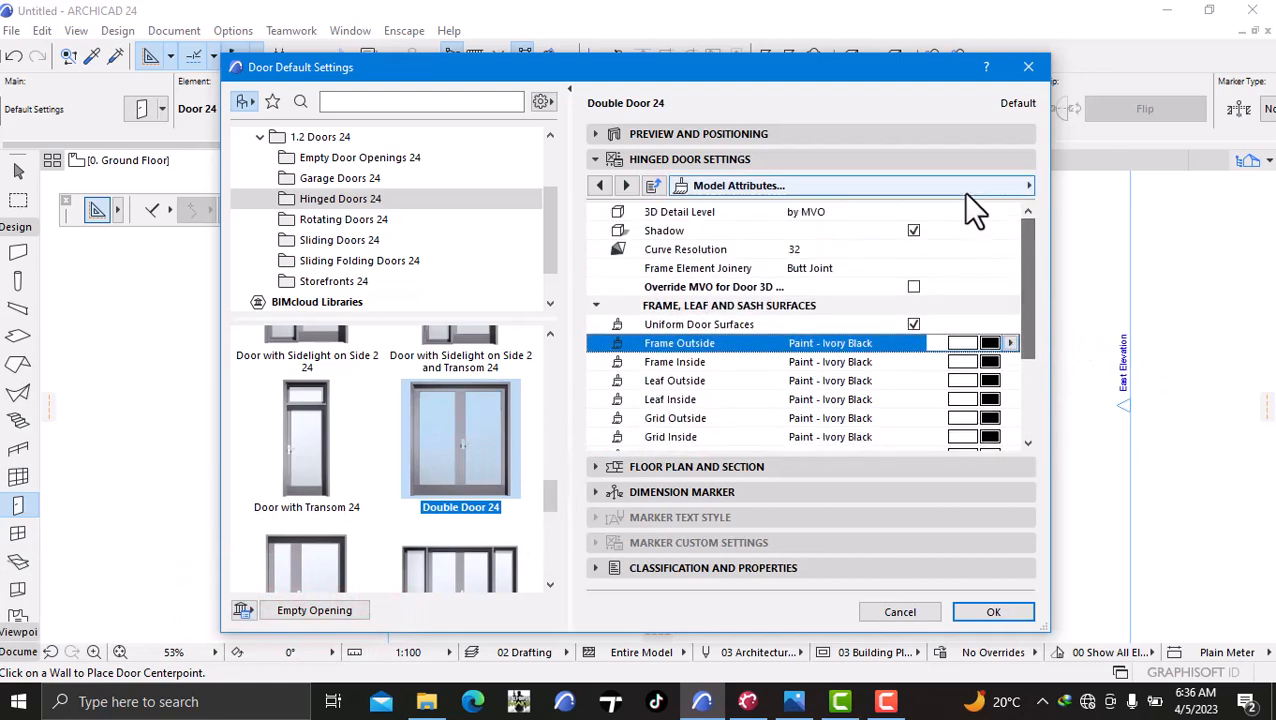
- Set the door's uniform outside casing width to 100 mm
{"action": "left_click", "coordinate": [964, 190]}
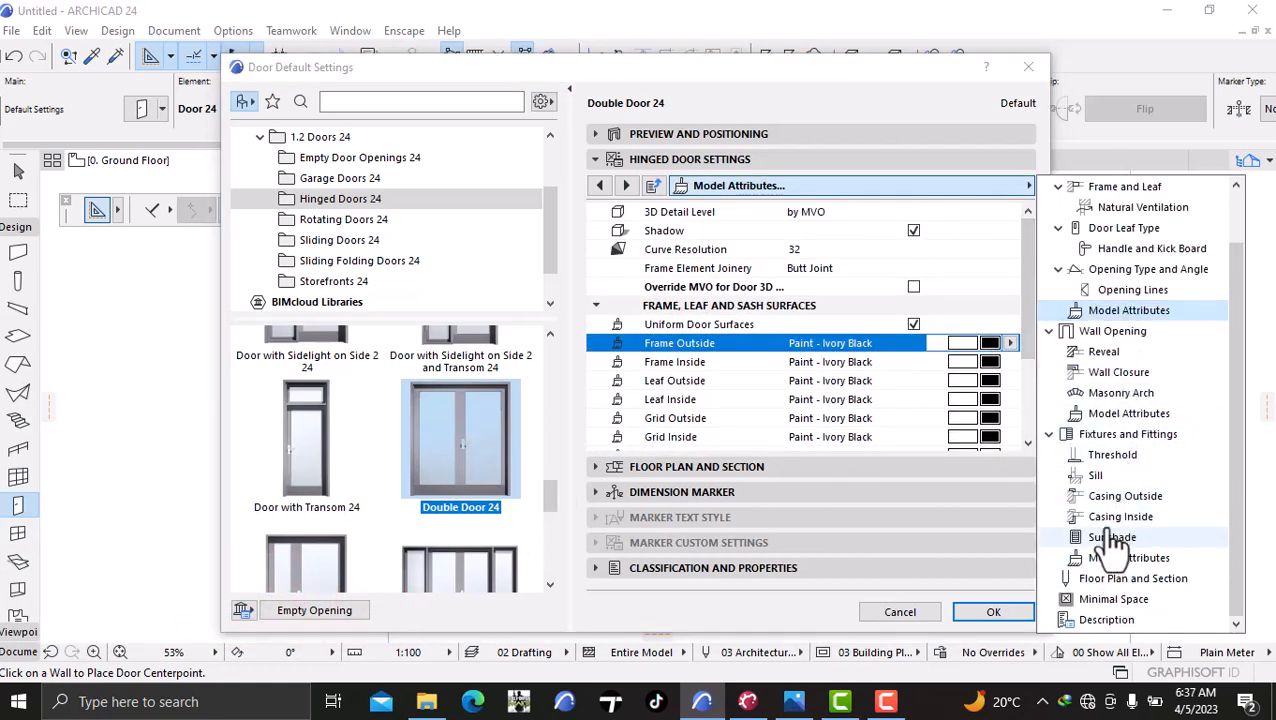
{"action": "left_click", "coordinate": [1126, 498]}
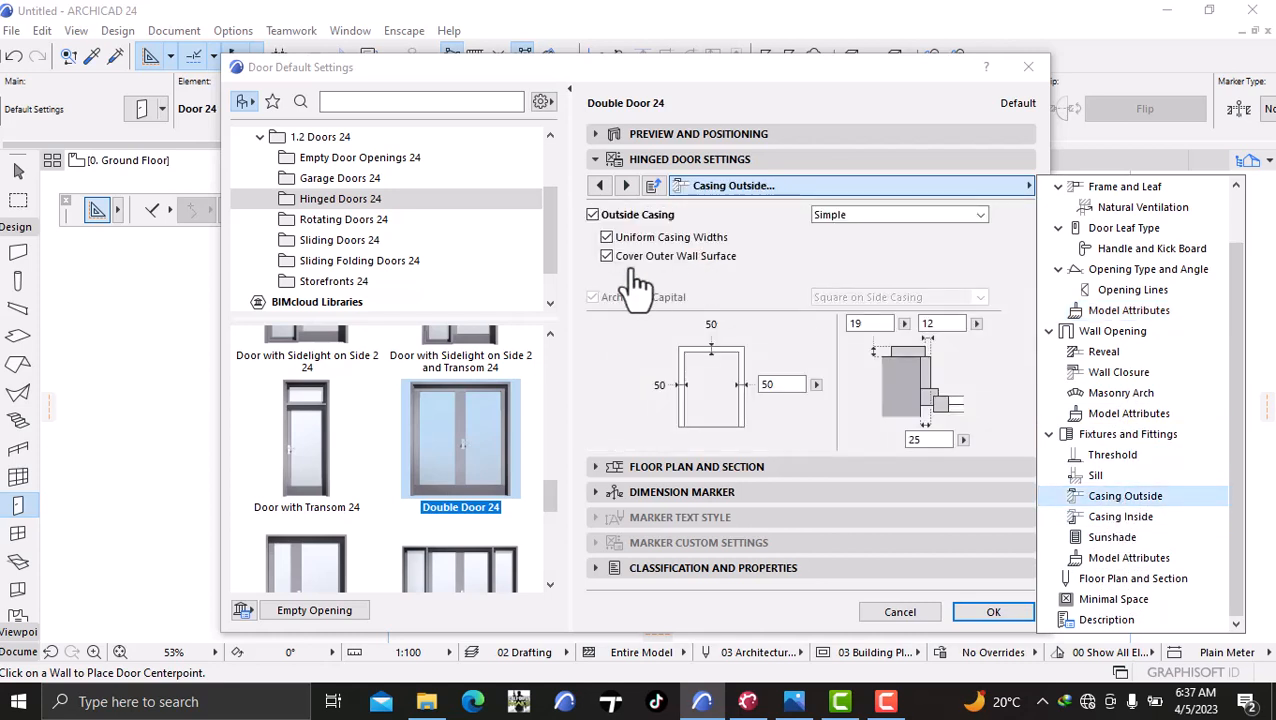
{"action": "left_click", "coordinate": [781, 384]}
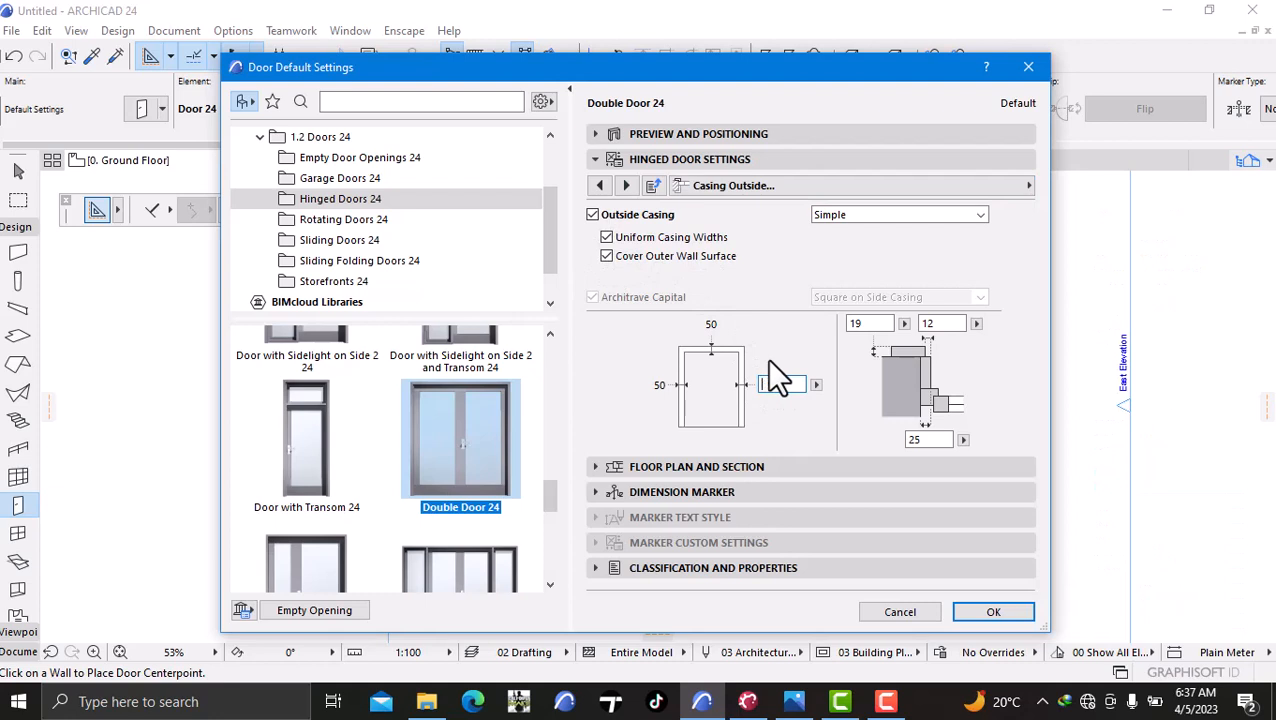
{"action": "type", "text": "100"}
- Set the door's casing surfaces to Paint - Glossy White and accept the door default settings
{"action": "left_click", "coordinate": [820, 189]}
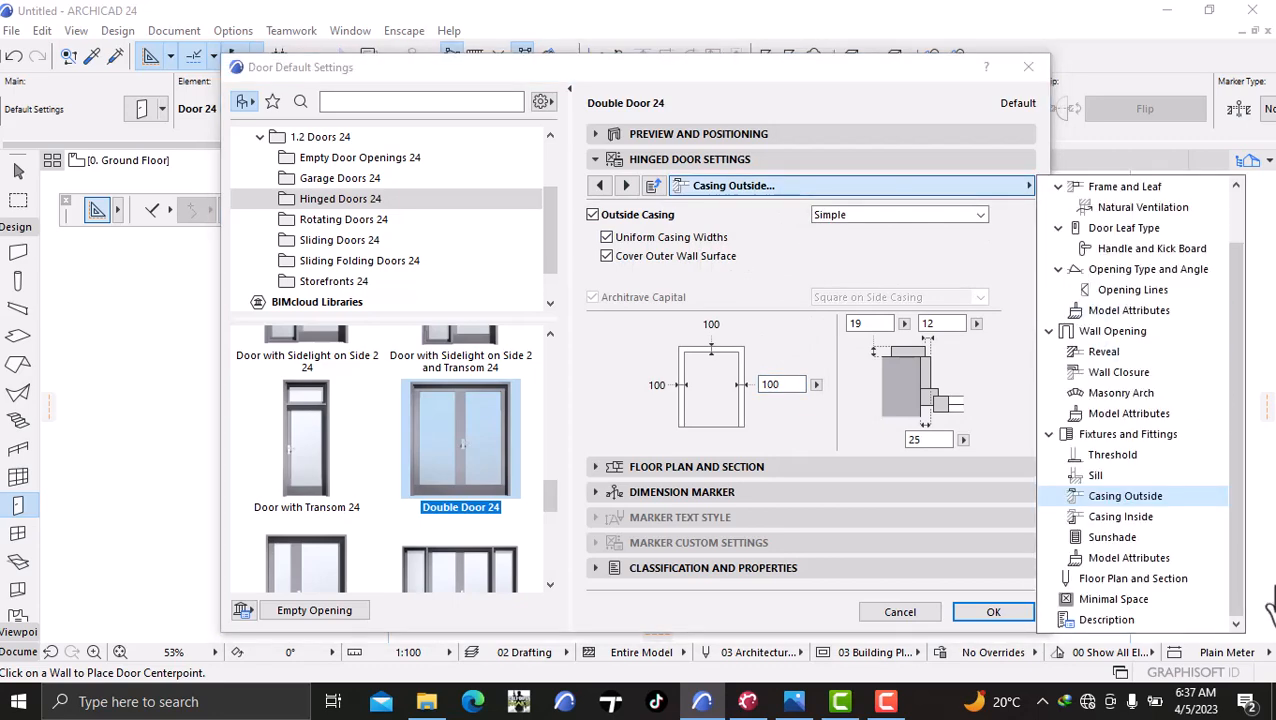
{"action": "left_click", "coordinate": [1115, 560]}
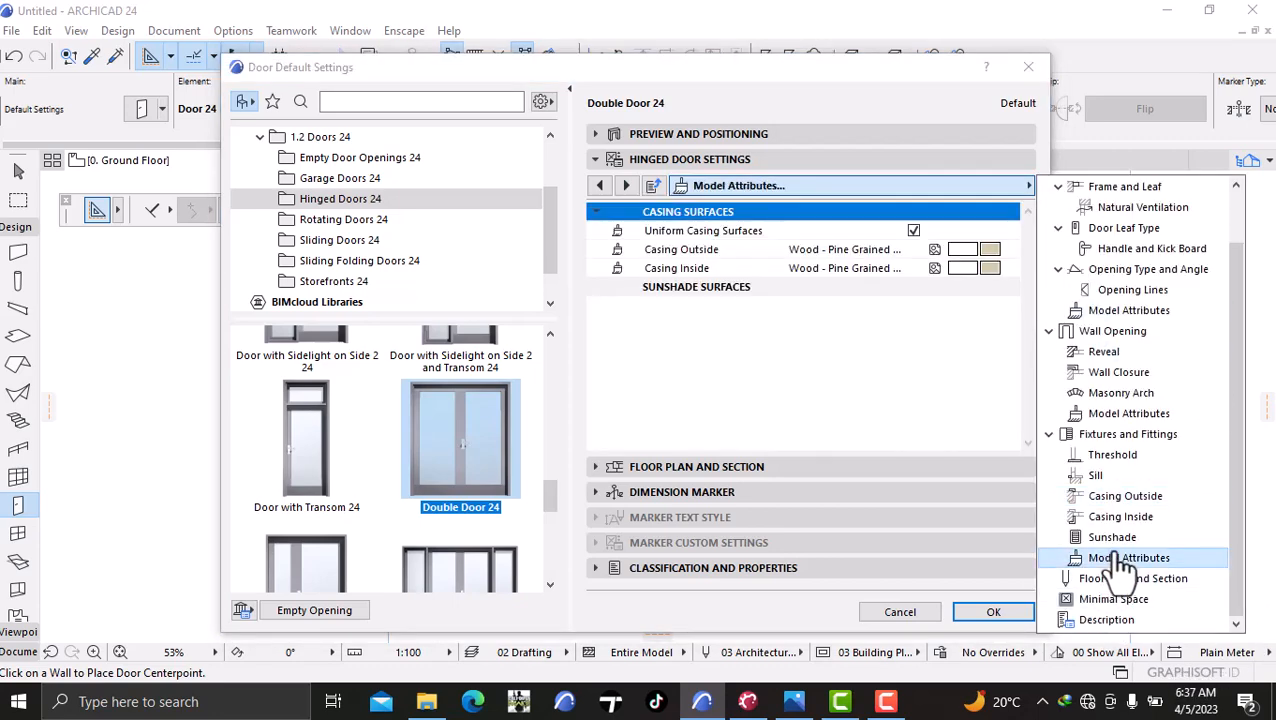
{"action": "left_click", "coordinate": [962, 249]}
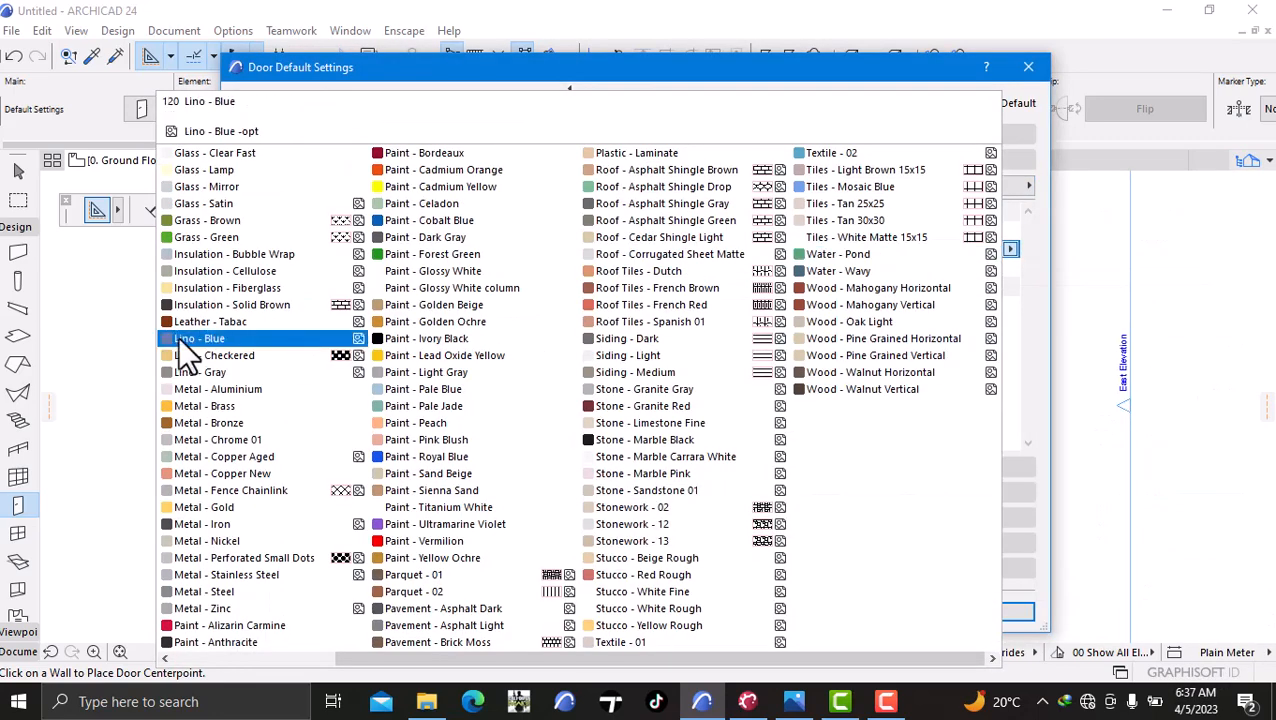
{"action": "left_click", "coordinate": [406, 271]}
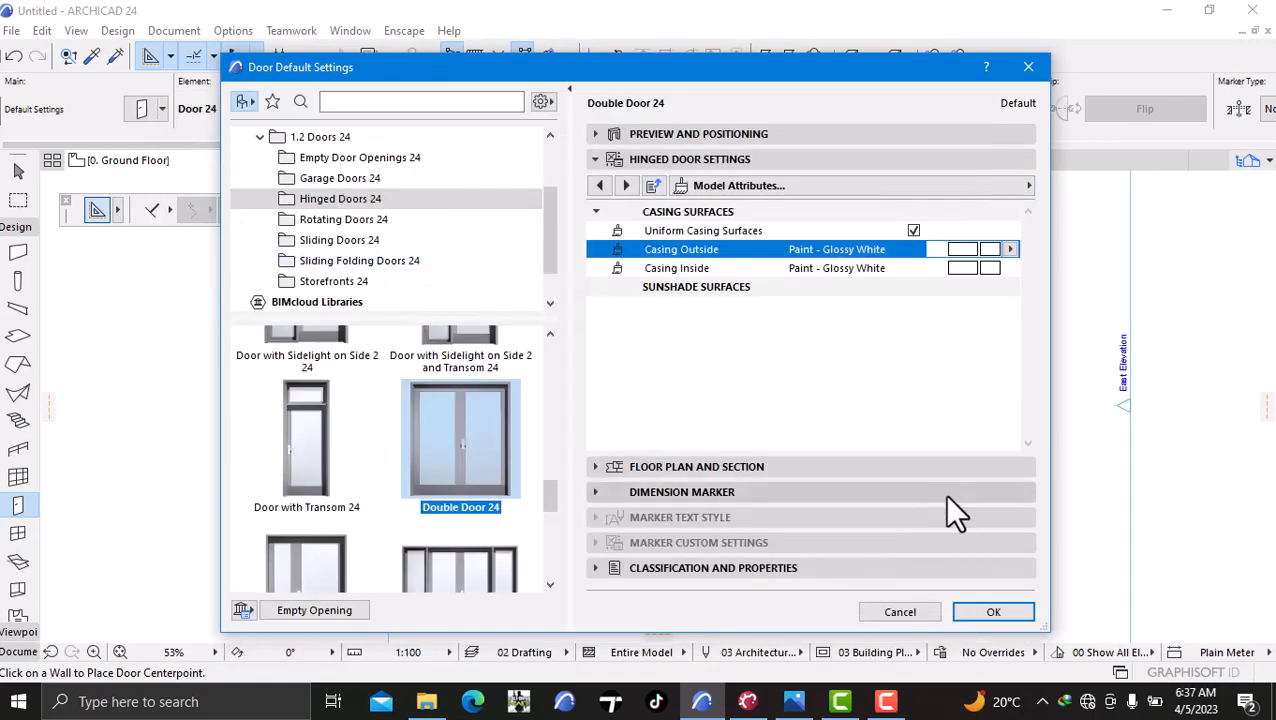
{"action": "left_click", "coordinate": [994, 612]}
- Place the double door in the large front room's porch wall near its east end, flush with the outer face and opening inward
{"action": "scroll", "coordinate": [580, 500], "scroll_direction": "up", "scroll_amount": 5}
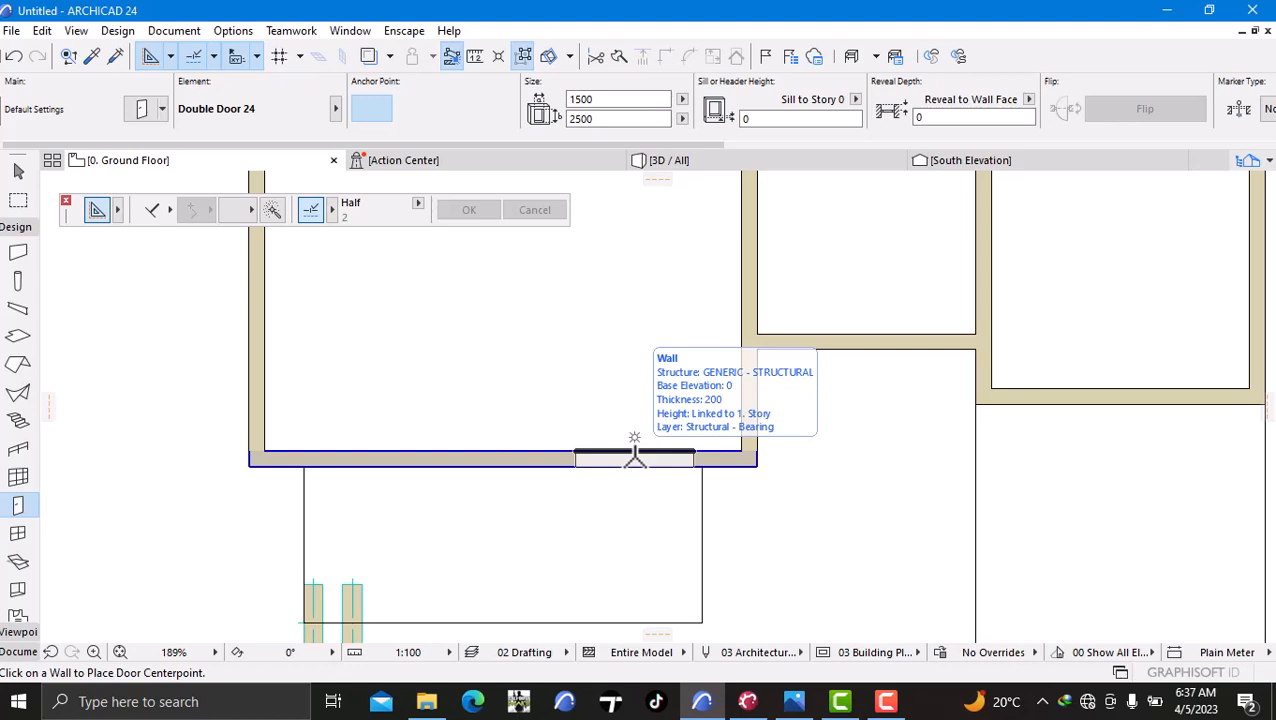
{"action": "left_click", "coordinate": [634, 455]}
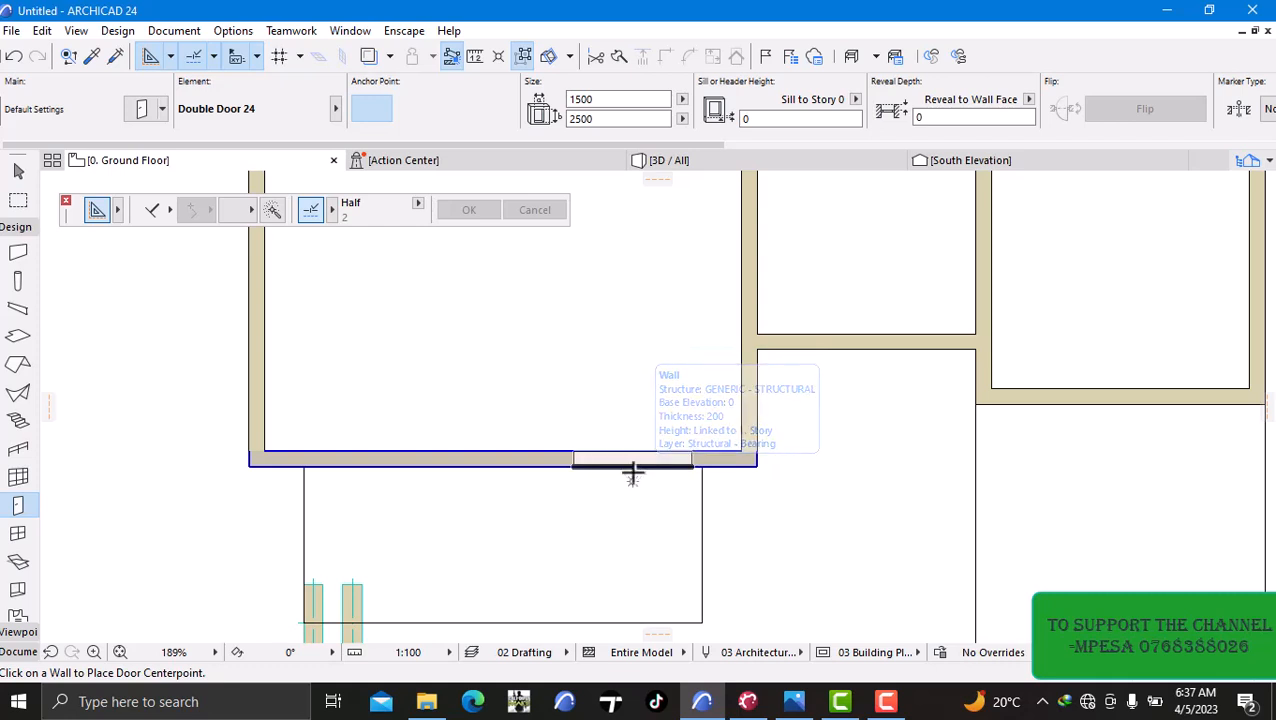
{"action": "left_click", "coordinate": [636, 472]}
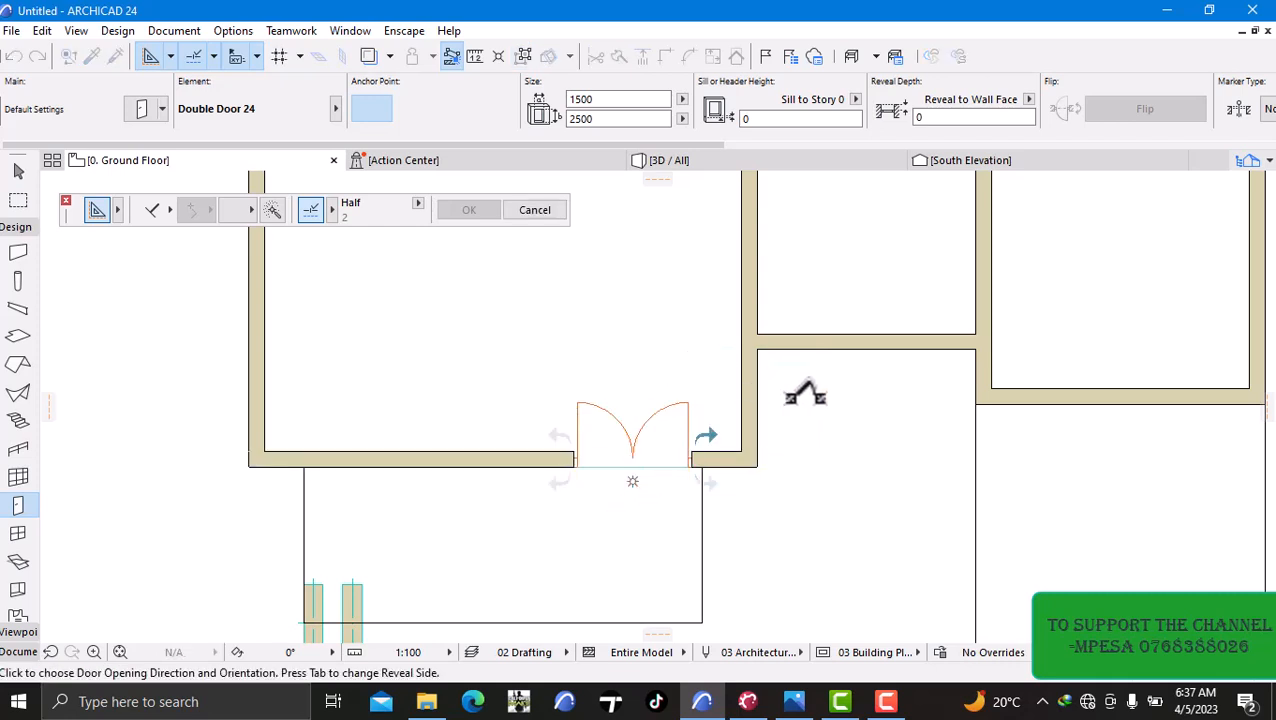
{"action": "left_click", "coordinate": [826, 380]}
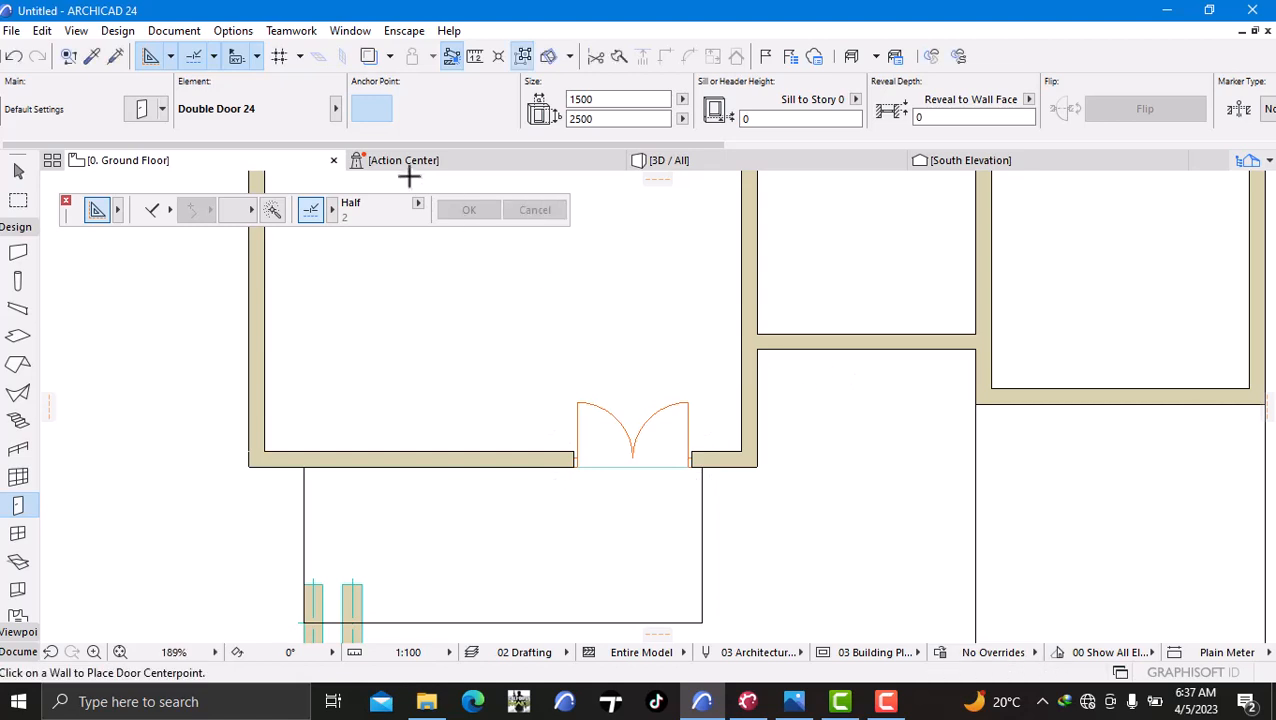
- Examine the placed double door, its casing and its grid leaves in 3D from the porch side
{"action": "left_click", "coordinate": [668, 160]}
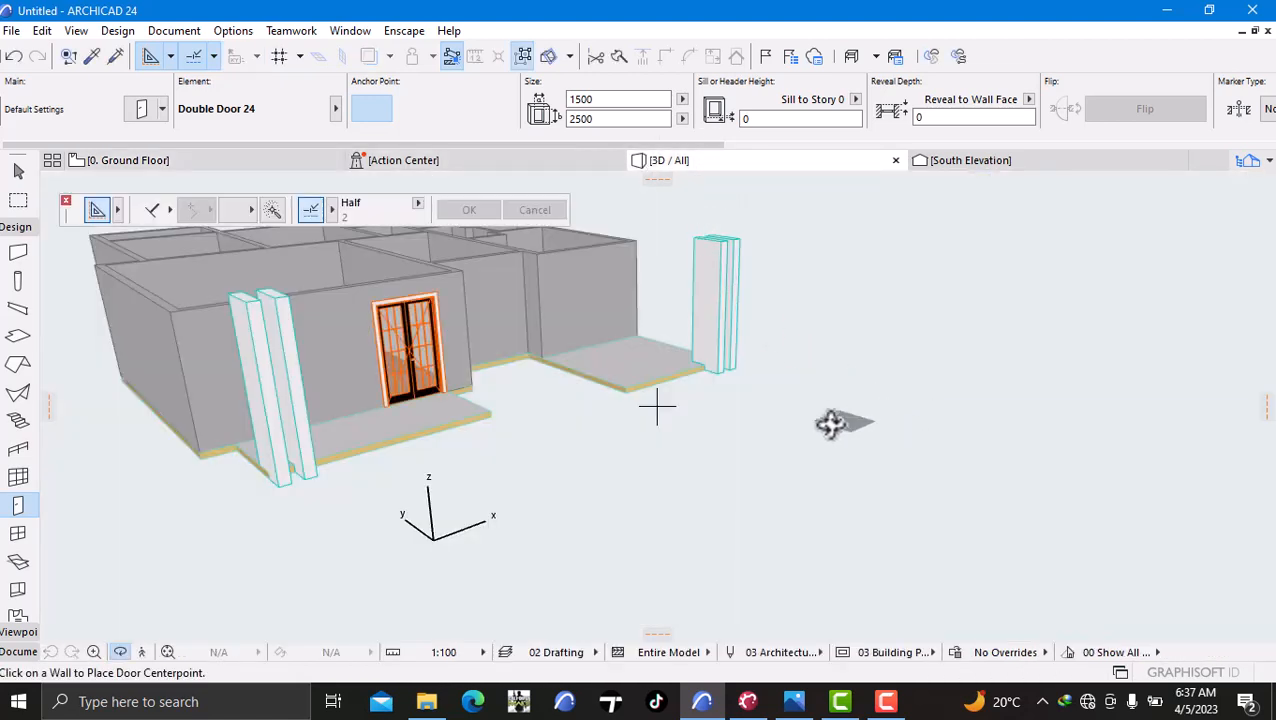
{"action": "scroll", "coordinate": [808, 429], "scroll_direction": "up", "scroll_amount": 3}
{"action": "middle_click_drag", "start_coordinate": [846, 457], "coordinate": [1180, 472]}
{"action": "scroll", "coordinate": [827, 386], "scroll_direction": "up", "scroll_amount": 3}
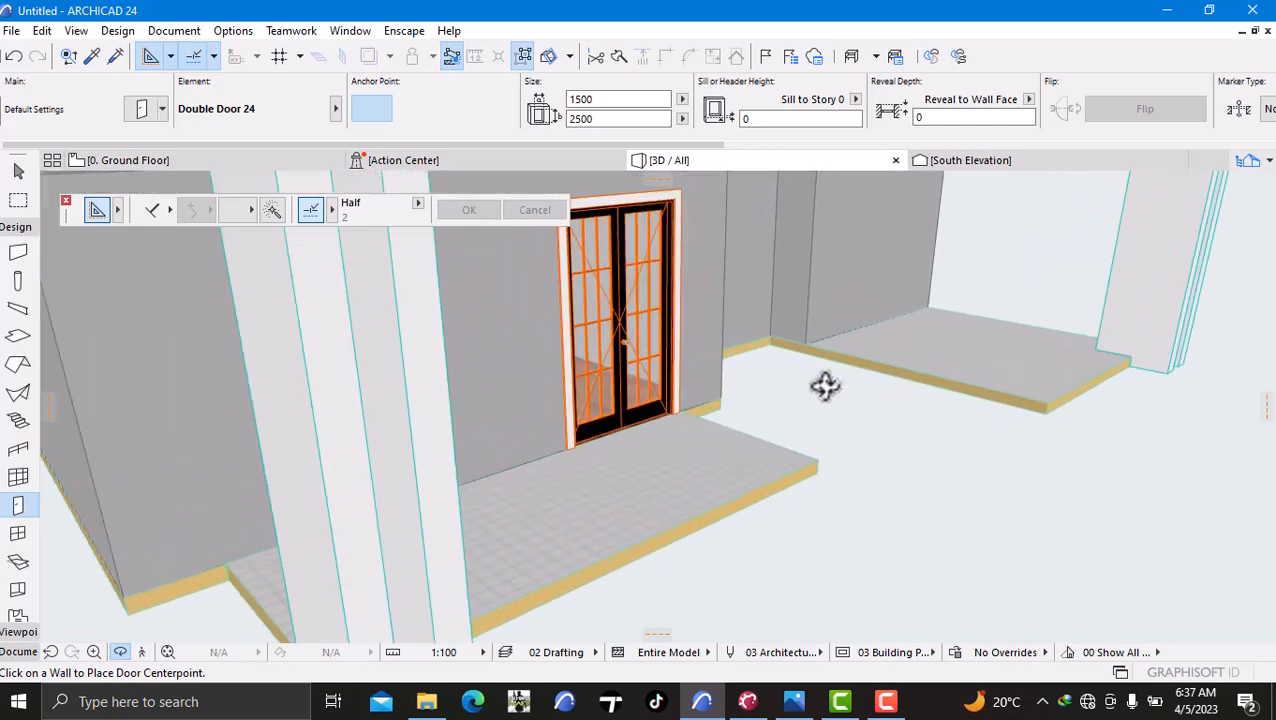
{"action": "right_click", "coordinate": [1045, 530]}
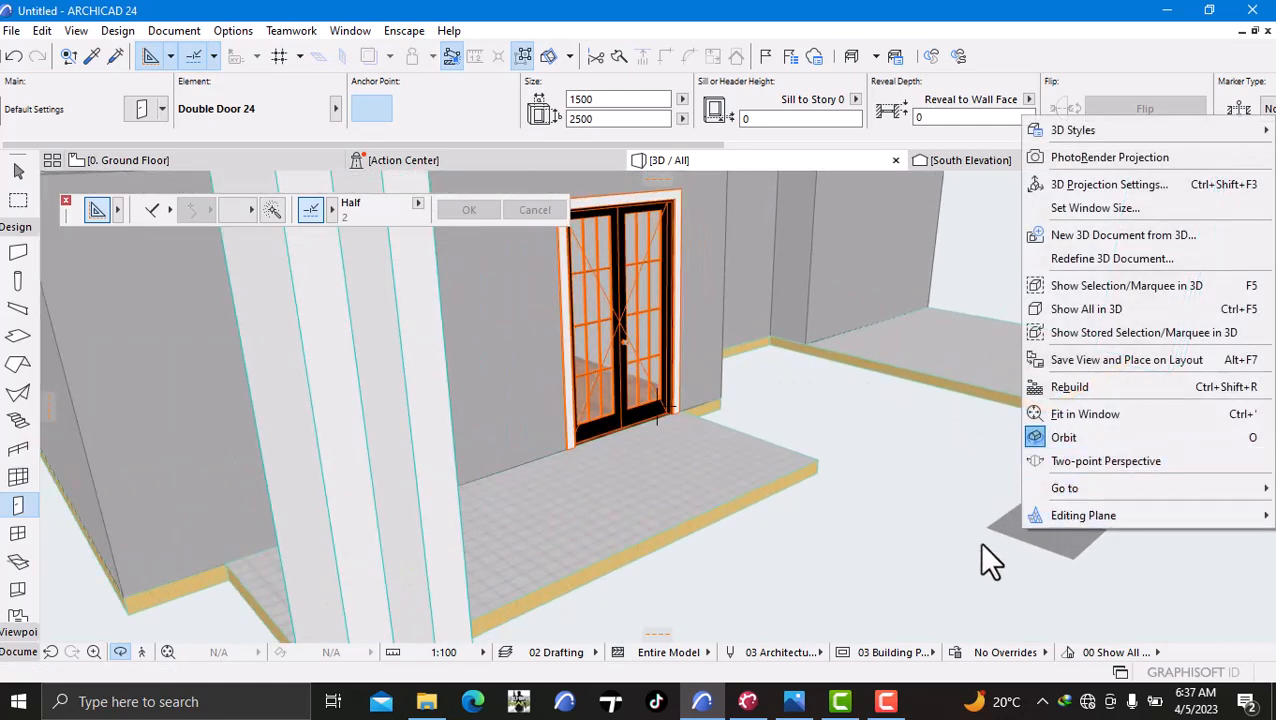
{"action": "left_click", "coordinate": [1004, 524]}
{"action": "left_click_drag", "start_coordinate": [1007, 521], "coordinate": [806, 471]}
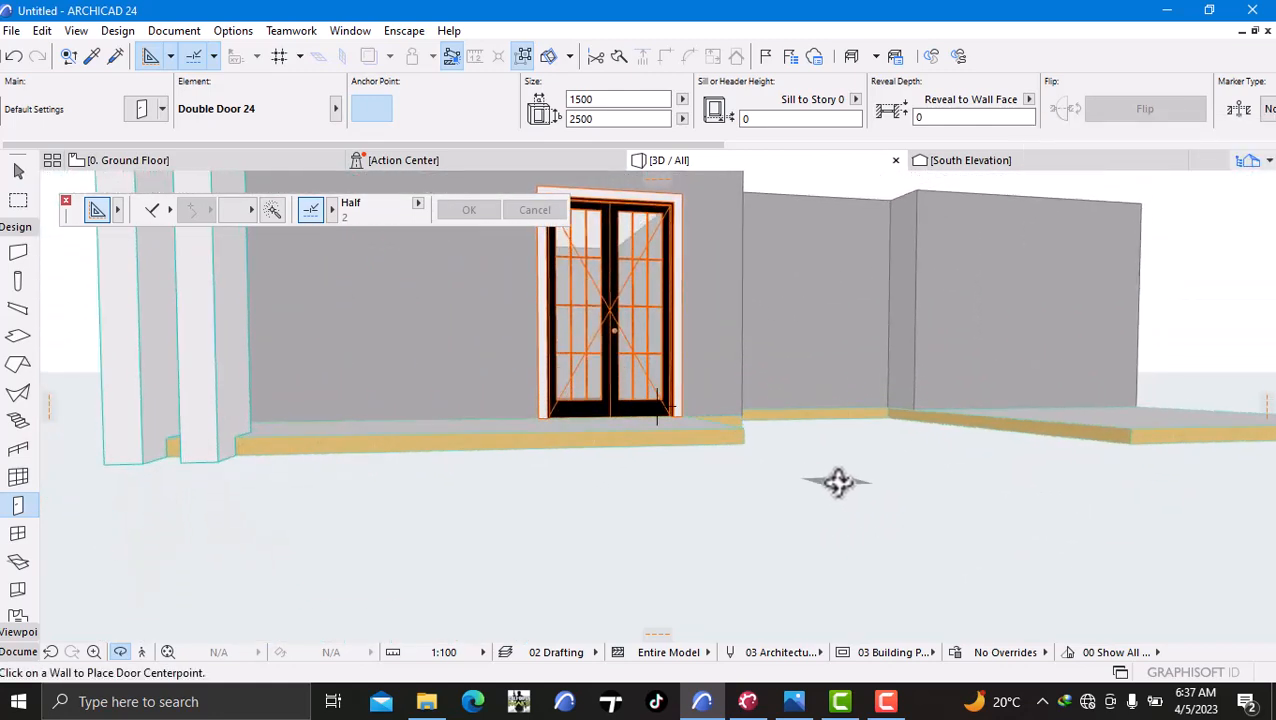
{"action": "middle_click_drag", "start_coordinate": [838, 483], "coordinate": [801, 630]}
{"action": "scroll", "coordinate": [797, 537], "scroll_direction": "up", "scroll_amount": 2}
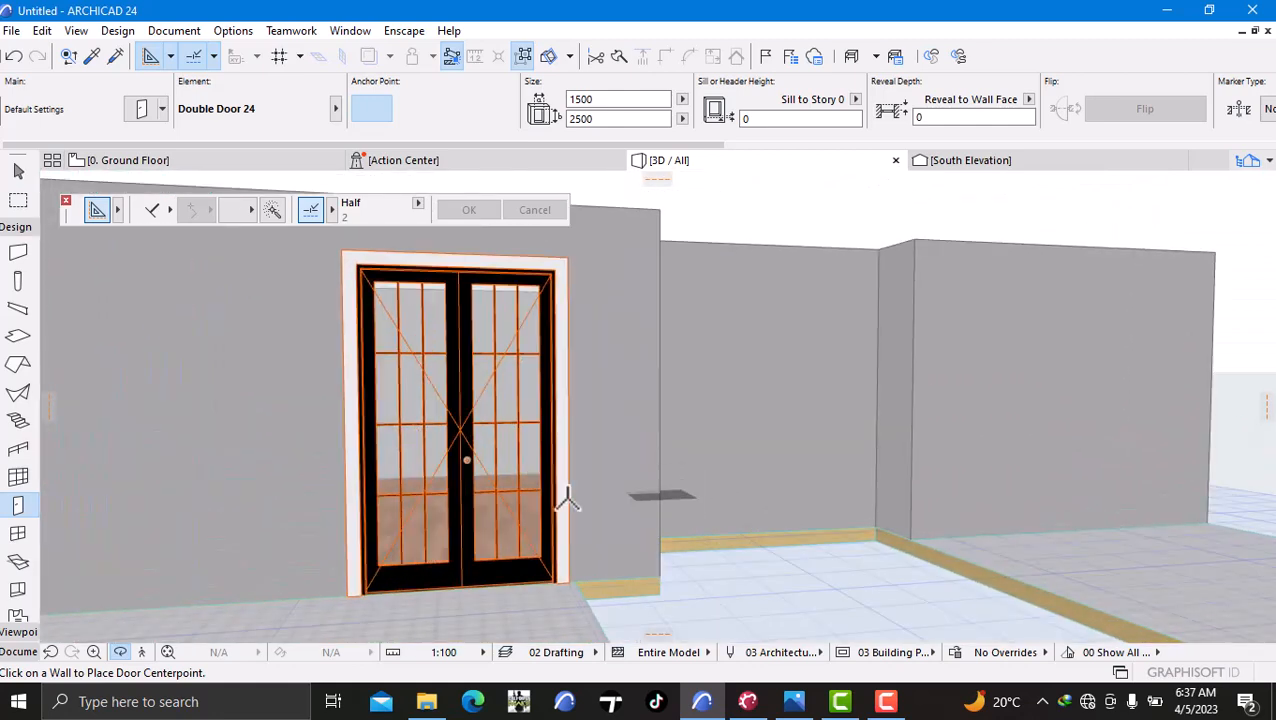
- Override the placed double door's model view options for 3D projections and turn off its opening line
{"action": "key", "text": "Escape"}
{"action": "left_click", "coordinate": [443, 485]}
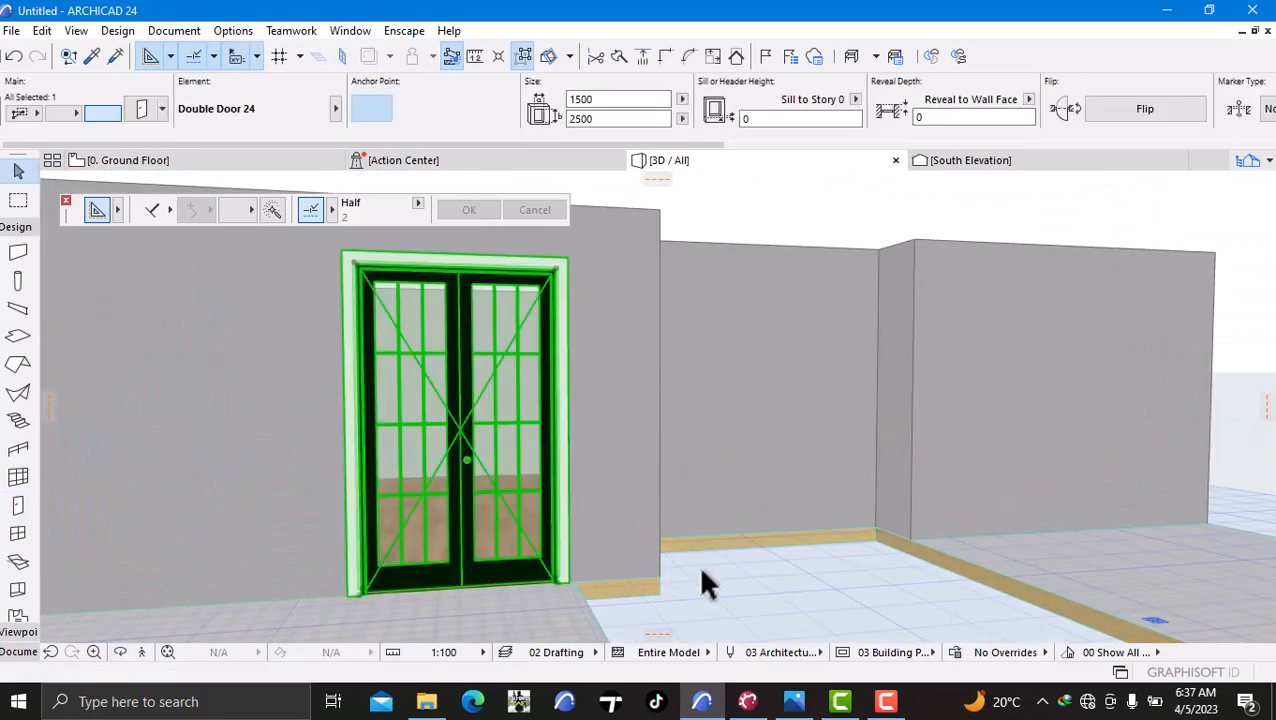
{"action": "right_click", "coordinate": [810, 614]}
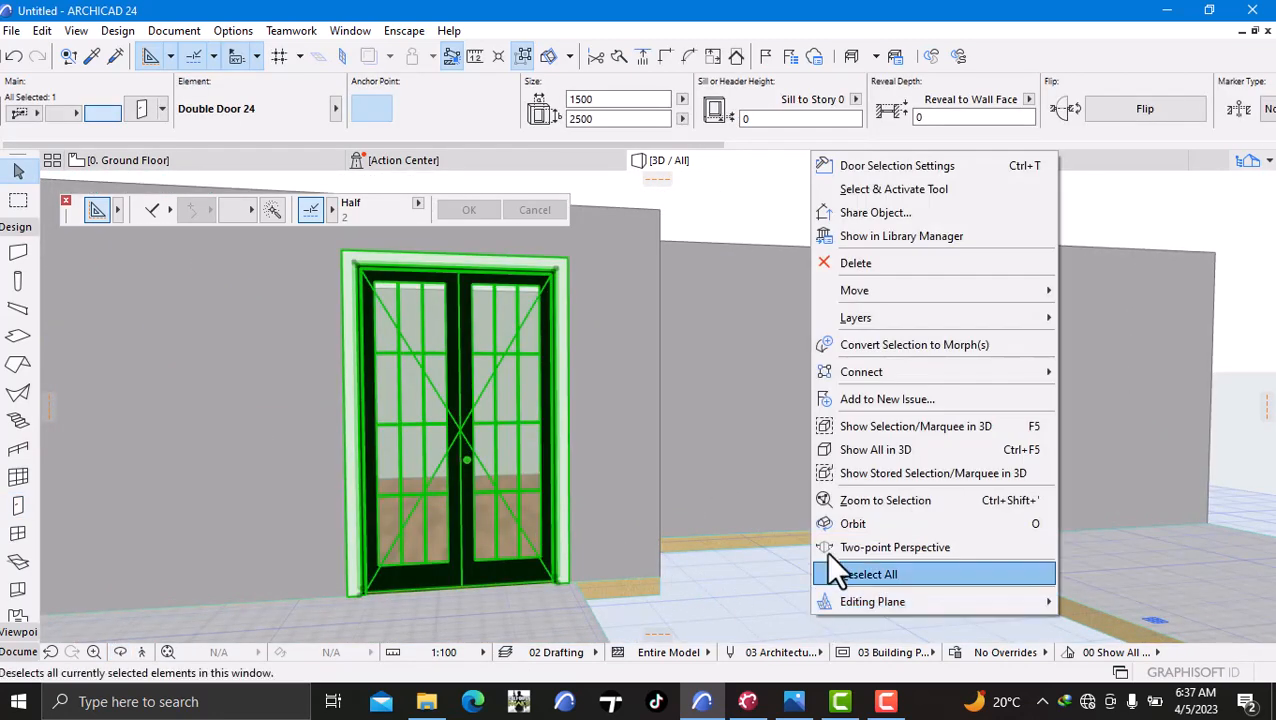
{"action": "left_click", "coordinate": [895, 166]}
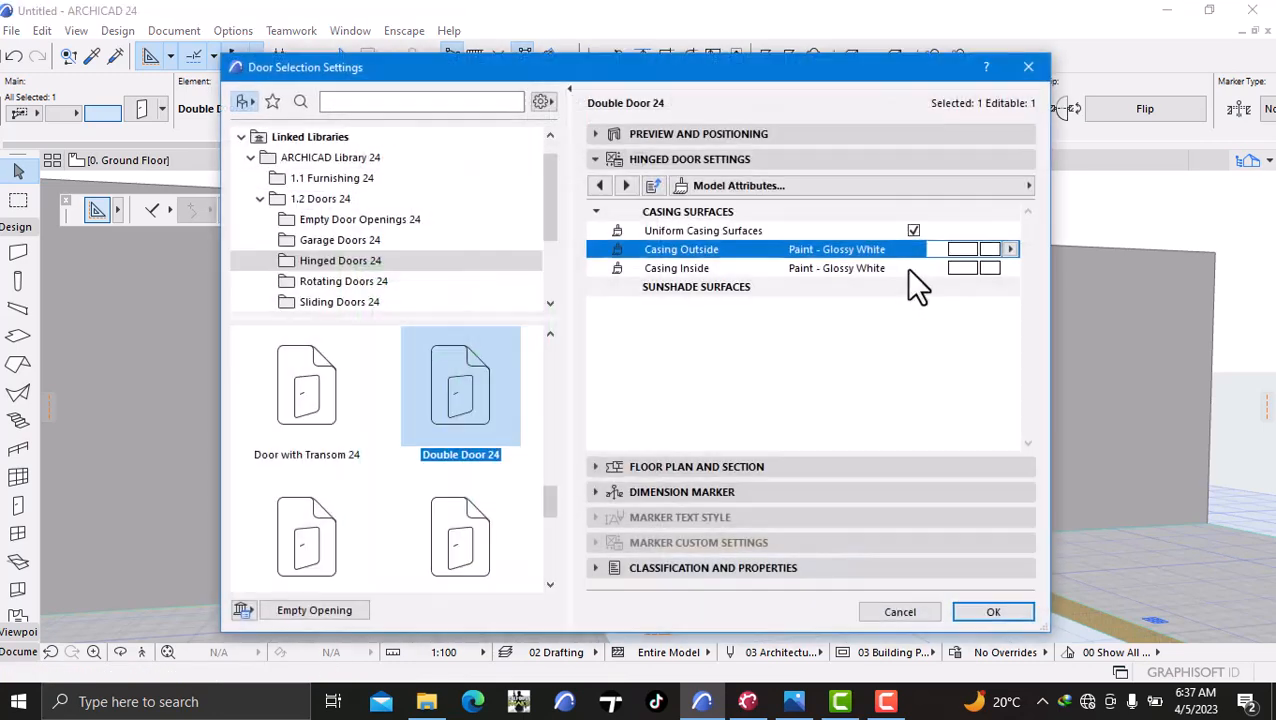
{"action": "left_click", "coordinate": [786, 187]}
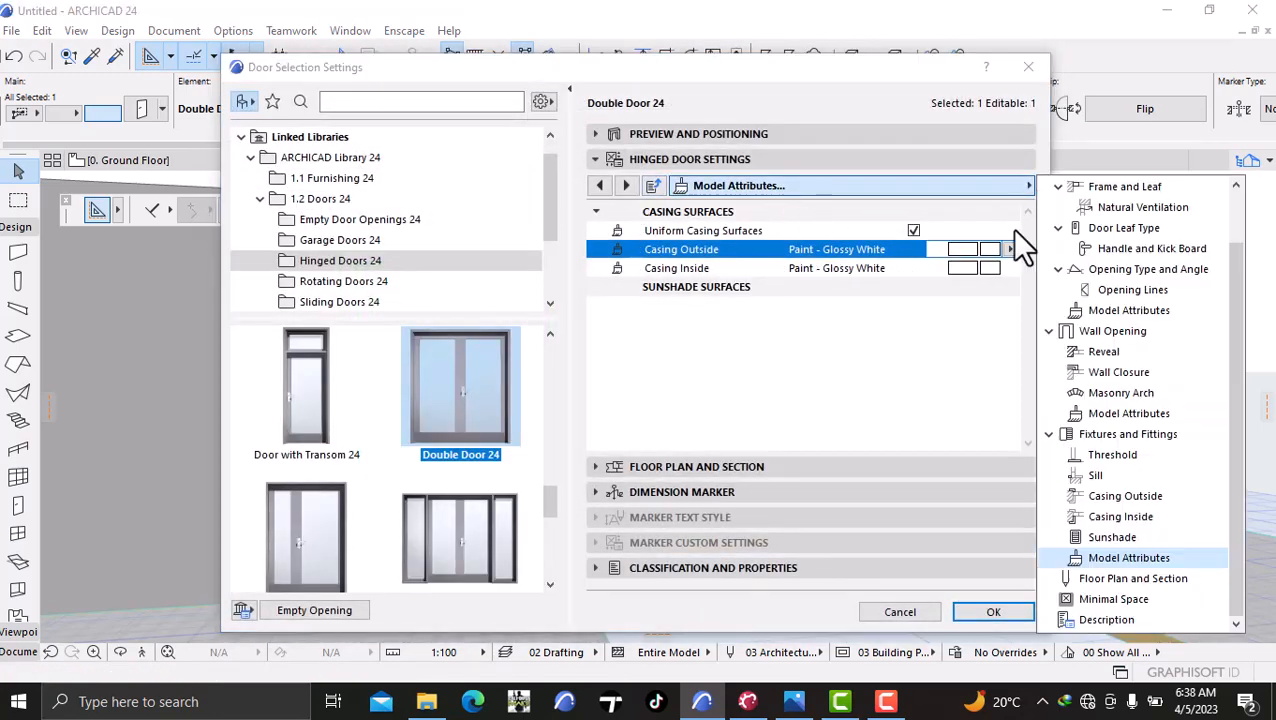
{"action": "left_click", "coordinate": [1092, 289]}
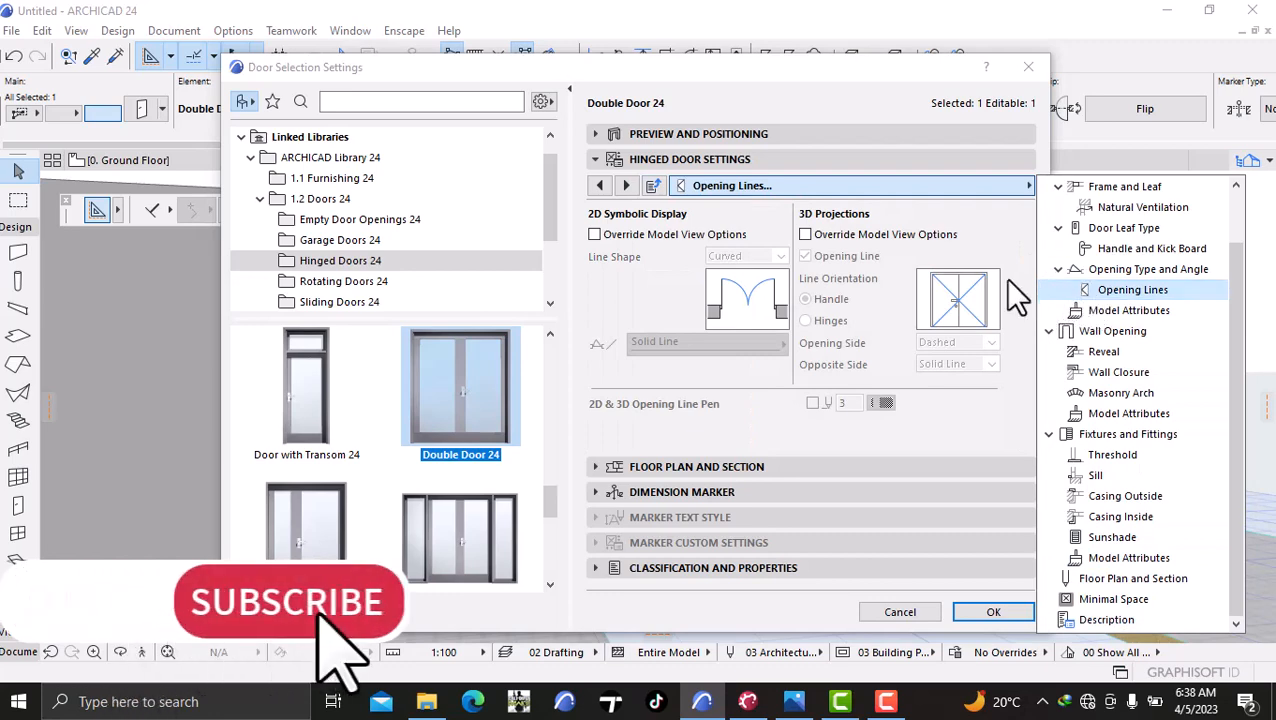
{"action": "left_click", "coordinate": [806, 235]}
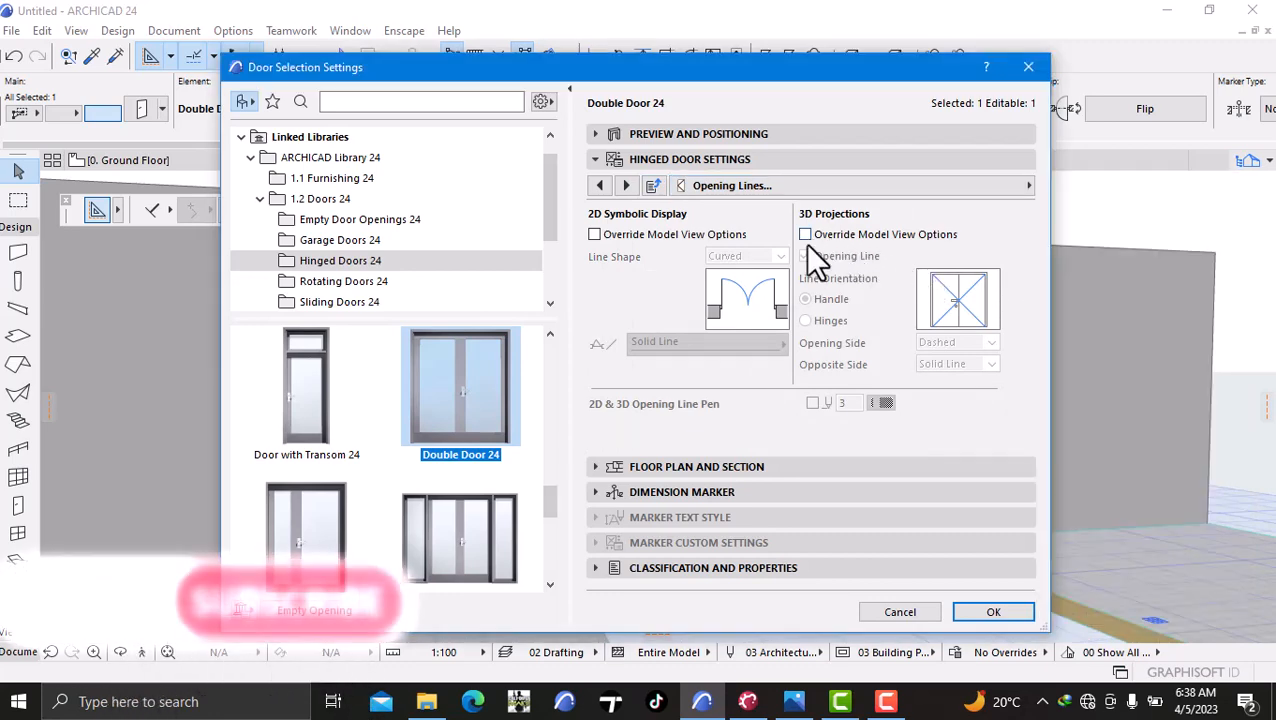
{"action": "left_click", "coordinate": [806, 235]}
{"action": "left_click", "coordinate": [808, 256]}
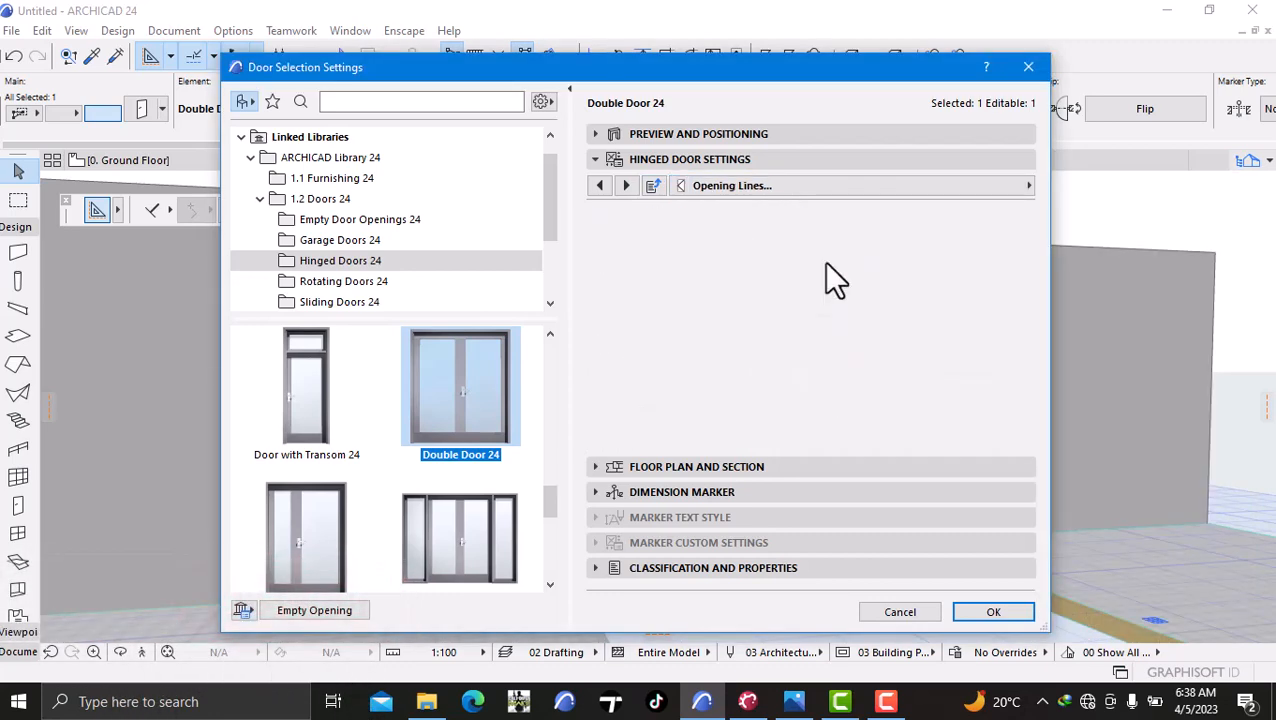
{"action": "left_click", "coordinate": [975, 608]}
{"action": "scroll", "coordinate": [785, 465], "scroll_direction": "down", "scroll_amount": 3}
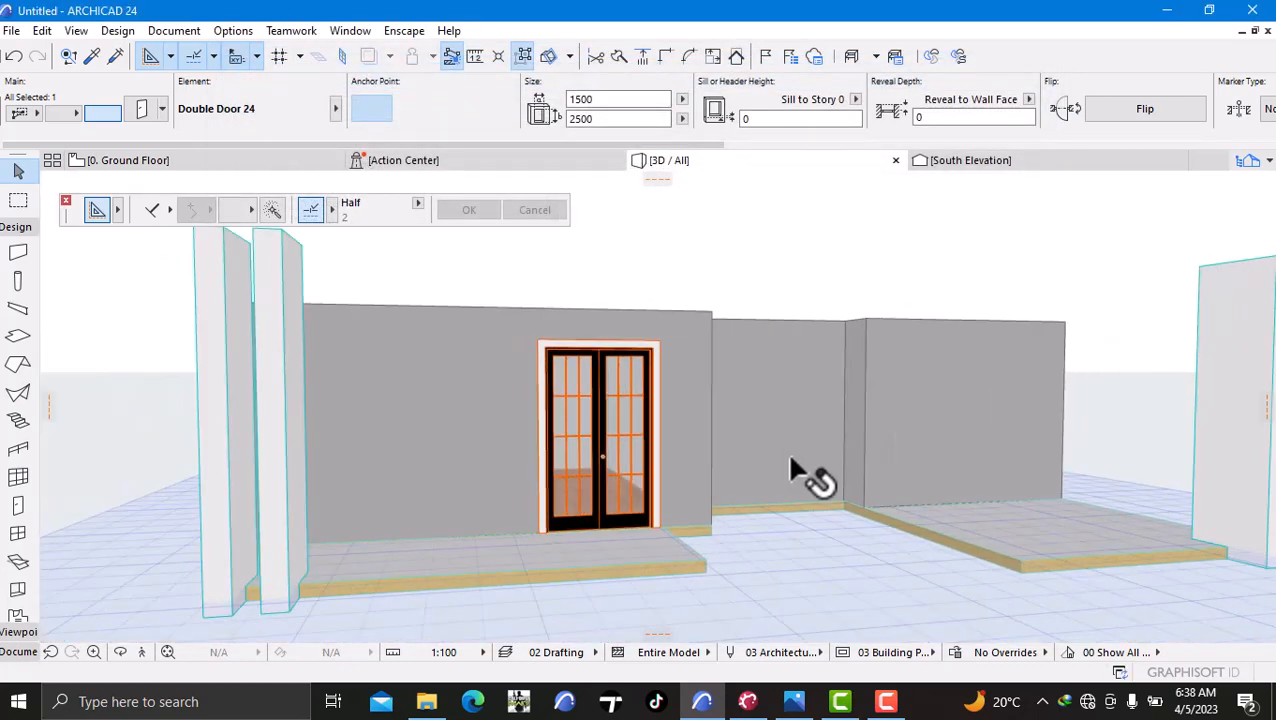
{"action": "key", "text": "Escape"}
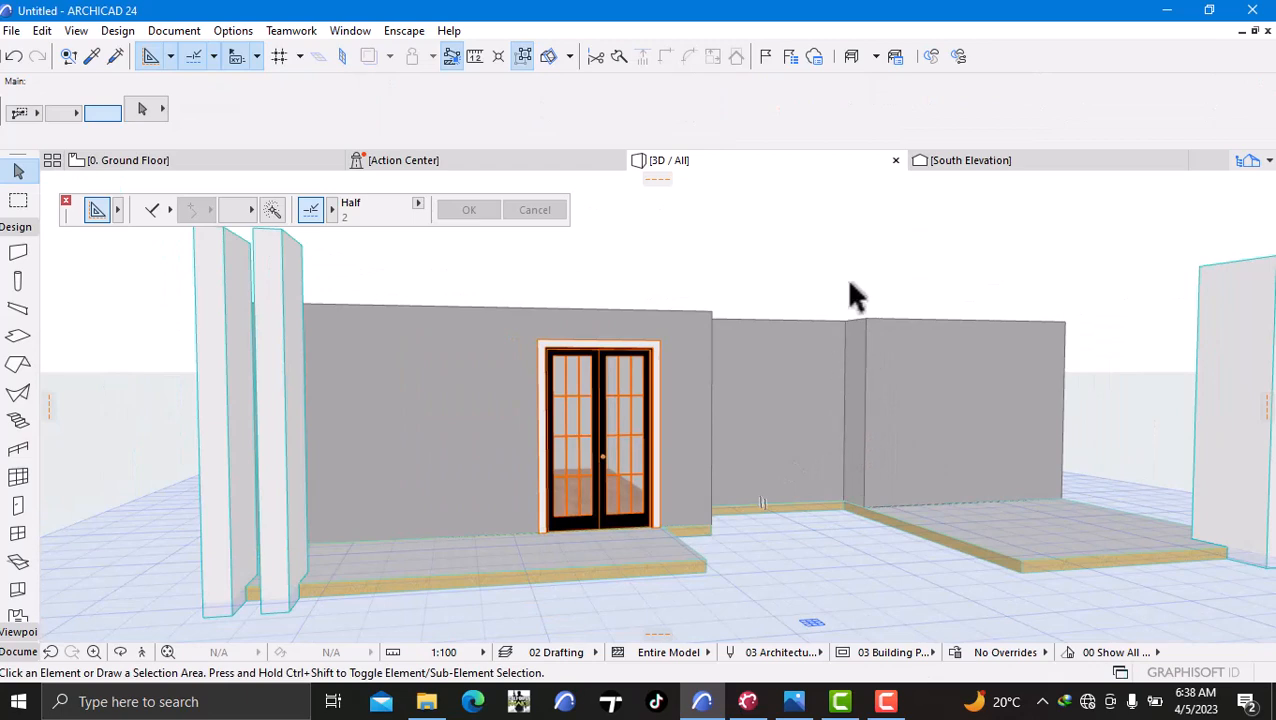
{"action": "middle_click_drag", "start_coordinate": [1056, 367], "coordinate": [963, 415], "text": "shift"}
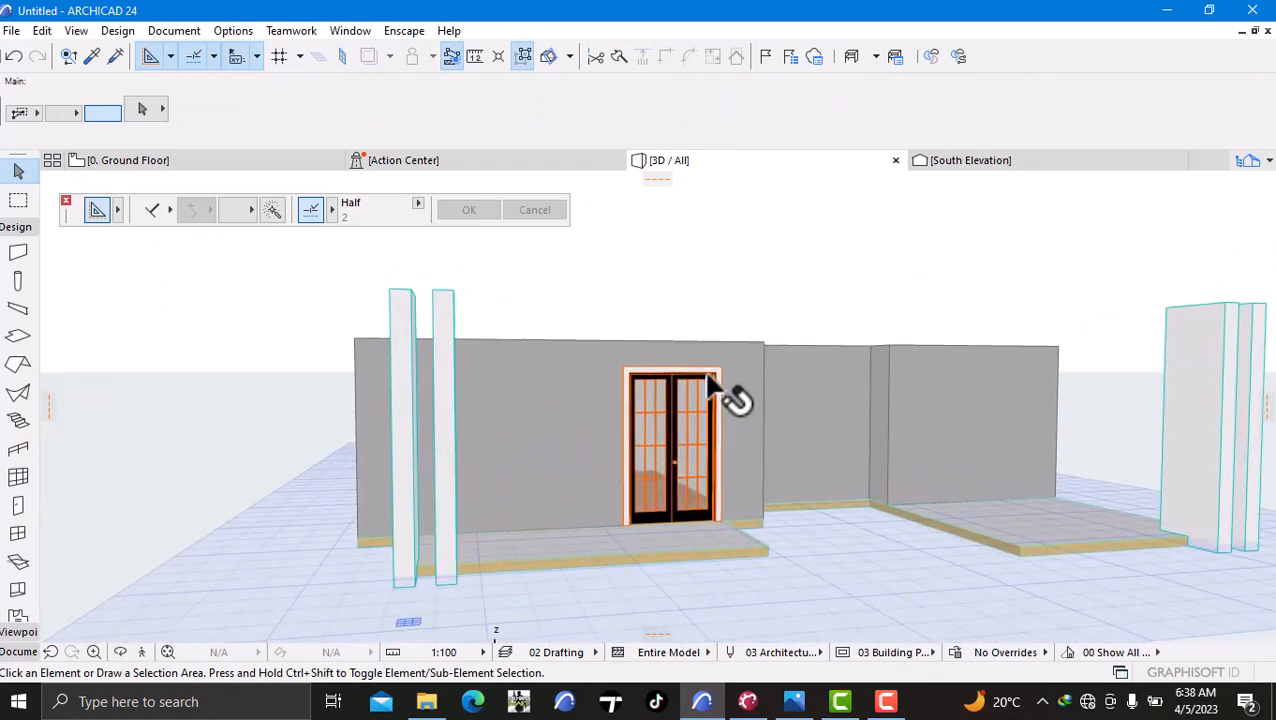
{"action": "left_click", "coordinate": [237, 331]}
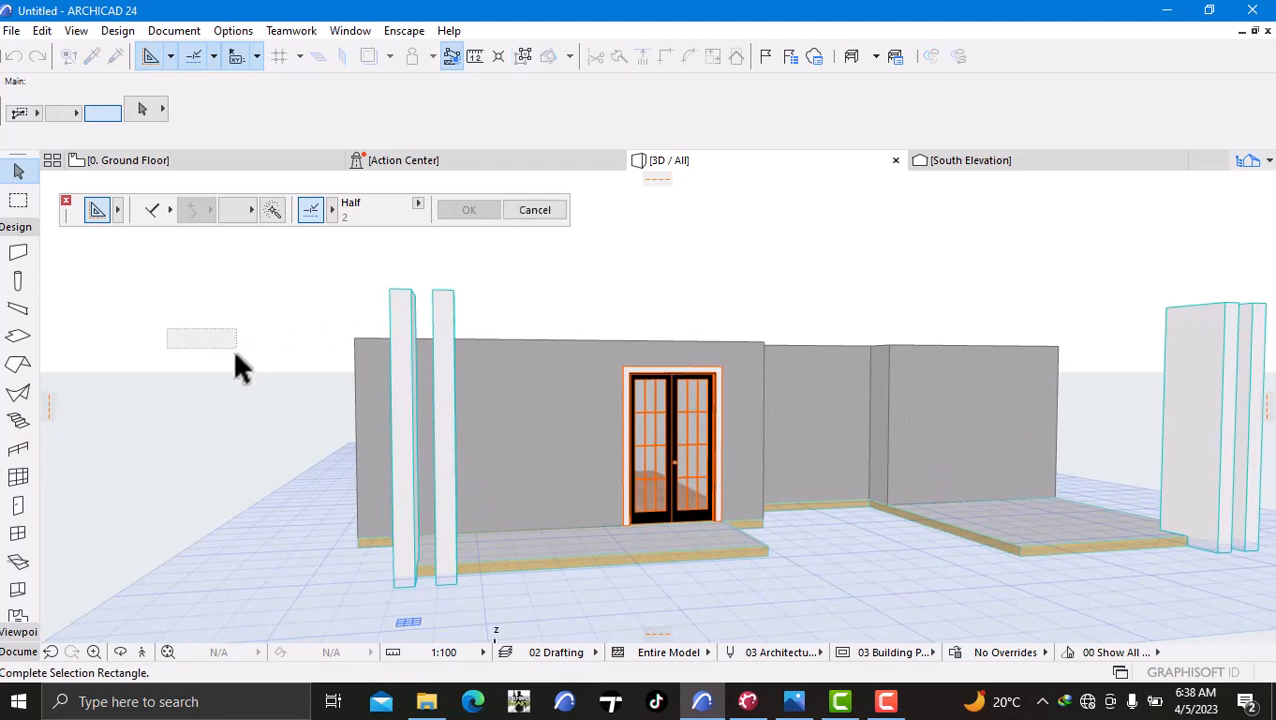
{"action": "left_click", "coordinate": [222, 366]}
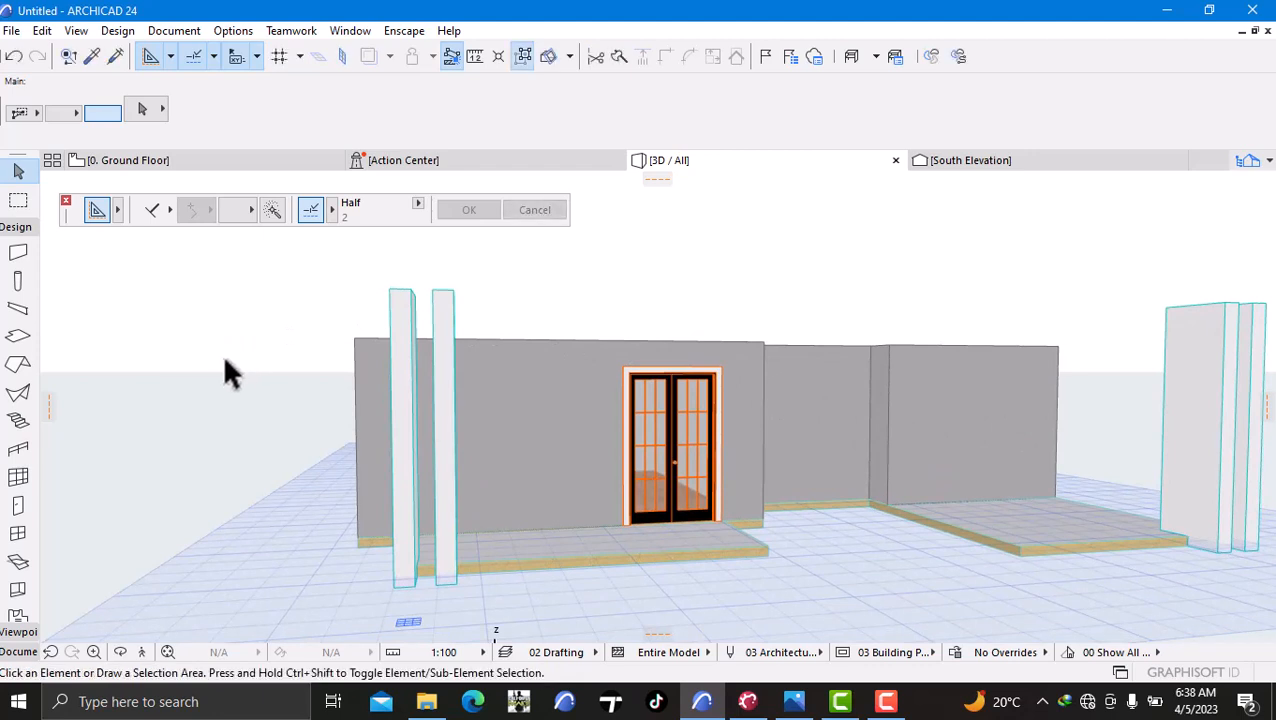
- Return to the ground floor plan and choose the single hinged Door 24 as the default door
{"action": "left_click", "coordinate": [180, 160]}
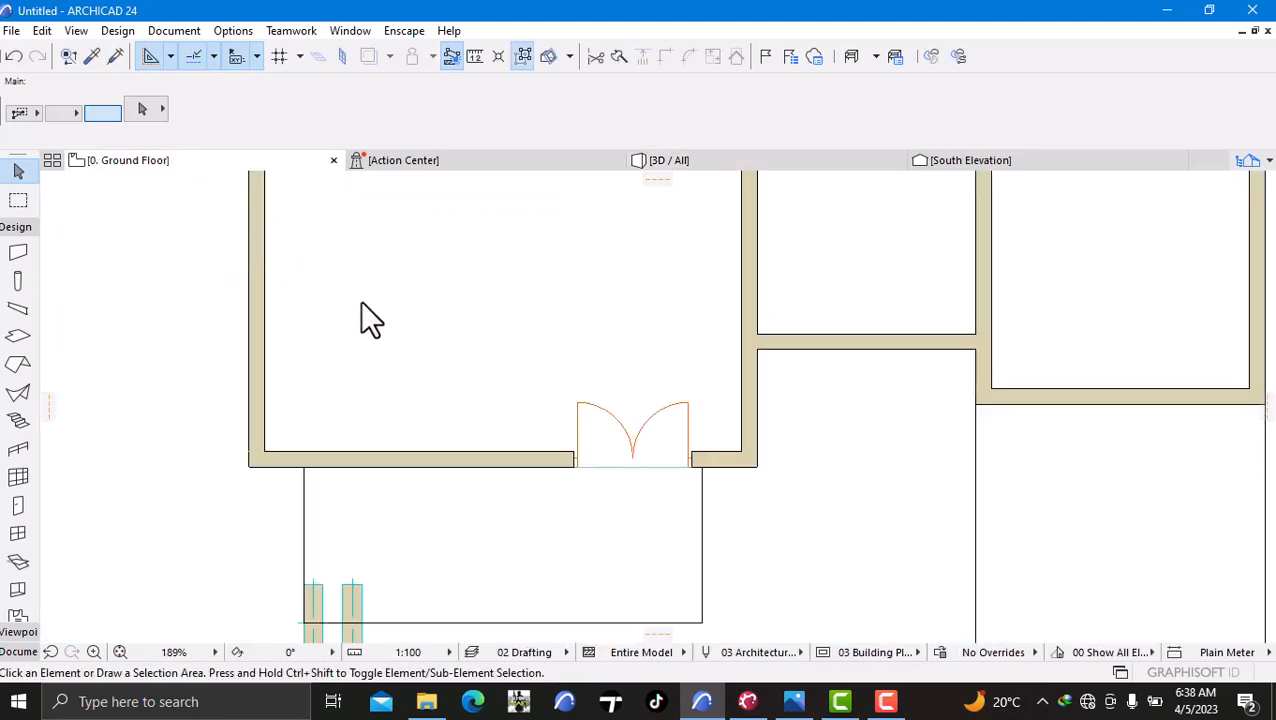
{"action": "scroll", "coordinate": [392, 360], "scroll_direction": "down", "scroll_amount": 5}
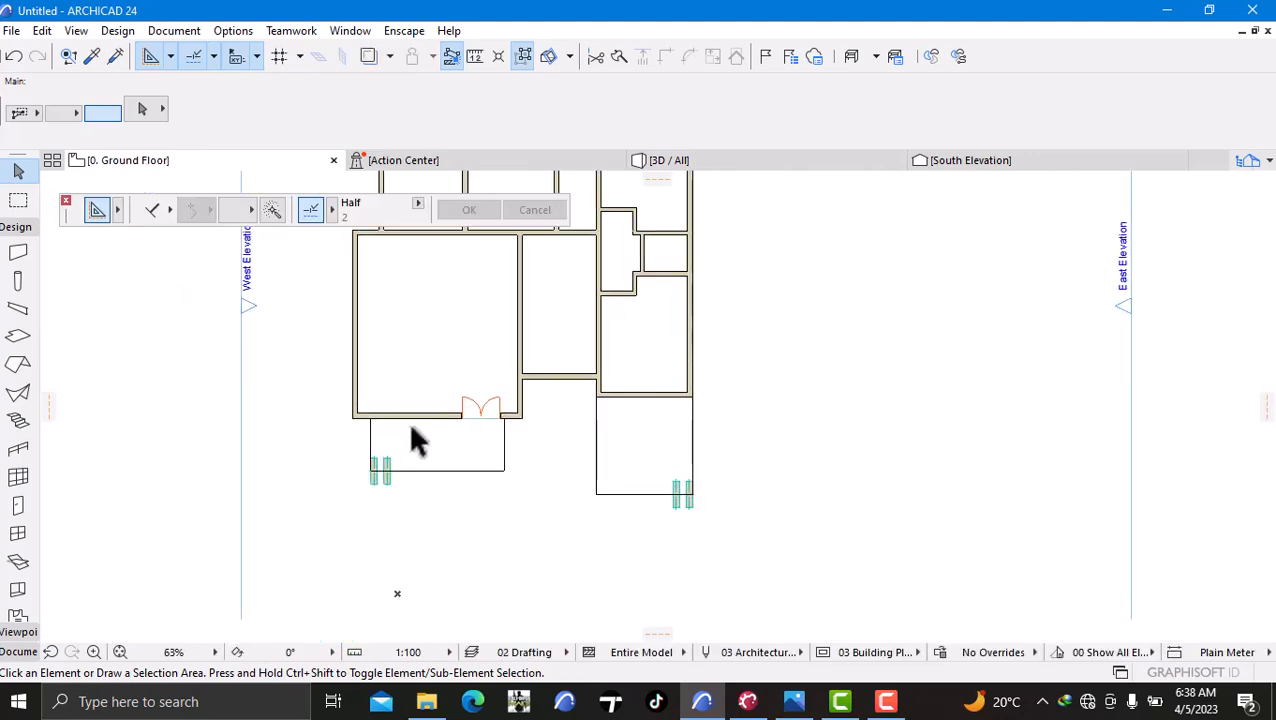
{"action": "scroll", "coordinate": [411, 426], "scroll_direction": "up", "scroll_amount": 2}
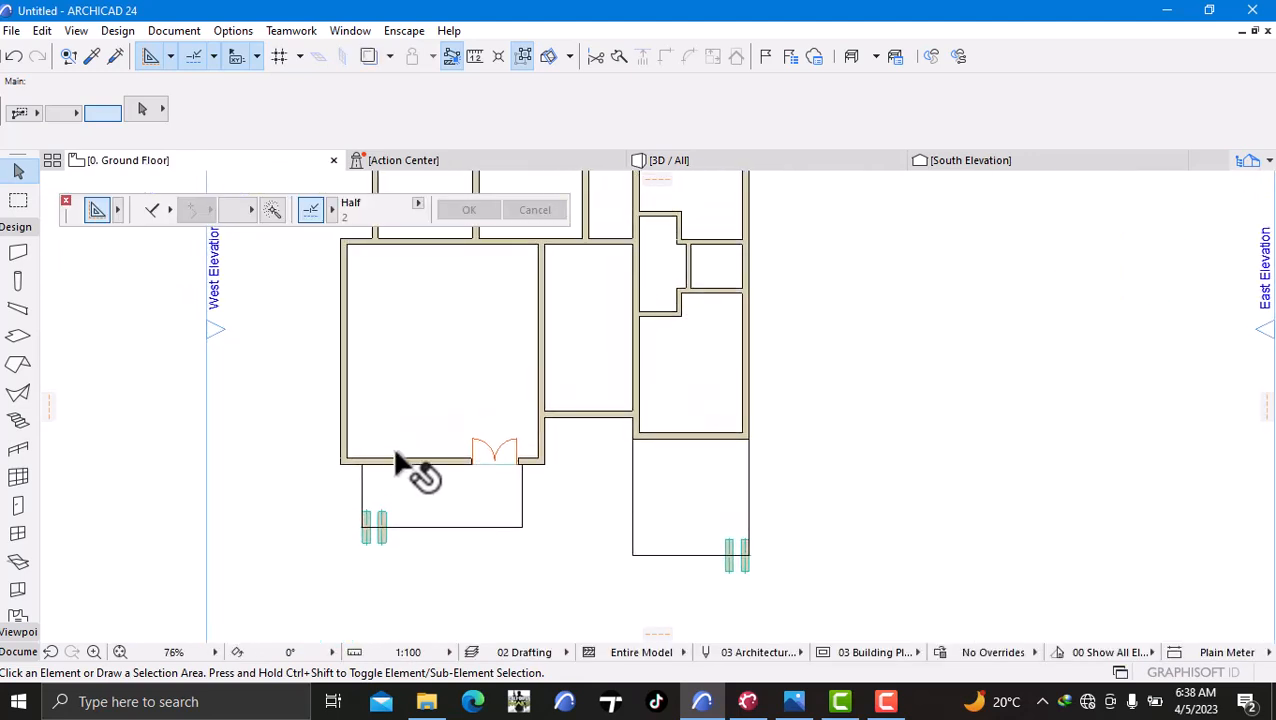
{"action": "scroll", "coordinate": [296, 504], "scroll_direction": "up", "scroll_amount": 2}
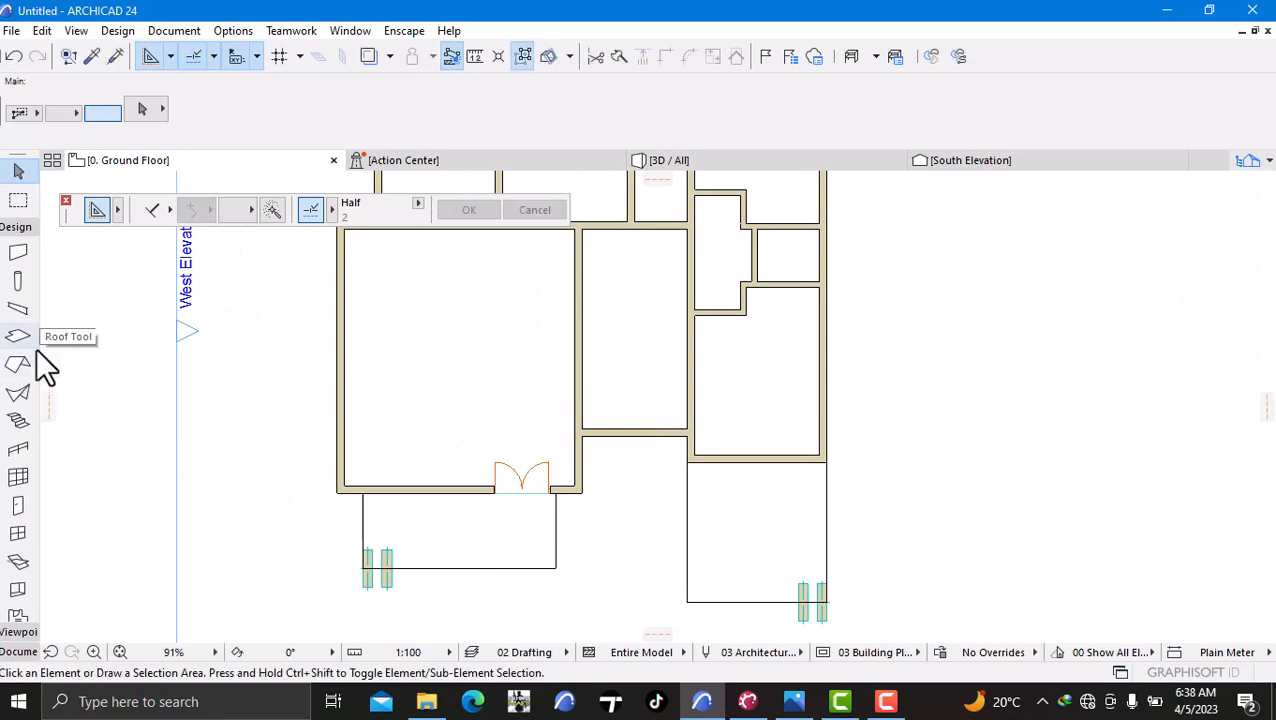
{"action": "left_click", "coordinate": [14, 506]}
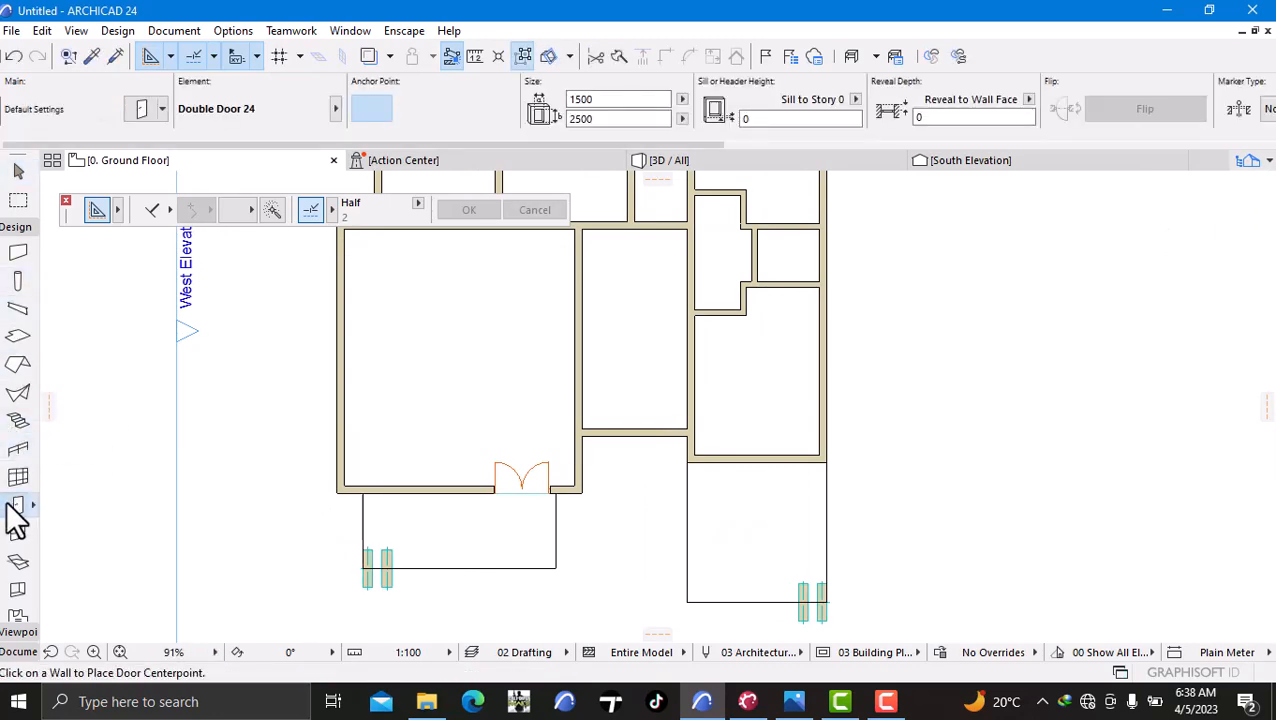
{"action": "double_click", "coordinate": [16, 506]}
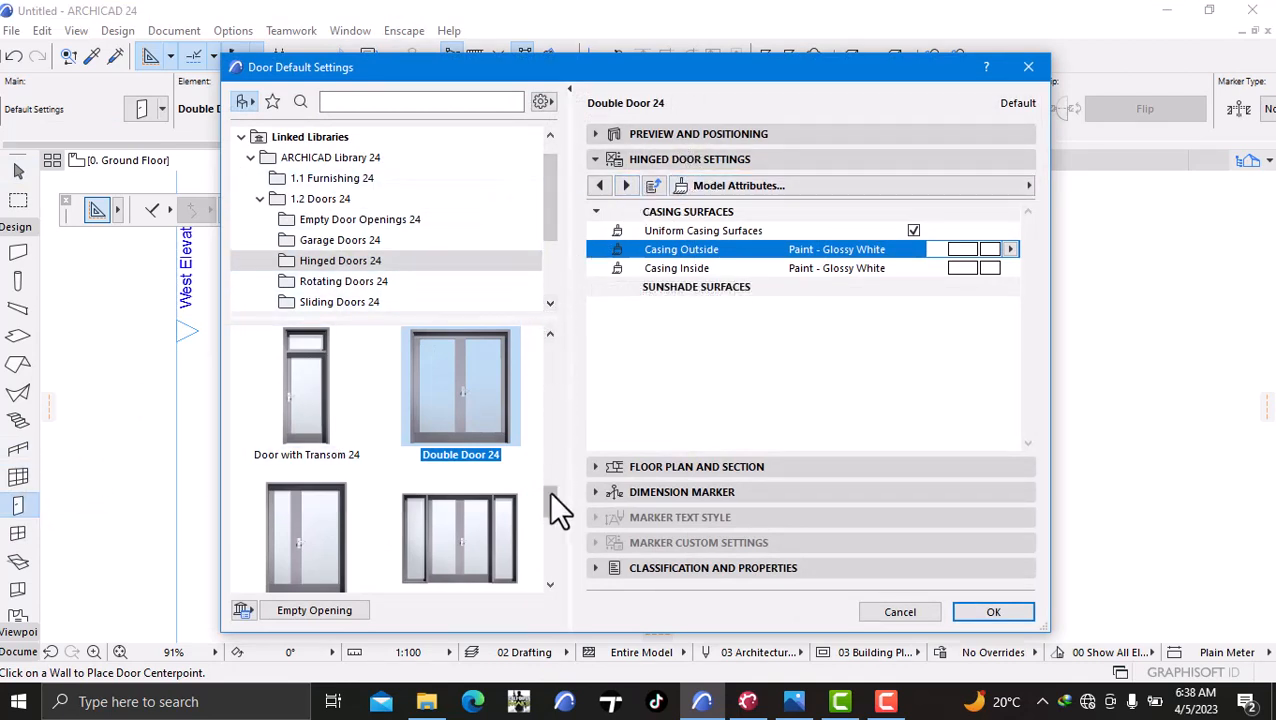
{"action": "left_click_drag", "start_coordinate": [548, 497], "coordinate": [553, 410]}
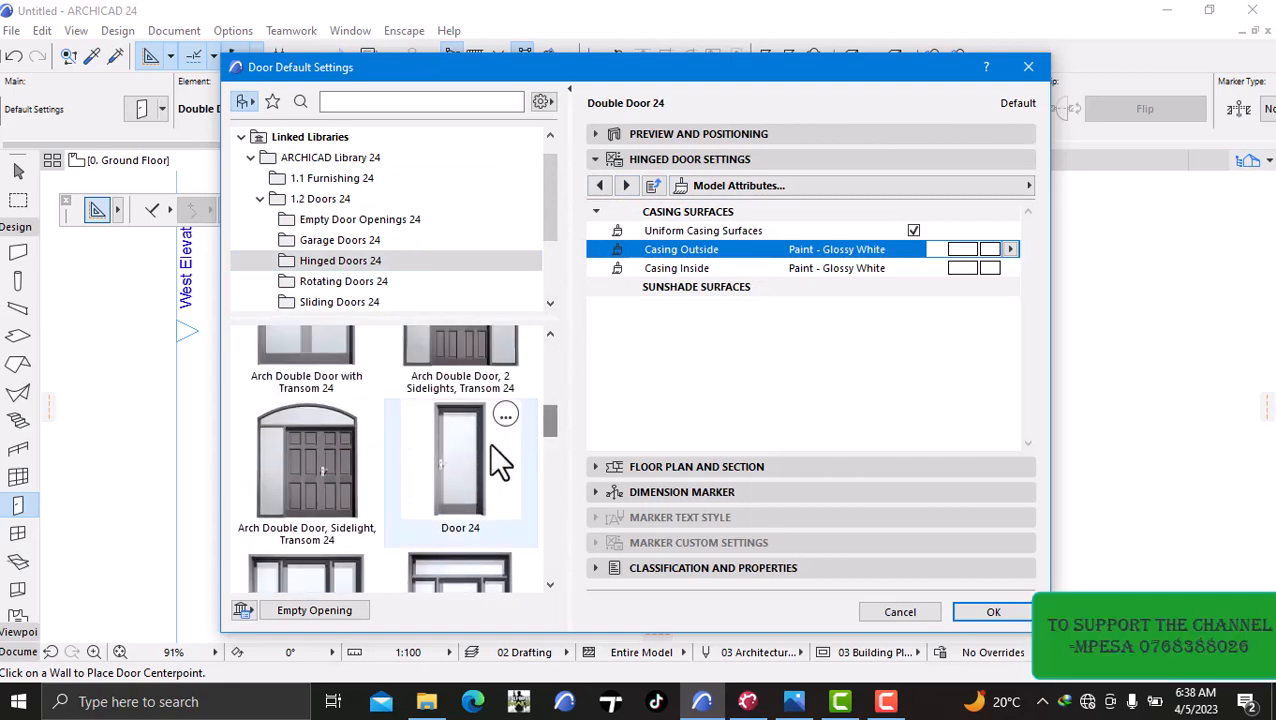
{"action": "left_click", "coordinate": [490, 445]}
- Give the single door an H-V Grid leaf and a Knob 3 handle
{"action": "left_click", "coordinate": [676, 297]}
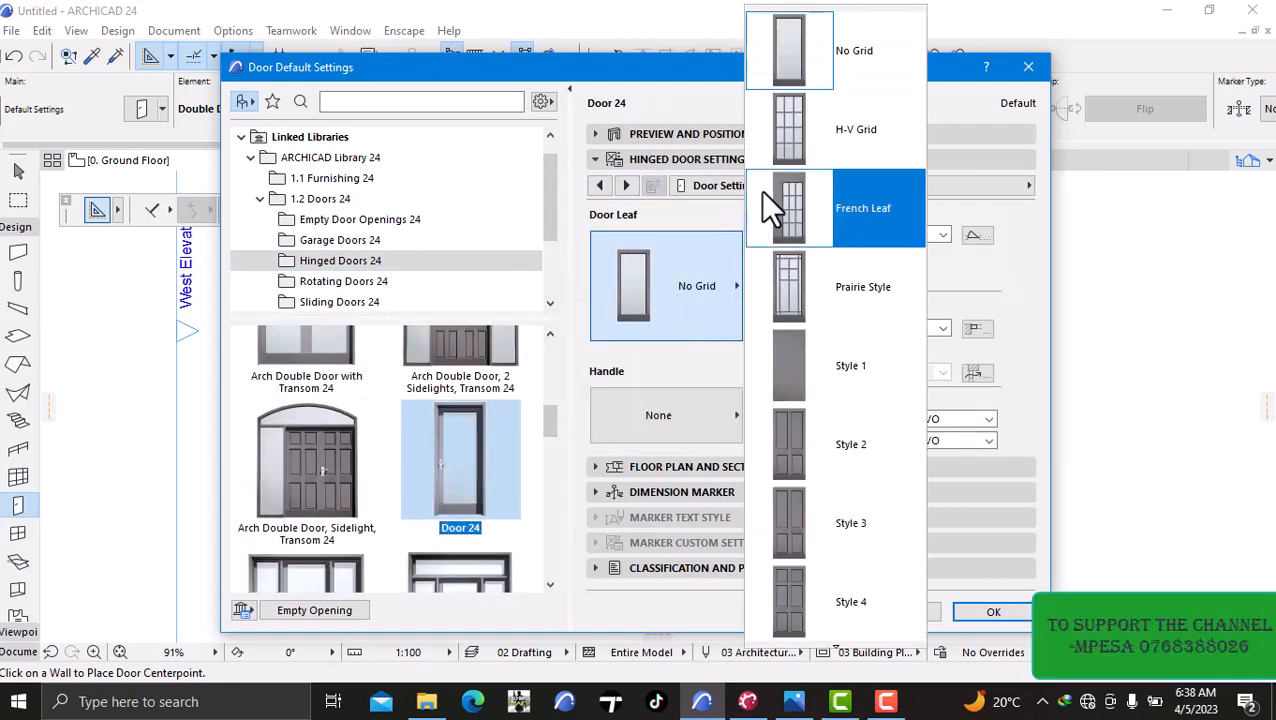
{"action": "left_click", "coordinate": [802, 150]}
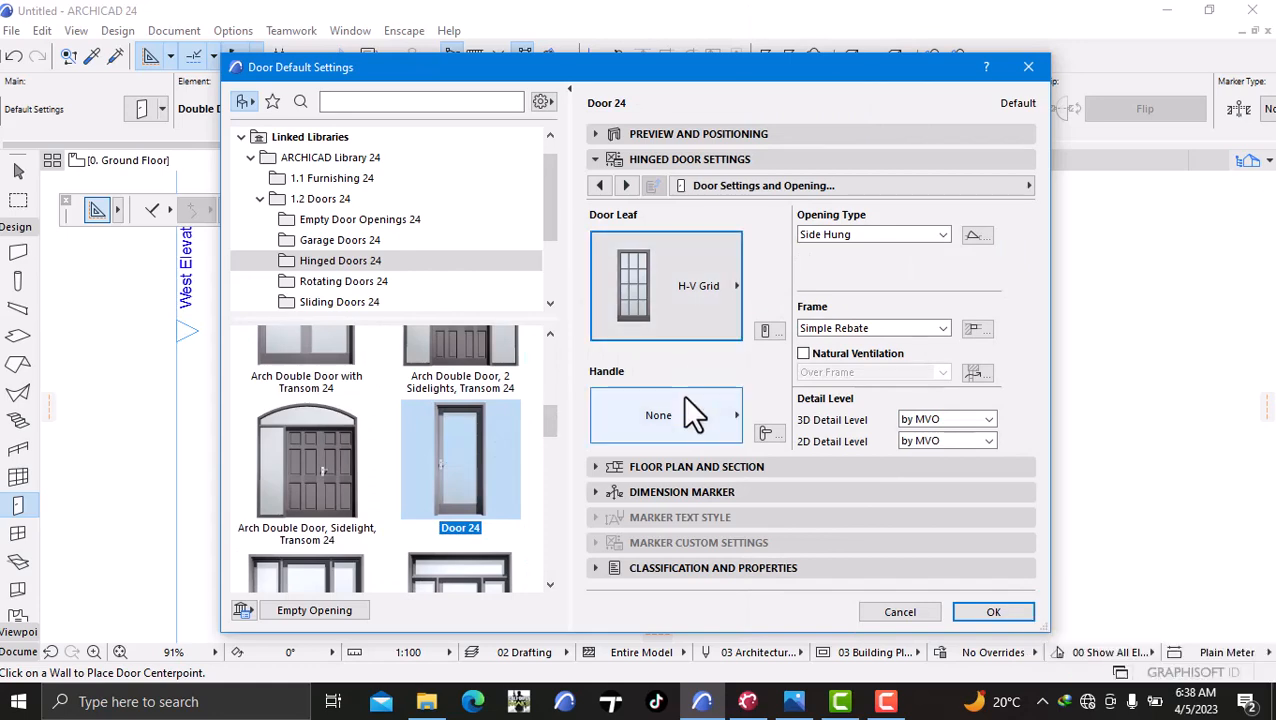
{"action": "left_click", "coordinate": [685, 400]}
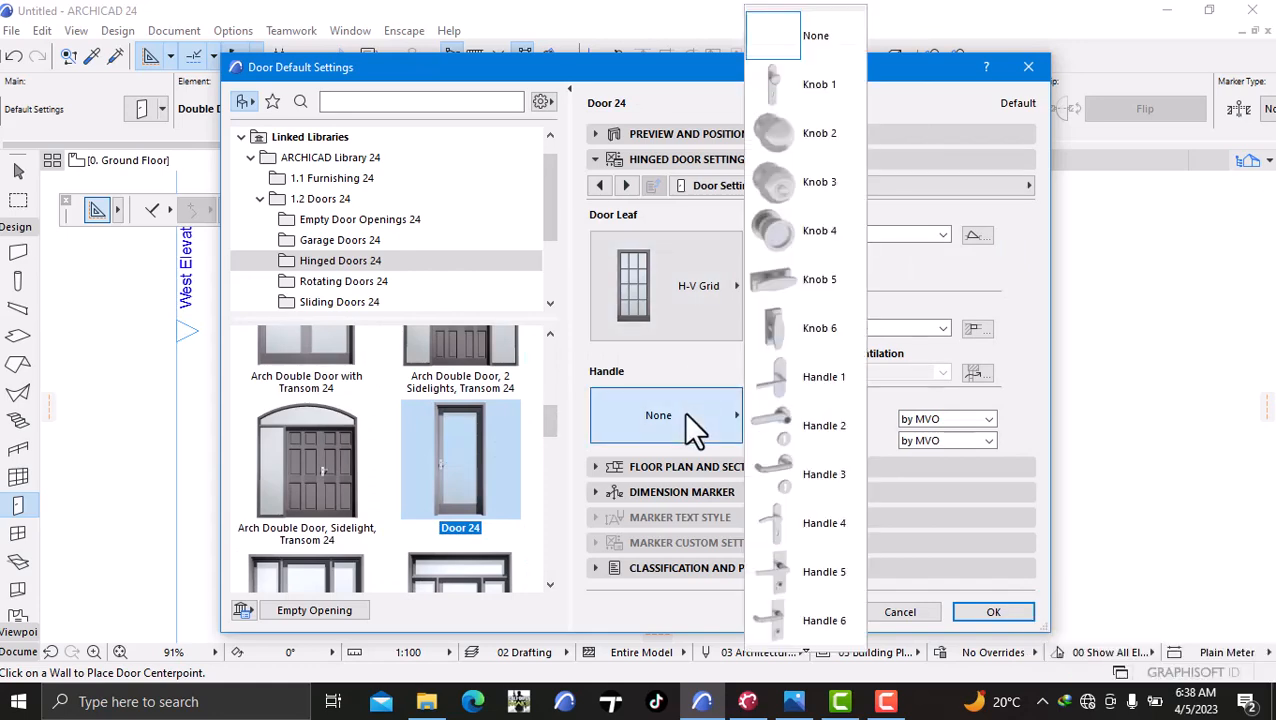
{"action": "left_click", "coordinate": [808, 195]}
- Override the single door's model view options for 3D projections and turn off its opening line
{"action": "left_click", "coordinate": [772, 184]}
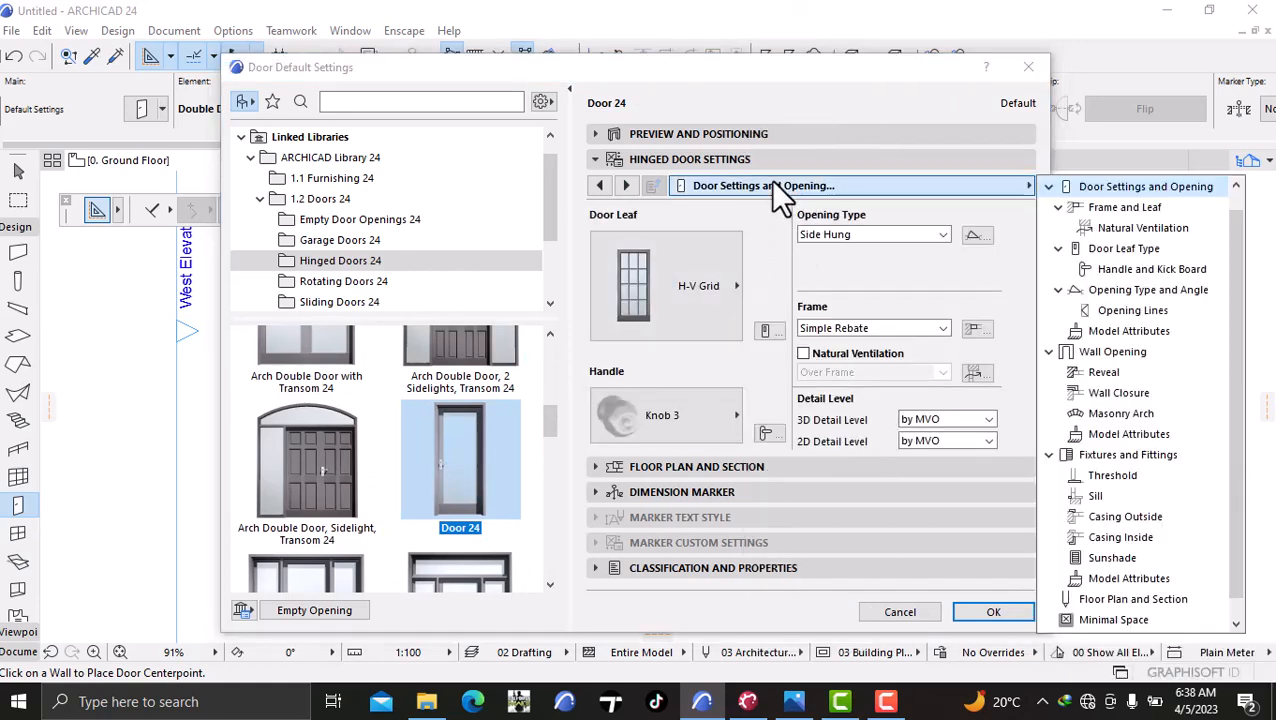
{"action": "left_click", "coordinate": [1105, 312]}
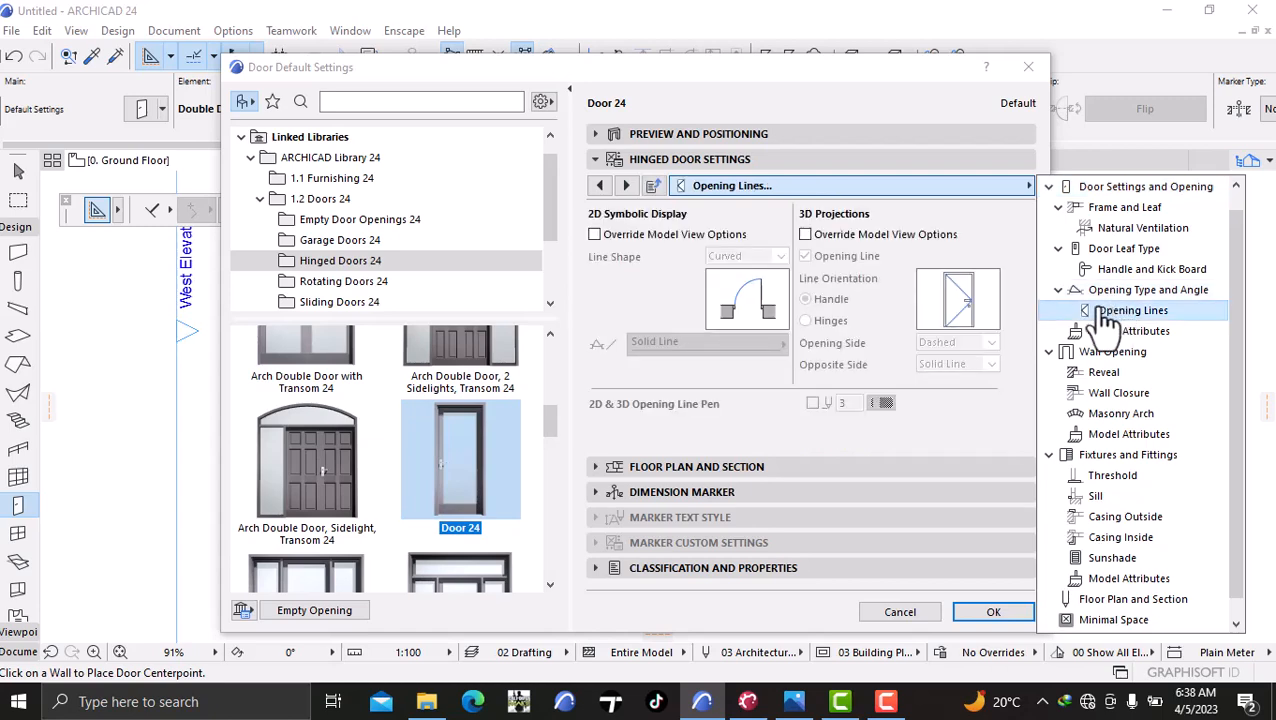
{"action": "left_click", "coordinate": [805, 234]}
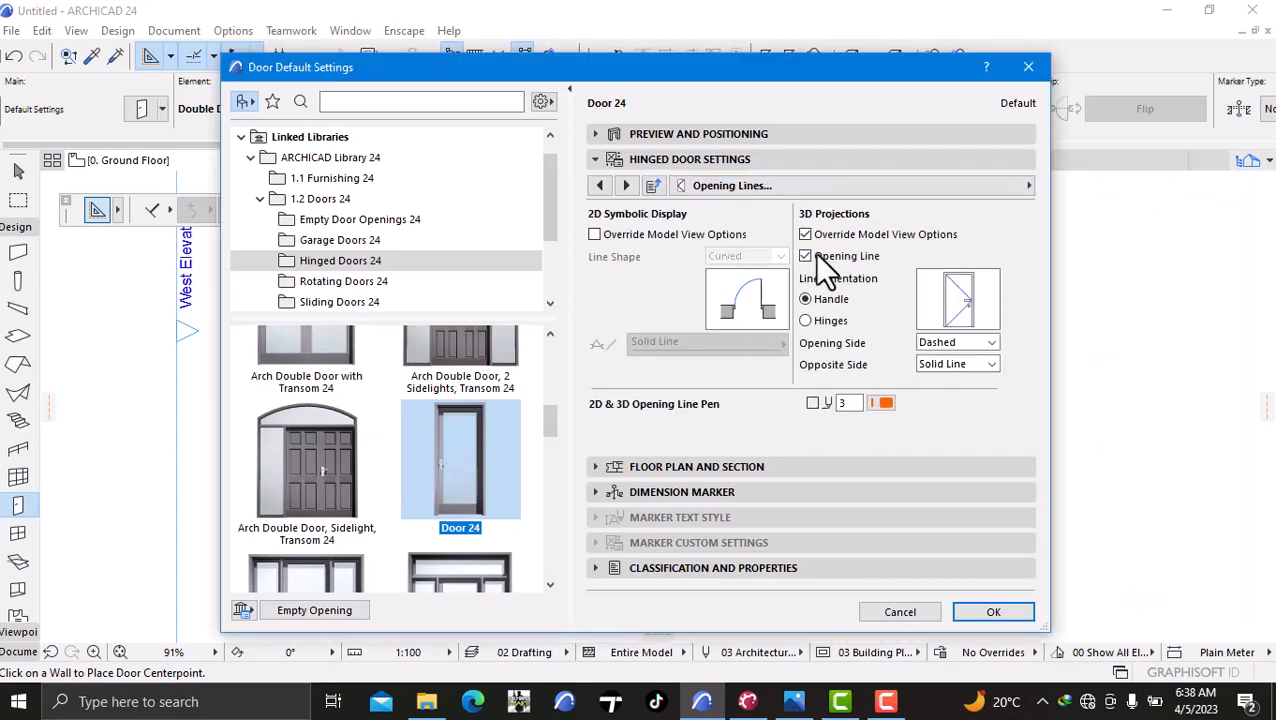
{"action": "left_click", "coordinate": [814, 260]}
{"action": "left_click", "coordinate": [817, 188]}
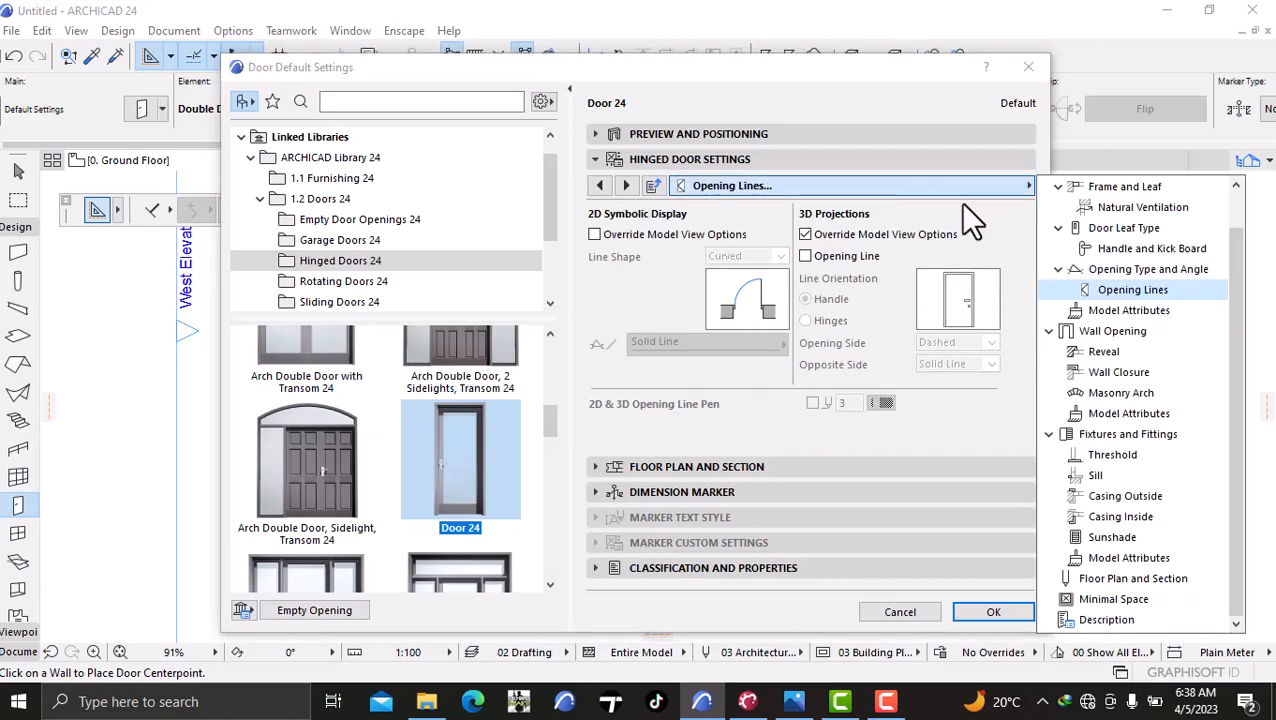
- Make the single door's surfaces uniform and assign Paint - Ivory Black to its frame and leaf
{"action": "left_click", "coordinate": [1092, 311]}
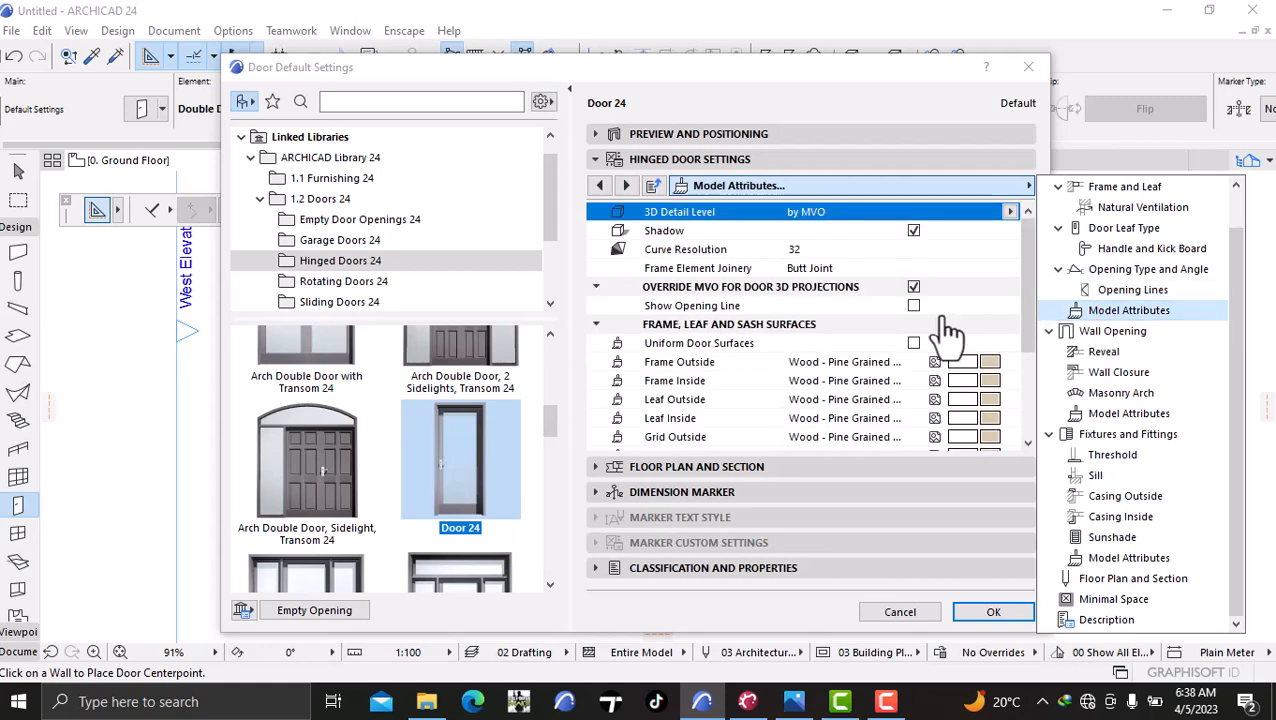
{"action": "left_click", "coordinate": [914, 348]}
{"action": "left_click", "coordinate": [913, 343]}
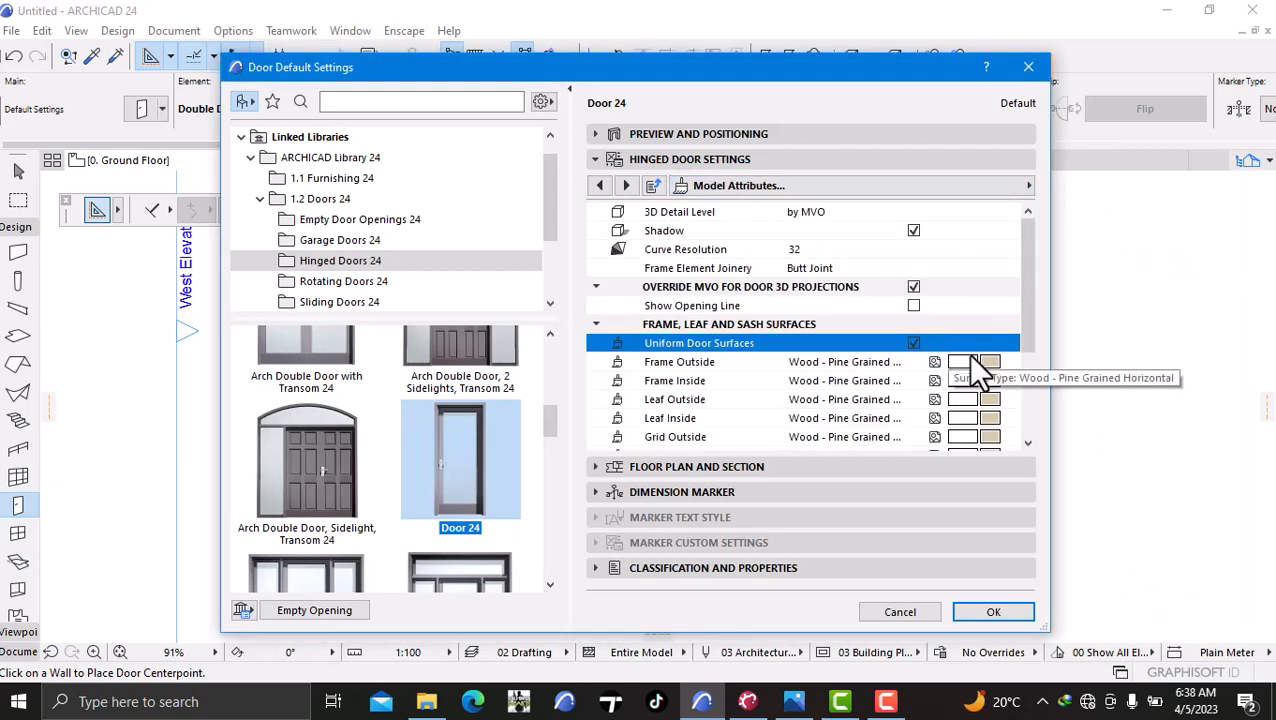
{"action": "left_click", "coordinate": [988, 360]}
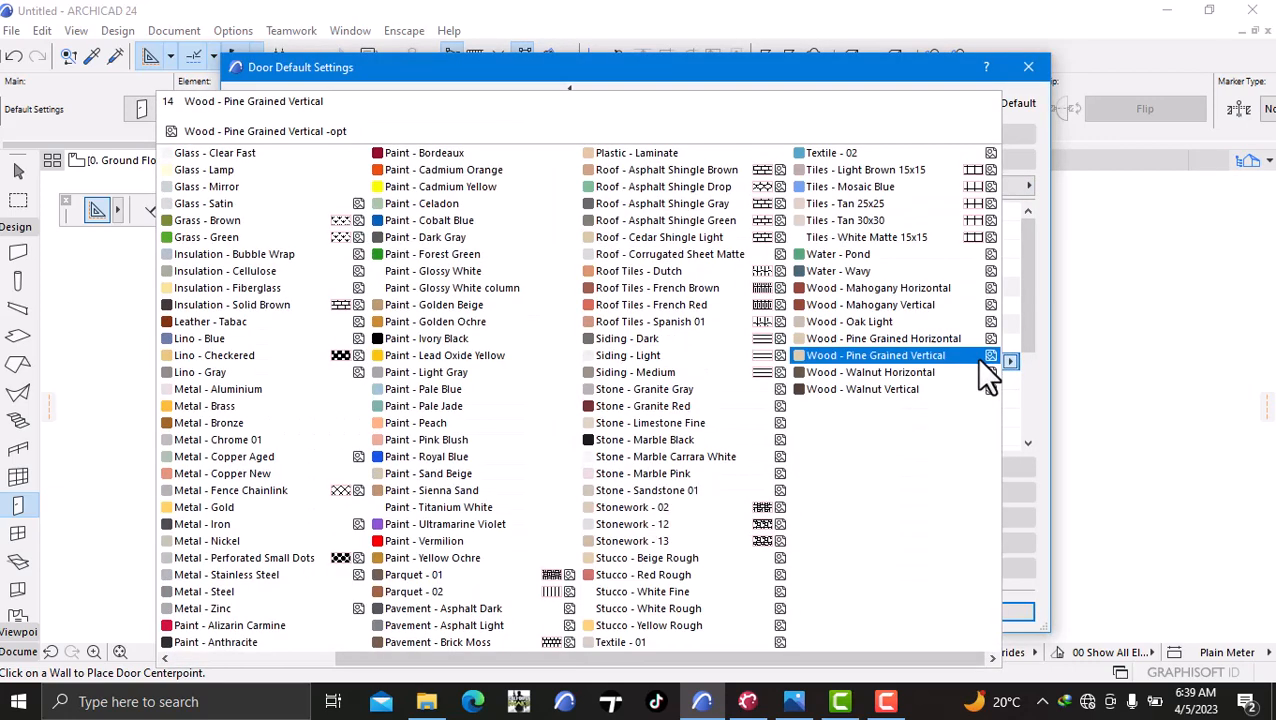
{"action": "left_click", "coordinate": [507, 336]}
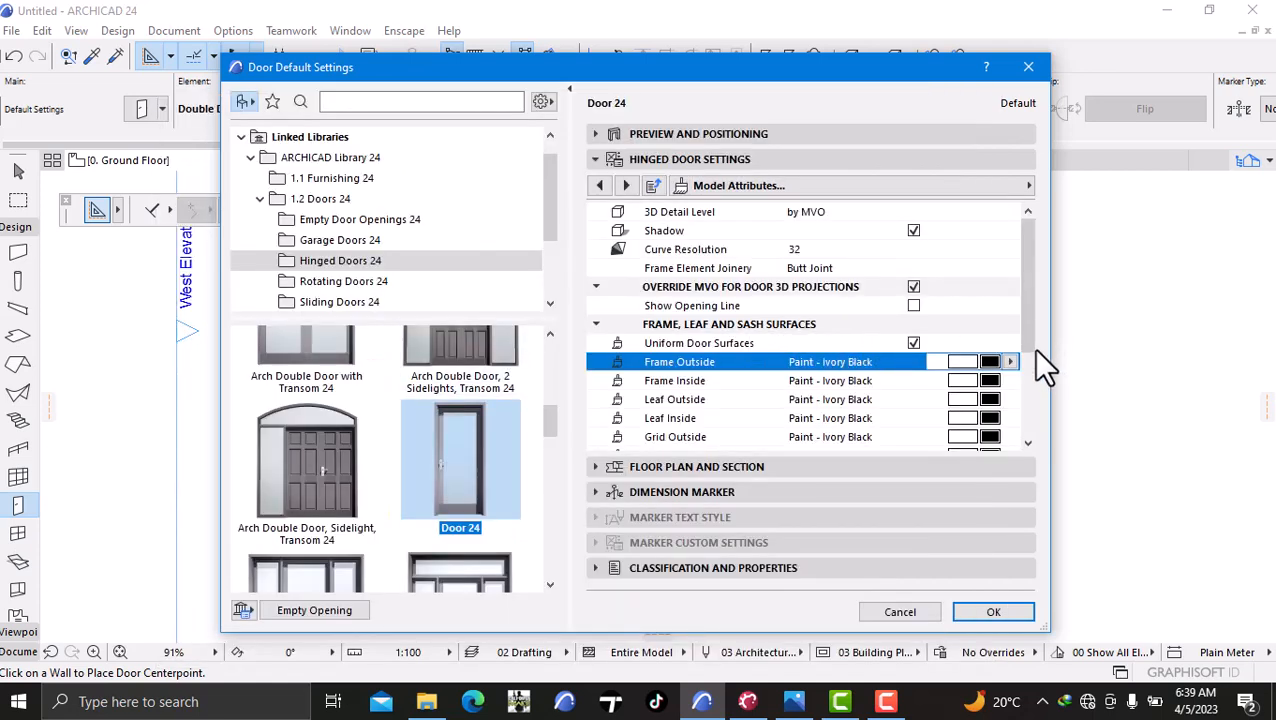
- Set the width of the single door's outside casing to 100
{"action": "left_click", "coordinate": [942, 187]}
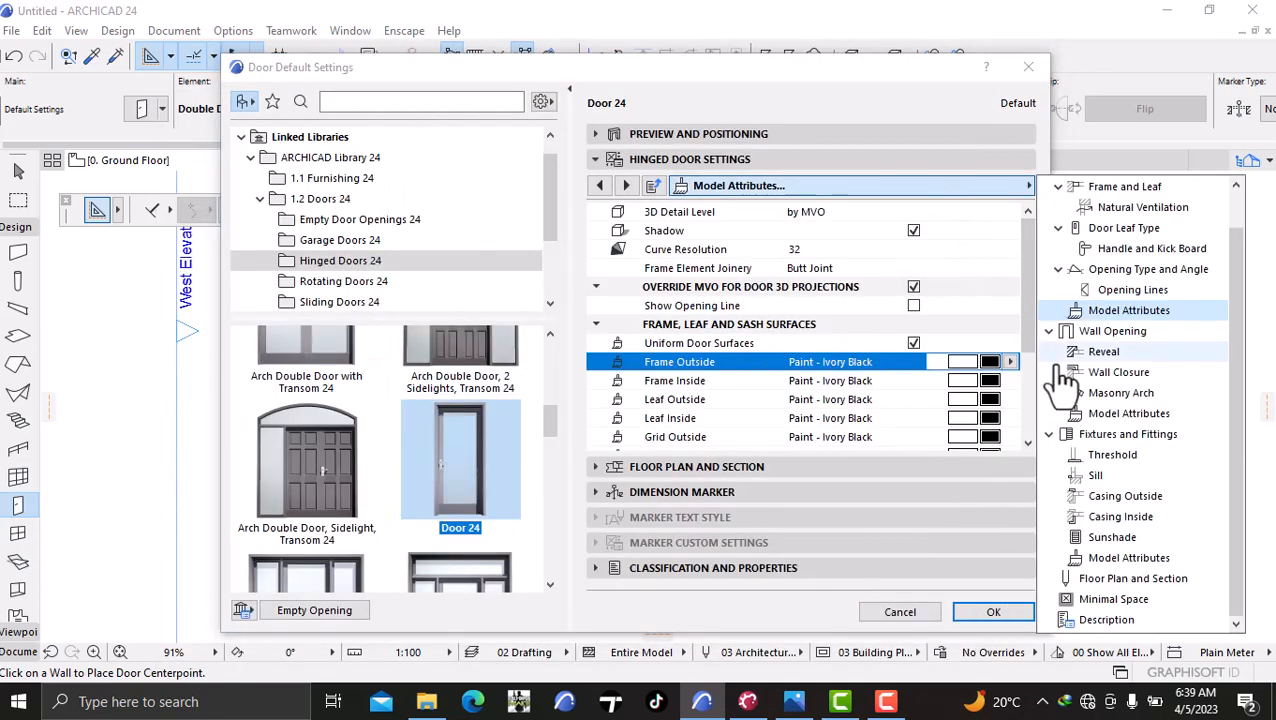
{"action": "left_click", "coordinate": [1125, 497]}
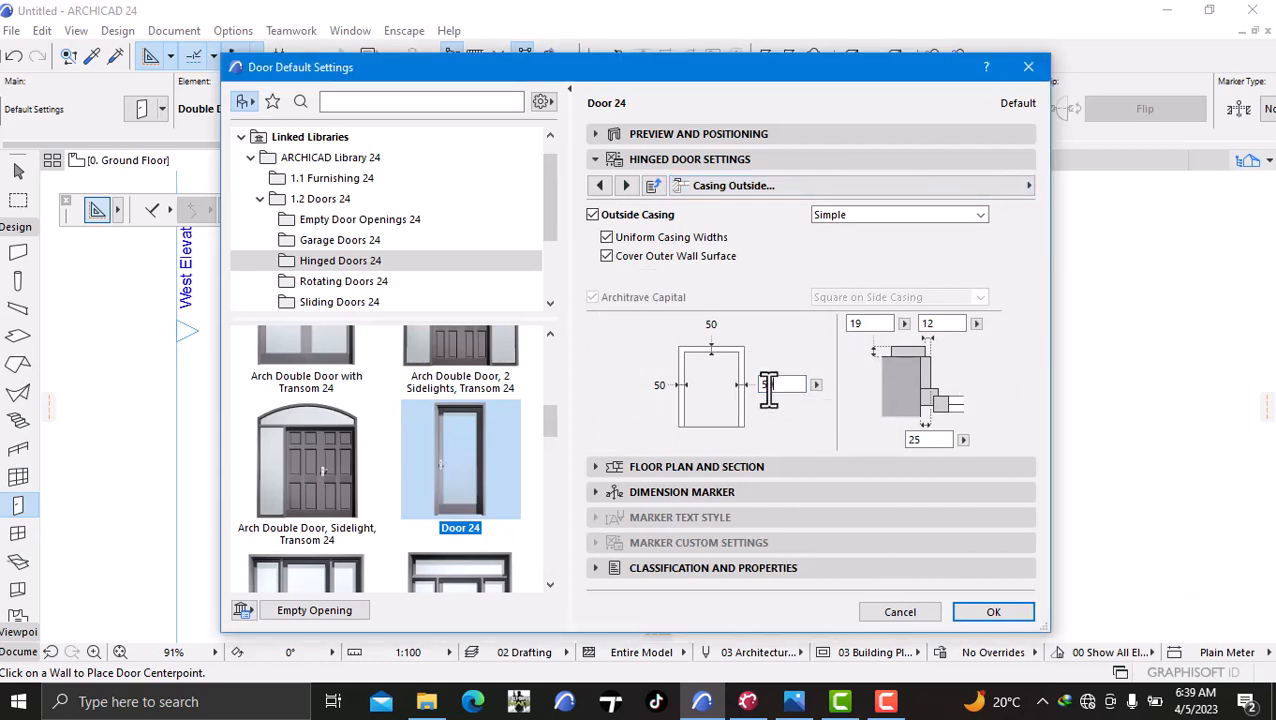
{"action": "left_click", "coordinate": [768, 390]}
{"action": "type", "text": "100"}
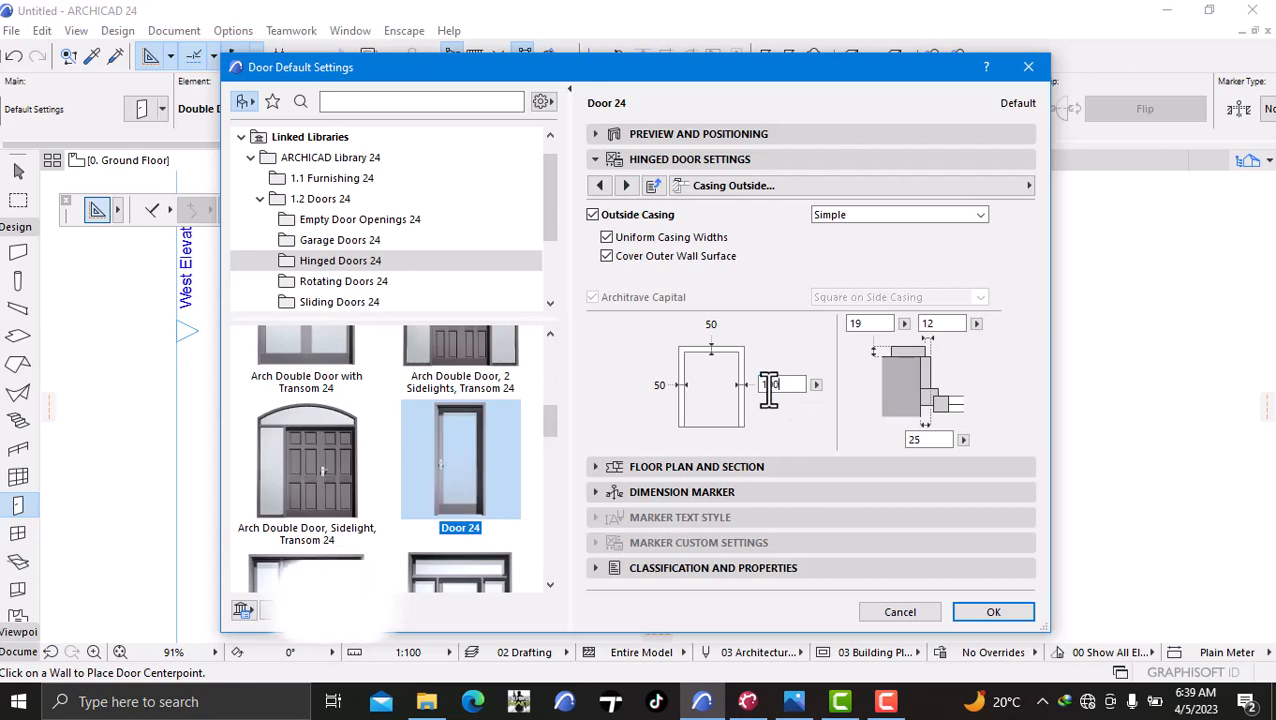
{"action": "left_click", "coordinate": [751, 302]}
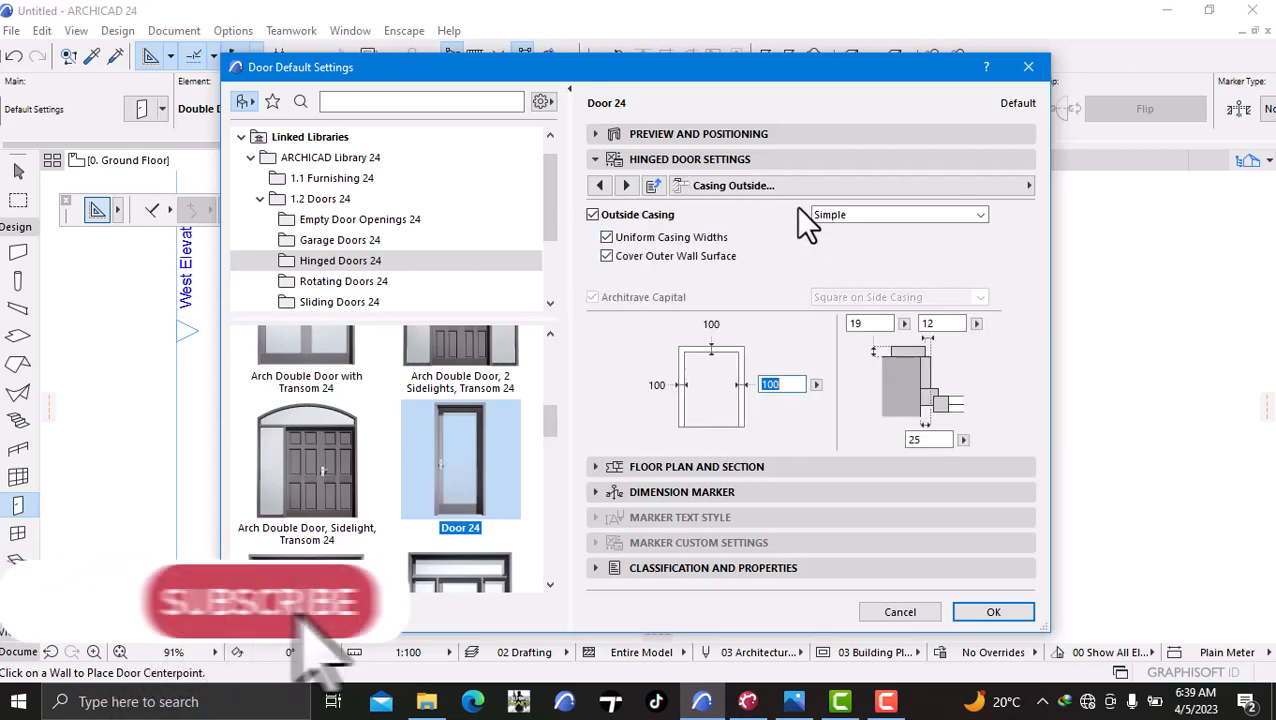
- Assign Paint - Glossy White to the single door's casing surfaces and accept the default door settings
{"action": "left_click", "coordinate": [800, 188]}
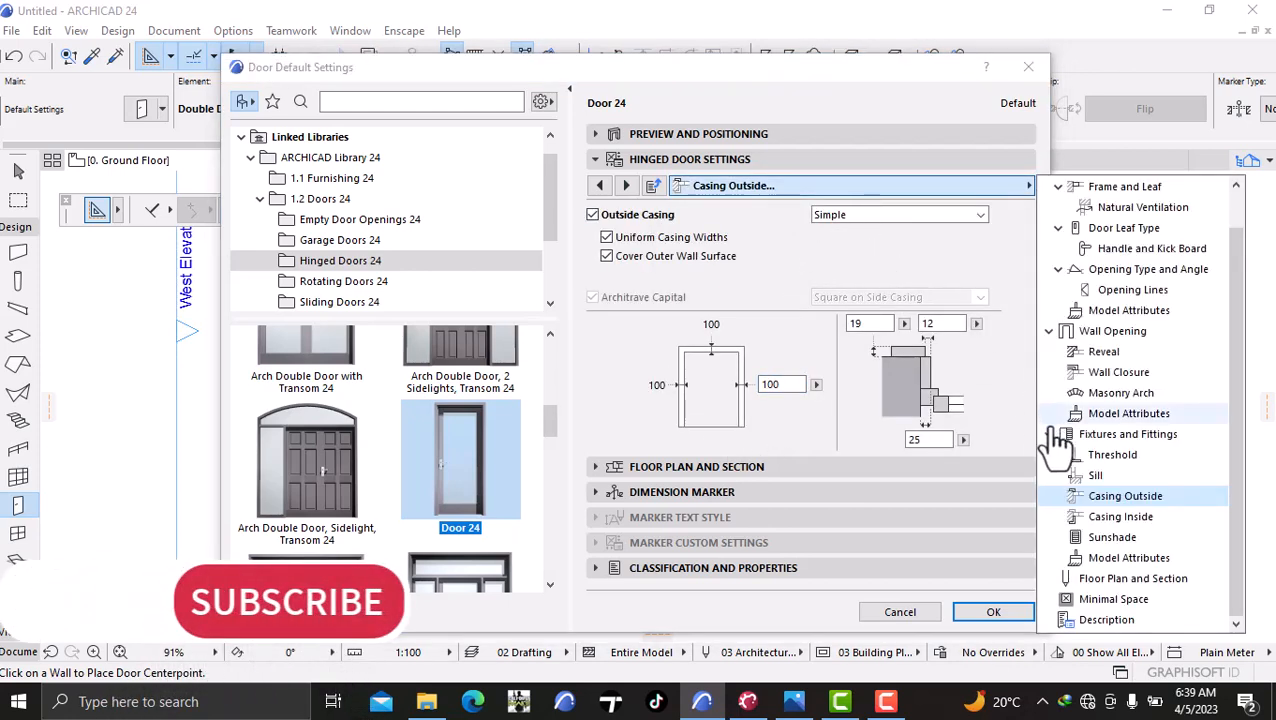
{"action": "left_click", "coordinate": [1126, 560]}
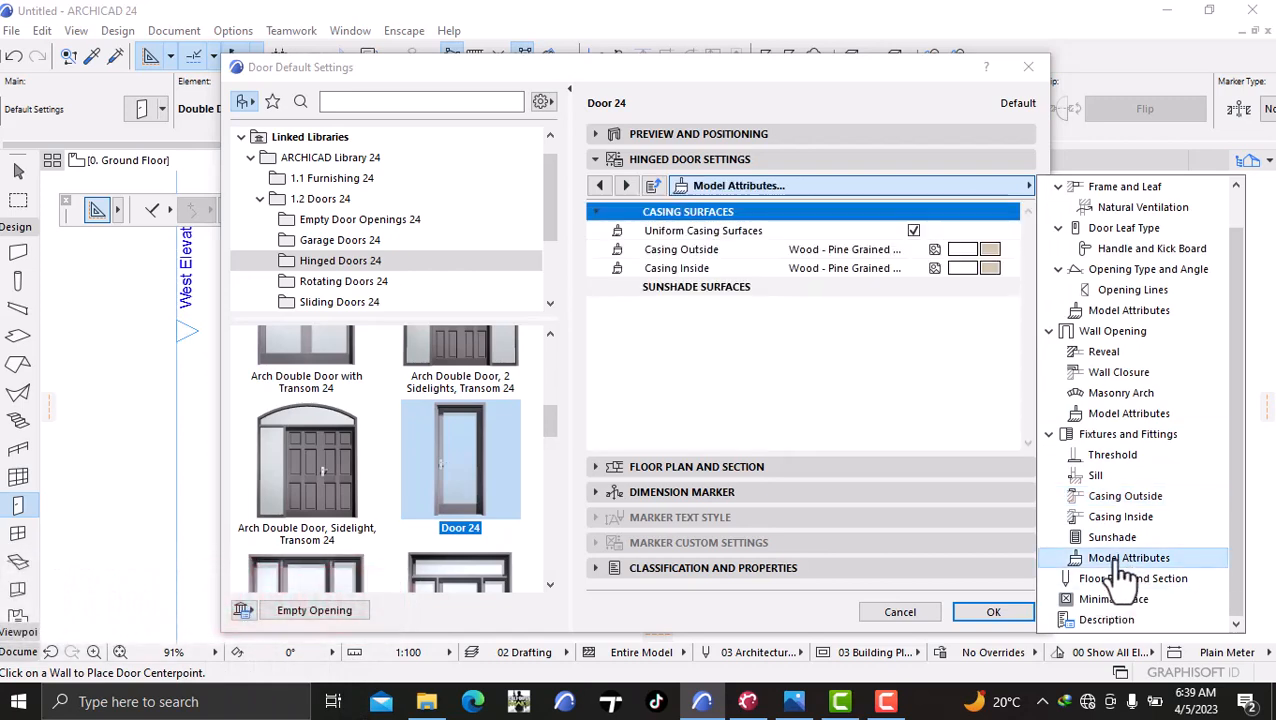
{"action": "left_click", "coordinate": [989, 250]}
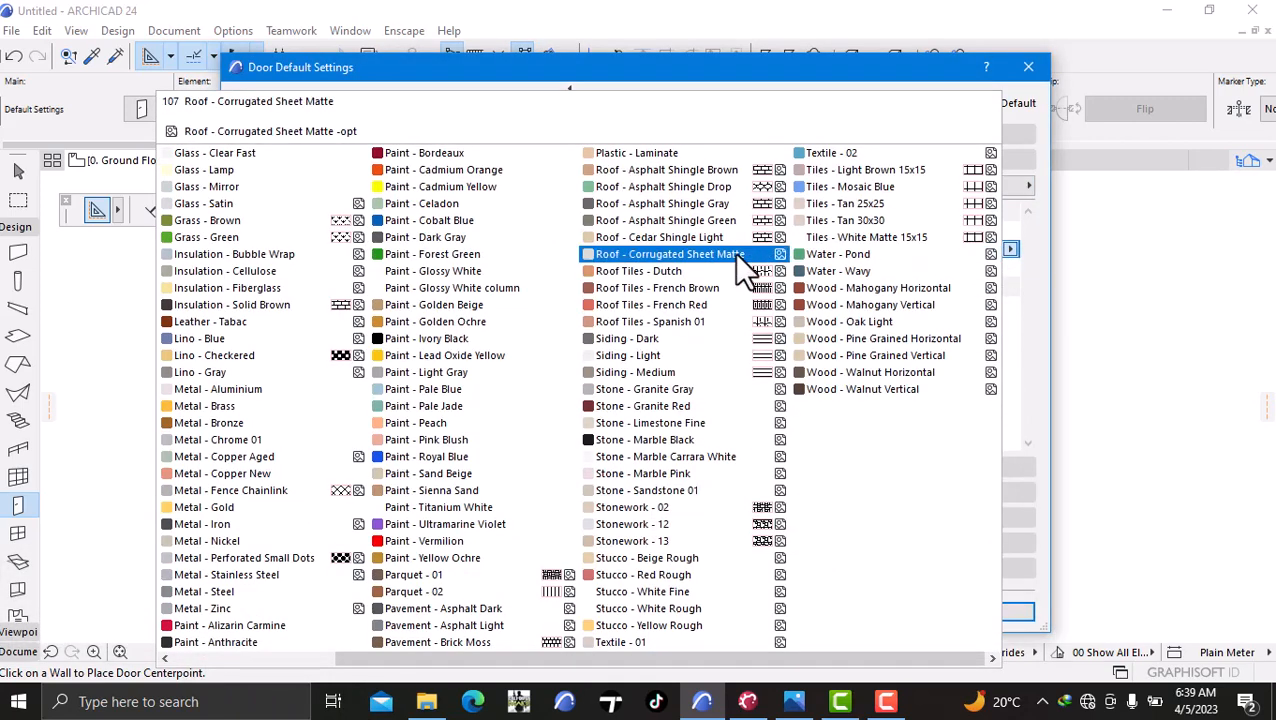
{"action": "left_click", "coordinate": [442, 271]}
{"action": "left_click", "coordinate": [993, 612]}
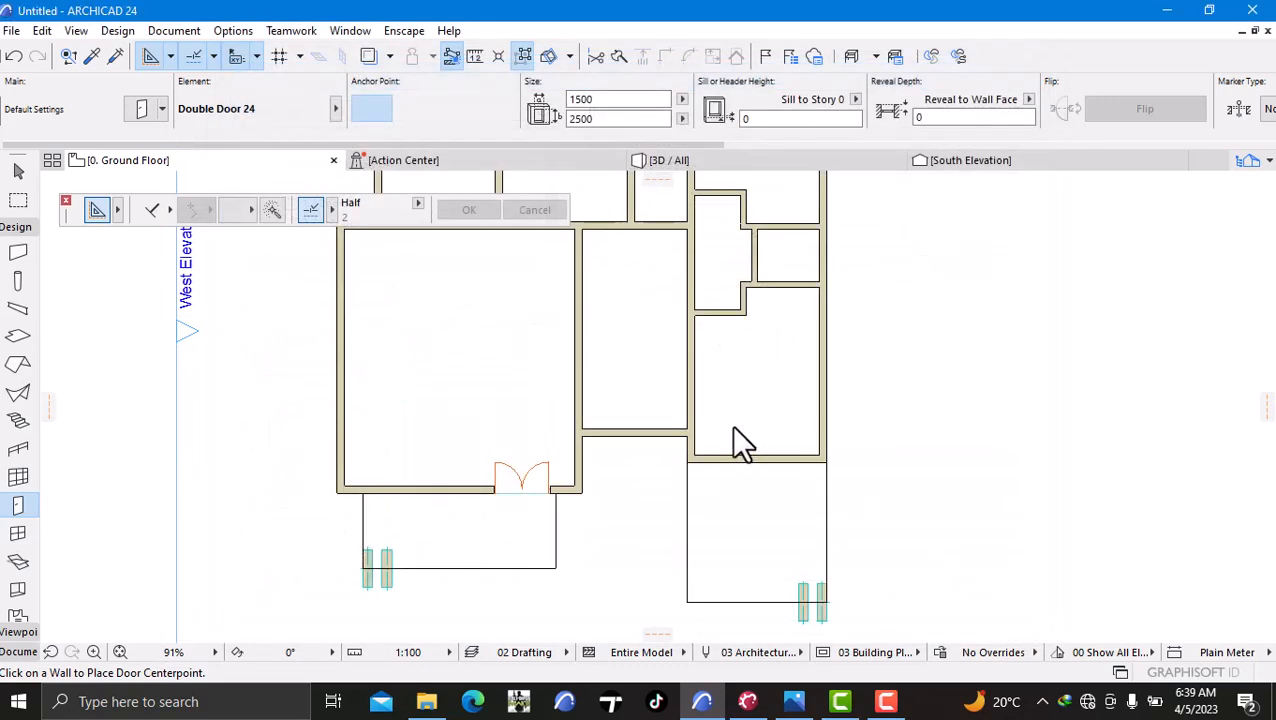
- Place two single doors in the side walls of the open rear area, the right one swinging into it and the left one into the adjoining small room
{"action": "middle_click_drag", "start_coordinate": [623, 365], "coordinate": [627, 505]}
{"action": "scroll", "coordinate": [578, 361], "scroll_direction": "down", "scroll_amount": 4}
{"action": "scroll", "coordinate": [580, 300], "scroll_direction": "up", "scroll_amount": 3}
{"action": "scroll", "coordinate": [580, 300], "scroll_direction": "up", "scroll_amount": 2}
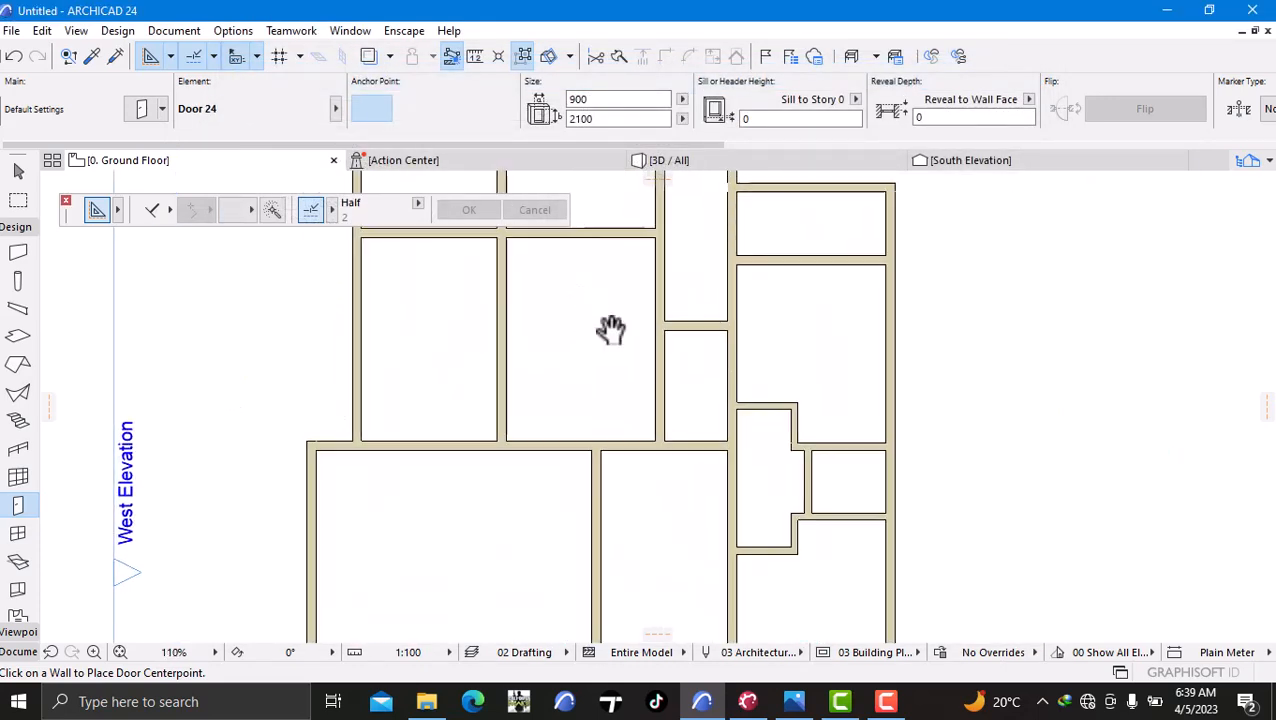
{"action": "middle_click_drag", "start_coordinate": [607, 333], "coordinate": [611, 463]}
{"action": "scroll", "coordinate": [625, 316], "scroll_direction": "up", "scroll_amount": 3}
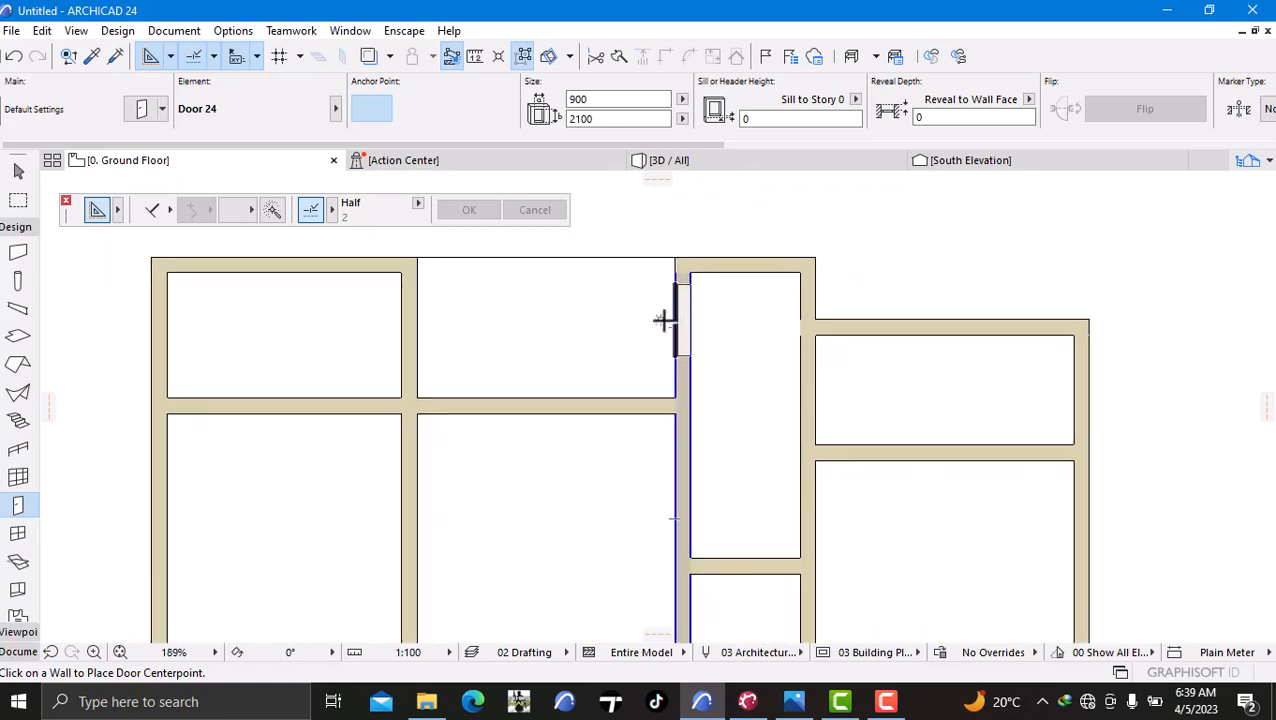
{"action": "left_click", "coordinate": [662, 319]}
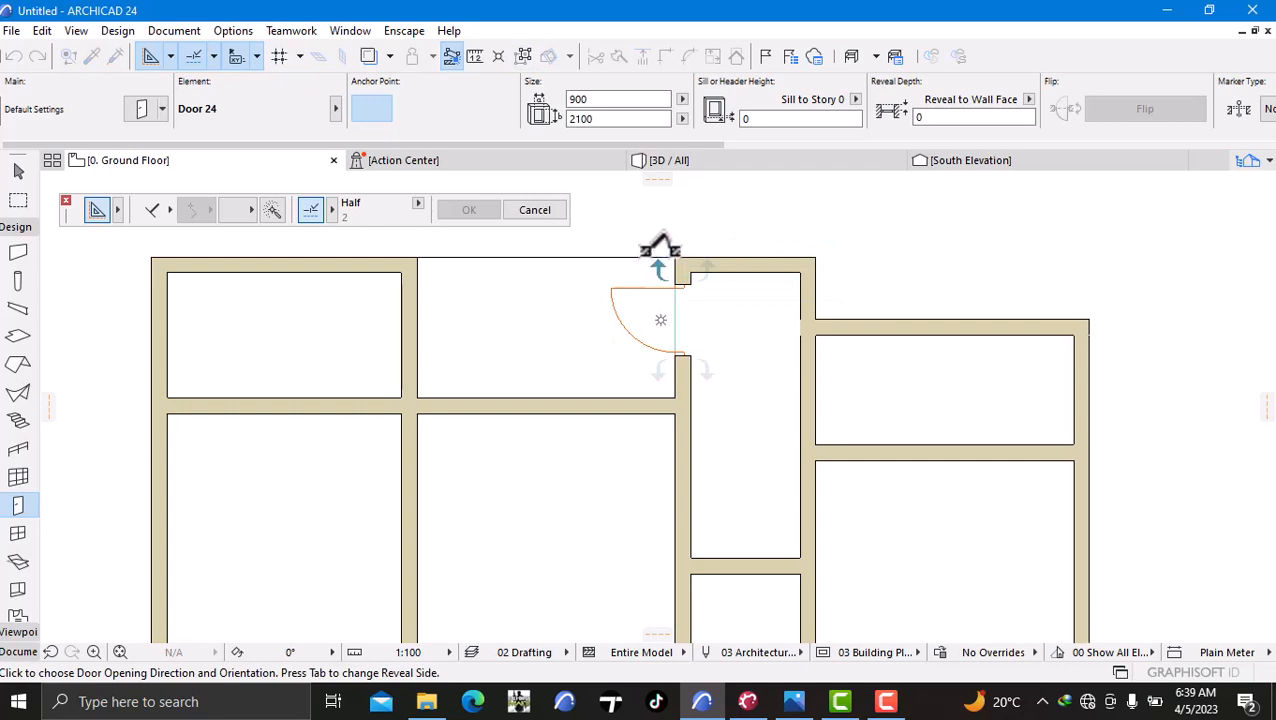
{"action": "left_click", "coordinate": [656, 262]}
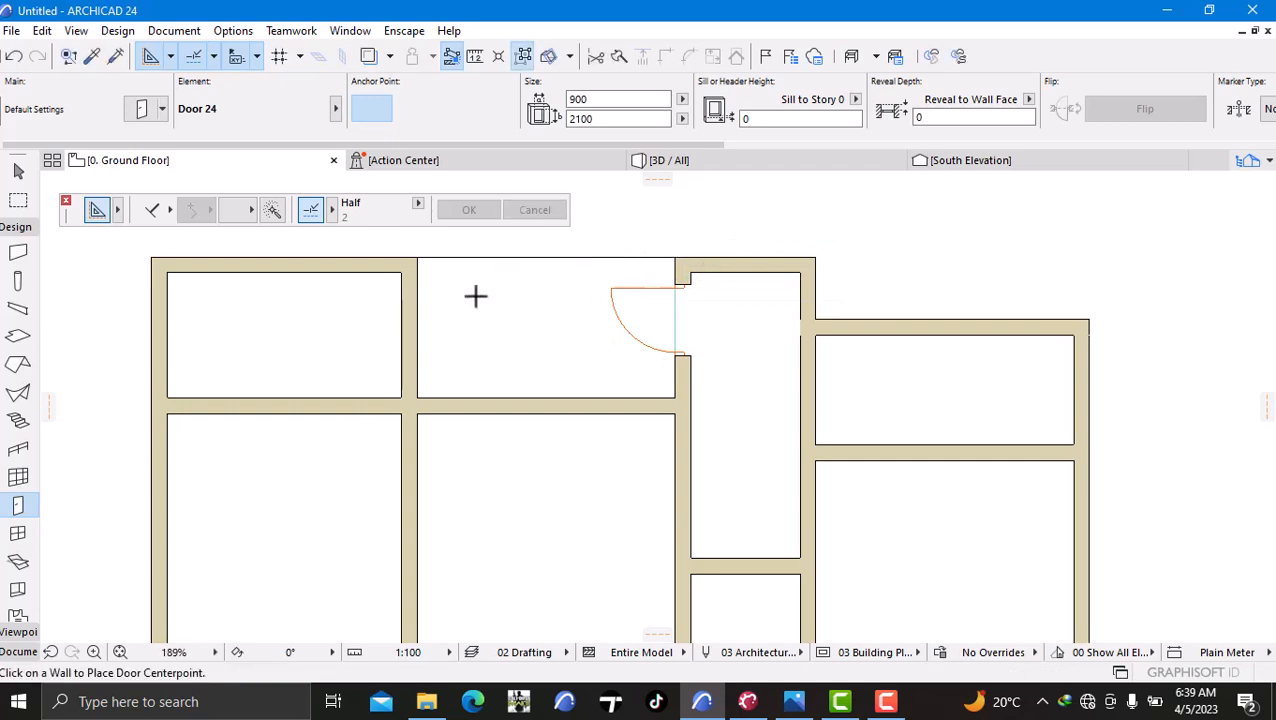
{"action": "left_click", "coordinate": [405, 354]}
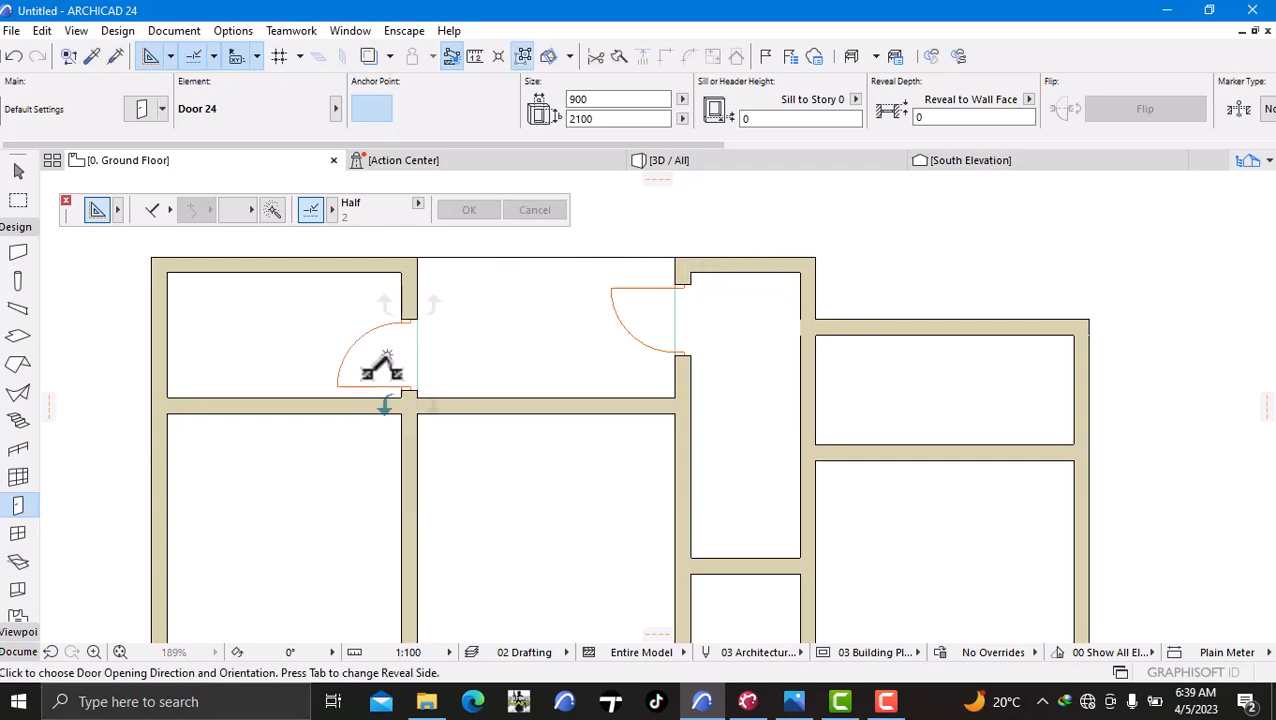
{"action": "left_click", "coordinate": [355, 435]}
- Reset the default door's parameters by choosing Door with 2 Sidelights 24 and switching back to Door 24 in the door settings
{"action": "scroll", "coordinate": [415, 455], "scroll_direction": "down", "scroll_amount": 5}
{"action": "middle_click_drag", "start_coordinate": [415, 455], "coordinate": [398, 357]}
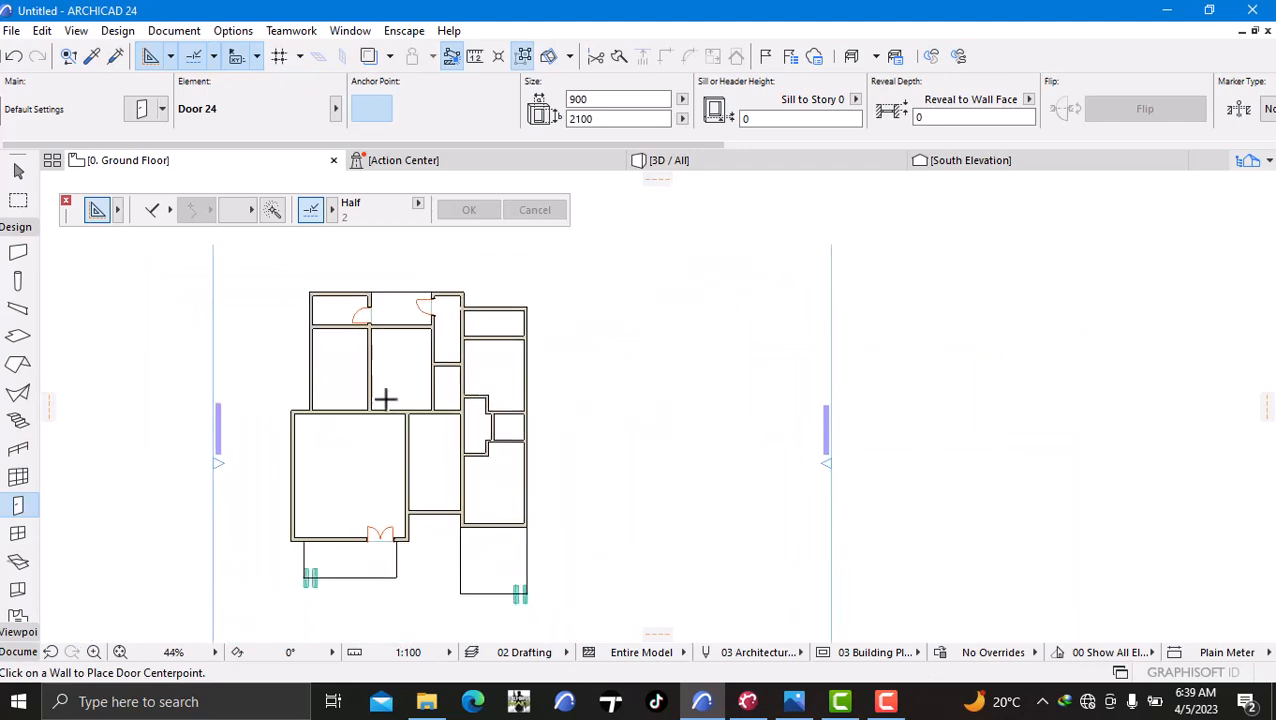
{"action": "scroll", "coordinate": [392, 438], "scroll_direction": "up", "scroll_amount": 1}
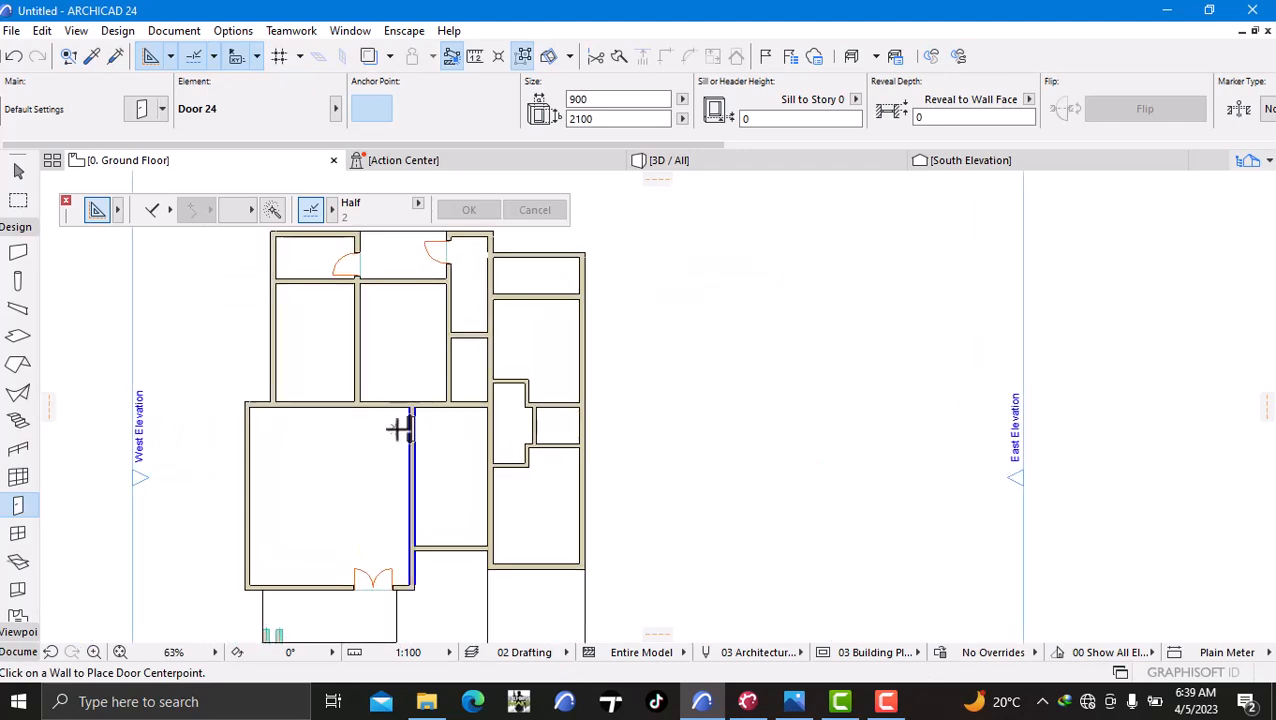
{"action": "scroll", "coordinate": [399, 428], "scroll_direction": "down", "scroll_amount": 3}
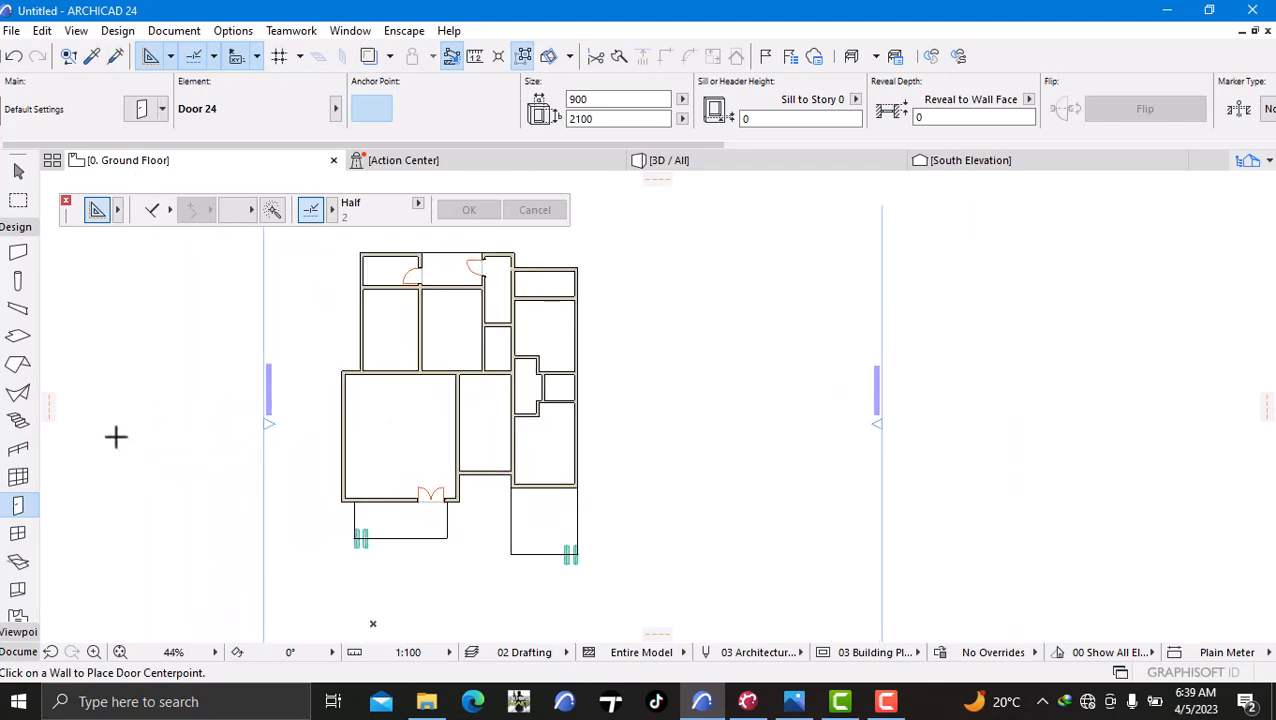
{"action": "double_click", "coordinate": [17, 510]}
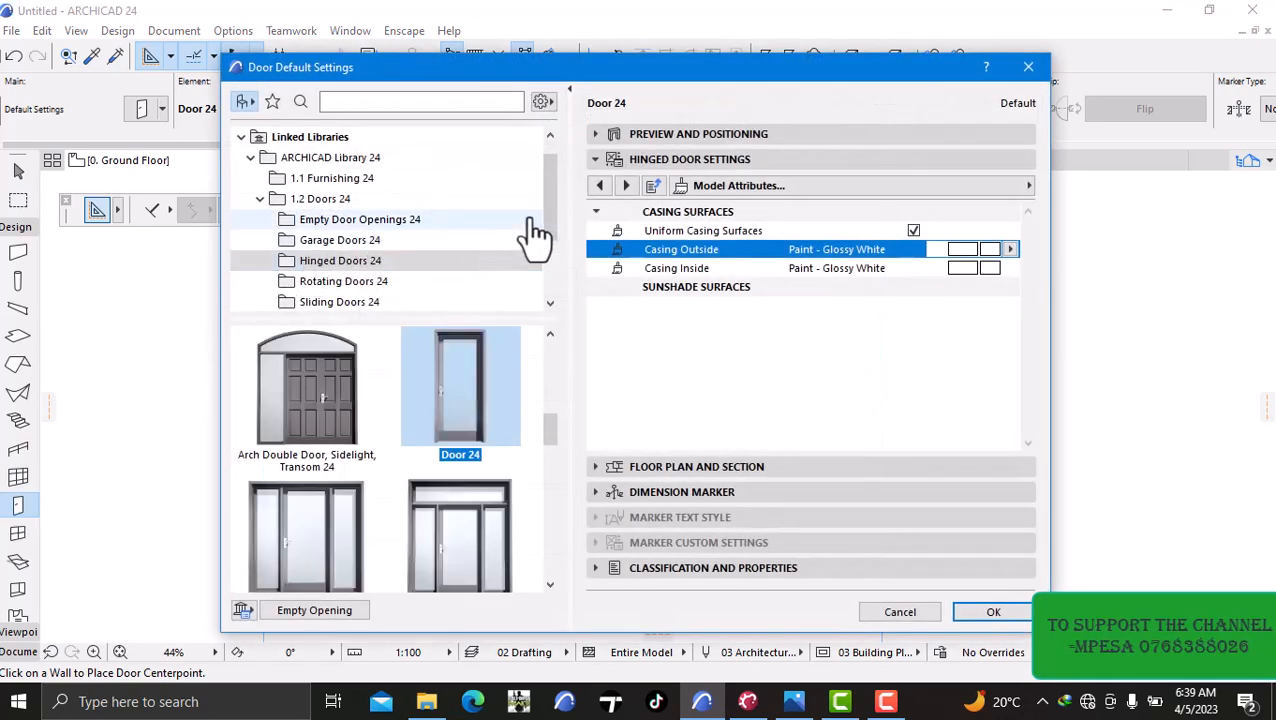
{"action": "left_click", "coordinate": [715, 179]}
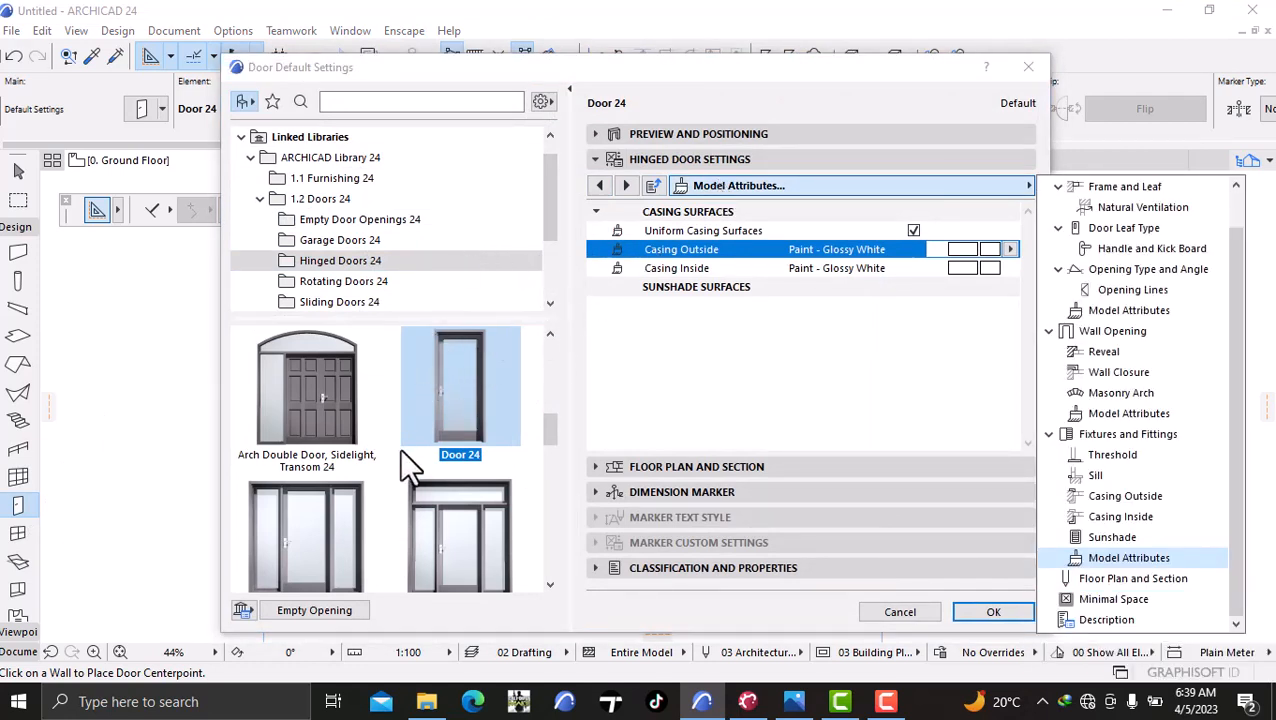
{"action": "left_click", "coordinate": [320, 498]}
{"action": "left_click", "coordinate": [313, 505]}
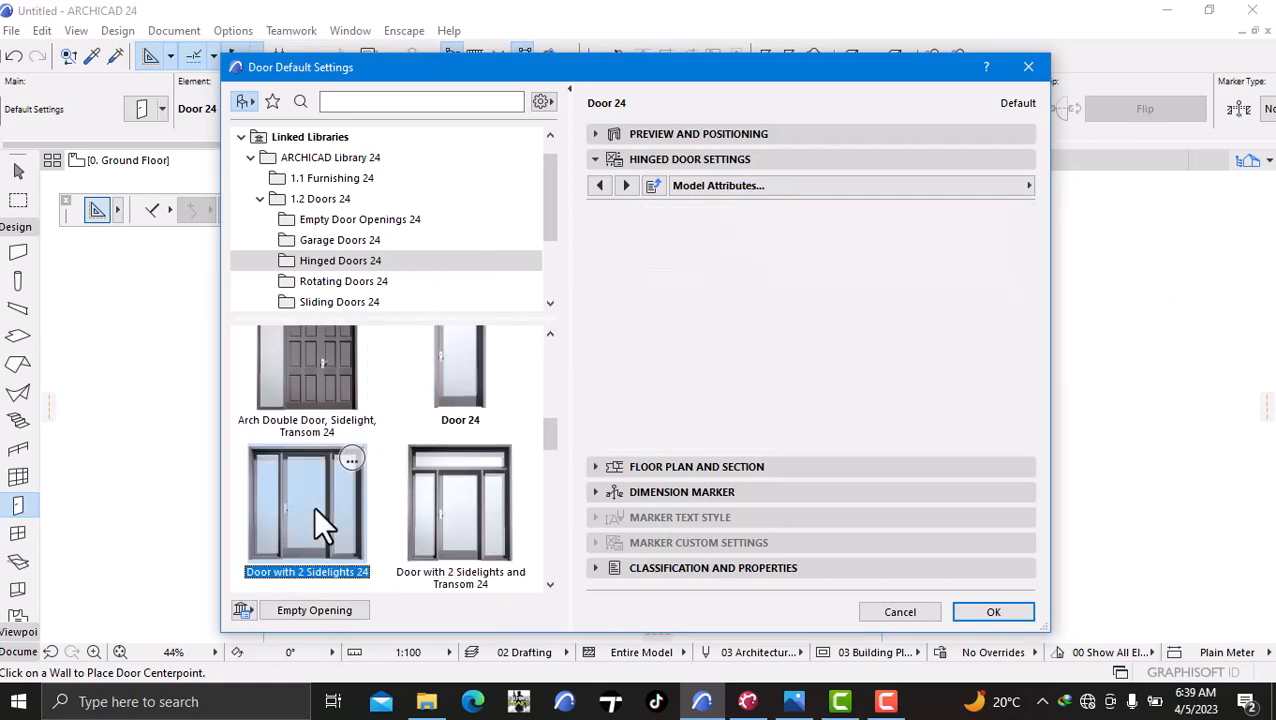
{"action": "left_click", "coordinate": [438, 423]}
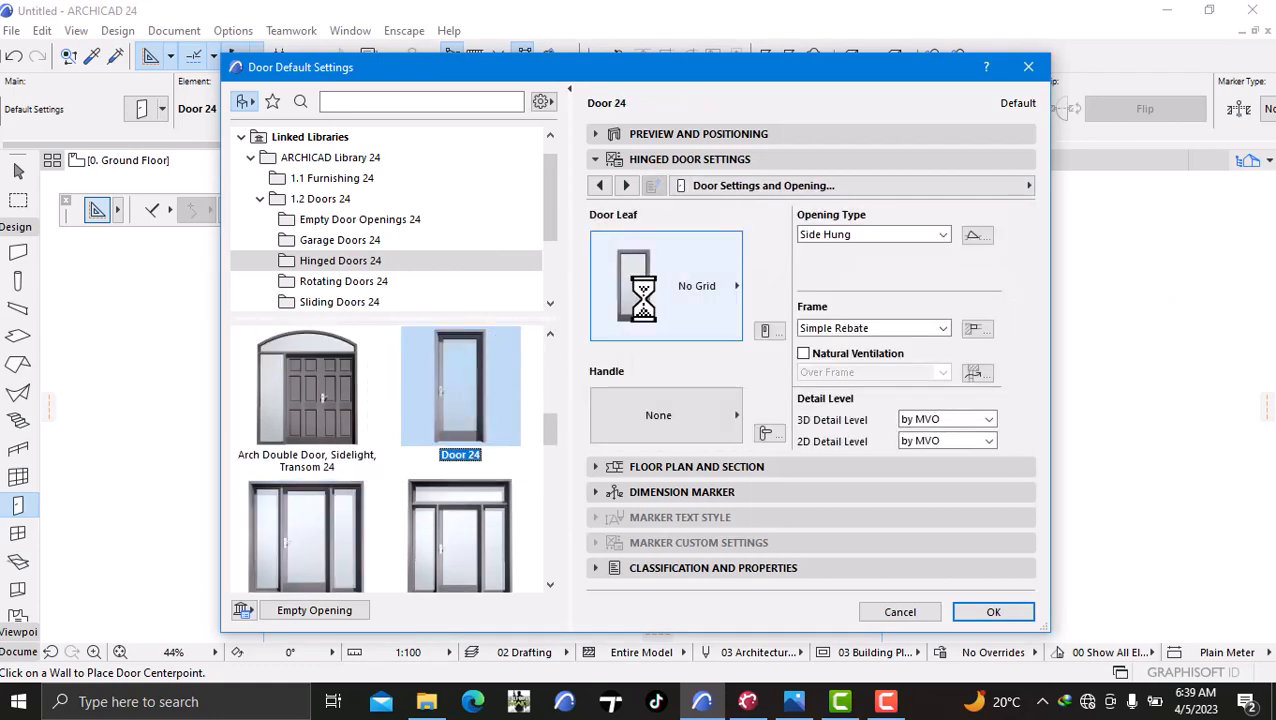
- Give the default single door a Style 4 leaf and a Knob 3 handle
{"action": "left_click", "coordinate": [683, 307]}
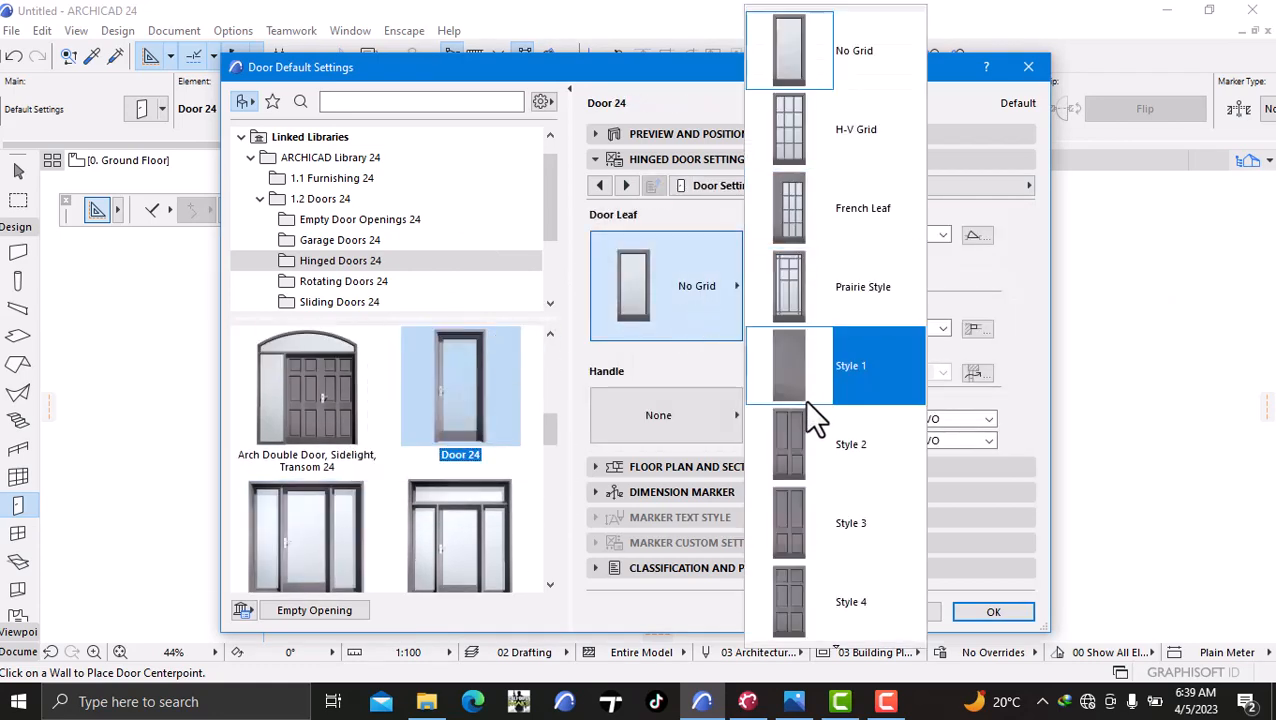
{"action": "left_click", "coordinate": [843, 576]}
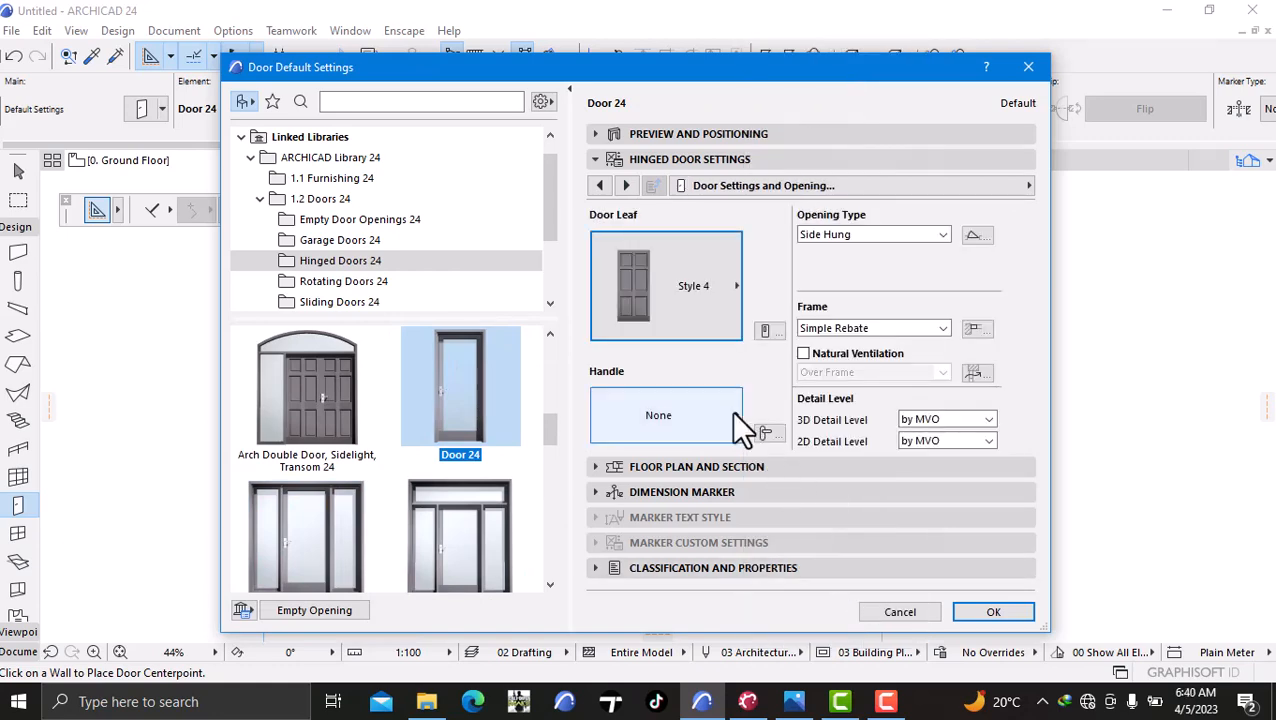
{"action": "left_click", "coordinate": [735, 413]}
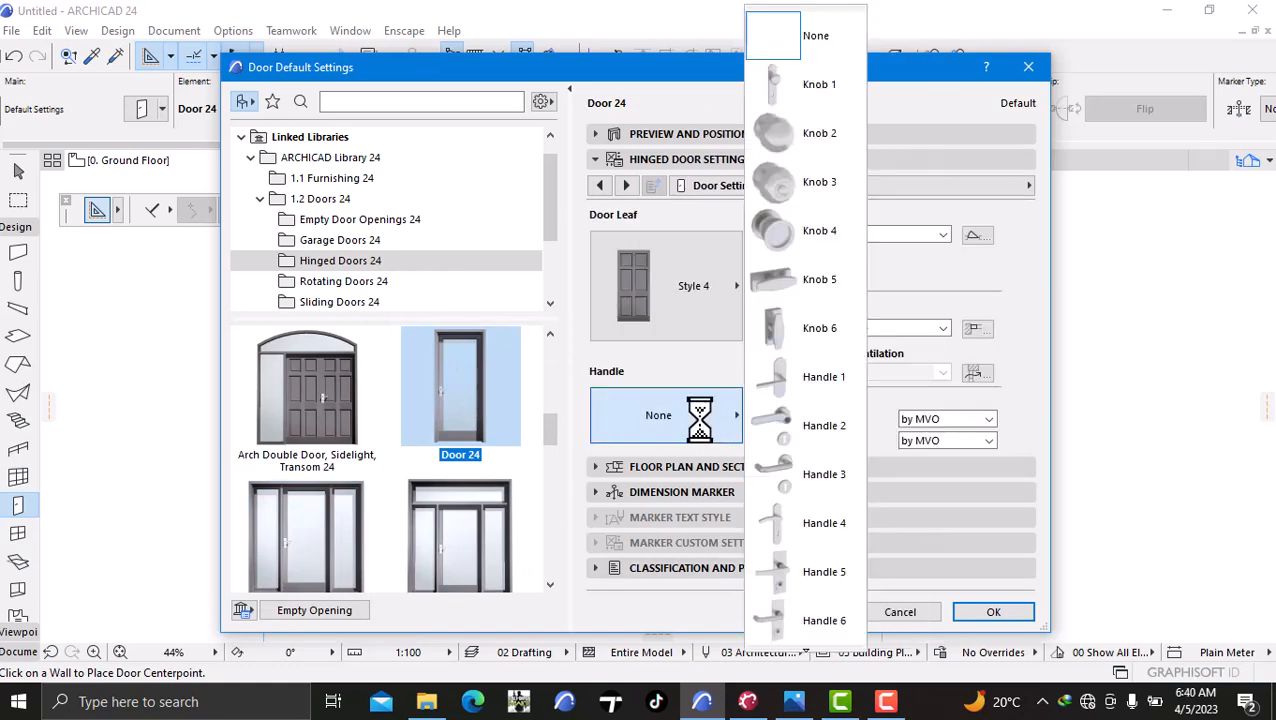
{"action": "left_click", "coordinate": [805, 182]}
- Override the Style 4 door's model view options for 3D projections and turn off its opening line
{"action": "left_click", "coordinate": [754, 189]}
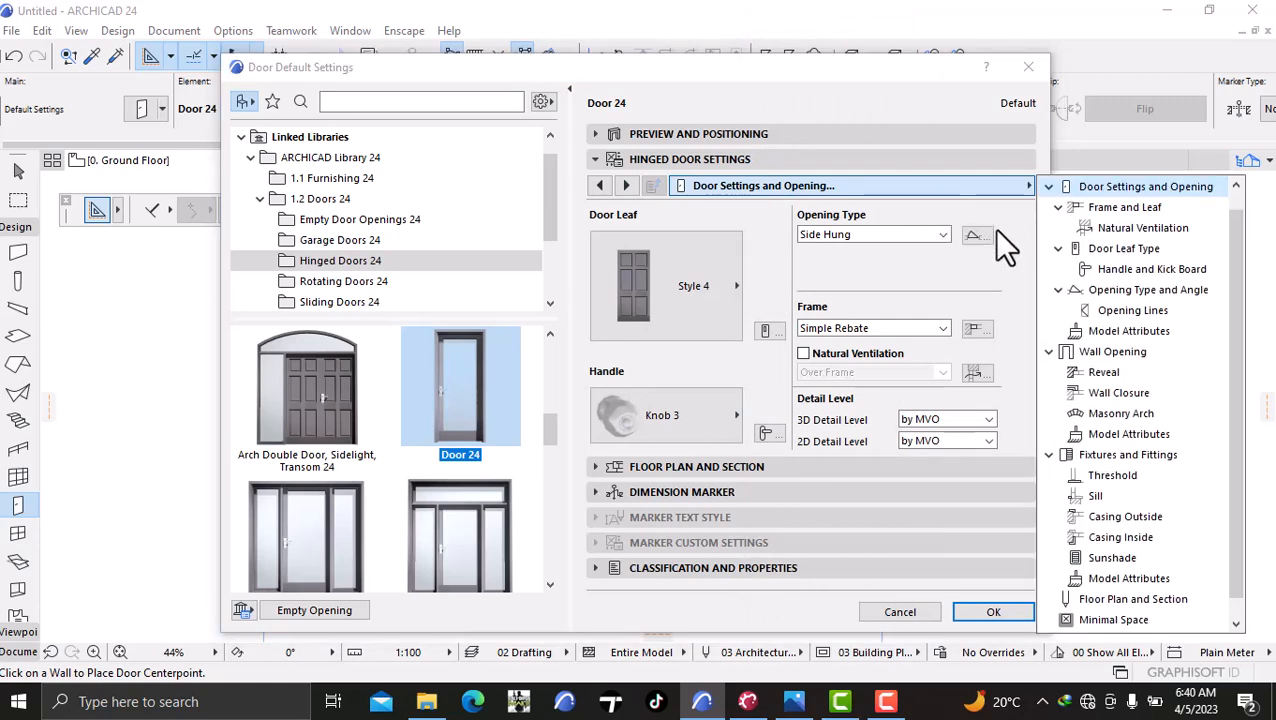
{"action": "left_click", "coordinate": [1108, 310]}
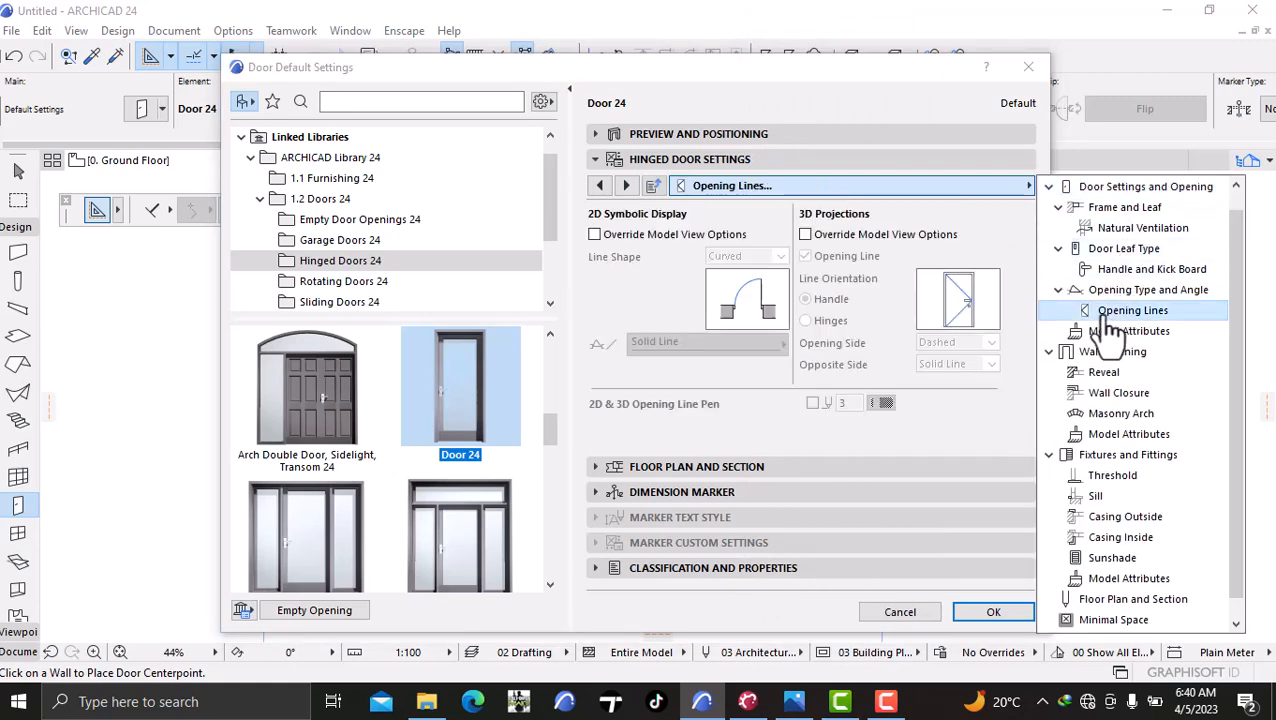
{"action": "left_click", "coordinate": [806, 234]}
{"action": "left_click", "coordinate": [806, 256]}
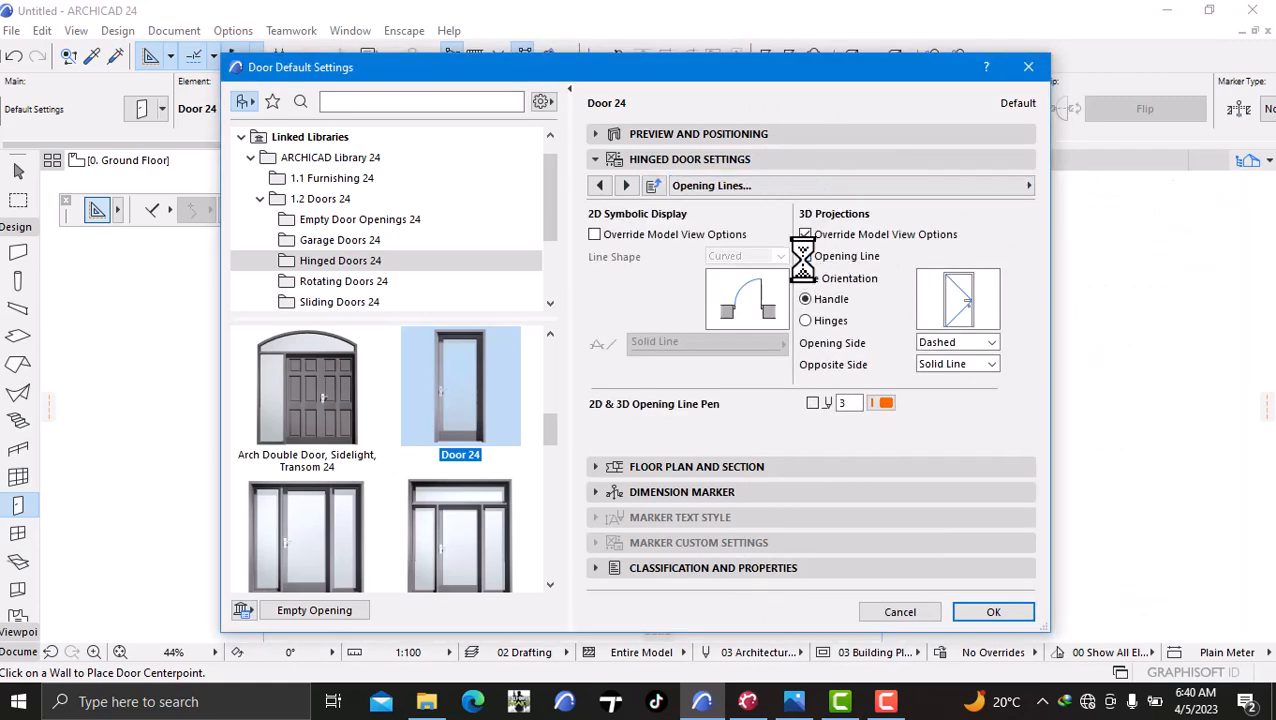
- Assign Wood - Mahogany Horizontal to the door's outside frame and apply it uniformly to all frame and leaf surfaces
{"action": "left_click", "coordinate": [830, 187]}
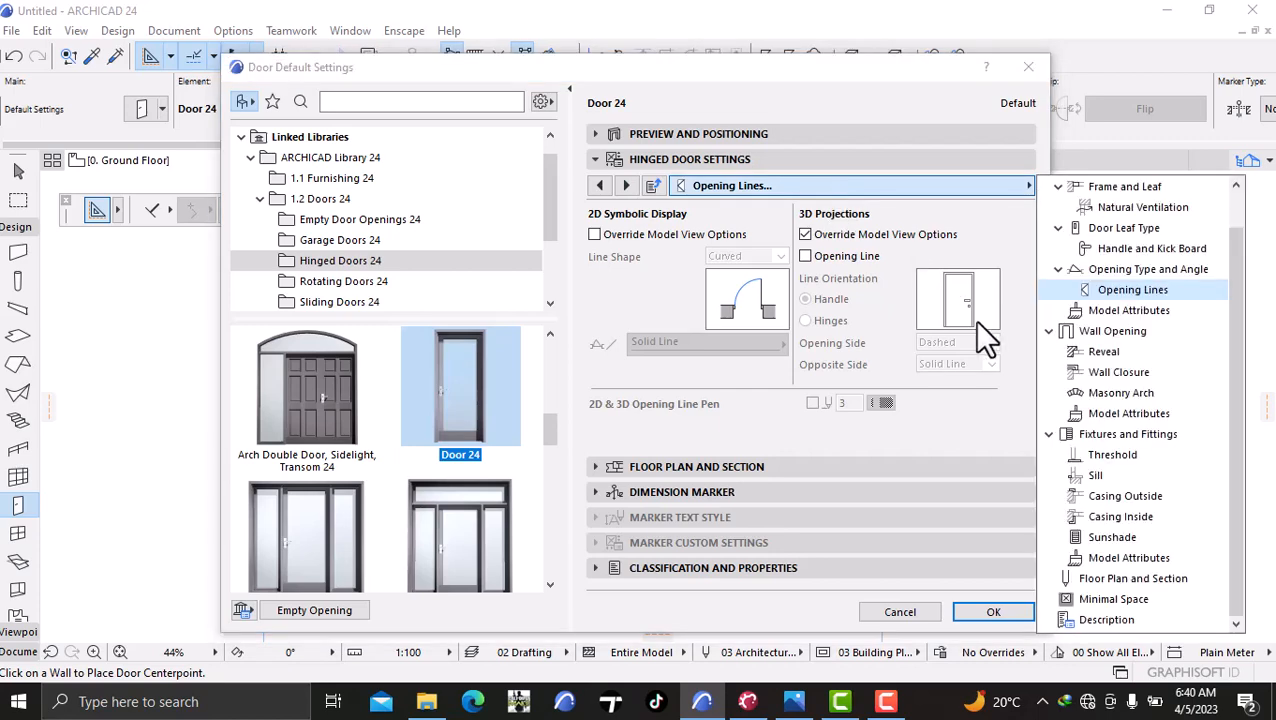
{"action": "left_click", "coordinate": [1110, 310]}
{"action": "left_click", "coordinate": [987, 362]}
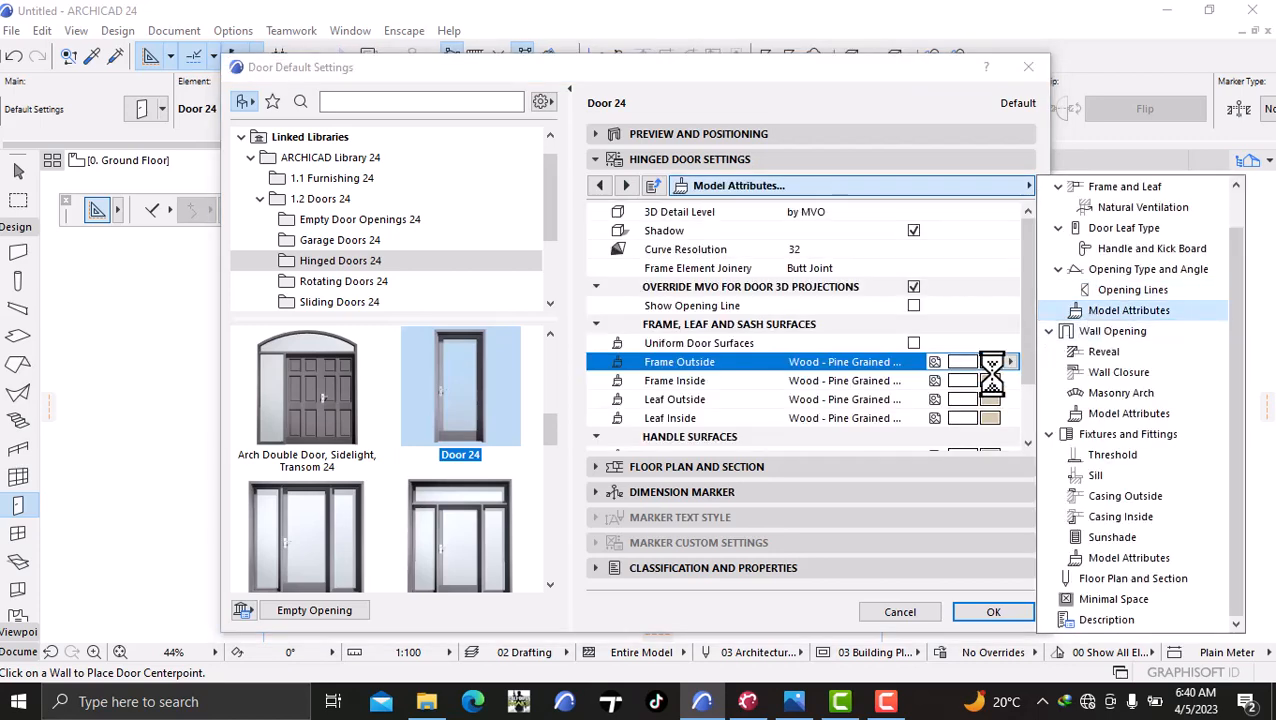
{"action": "left_click", "coordinate": [990, 362]}
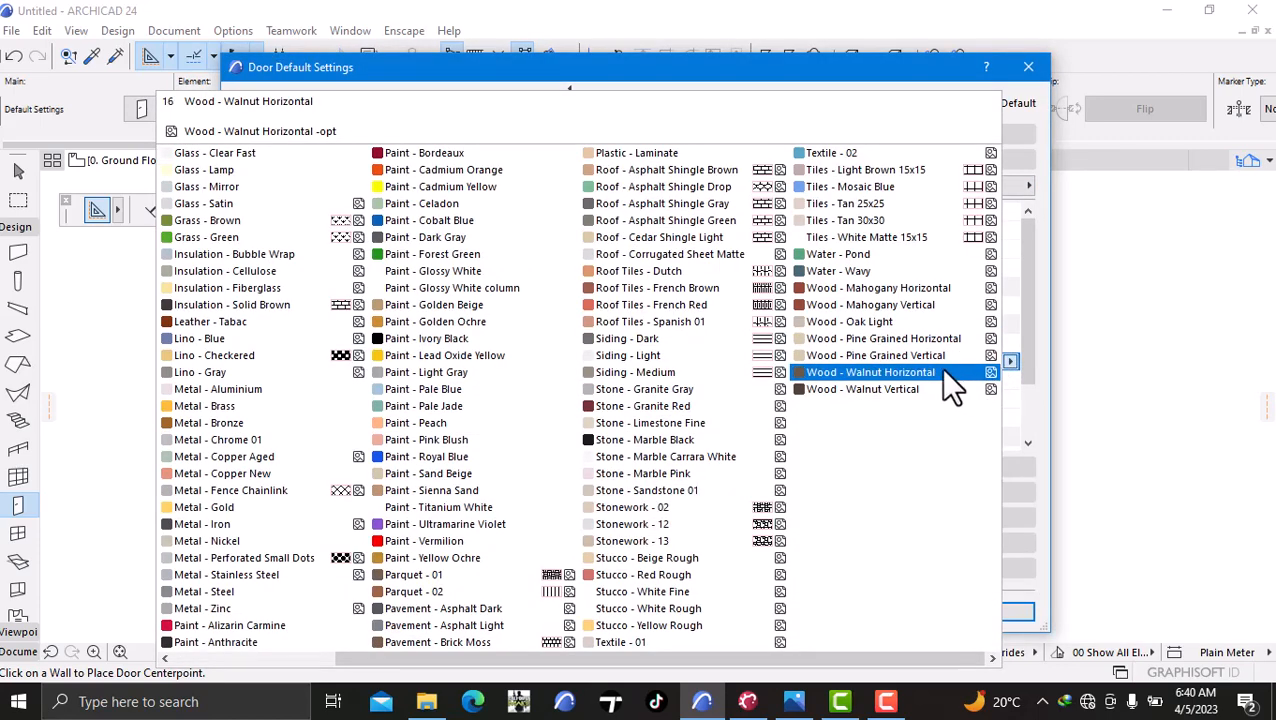
{"action": "left_click", "coordinate": [925, 288]}
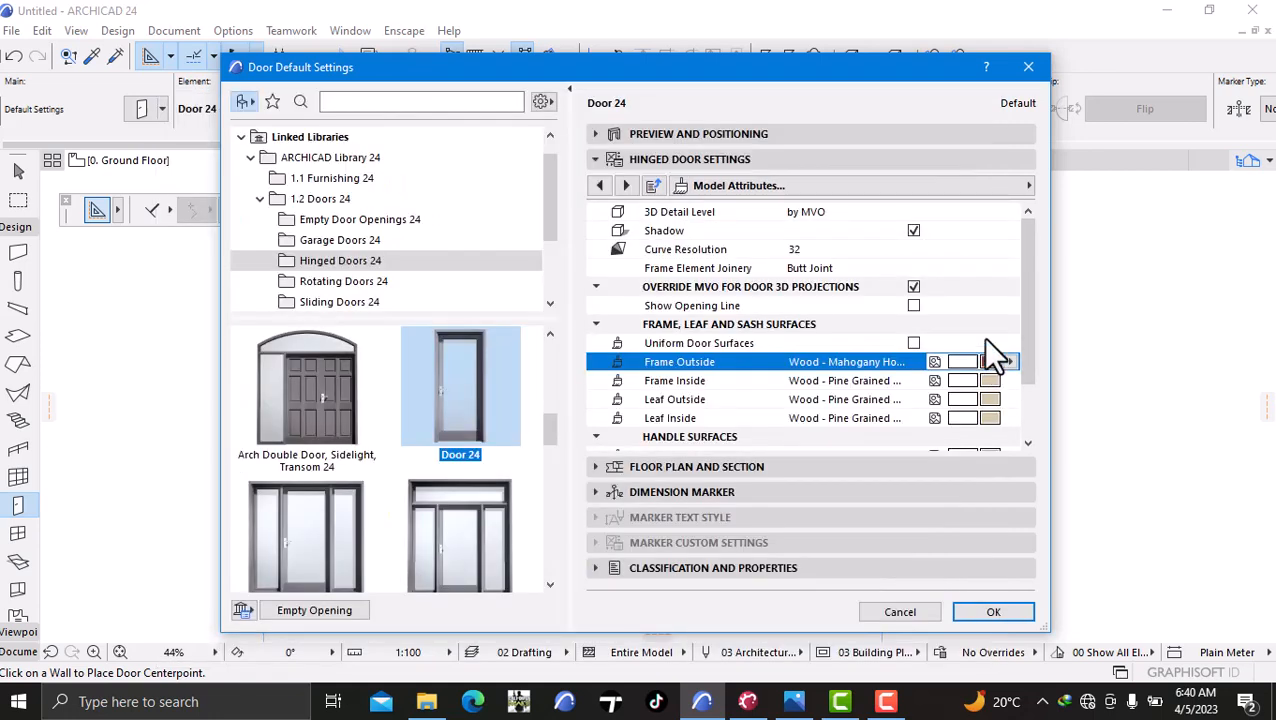
{"action": "left_click", "coordinate": [913, 343]}
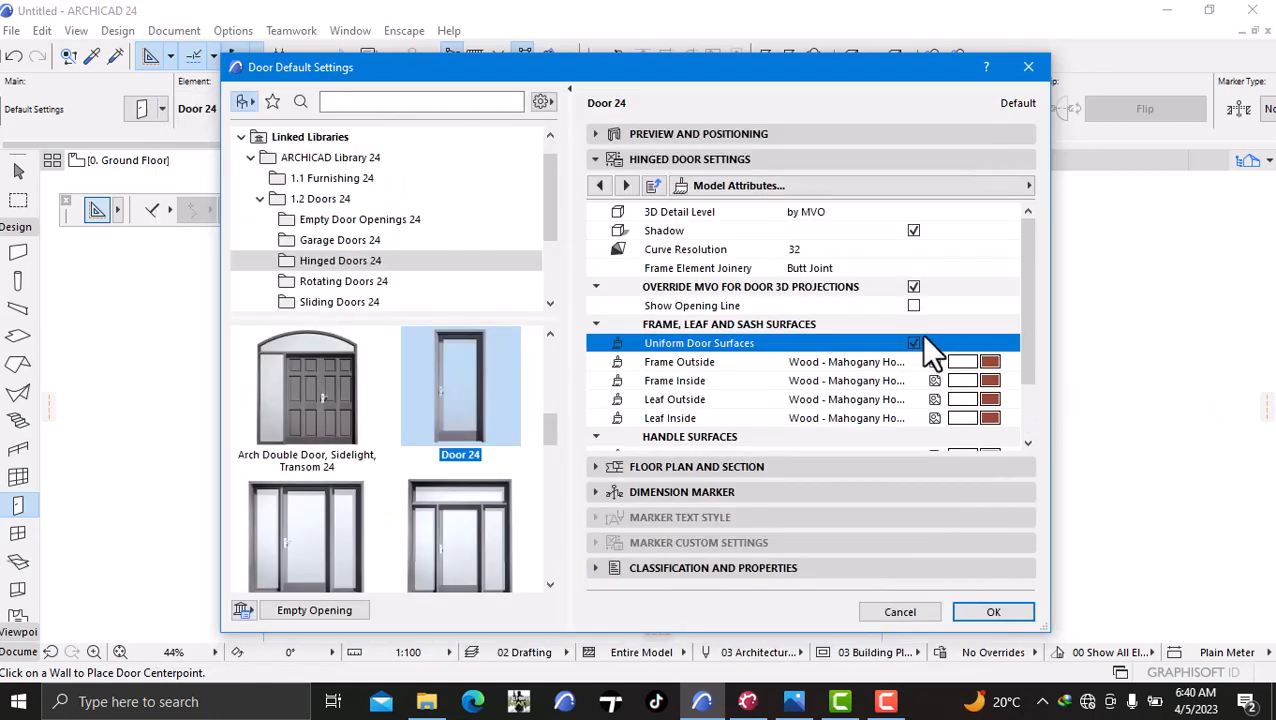
- Set the default door's outside casing width to 100, assign Paint - Glossy White to the uniform casing surfaces, and accept the settings
{"action": "left_click", "coordinate": [910, 188]}
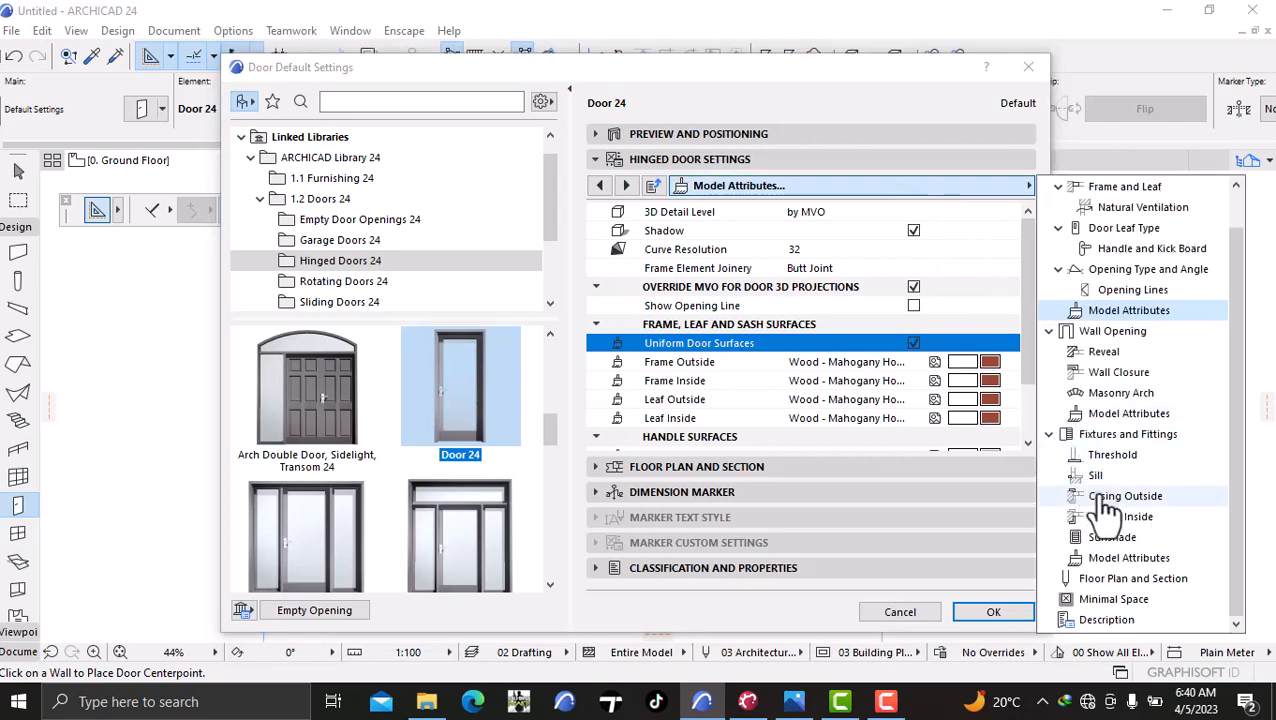
{"action": "left_click", "coordinate": [1100, 498]}
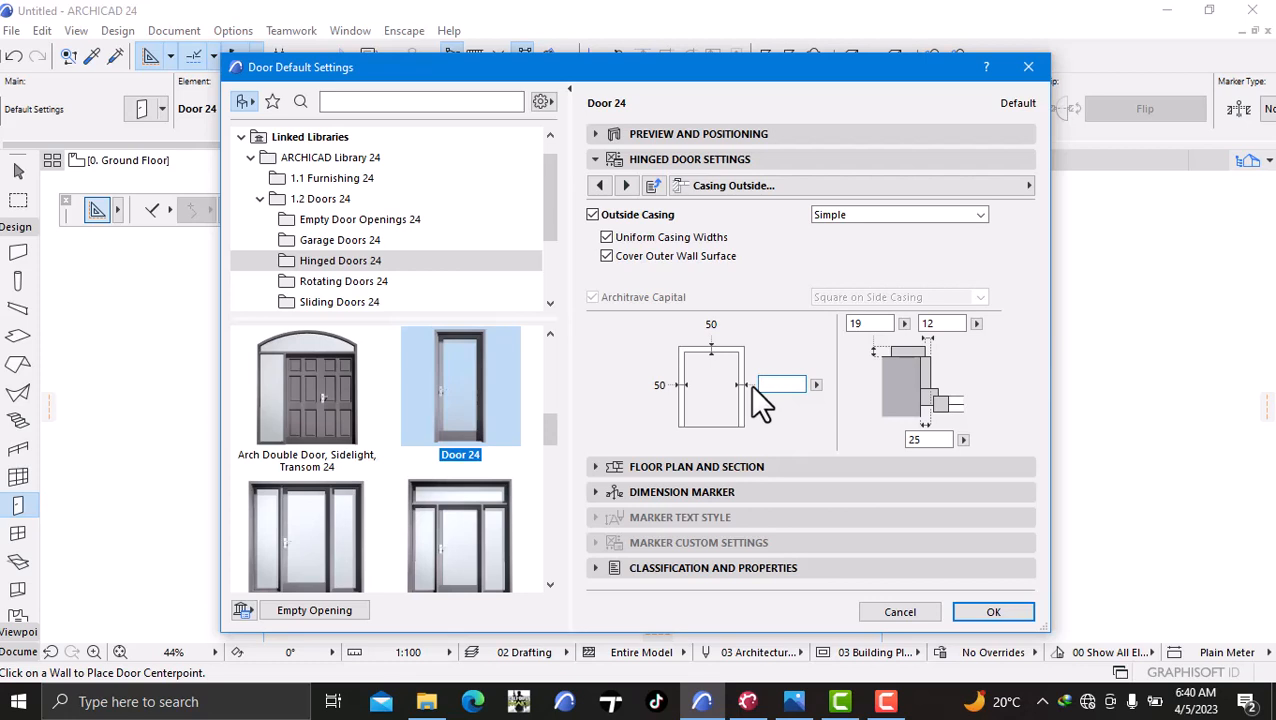
{"action": "left_click", "coordinate": [859, 186]}
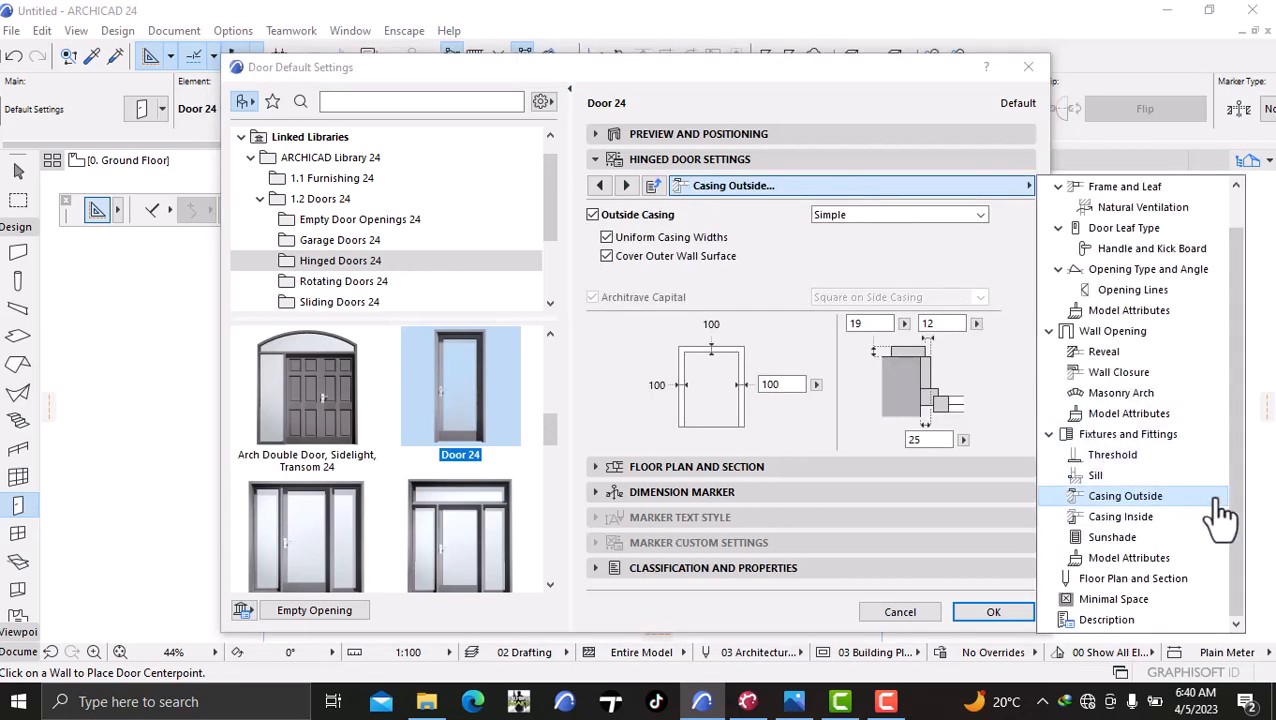
{"action": "left_click", "coordinate": [1126, 560]}
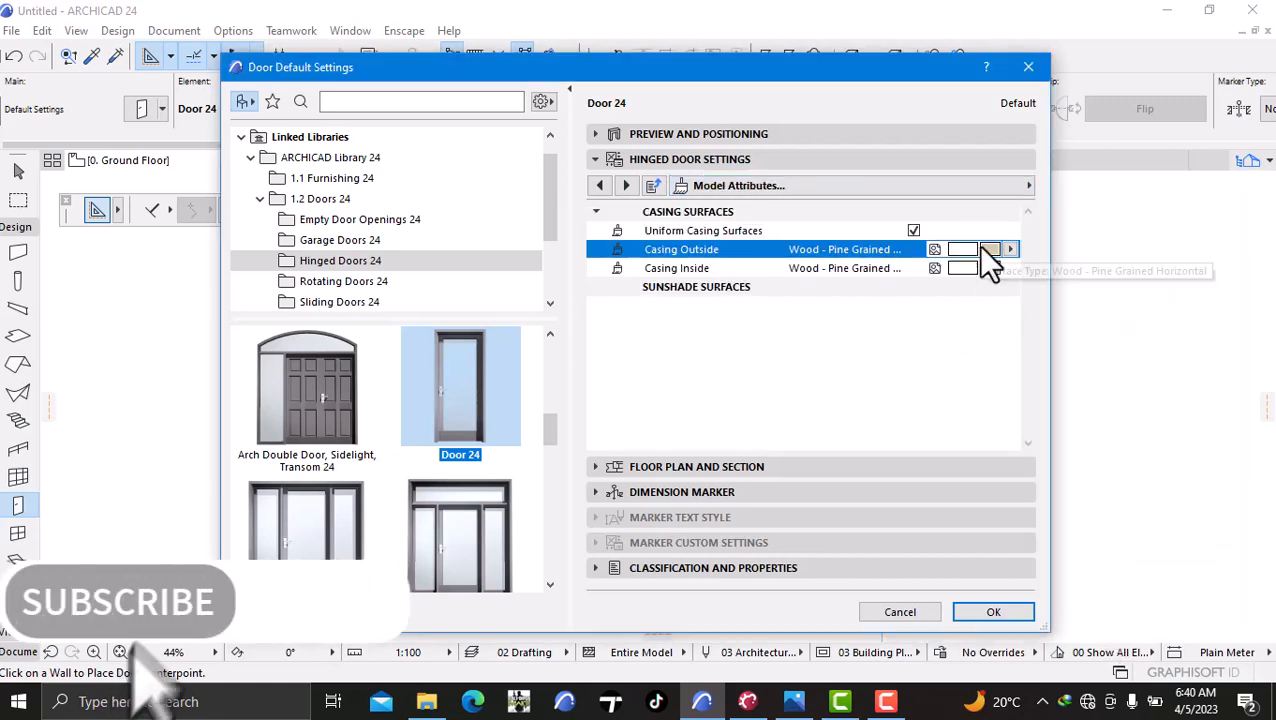
{"action": "left_click", "coordinate": [985, 250]}
{"action": "left_click", "coordinate": [470, 270]}
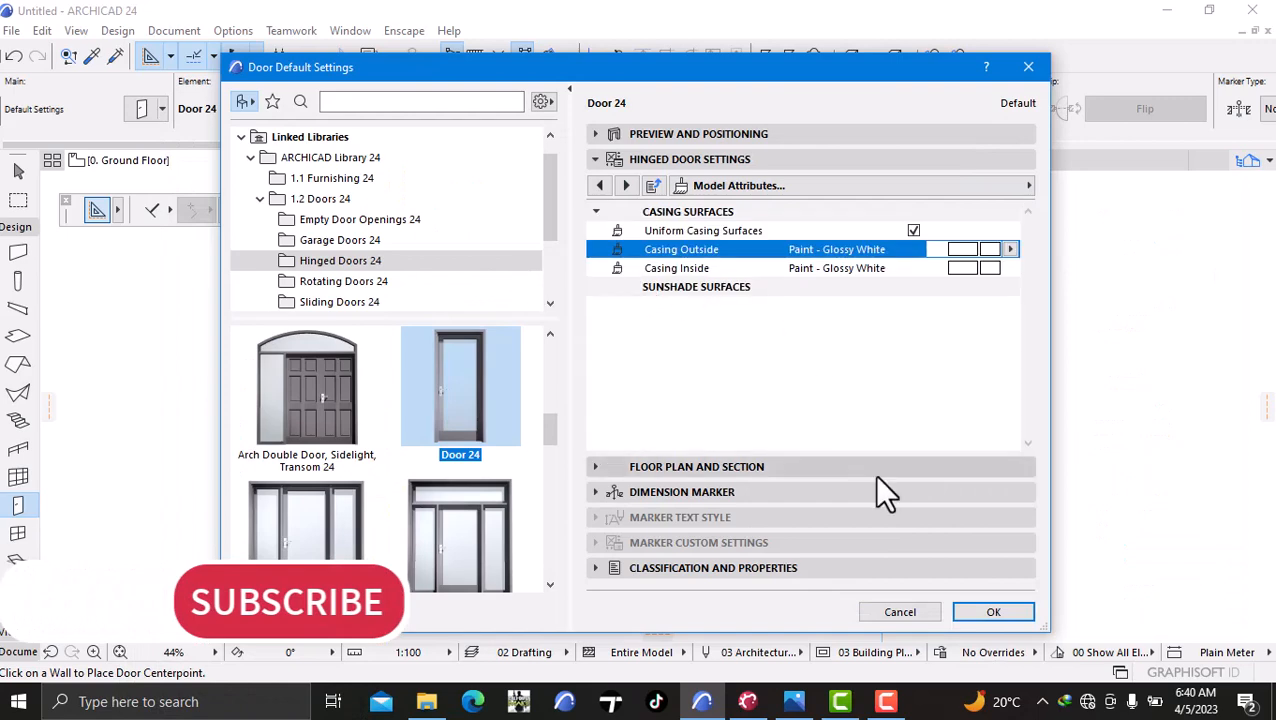
{"action": "left_click", "coordinate": [975, 606]}
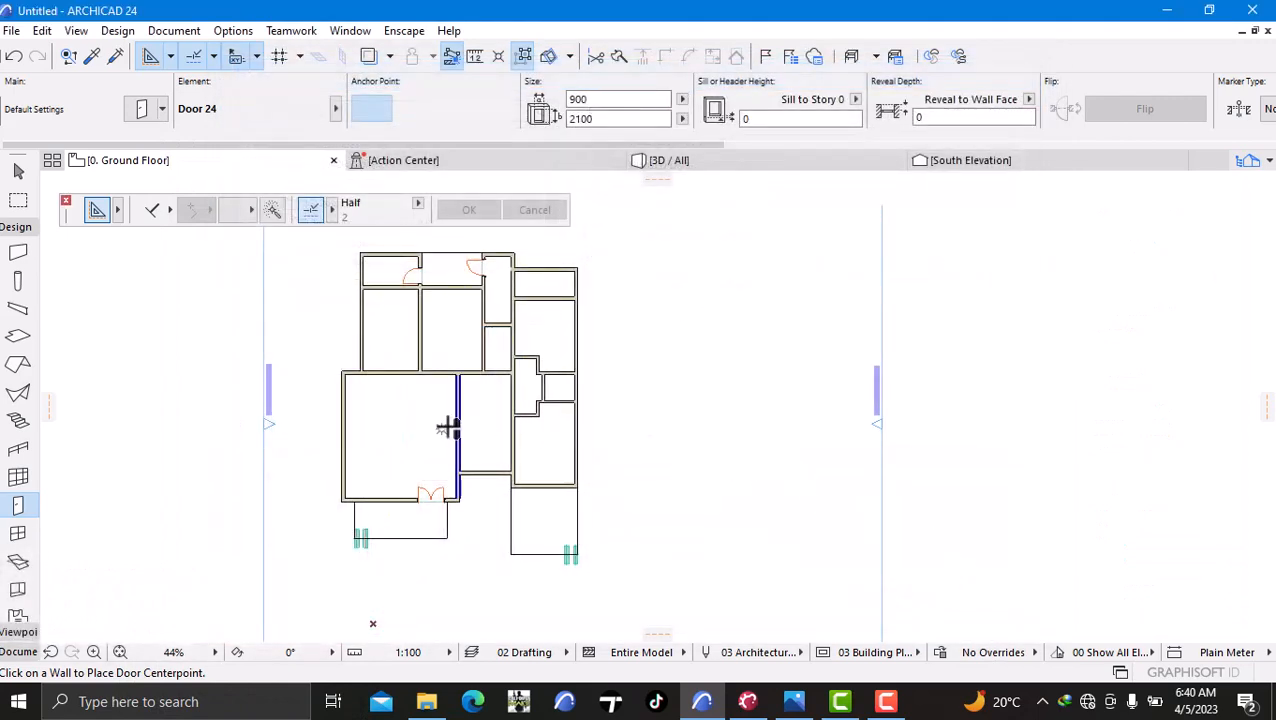
- Place a single door in the west wall of the small eastern room, hinged at its south jamb and opening into that room
{"action": "scroll", "coordinate": [447, 427], "scroll_direction": "up", "scroll_amount": 5}
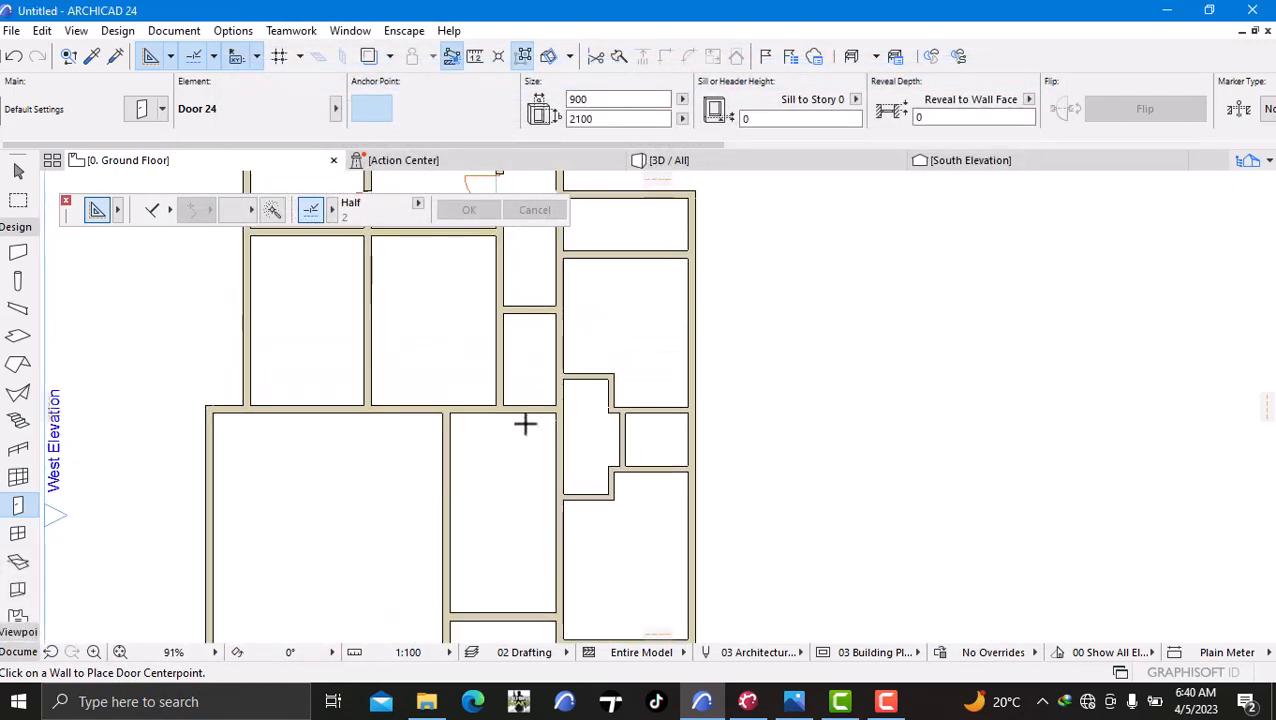
{"action": "scroll", "coordinate": [589, 449], "scroll_direction": "up", "scroll_amount": 3}
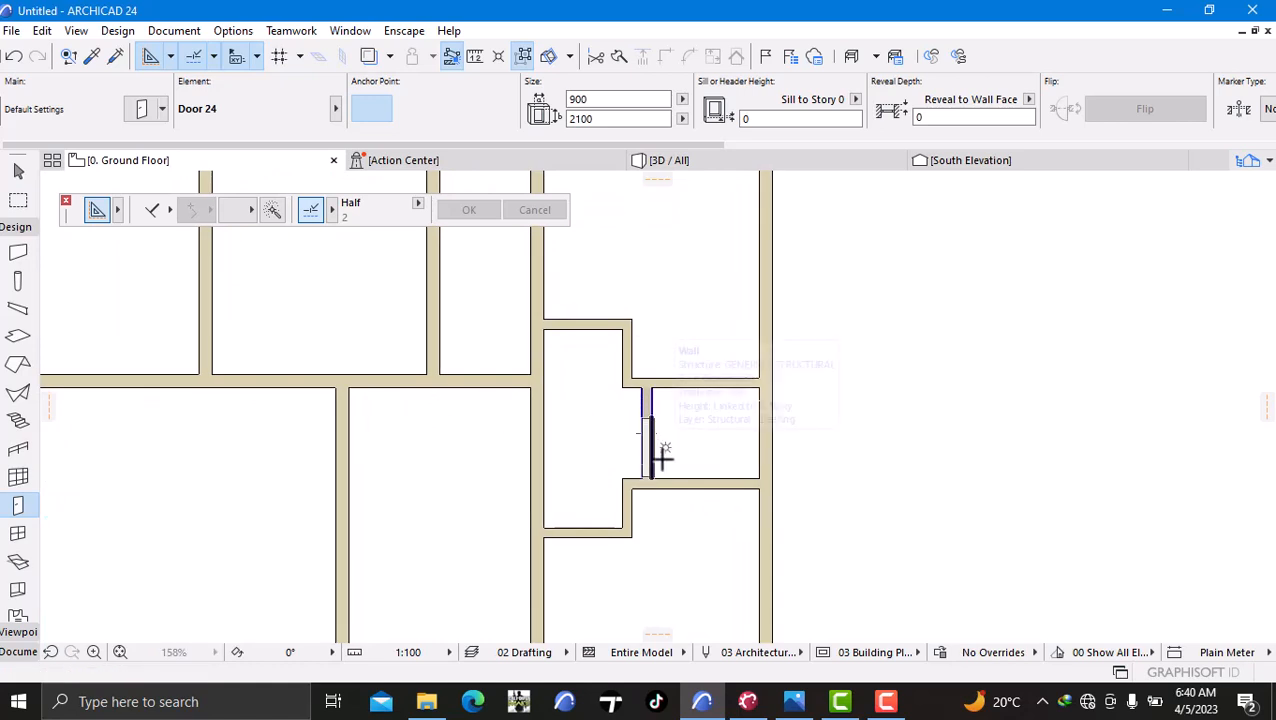
{"action": "left_click", "coordinate": [662, 462]}
{"action": "left_click", "coordinate": [670, 525]}
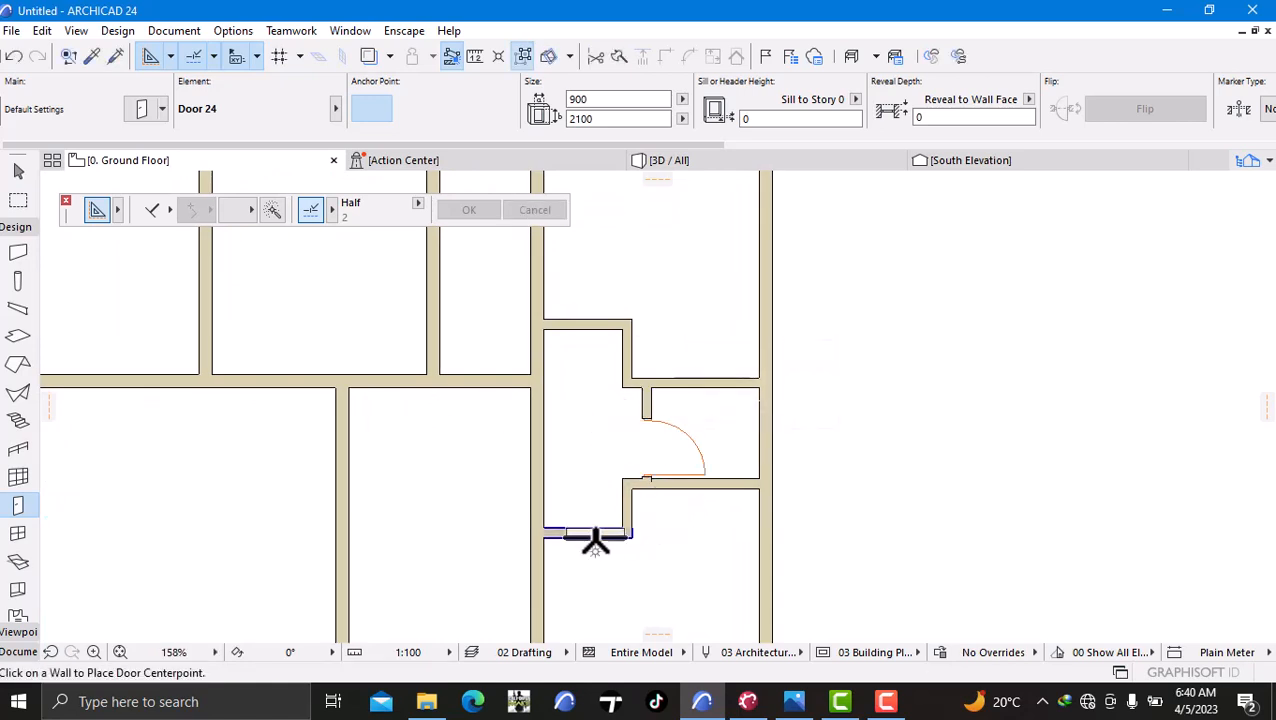
- Place west-hinged single doors in the eastern lobby's south and north walls, each opening outward into the adjoining larger room
{"action": "left_click", "coordinate": [586, 532]}
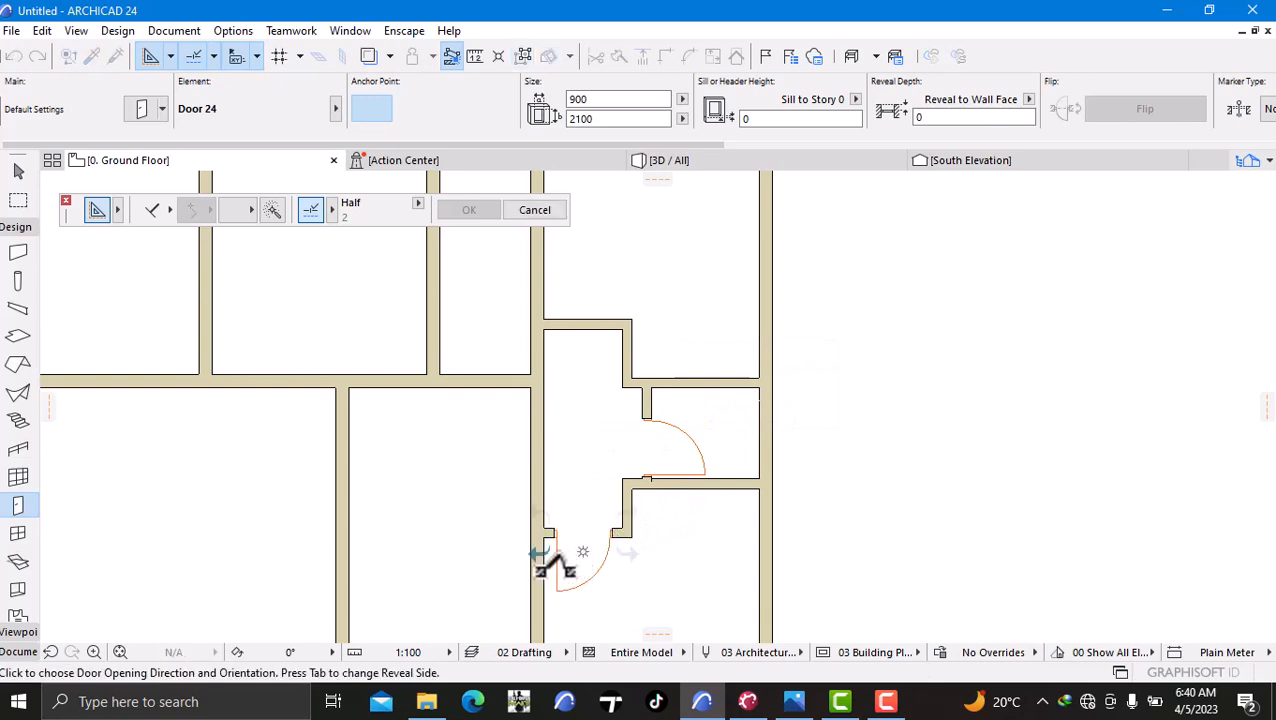
{"action": "left_click", "coordinate": [541, 545]}
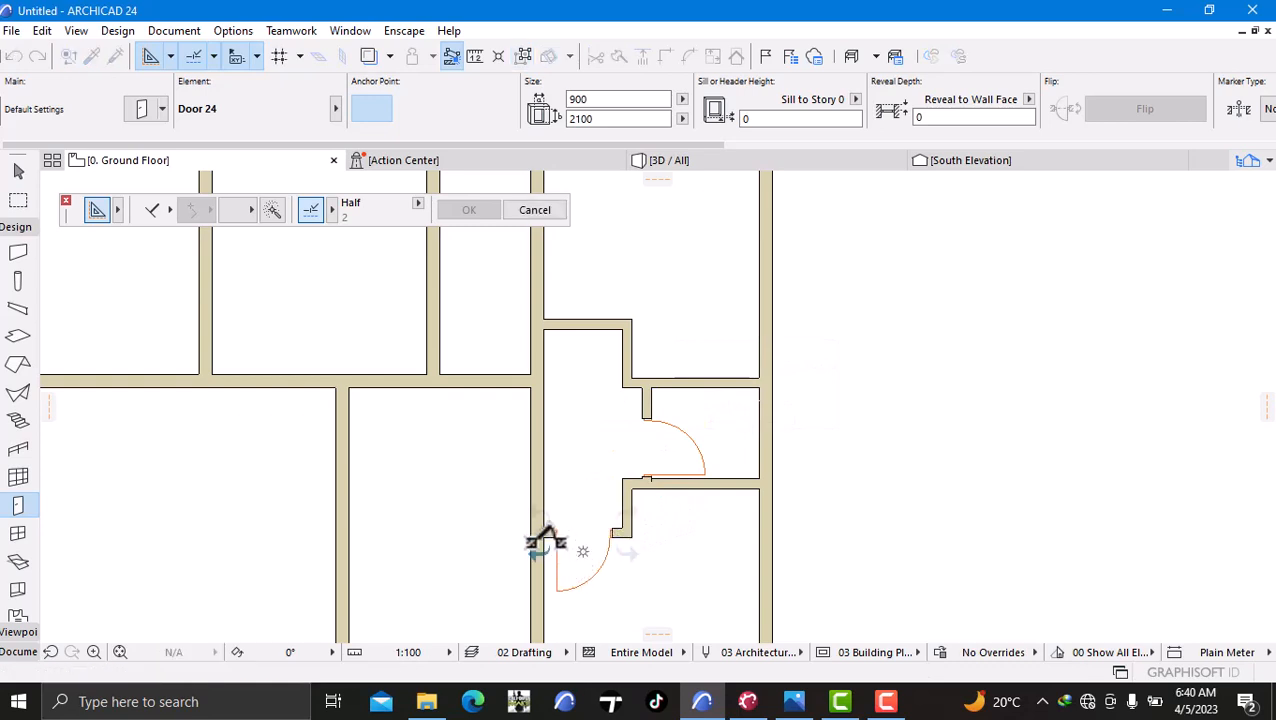
{"action": "left_click", "coordinate": [581, 318]}
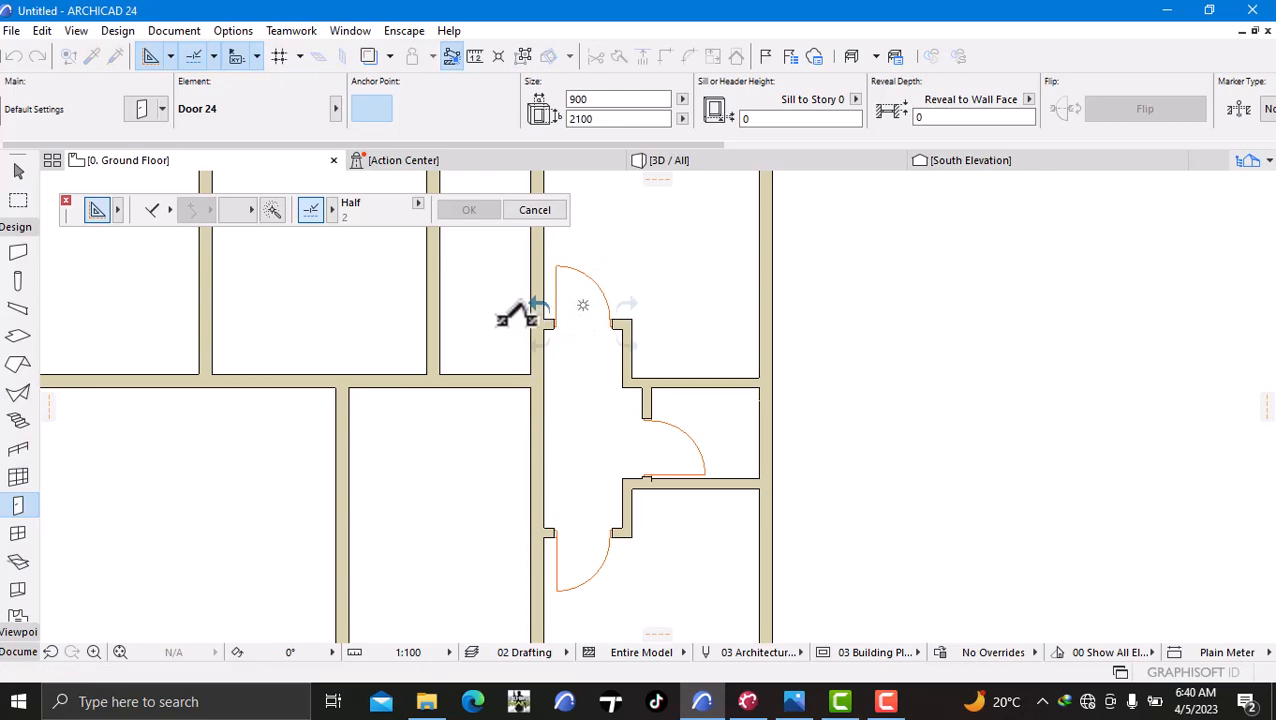
{"action": "left_click", "coordinate": [585, 328]}
- Place a door at the west end of the northeastern room's south wall, hinged on the west jamb and opening north into the room
{"action": "scroll", "coordinate": [585, 328], "scroll_direction": "down", "scroll_amount": 5}
{"action": "scroll", "coordinate": [580, 400], "scroll_direction": "up", "scroll_amount": 2}
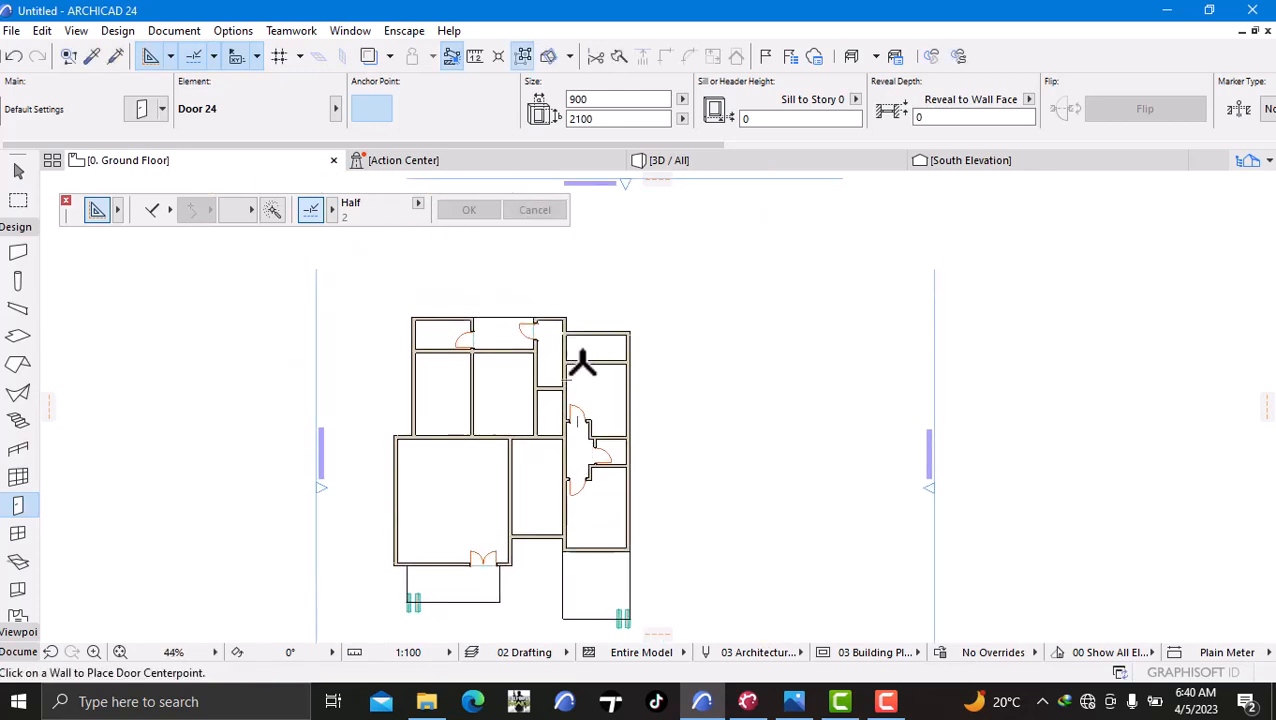
{"action": "scroll", "coordinate": [585, 360], "scroll_direction": "up", "scroll_amount": 3}
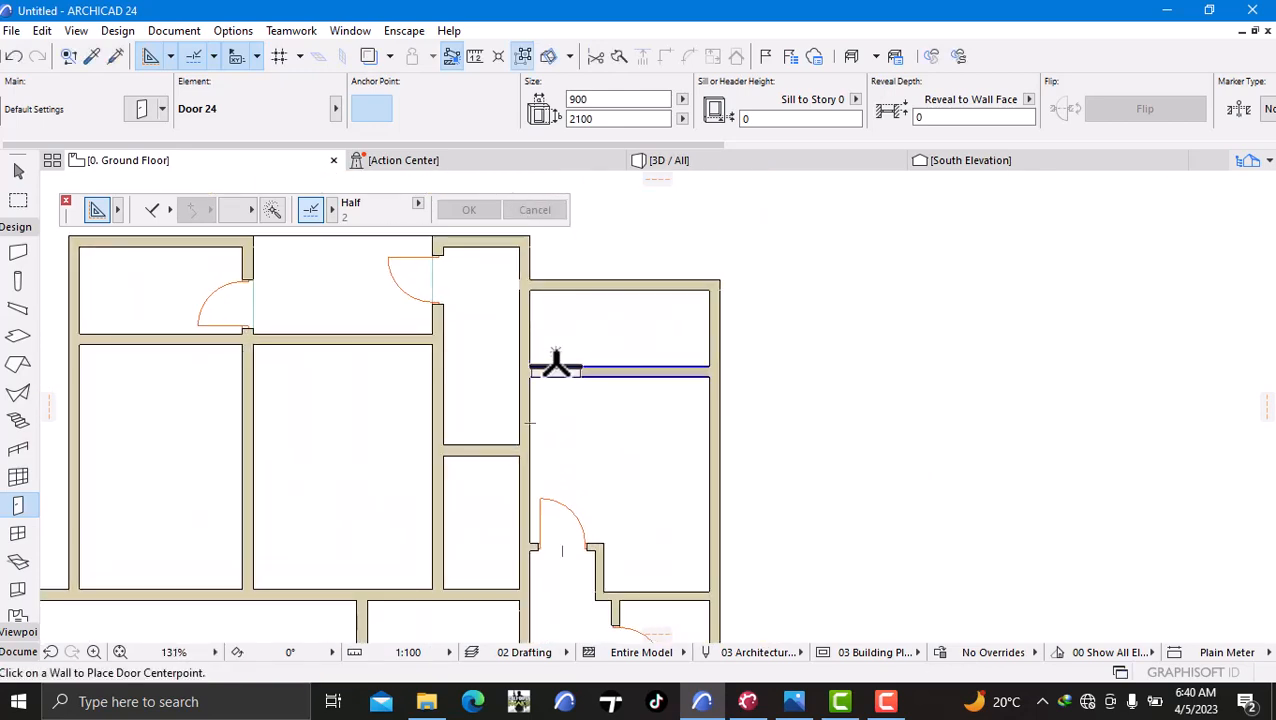
{"action": "left_click", "coordinate": [556, 368]}
{"action": "left_click", "coordinate": [491, 365]}
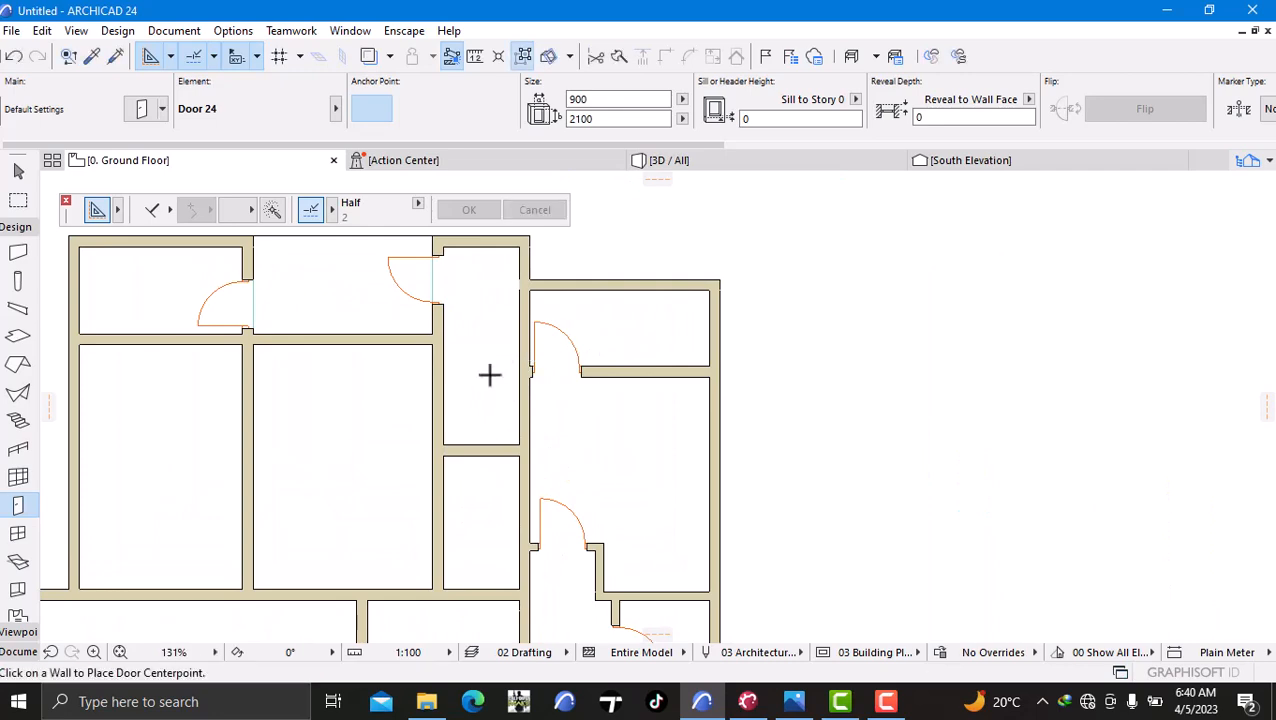
{"action": "scroll", "coordinate": [480, 420], "scroll_direction": "down", "scroll_amount": 4}
{"action": "scroll", "coordinate": [500, 425], "scroll_direction": "up", "scroll_amount": 5}
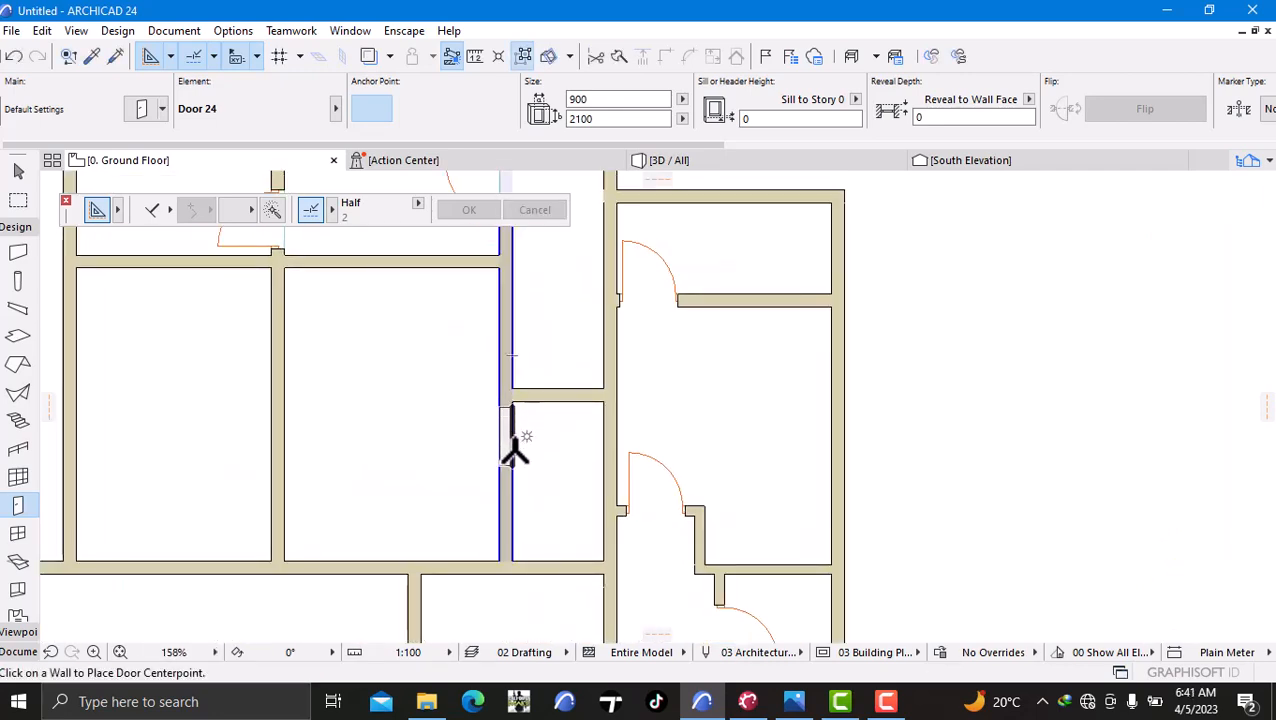
{"action": "left_click", "coordinate": [510, 523]}
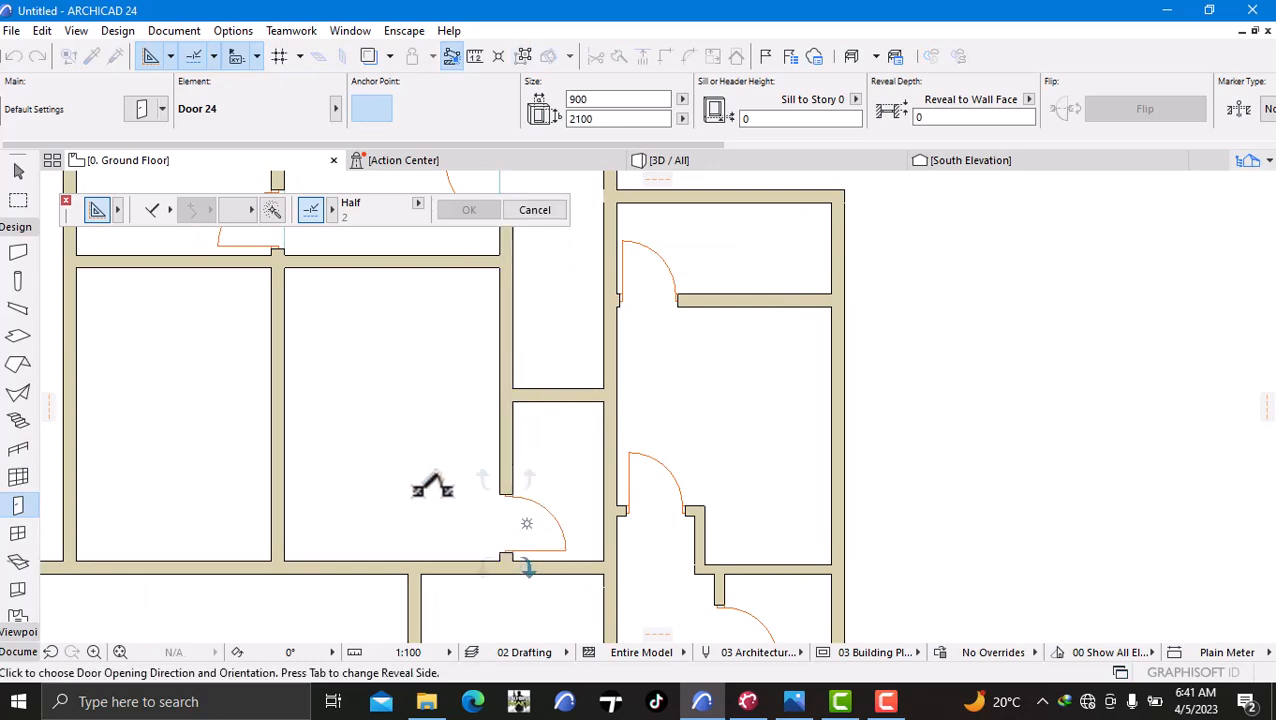
{"action": "key", "text": "Escape"}
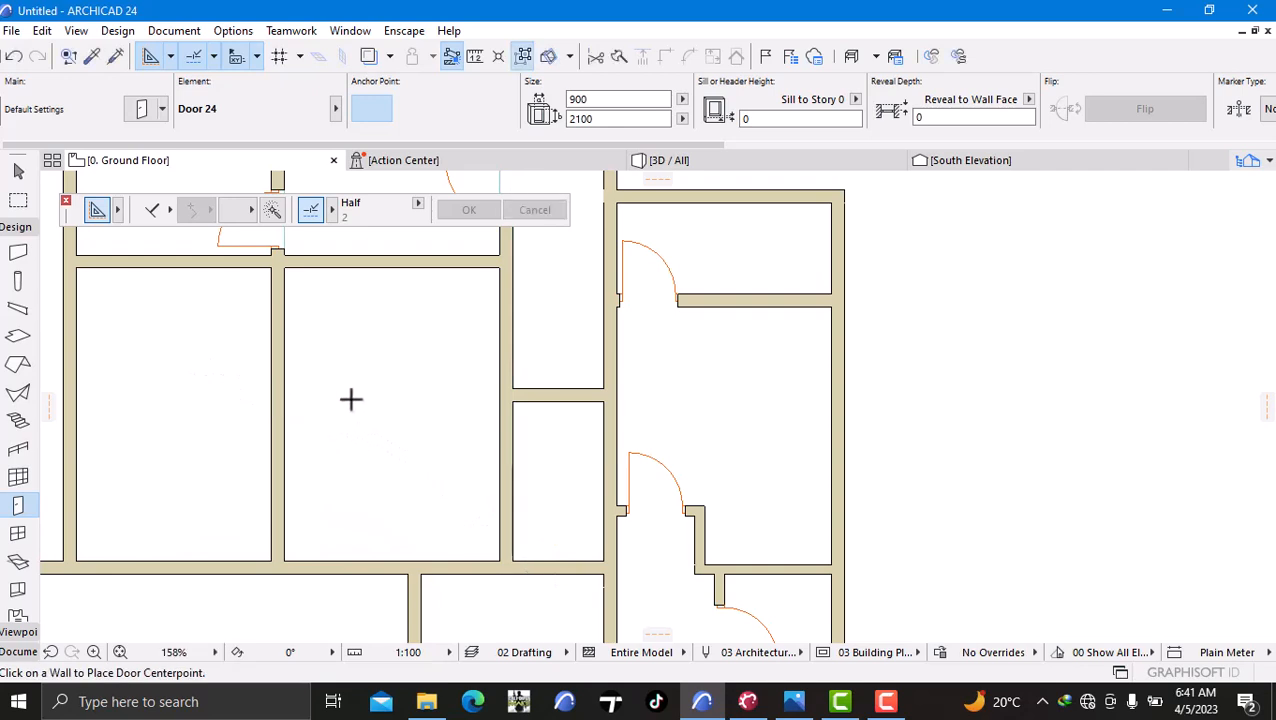
- Place two doors opening east in the north-central room's east wall, one just south and one just north of the short cross-wall
{"action": "left_click", "coordinate": [512, 435]}
{"action": "left_click", "coordinate": [522, 367]}
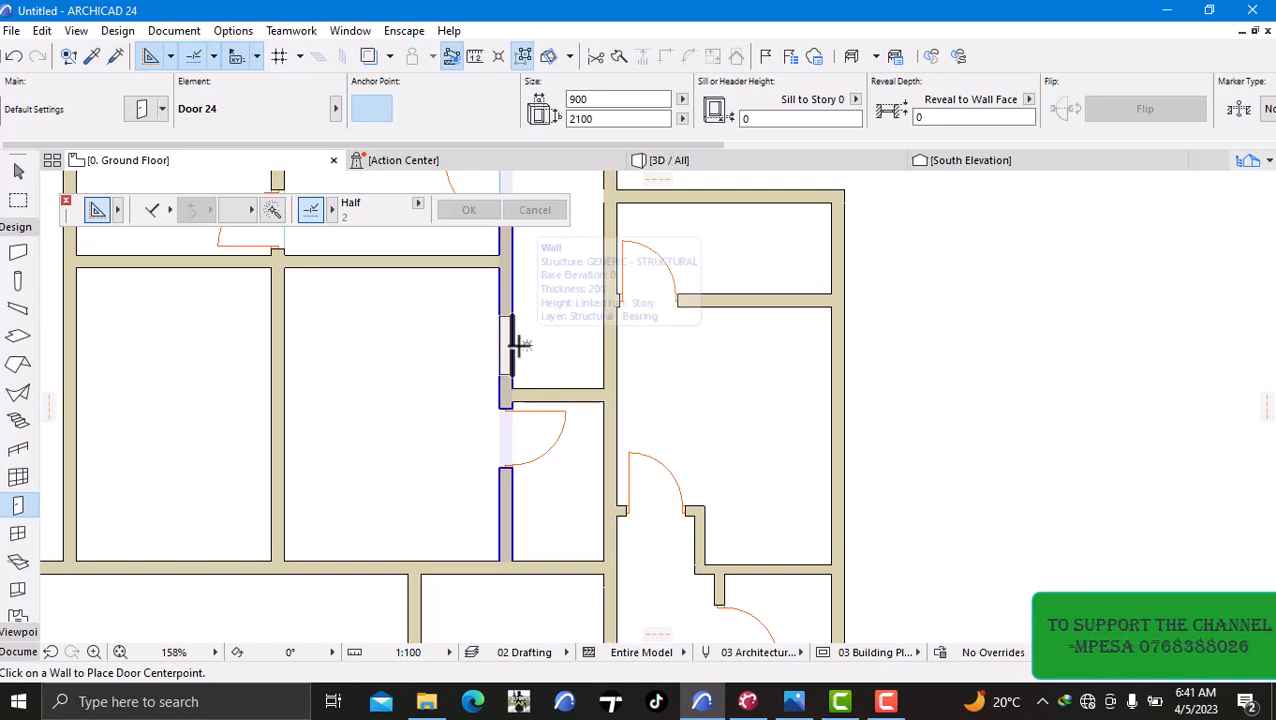
{"action": "left_click", "coordinate": [513, 345]}
{"action": "left_click", "coordinate": [570, 456]}
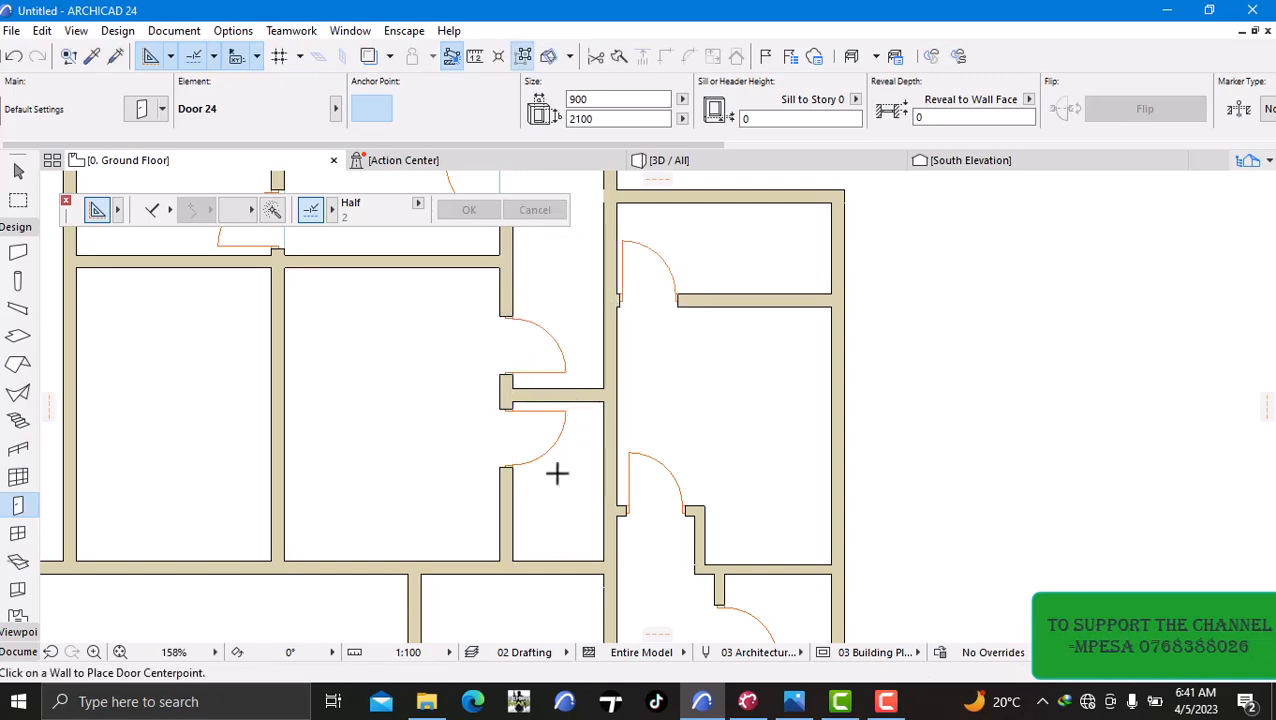
- Delete the door just south of the cross-wall, at the north end of the small central room's west wall
{"action": "scroll", "coordinate": [550, 482], "scroll_direction": "down", "scroll_amount": 5}
{"action": "middle_click_drag", "start_coordinate": [549, 489], "coordinate": [664, 467]}
{"action": "scroll", "coordinate": [608, 440], "scroll_direction": "up", "scroll_amount": 1}
{"action": "scroll", "coordinate": [610, 437], "scroll_direction": "up", "scroll_amount": 1}
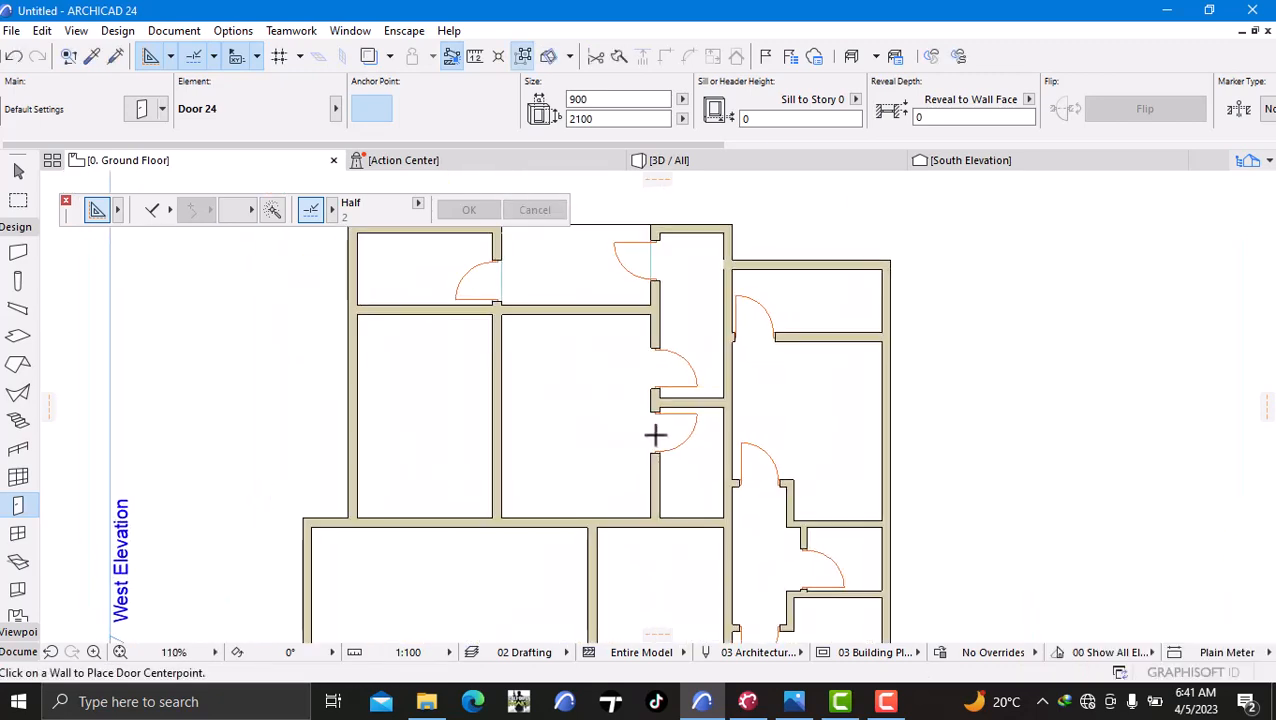
{"action": "left_click", "coordinate": [663, 414], "text": "shift"}
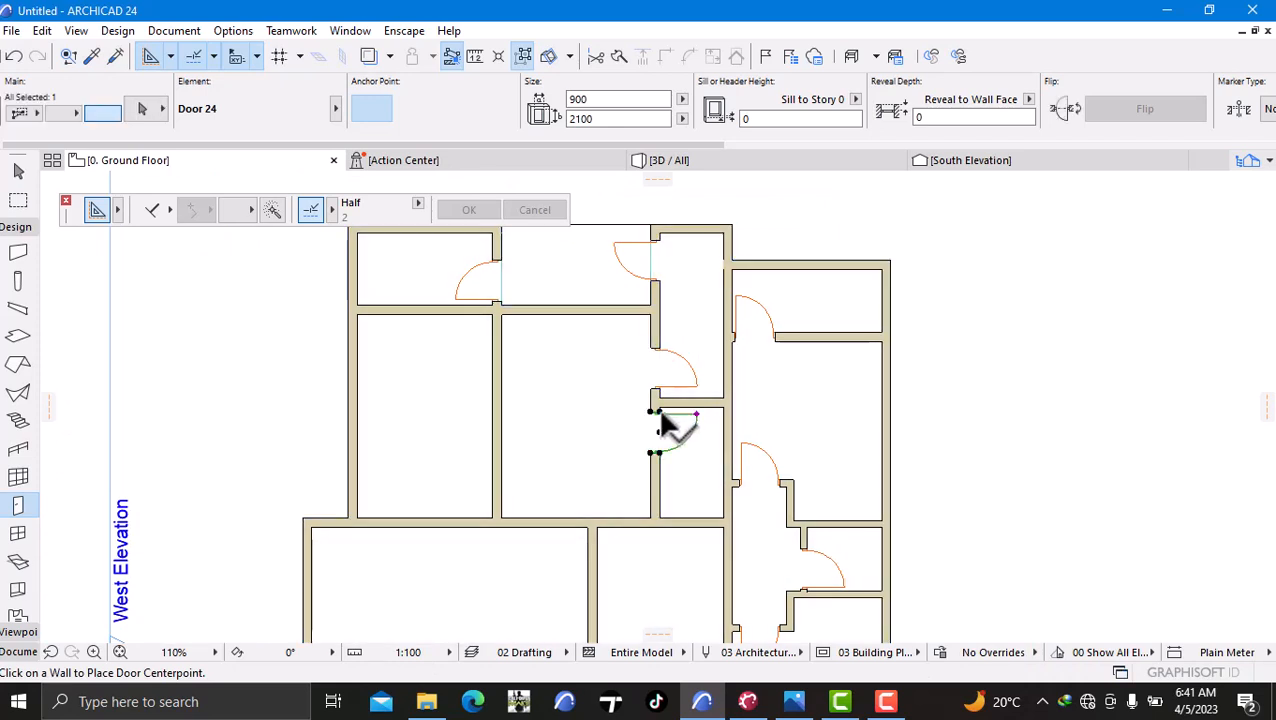
{"action": "key", "text": "Delete"}
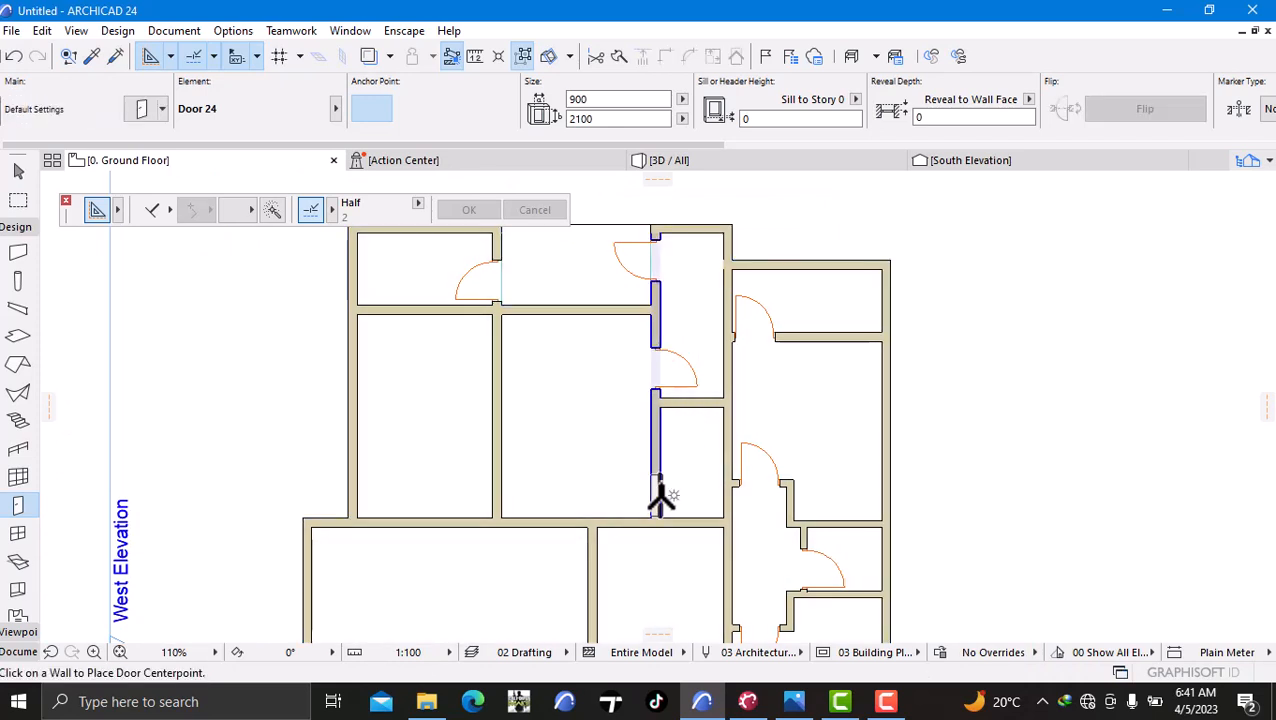
- Try a south-hinged door near the south end of the small central room's west wall, and undo its placement
{"action": "left_click", "coordinate": [663, 486]}
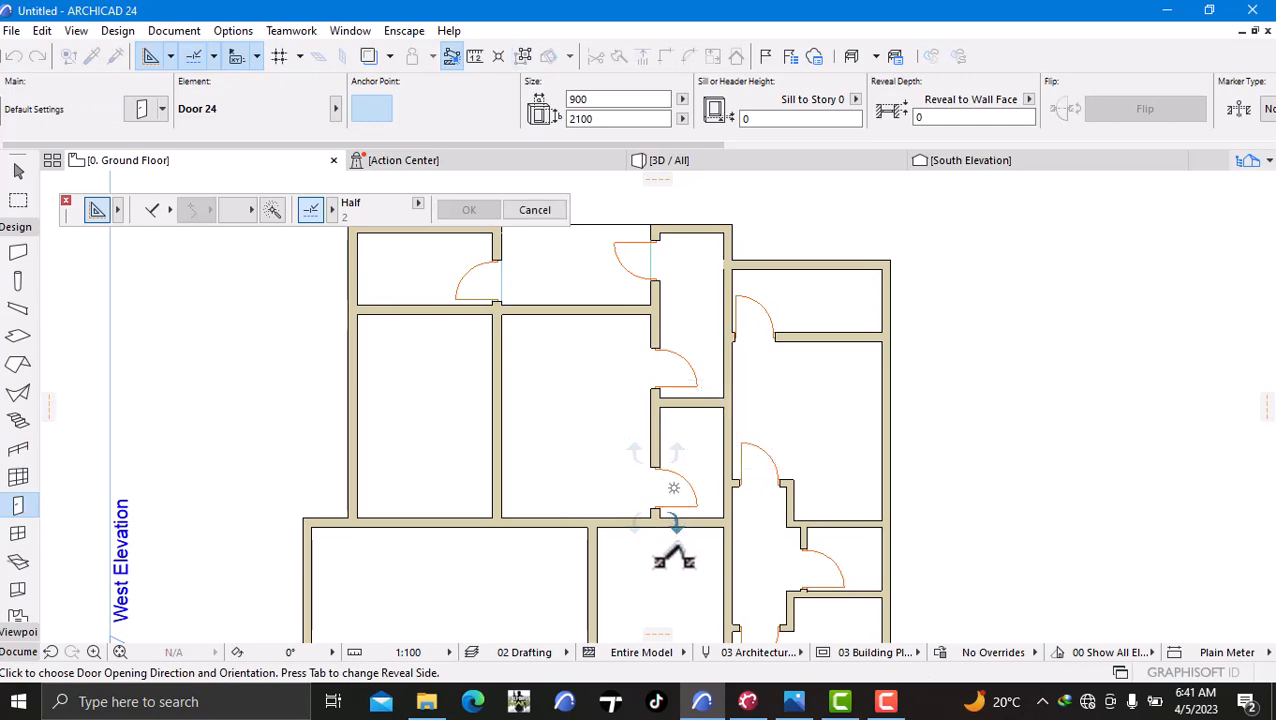
{"action": "left_click", "coordinate": [662, 518]}
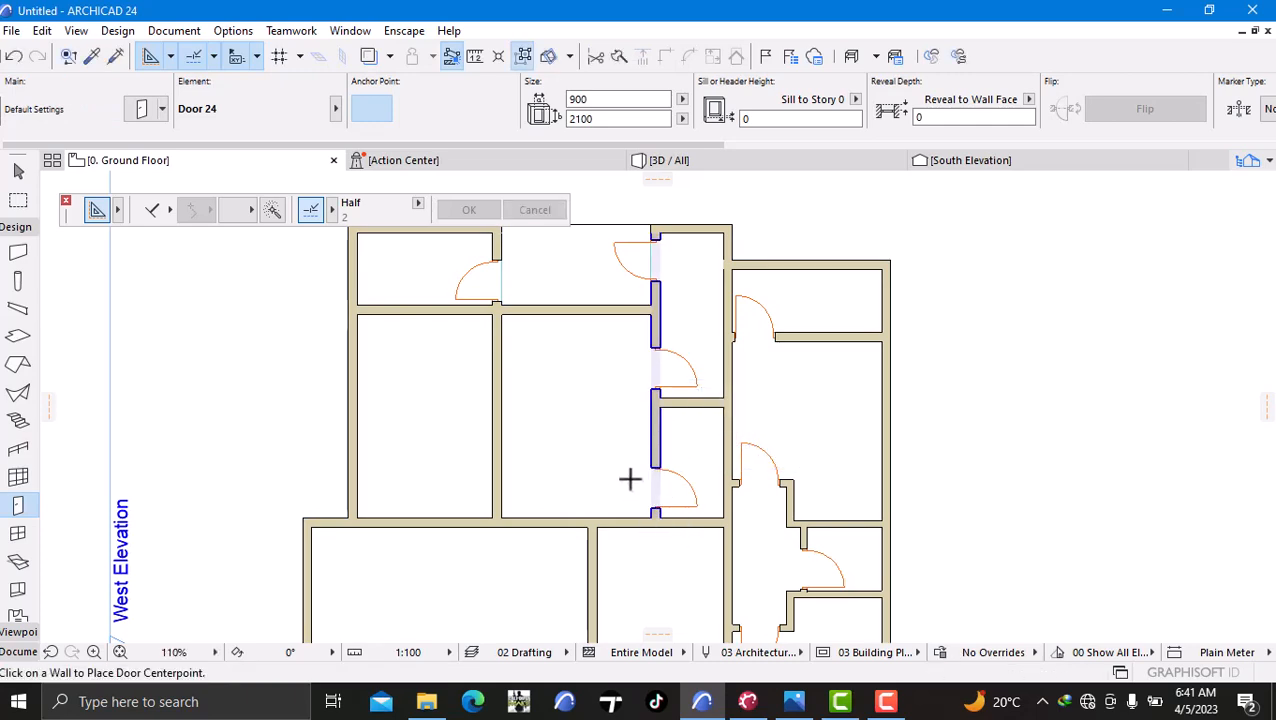
{"action": "scroll", "coordinate": [617, 450], "scroll_direction": "down", "scroll_amount": 1}
{"action": "scroll", "coordinate": [620, 451], "scroll_direction": "down", "scroll_amount": 1}
{"action": "scroll", "coordinate": [622, 452], "scroll_direction": "up", "scroll_amount": 2}
{"action": "mouse_move", "coordinate": [628, 459]}
{"action": "middle_mouse_down"}
{"action": "mouse_move", "coordinate": [635, 493]}
{"action": "mouse_move", "coordinate": [648, 459]}
{"action": "middle_mouse_up"}
{"action": "scroll", "coordinate": [622, 464], "scroll_direction": "down", "scroll_amount": 3}
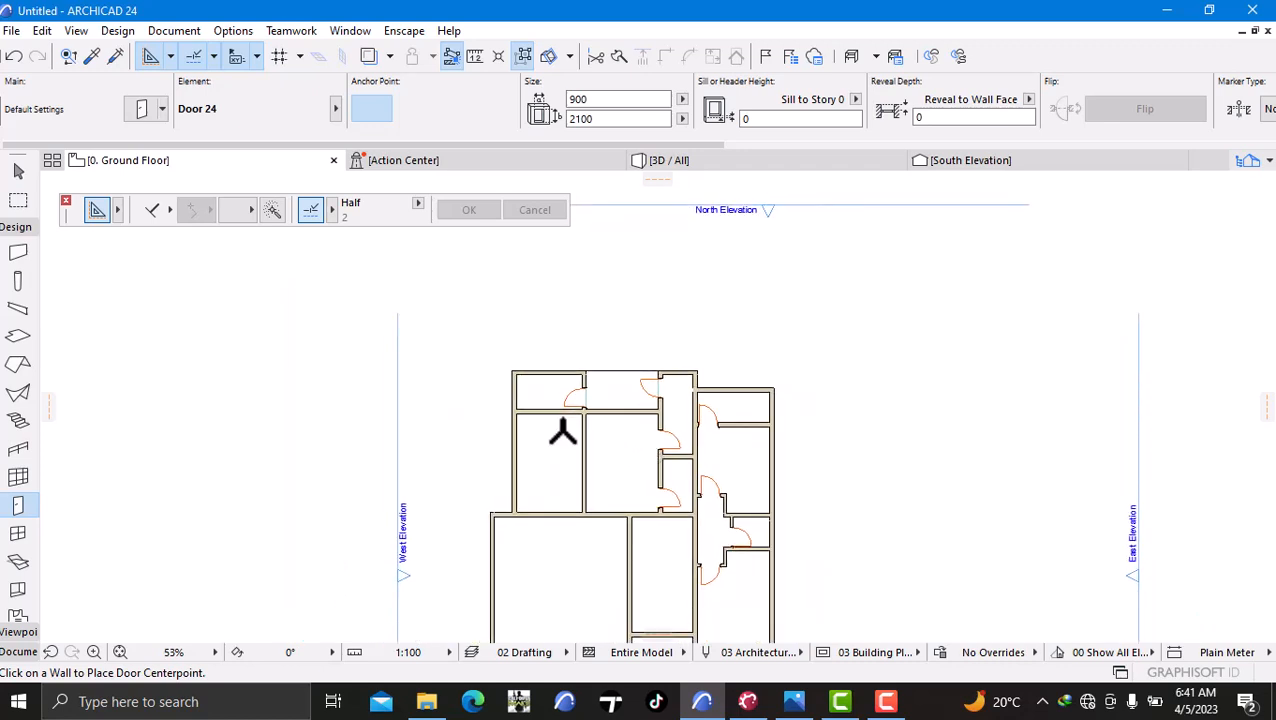
{"action": "left_click", "coordinate": [15, 56]}
- Place a door near the south end of the small central room's west wall, hinged at its north jamb and opening into that room
{"action": "scroll", "coordinate": [660, 503], "scroll_direction": "up", "scroll_amount": 5}
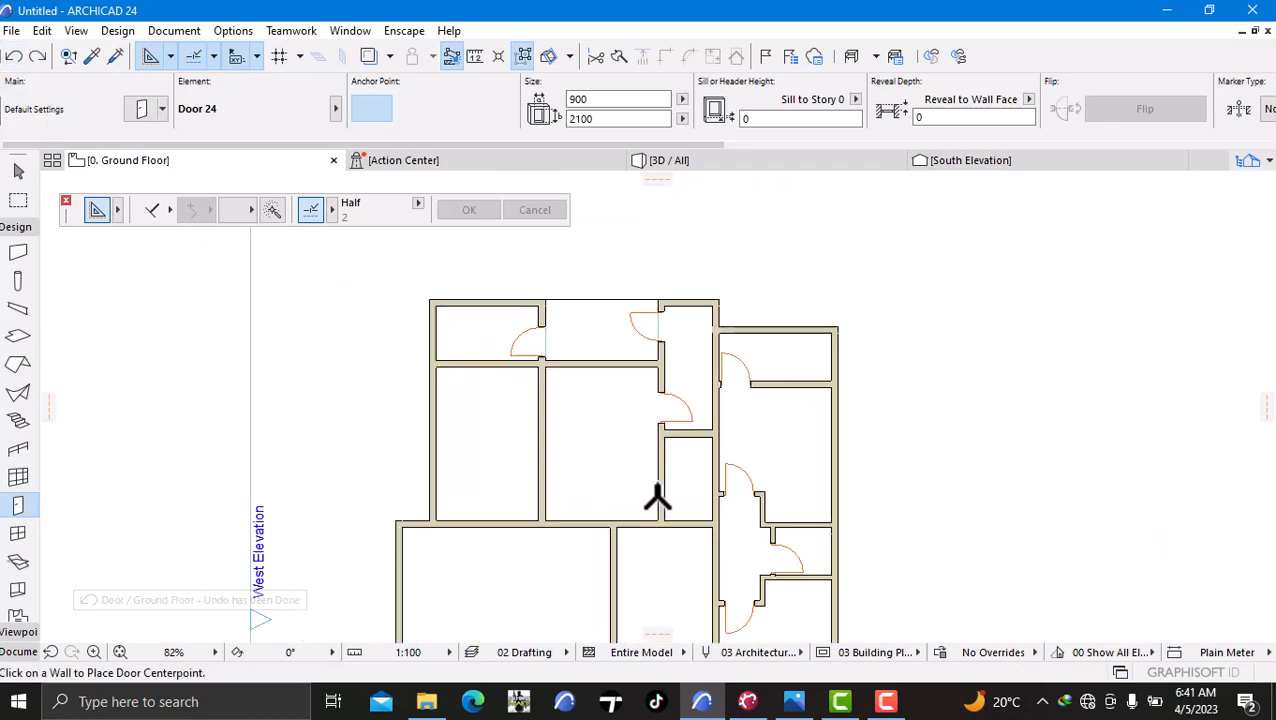
{"action": "middle_click_drag", "start_coordinate": [652, 498], "coordinate": [601, 385]}
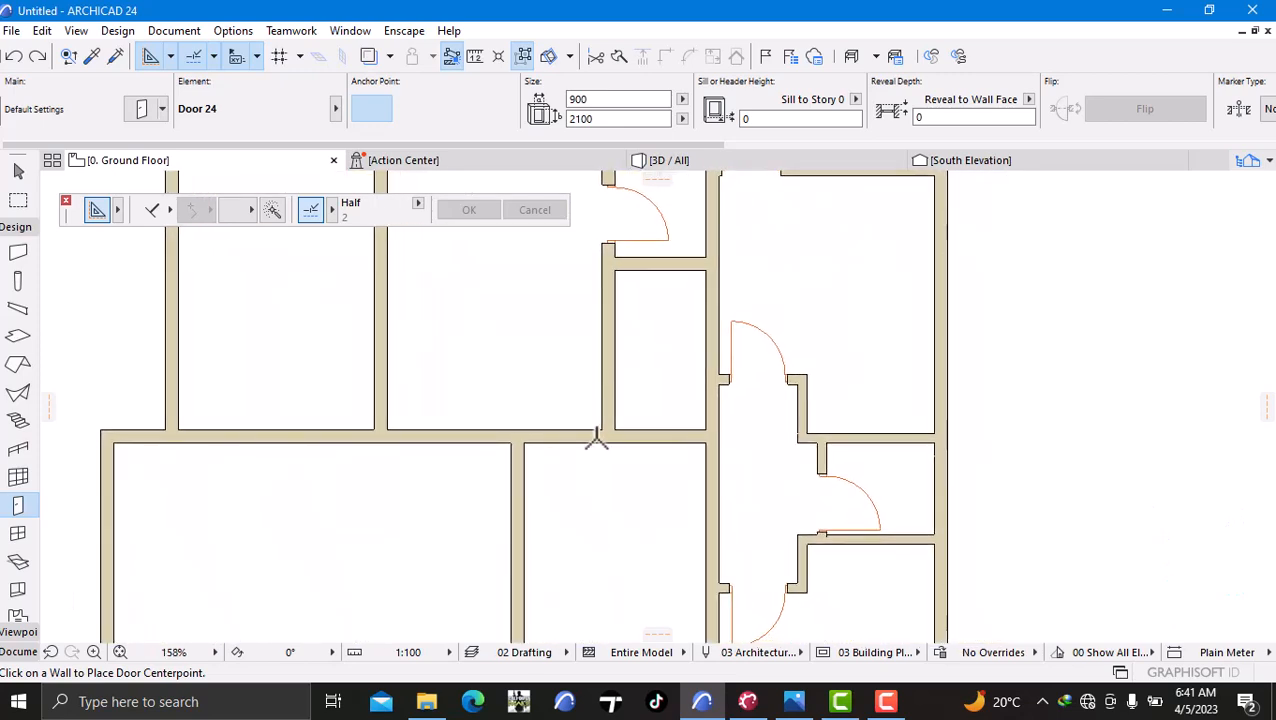
{"action": "scroll", "coordinate": [596, 440], "scroll_direction": "down", "scroll_amount": 1}
{"action": "middle_click_drag", "start_coordinate": [597, 446], "coordinate": [573, 402]}
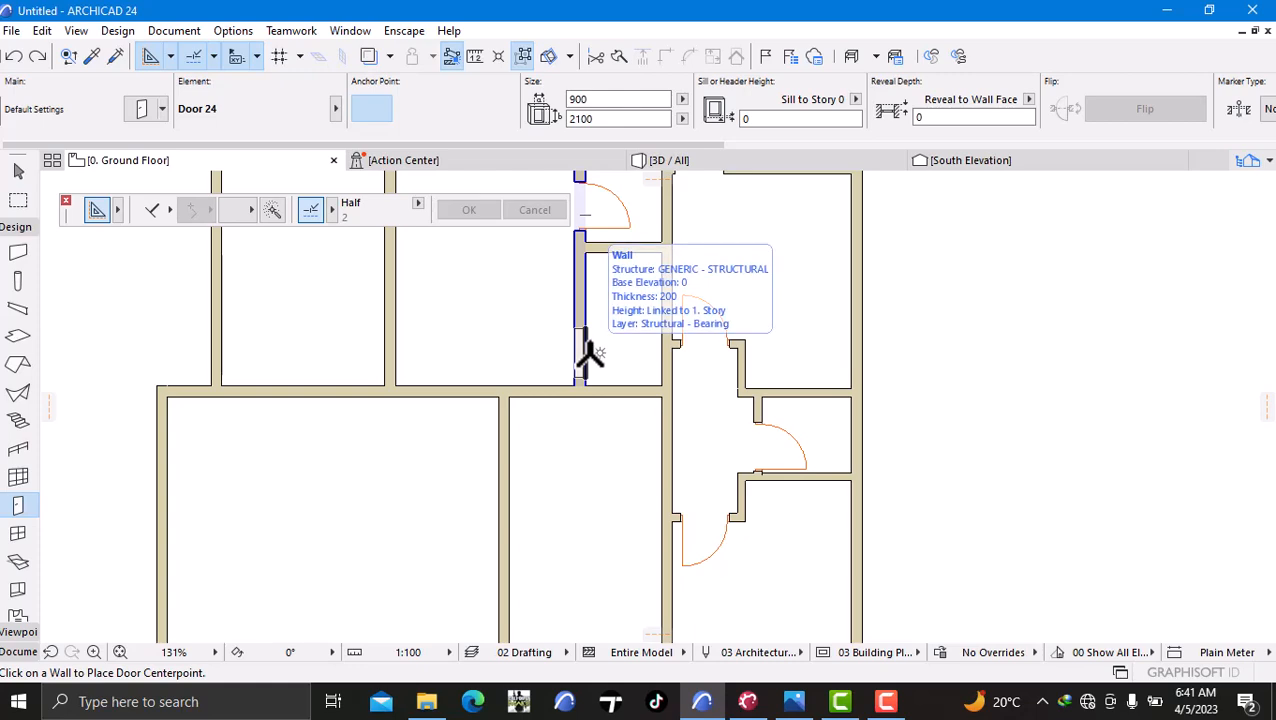
{"action": "left_click", "coordinate": [590, 355]}
{"action": "left_click", "coordinate": [600, 315]}
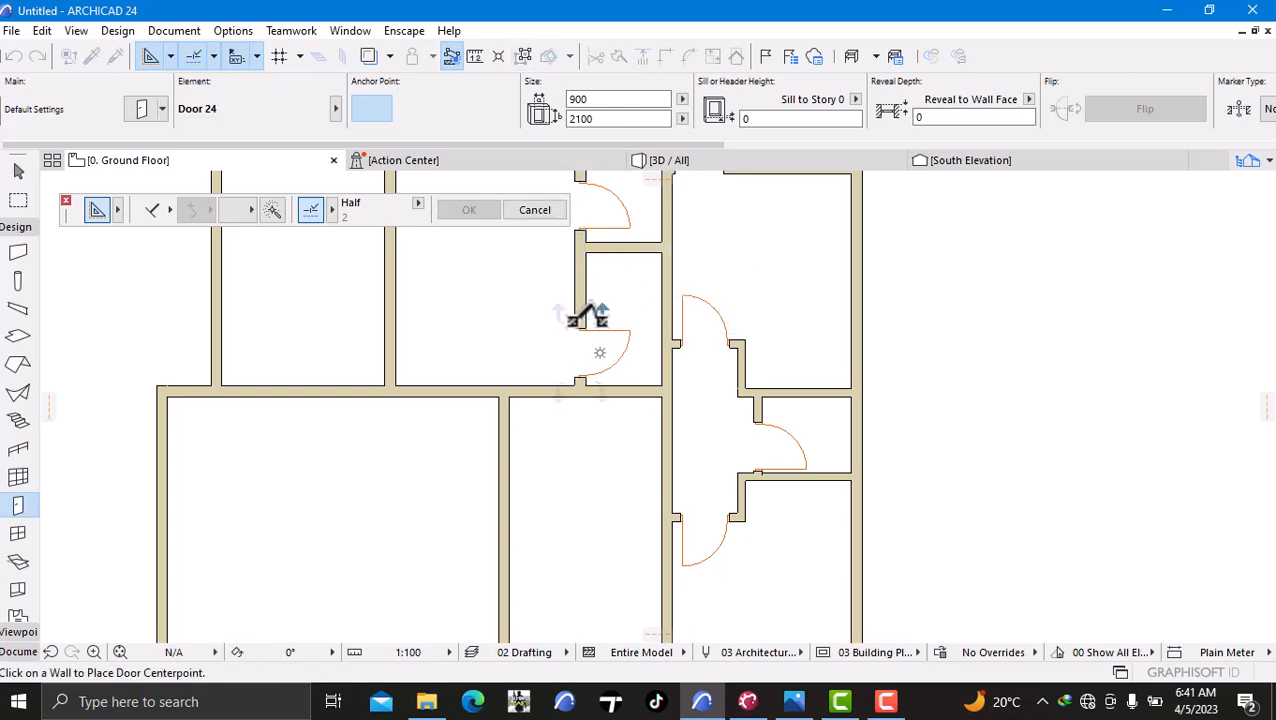
- Place a door at the south end of the wall between the northwest and north-central rooms, hinged at the south jamb and opening east
{"action": "scroll", "coordinate": [561, 353], "scroll_direction": "down", "scroll_amount": 4}
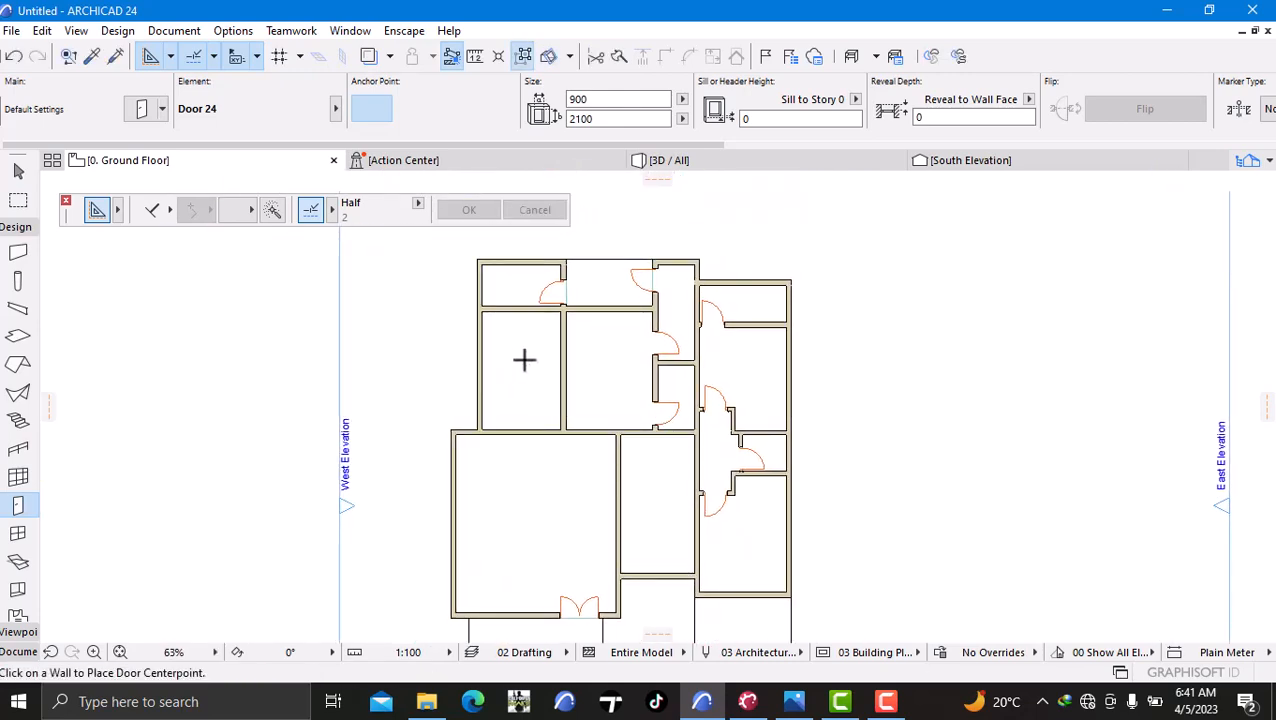
{"action": "middle_click_drag", "start_coordinate": [533, 300], "coordinate": [598, 347]}
{"action": "scroll", "coordinate": [600, 390], "scroll_direction": "down", "scroll_amount": 1}
{"action": "middle_click_drag", "start_coordinate": [601, 395], "coordinate": [601, 379]}
{"action": "scroll", "coordinate": [590, 378], "scroll_direction": "up", "scroll_amount": 2}
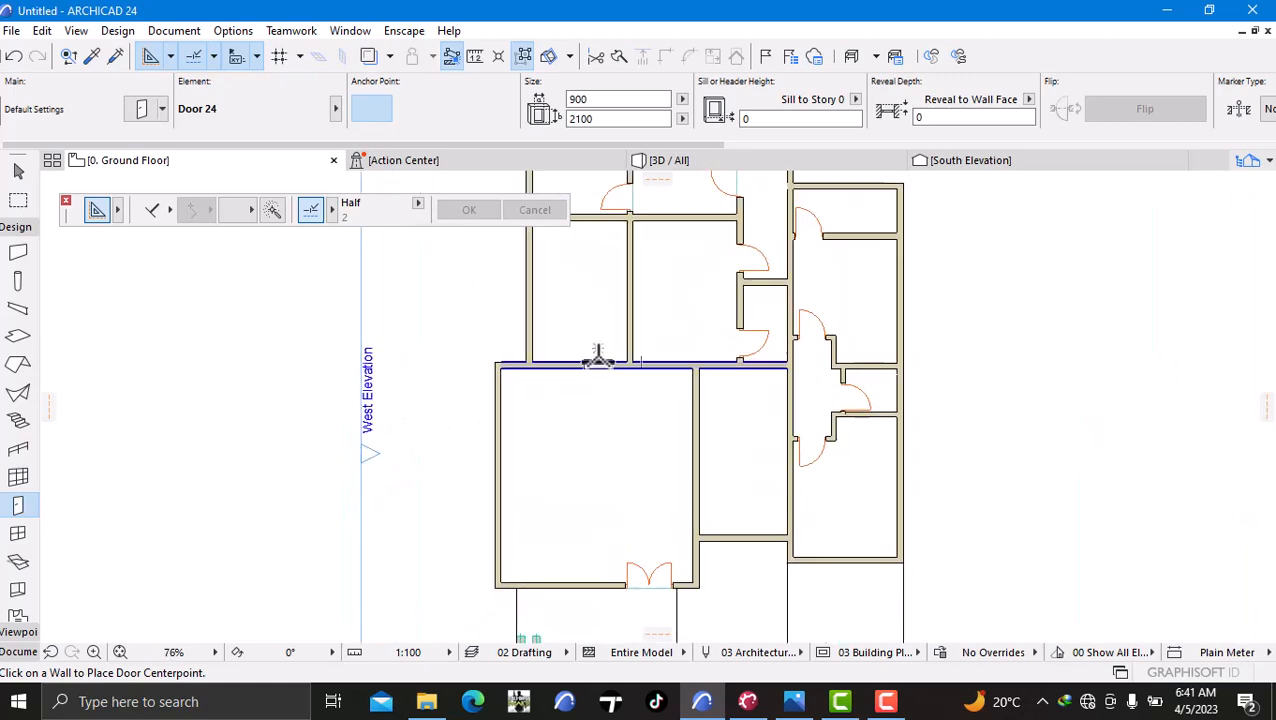
{"action": "middle_click_drag", "start_coordinate": [598, 438], "coordinate": [614, 497]}
{"action": "scroll", "coordinate": [605, 478], "scroll_direction": "down", "scroll_amount": 1}
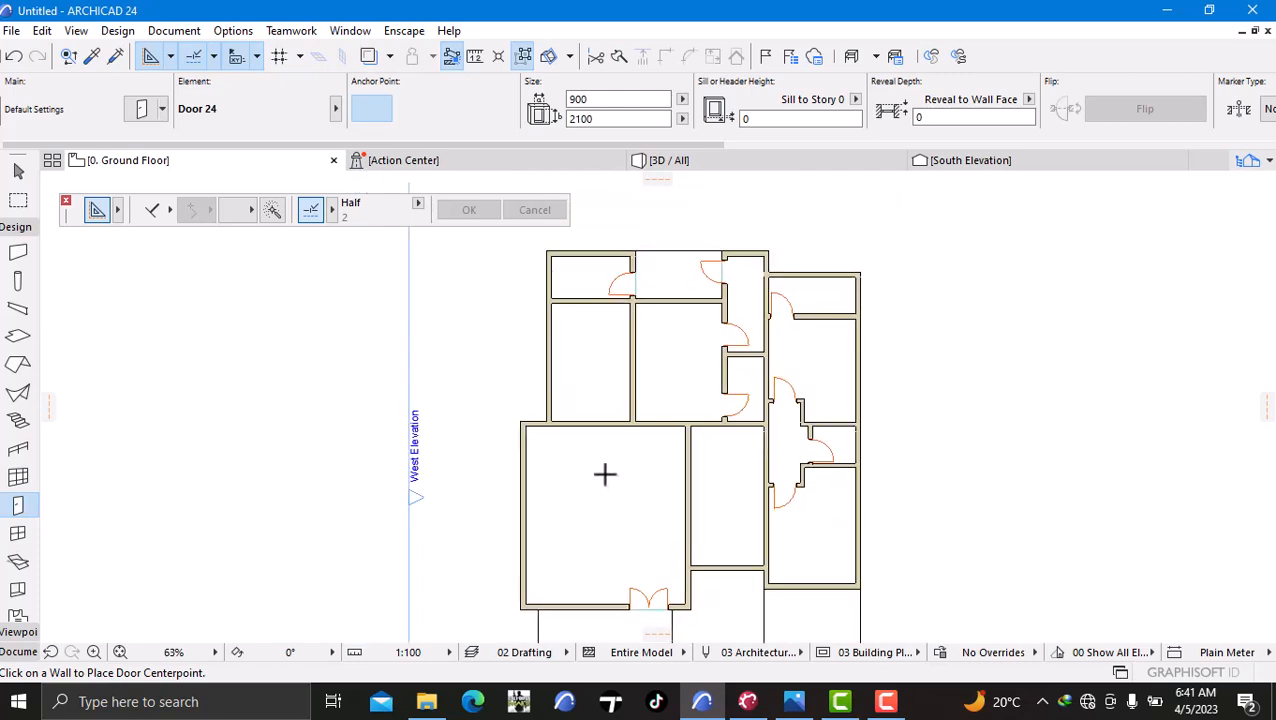
{"action": "scroll", "coordinate": [618, 404], "scroll_direction": "up", "scroll_amount": 5}
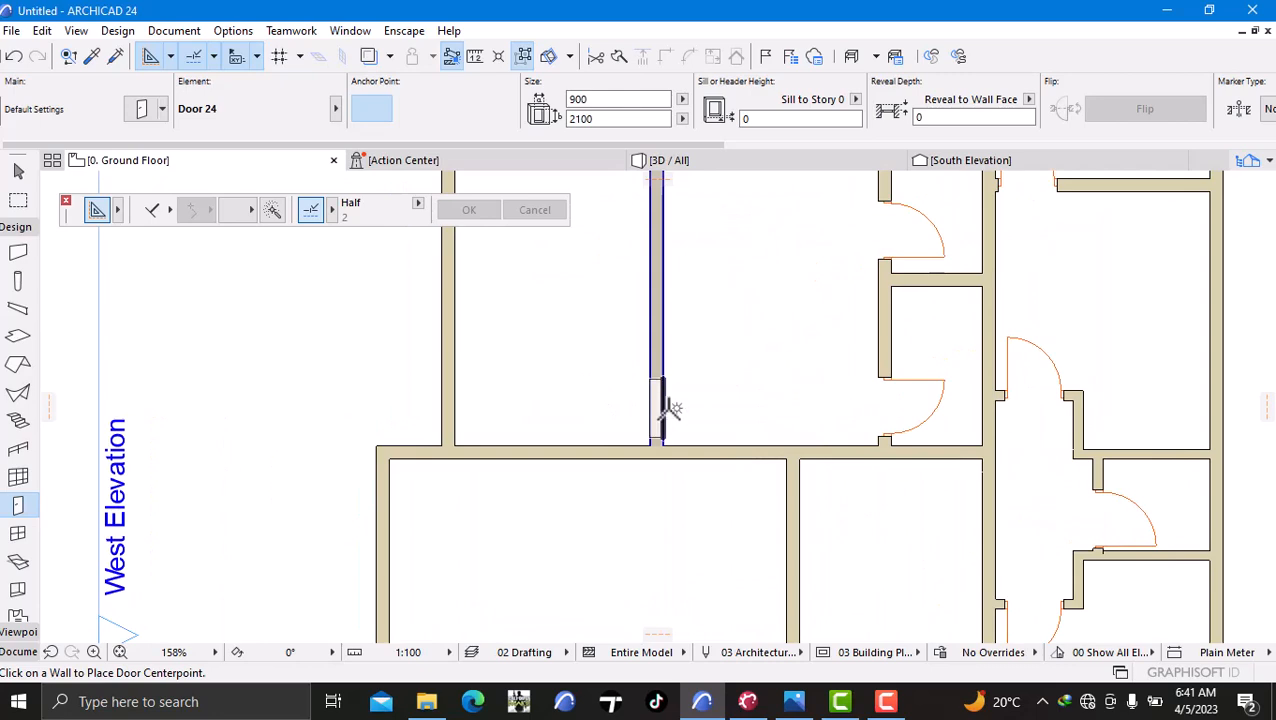
{"action": "left_click", "coordinate": [658, 410]}
{"action": "left_click", "coordinate": [709, 490]}
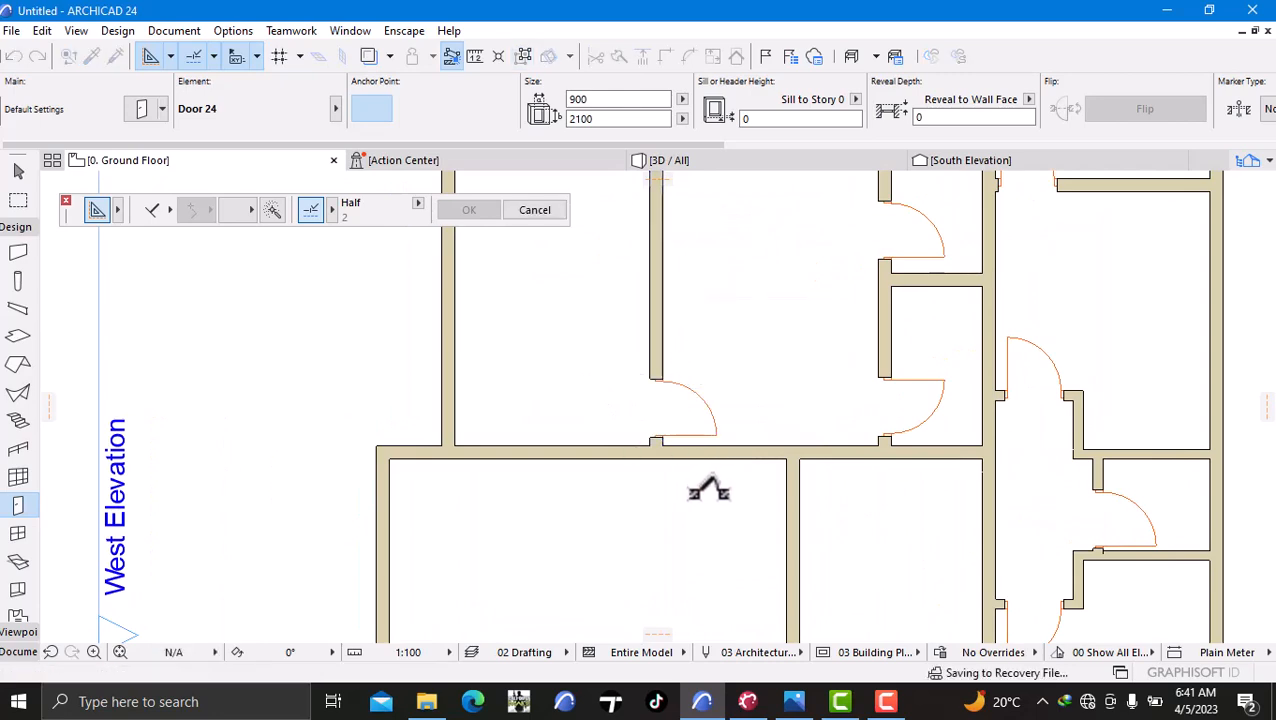
- Review the door positions across the ground floor plan
{"action": "scroll", "coordinate": [709, 493], "scroll_direction": "down", "scroll_amount": 5}
{"action": "middle_click_drag", "start_coordinate": [723, 507], "coordinate": [752, 453]}
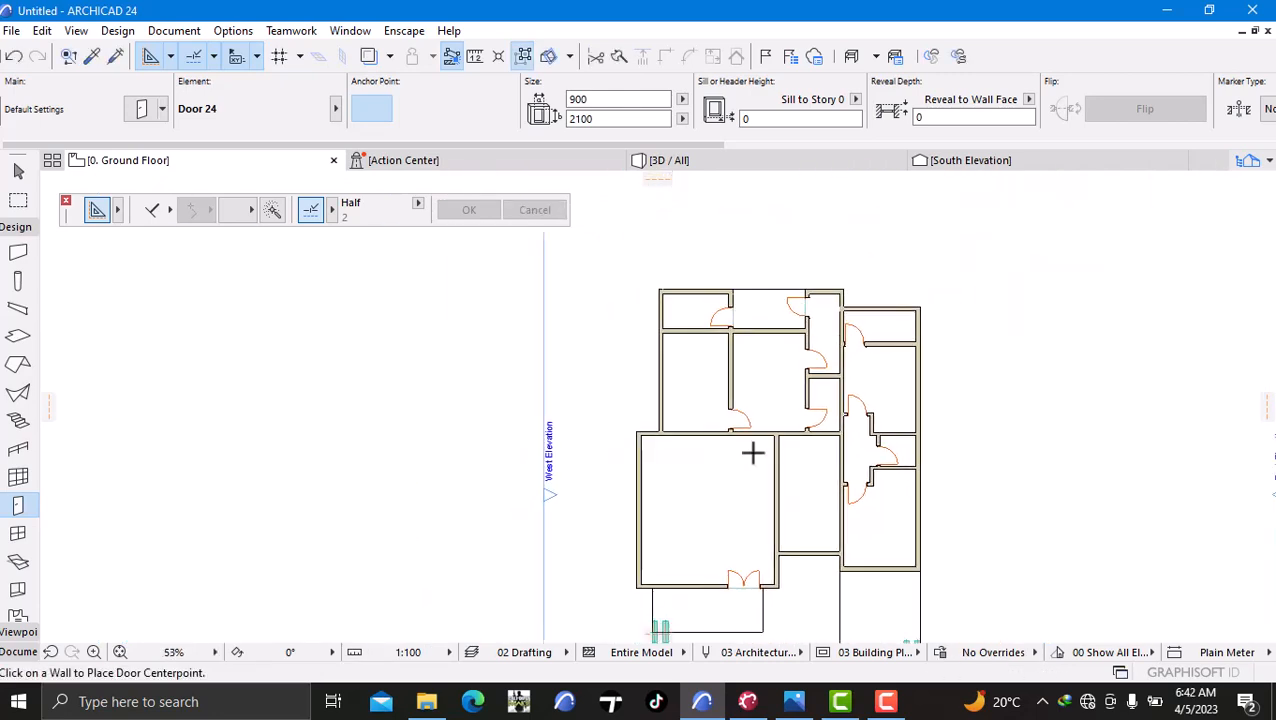
{"action": "scroll", "coordinate": [753, 480], "scroll_direction": "up", "scroll_amount": 1}
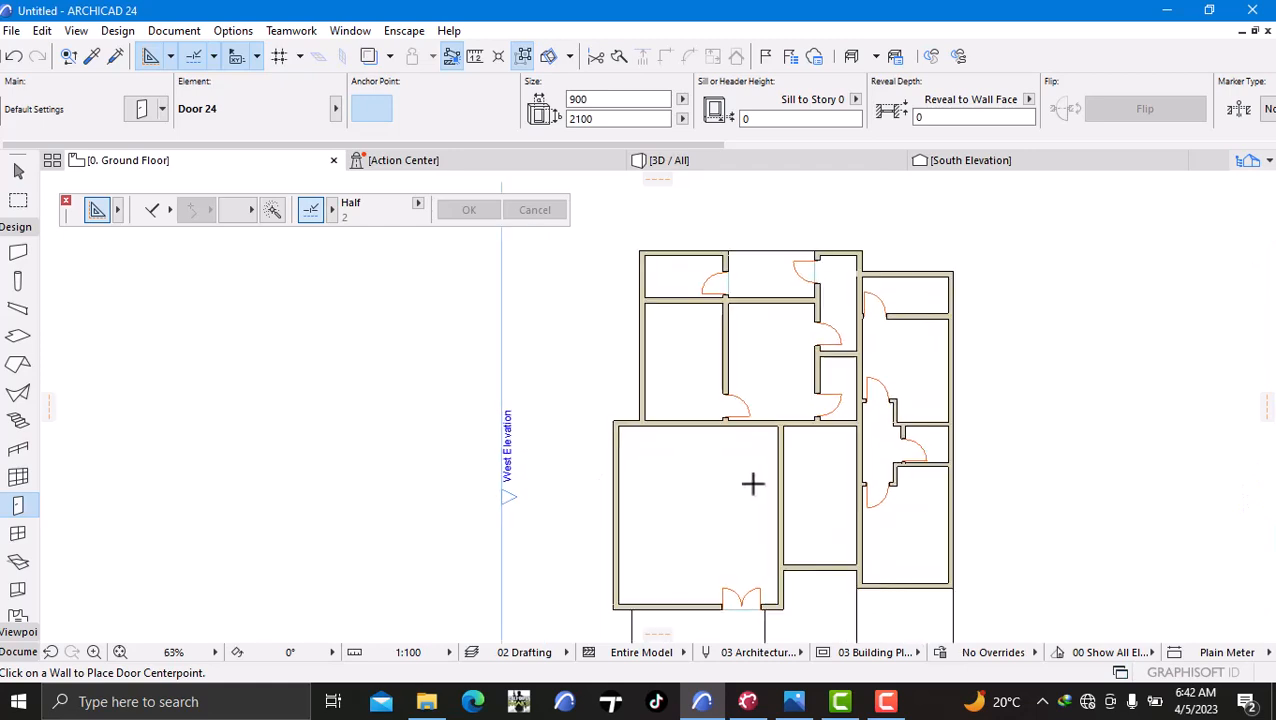
{"action": "scroll", "coordinate": [752, 484], "scroll_direction": "down", "scroll_amount": 1}
{"action": "middle_click_drag", "start_coordinate": [749, 496], "coordinate": [748, 434]}
{"action": "scroll", "coordinate": [740, 424], "scroll_direction": "up", "scroll_amount": 1}
{"action": "scroll", "coordinate": [723, 467], "scroll_direction": "up", "scroll_amount": 2}
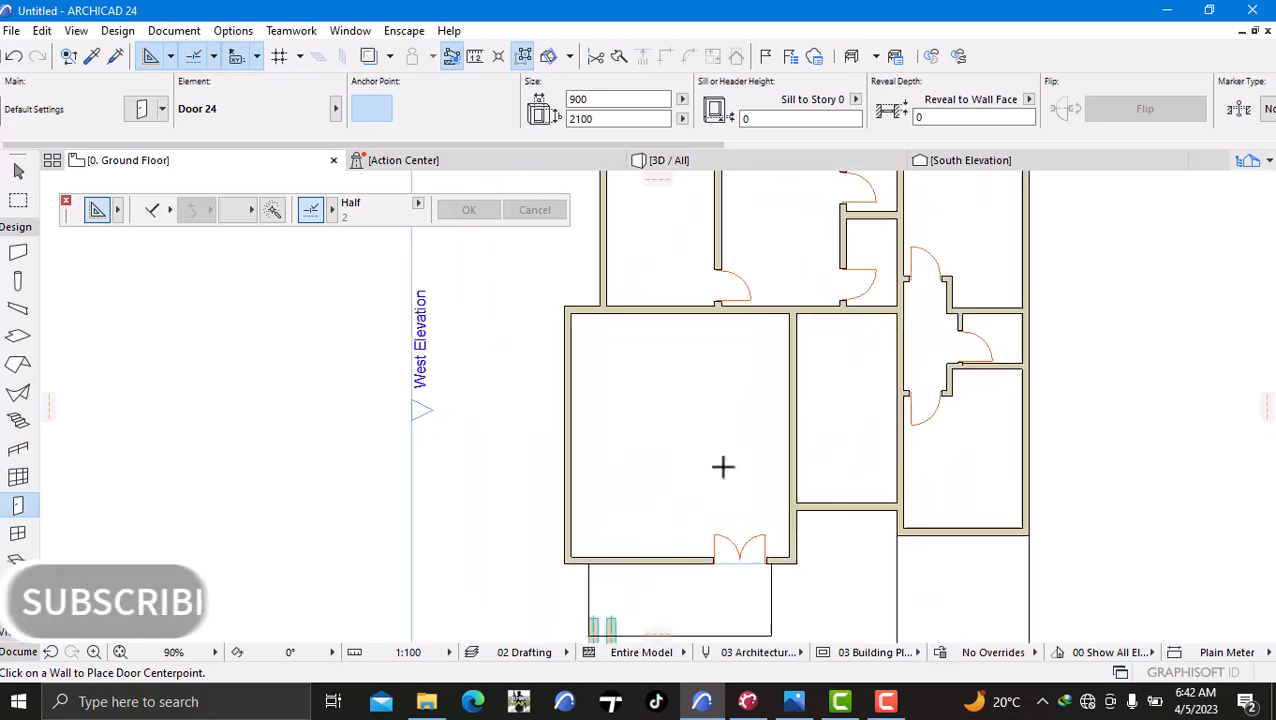
{"action": "scroll", "coordinate": [723, 469], "scroll_direction": "down", "scroll_amount": 2}
{"action": "scroll", "coordinate": [723, 469], "scroll_direction": "down", "scroll_amount": 1}
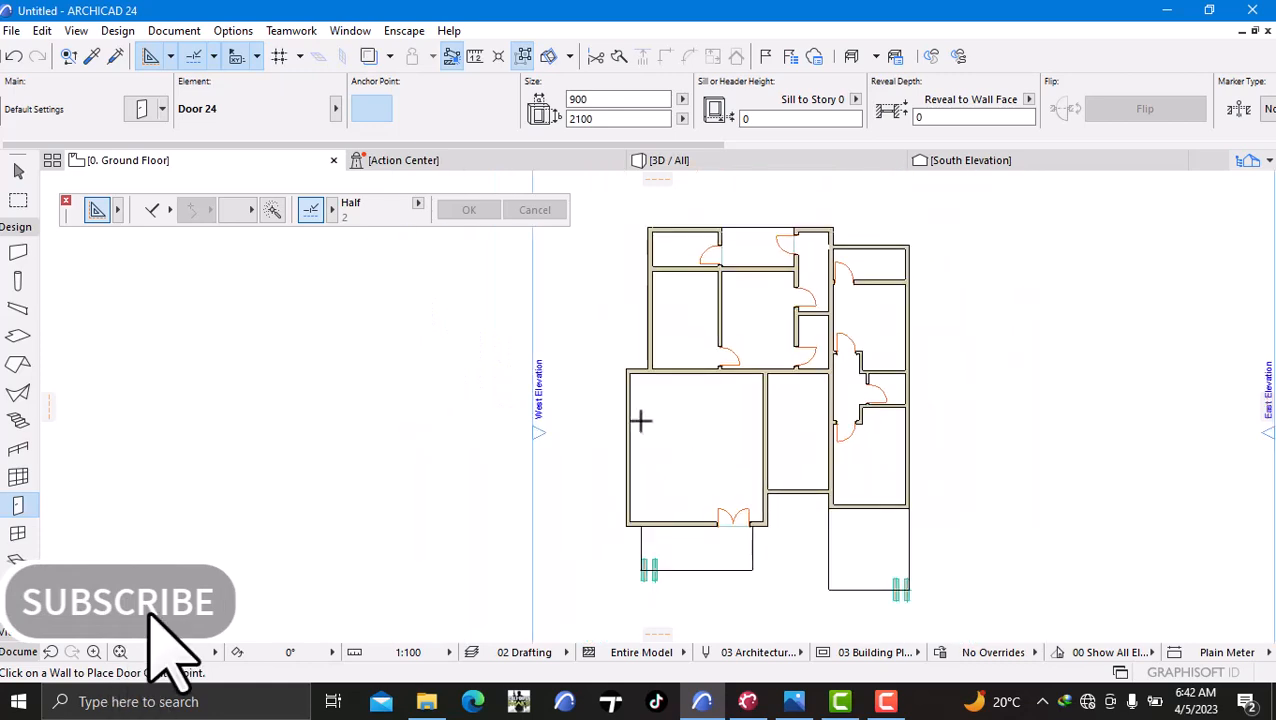
- Inspect the house in 3D by orbiting around it, and return to the ground floor plan
{"action": "left_click", "coordinate": [668, 161]}
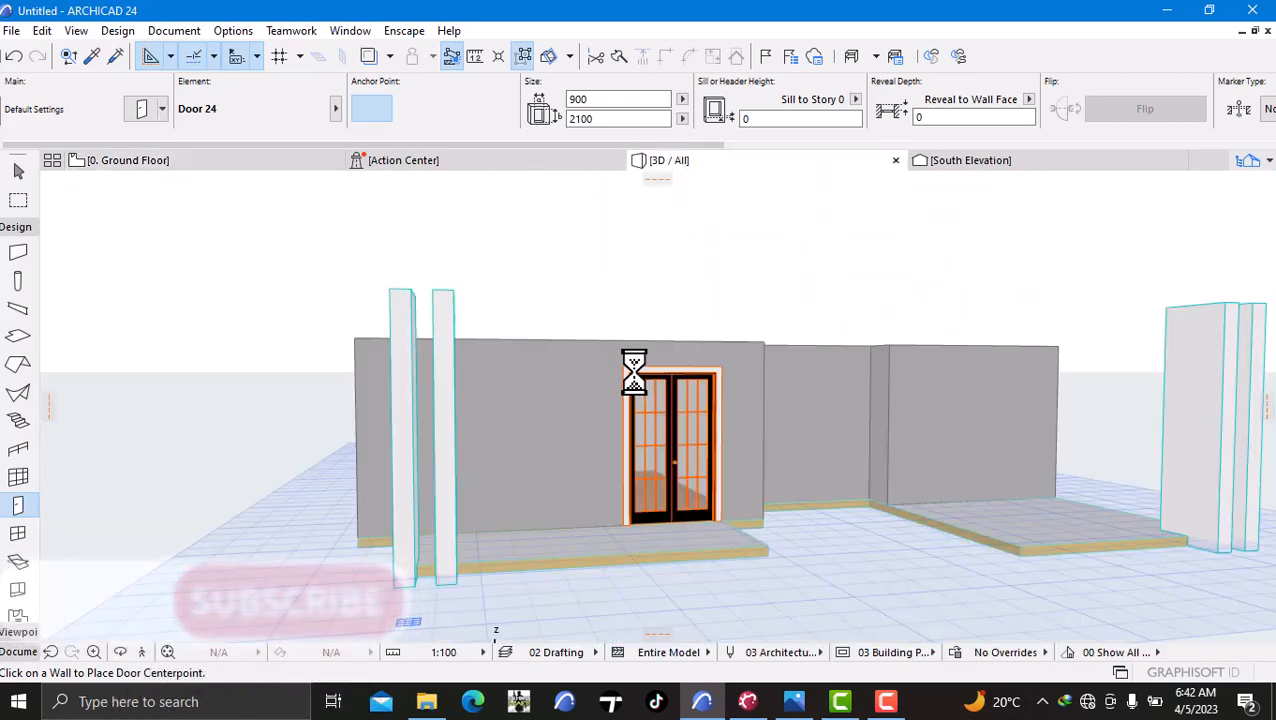
{"action": "scroll", "coordinate": [625, 368], "scroll_direction": "down", "scroll_amount": 2}
{"action": "scroll", "coordinate": [625, 368], "scroll_direction": "down", "scroll_amount": 1}
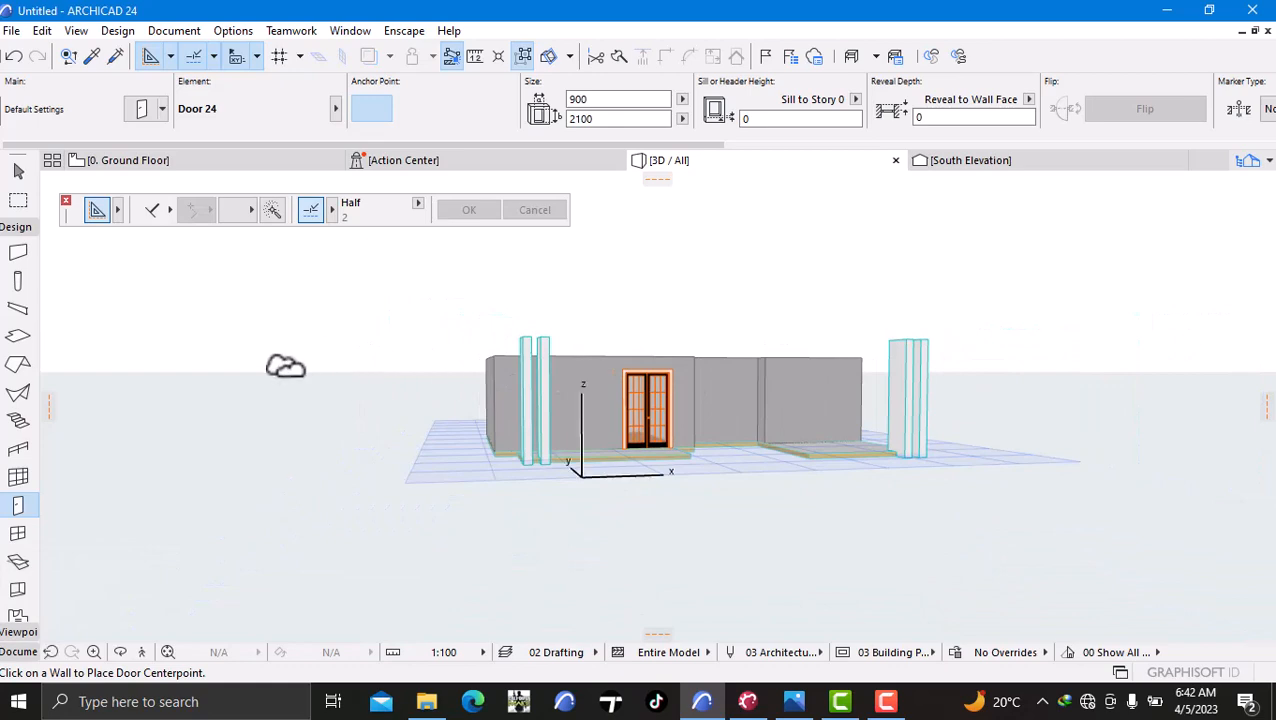
{"action": "right_click", "coordinate": [285, 368]}
{"action": "left_click", "coordinate": [318, 591]}
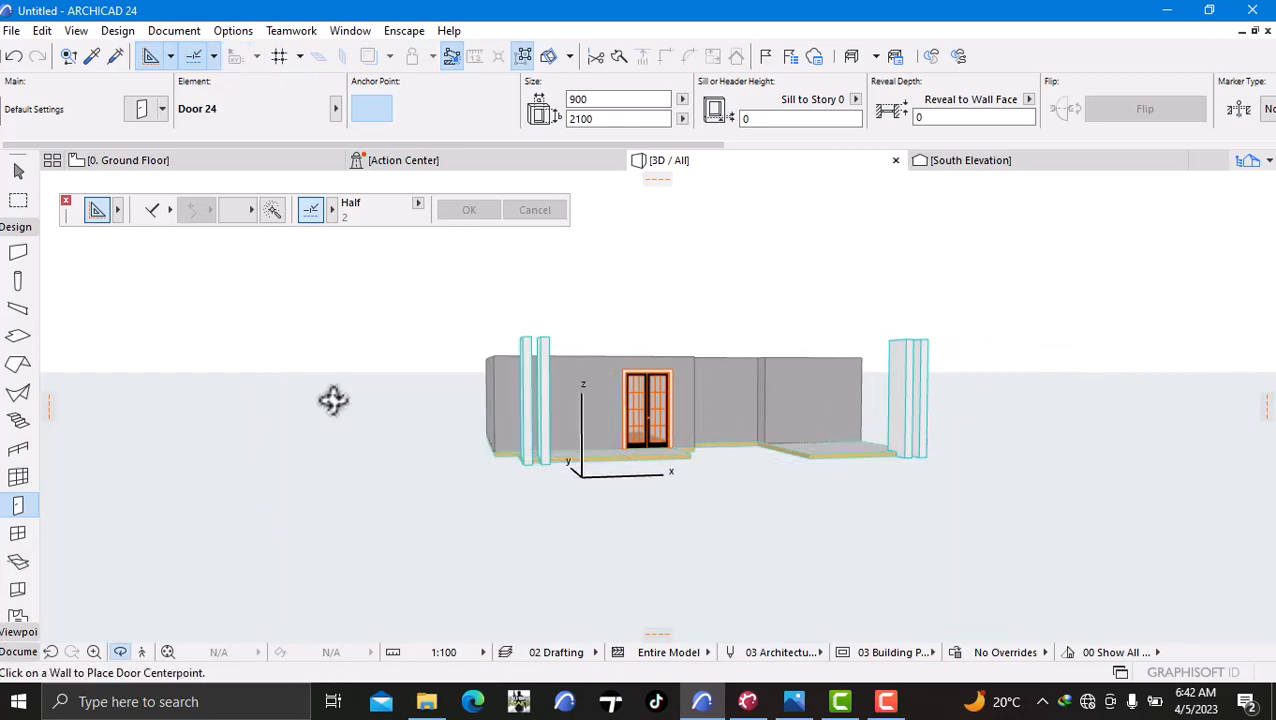
{"action": "left_click_drag", "start_coordinate": [333, 399], "coordinate": [860, 424]}
{"action": "left_click", "coordinate": [218, 163]}
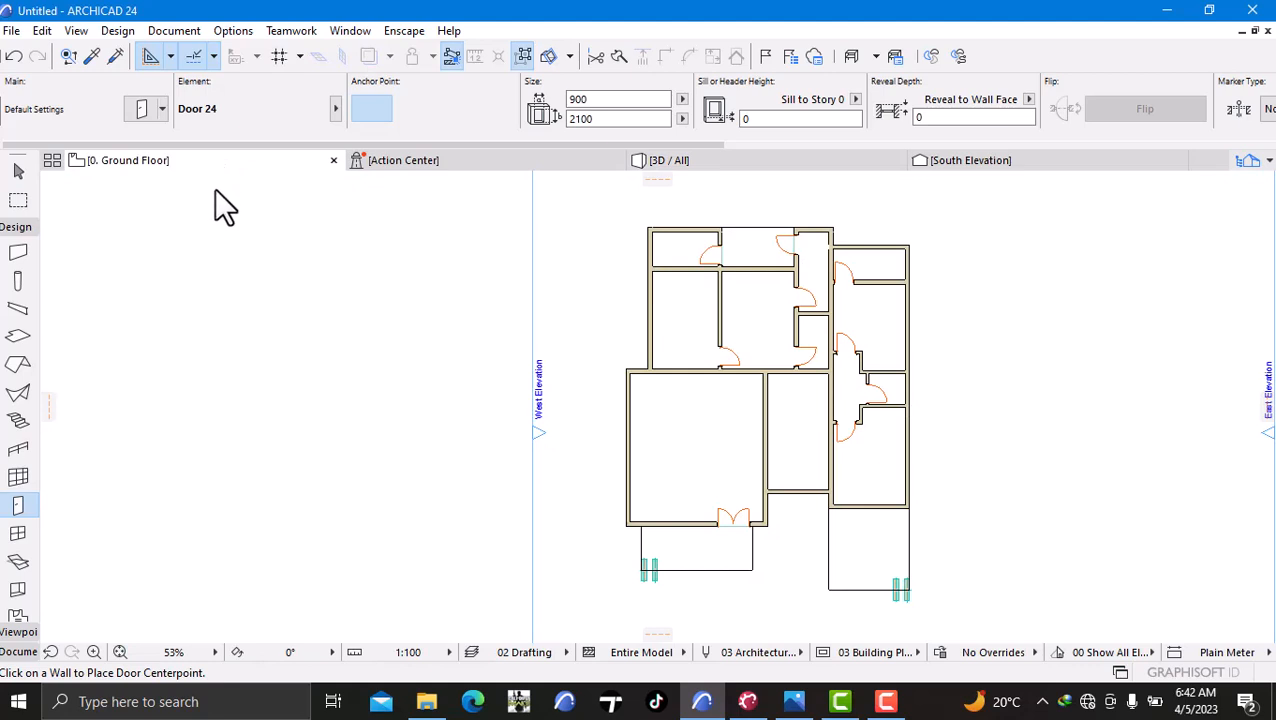
- Set the default Window 24 to a width of 1800 and a sill height of 750, and open its basic window settings
{"action": "left_click", "coordinate": [18, 534]}
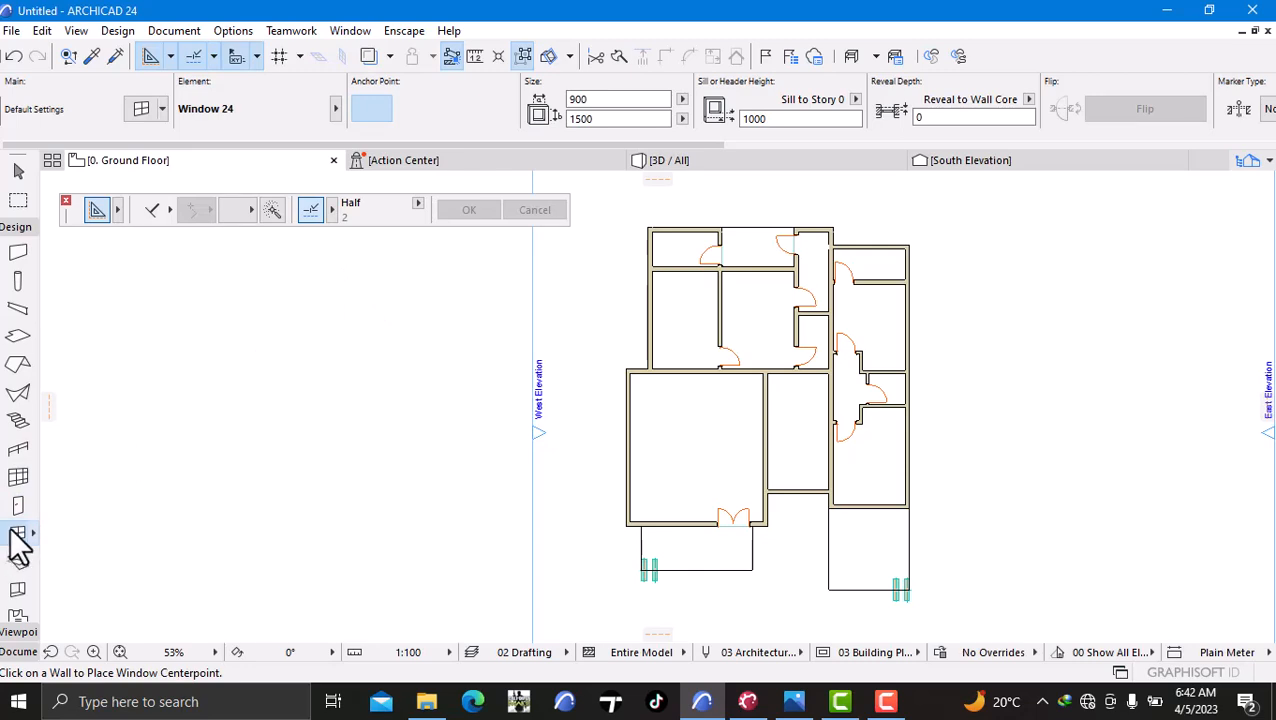
{"action": "double_click", "coordinate": [18, 534]}
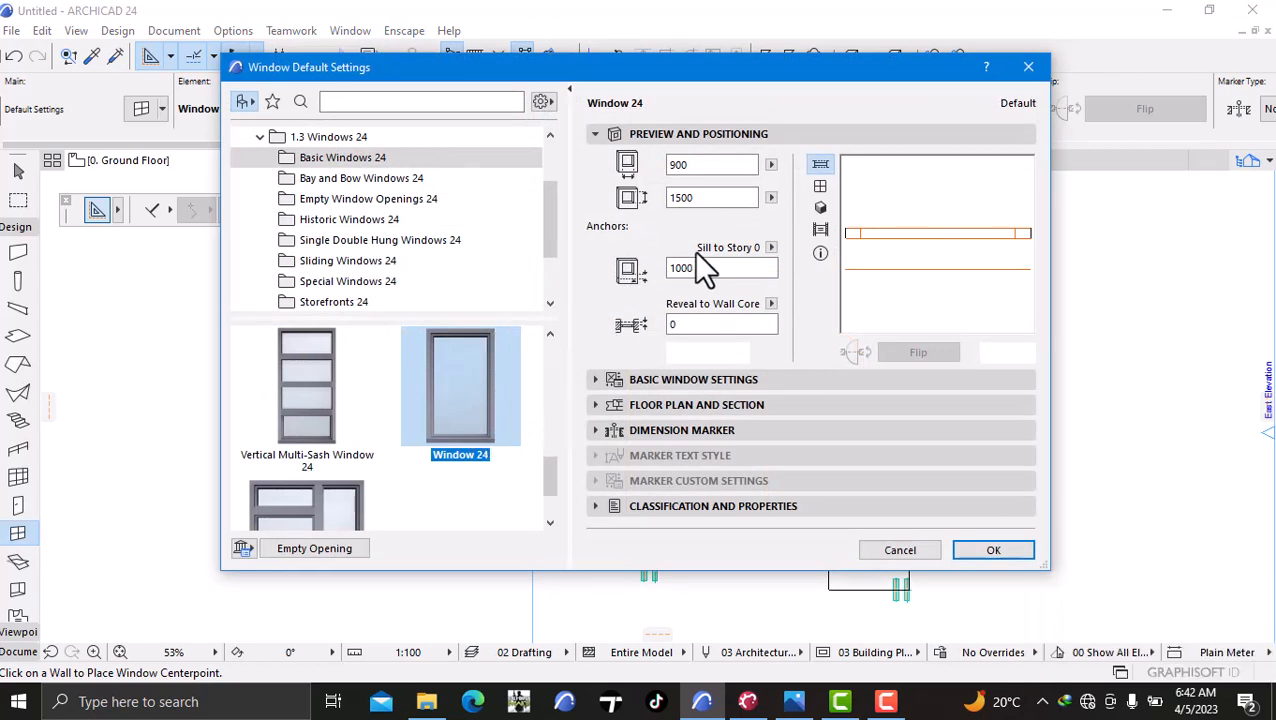
{"action": "left_click", "coordinate": [717, 268]}
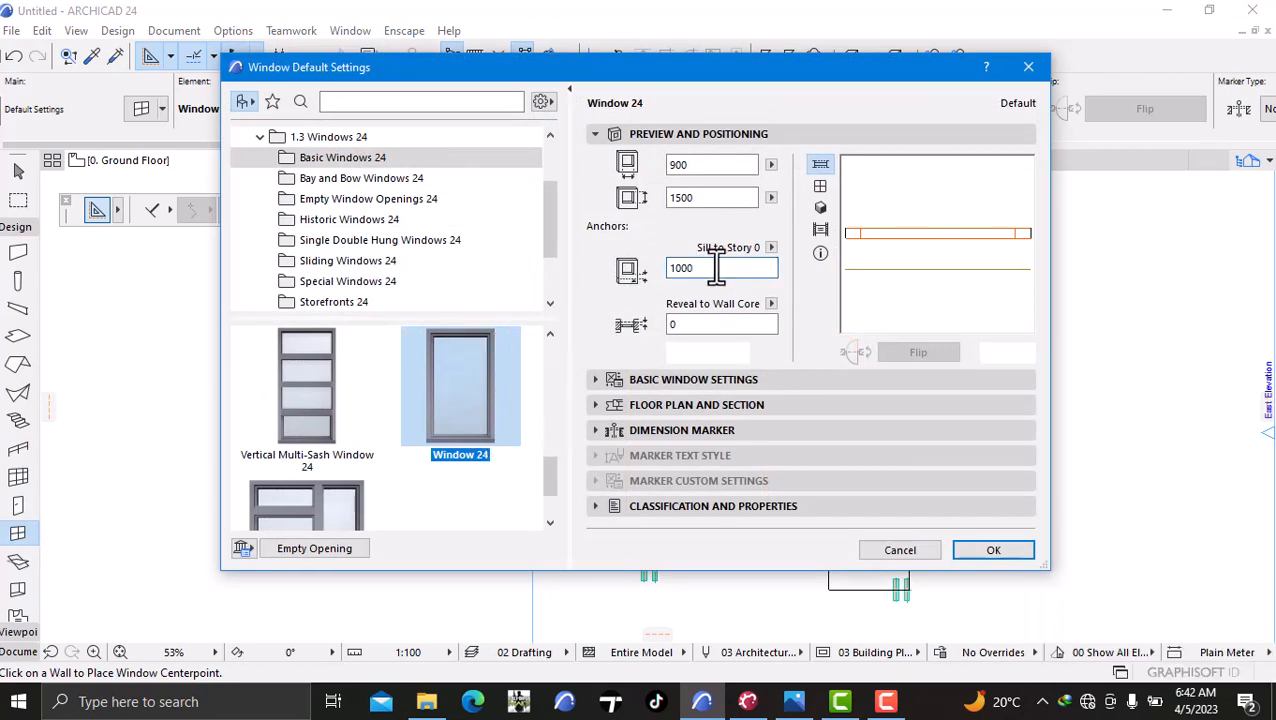
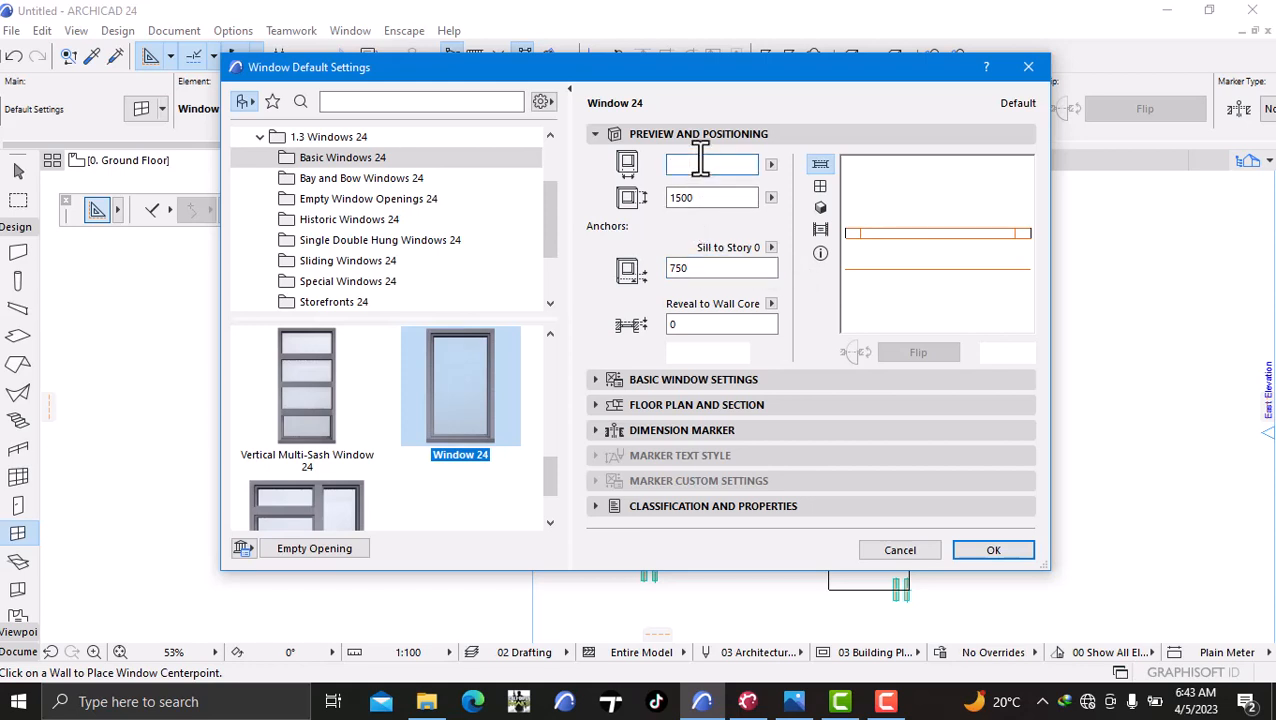
{"action": "type", "text": "00"}
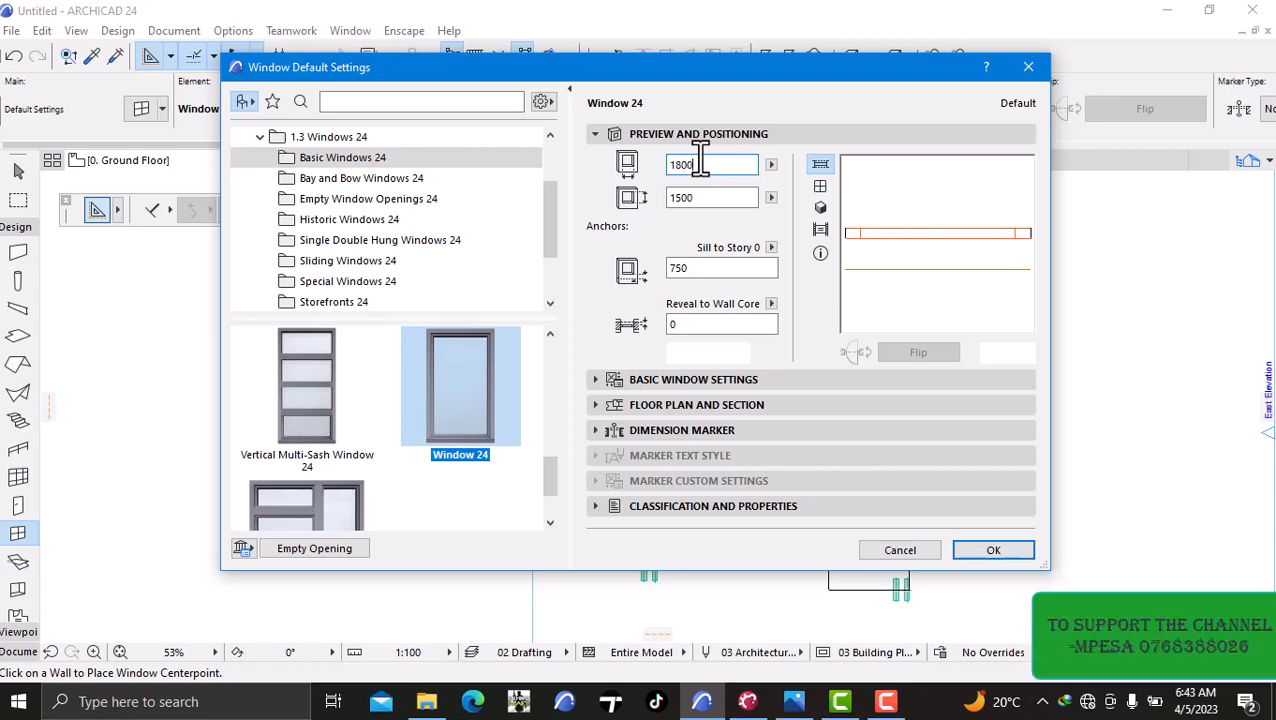
{"action": "left_click", "coordinate": [658, 375]}
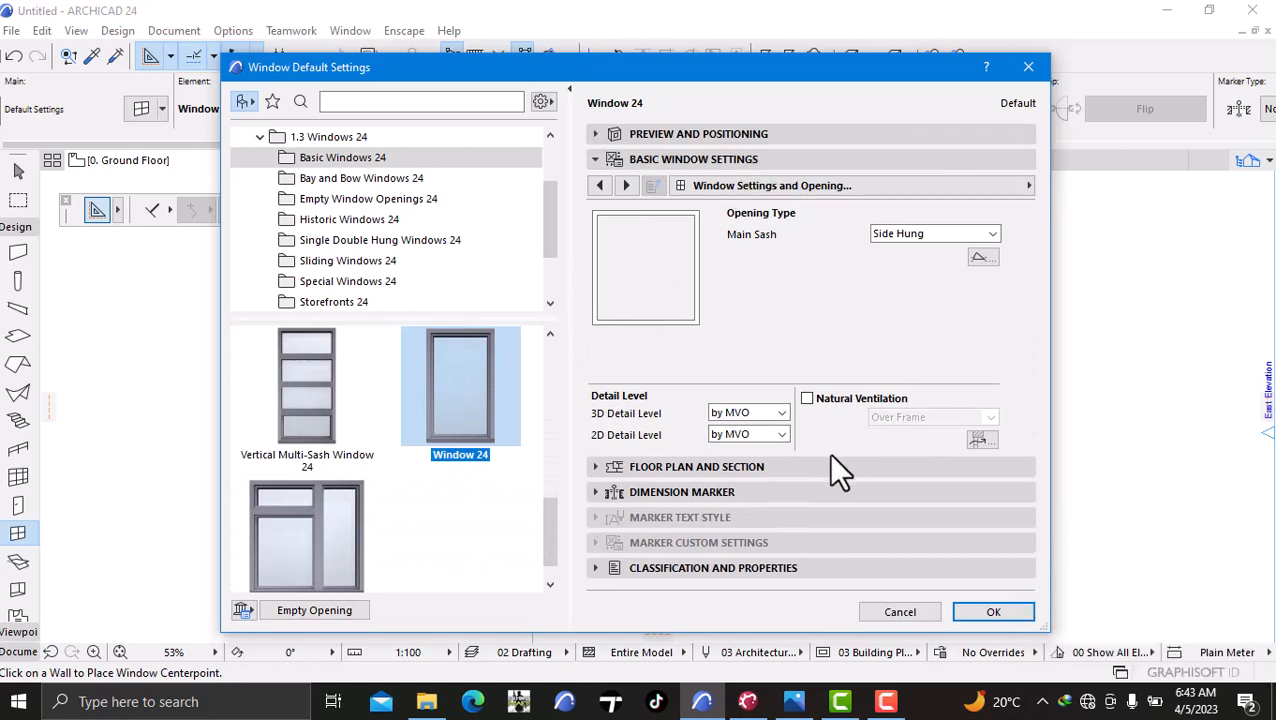
- Examine the ground-floor windows in the reference render Image1_000.png for their grid, frame colour and casing, and return to the window settings
{"action": "left_click", "coordinate": [794, 701]}
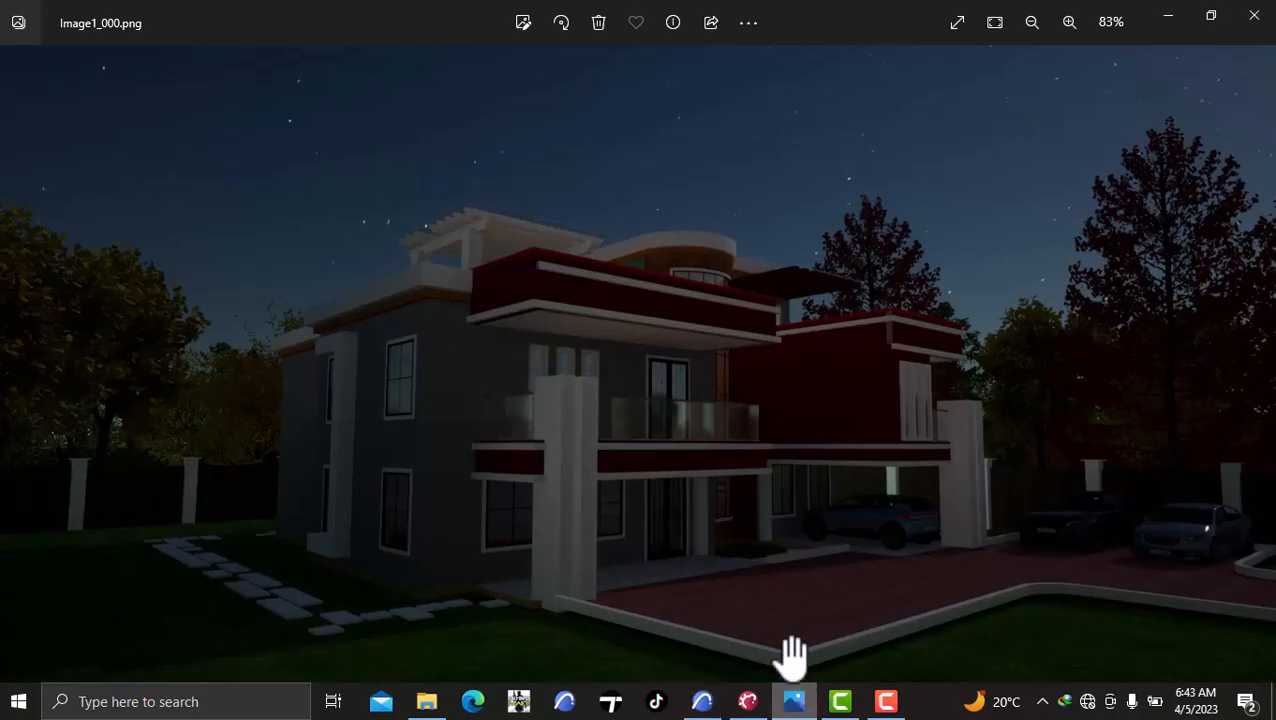
{"action": "scroll", "coordinate": [706, 590], "scroll_direction": "up", "scroll_amount": 5}
{"action": "left_click_drag", "start_coordinate": [680, 550], "coordinate": [800, 564]}
{"action": "scroll", "coordinate": [368, 492], "scroll_direction": "down", "scroll_amount": 1}
{"action": "scroll", "coordinate": [380, 490], "scroll_direction": "up", "scroll_amount": 2}
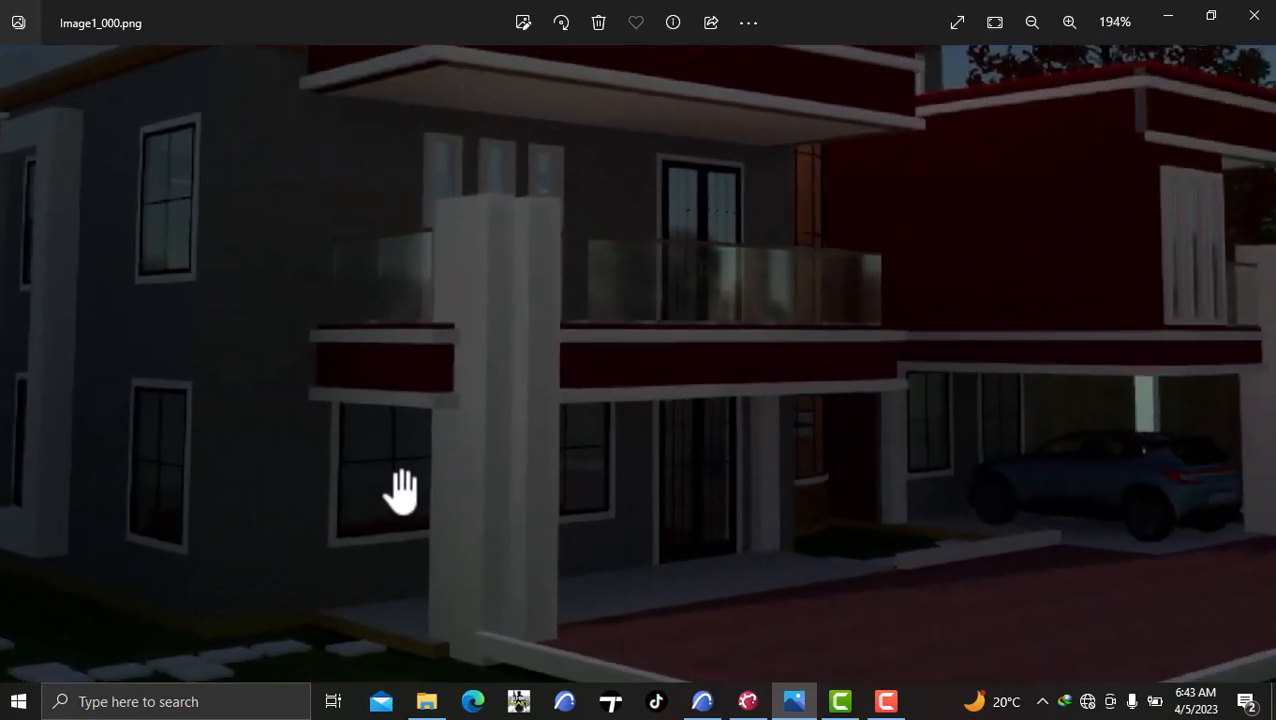
{"action": "scroll", "coordinate": [345, 474], "scroll_direction": "down", "scroll_amount": 3}
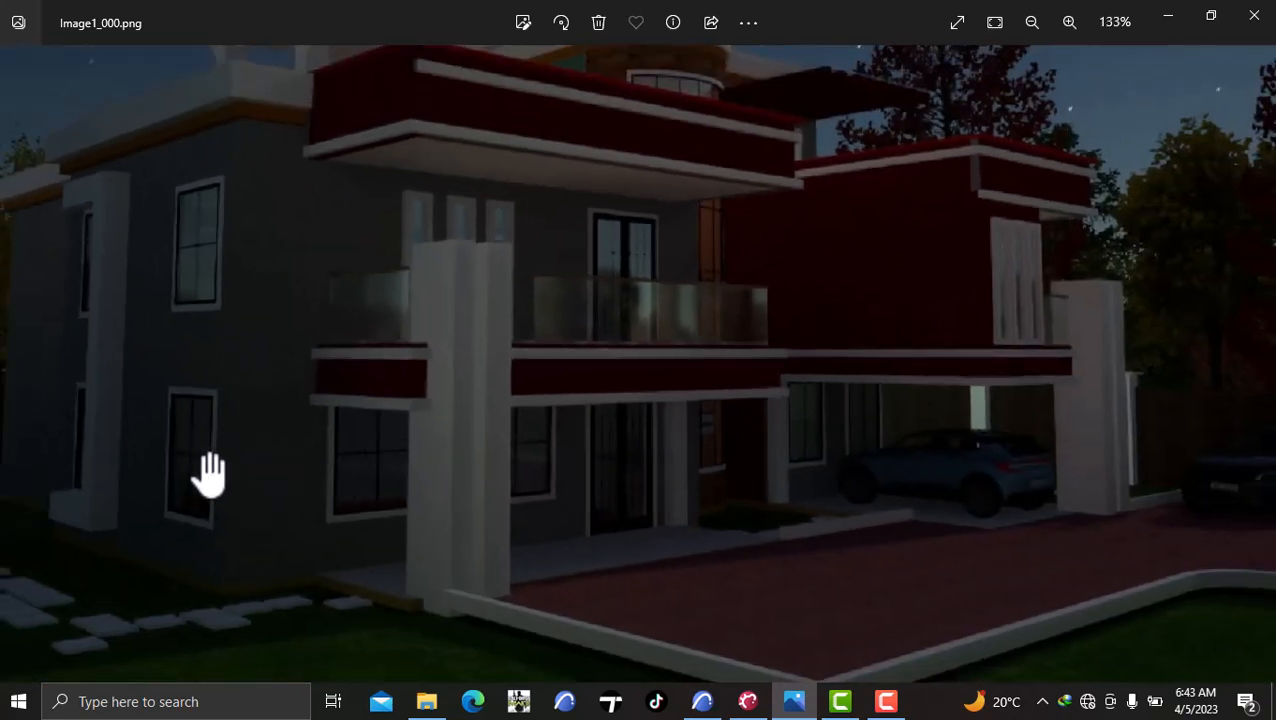
{"action": "scroll", "coordinate": [225, 470], "scroll_direction": "up", "scroll_amount": 1}
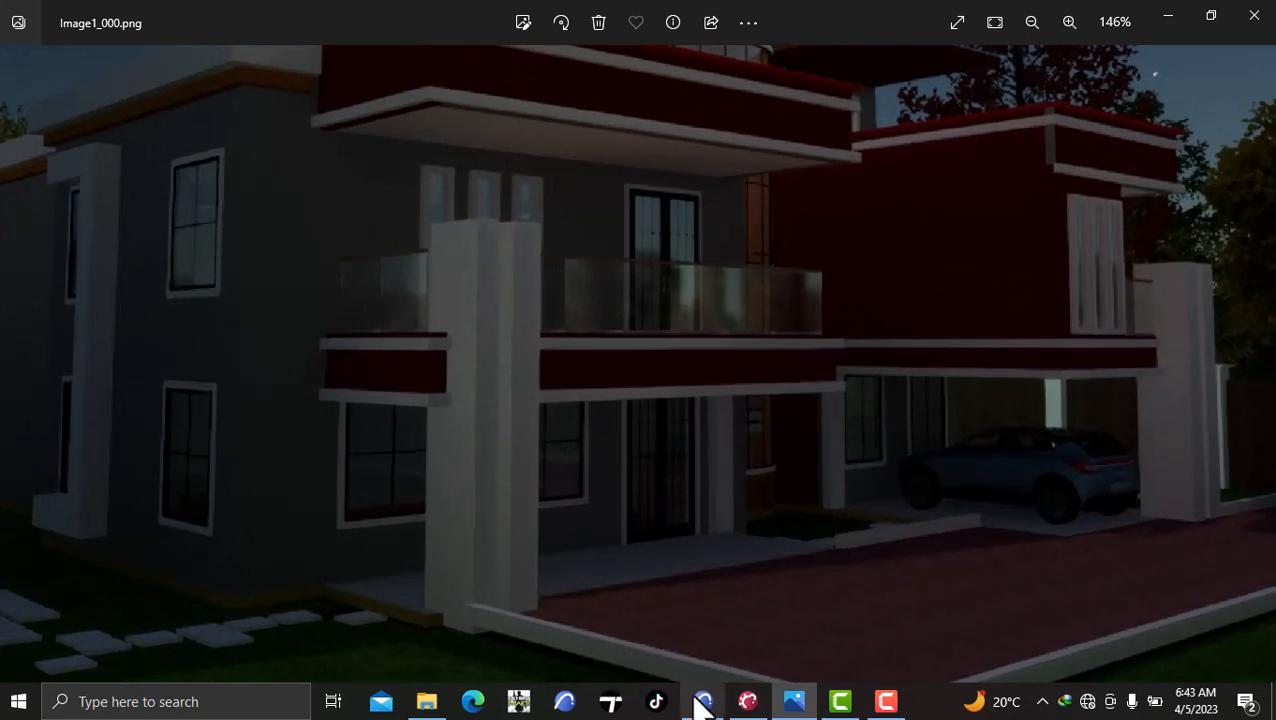
{"action": "mouse_move", "coordinate": [703, 700]}
{"action": "left_click", "coordinate": [702, 650]}
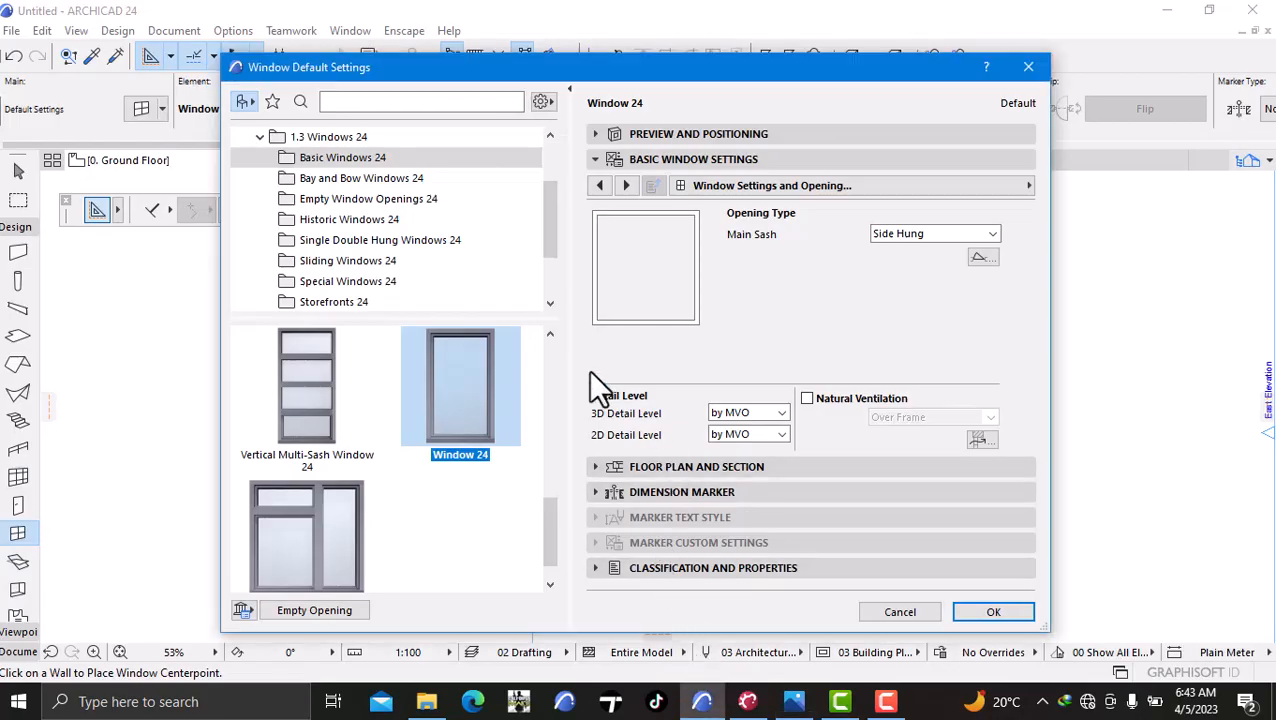
- Set the window's sash type to H-V Grid with 2 panes vertically and 2 horizontally
{"action": "left_click", "coordinate": [760, 186]}
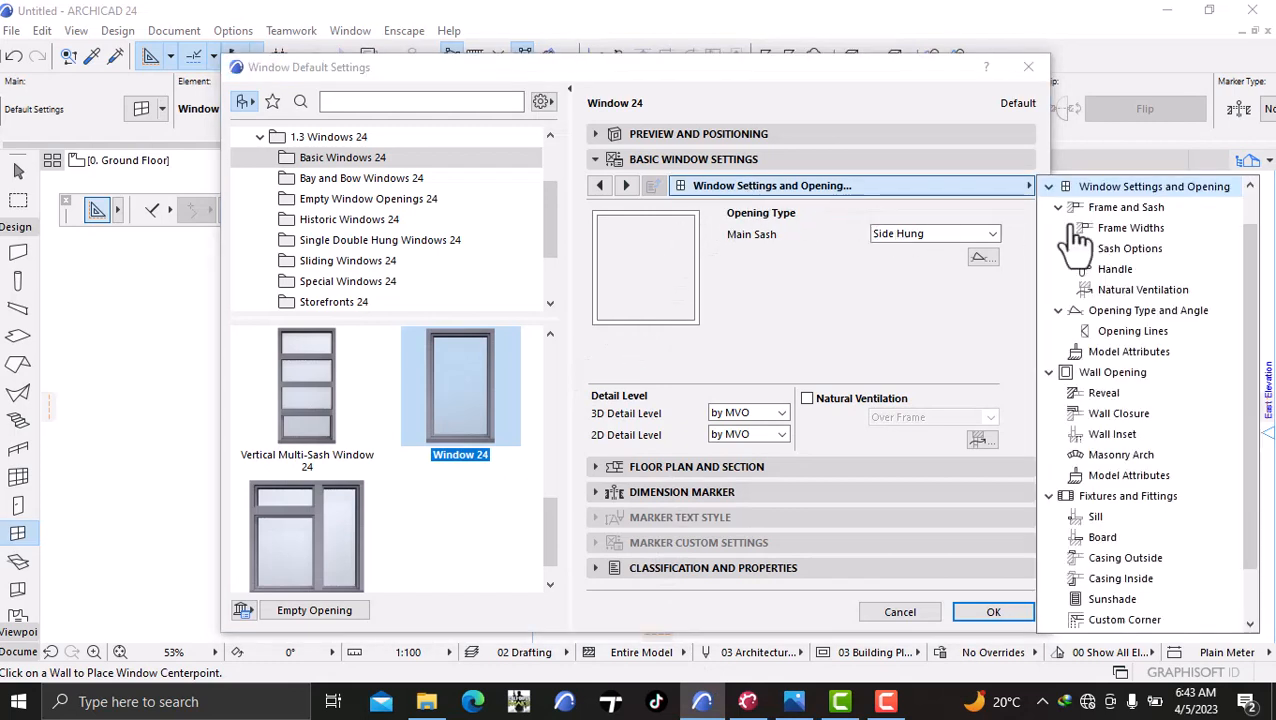
{"action": "left_click", "coordinate": [1122, 250]}
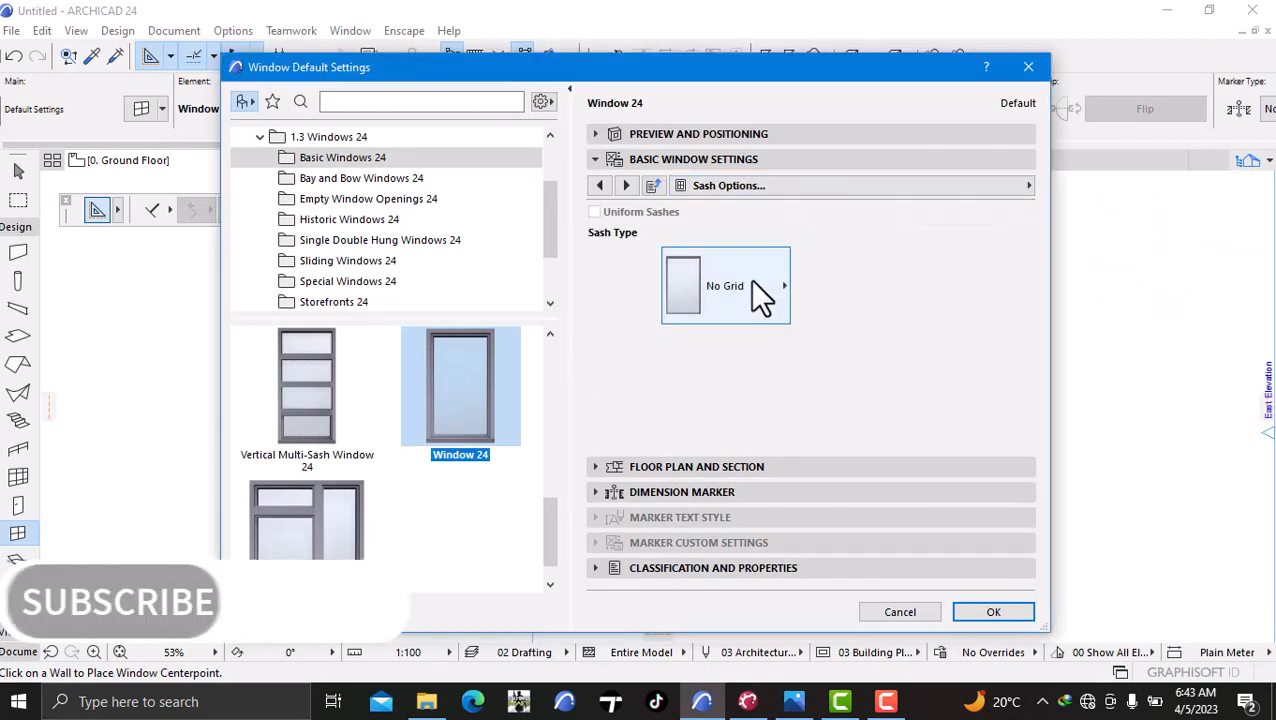
{"action": "left_click", "coordinate": [749, 281]}
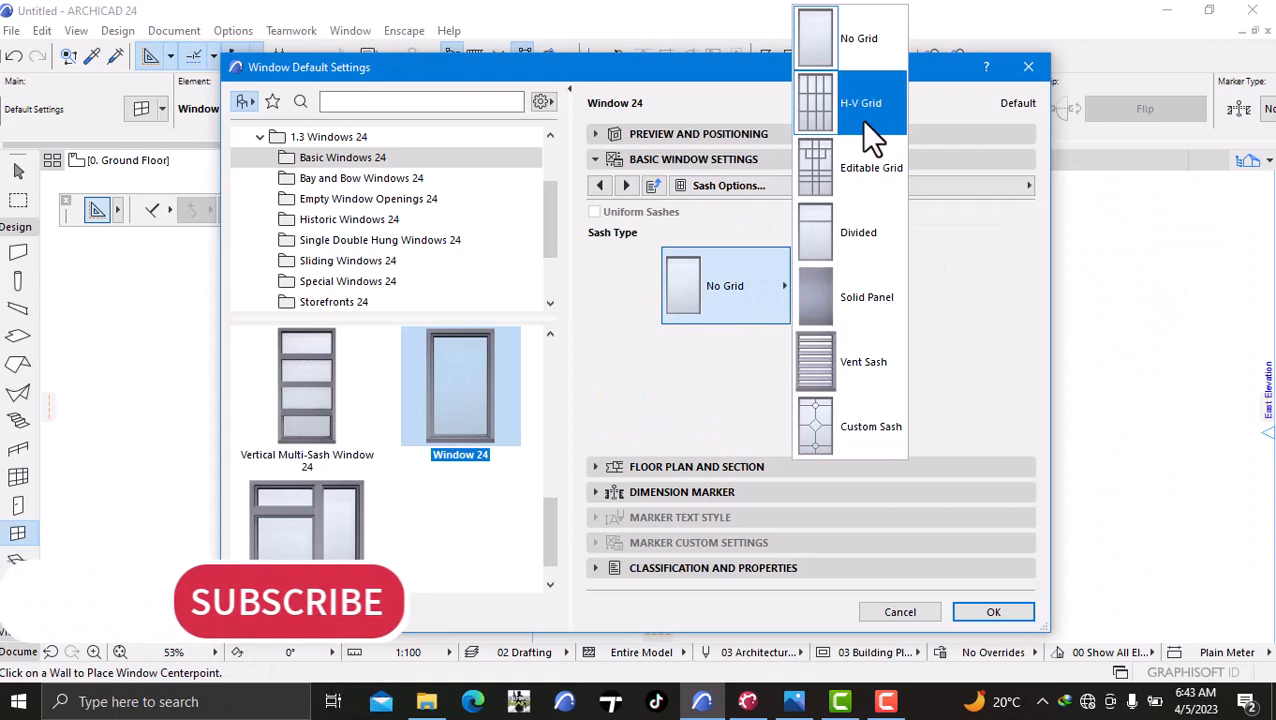
{"action": "left_click", "coordinate": [860, 120]}
{"action": "left_click", "coordinate": [960, 254]}
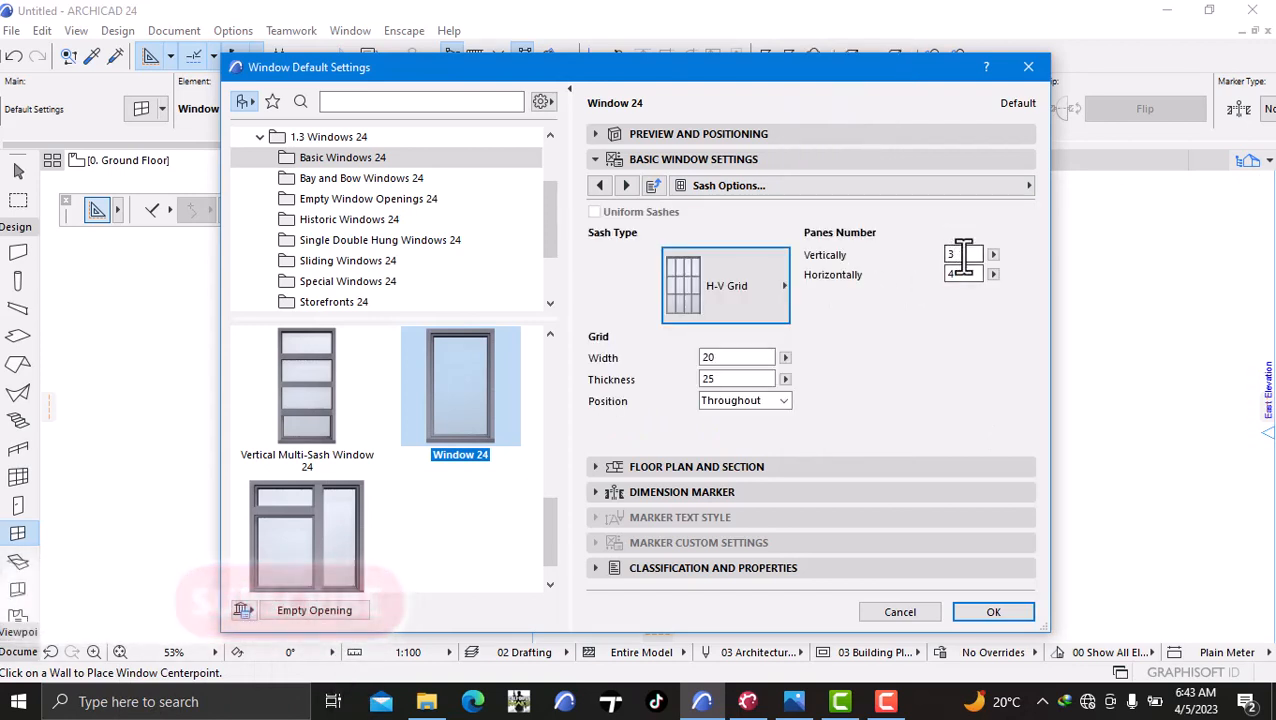
{"action": "key", "text": "BackSpace"}
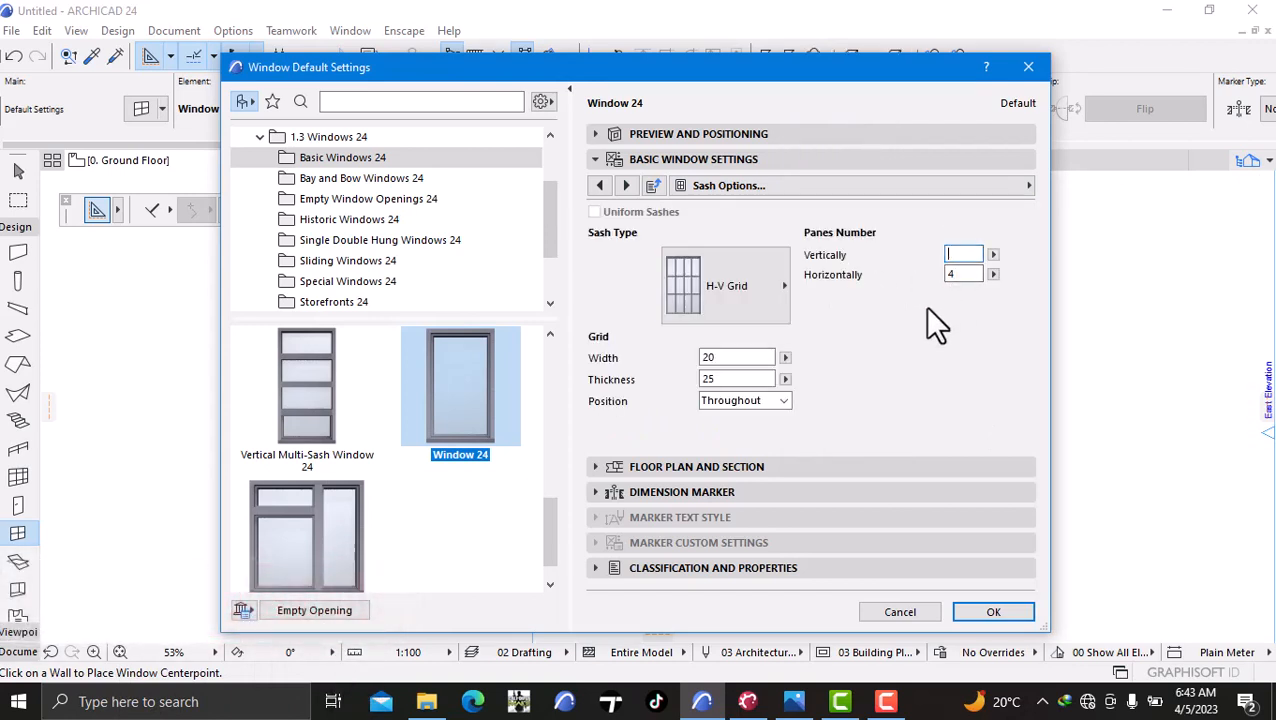
{"action": "type", "text": "2"}
{"action": "left_click", "coordinate": [962, 277]}
{"action": "type", "text": "2"}
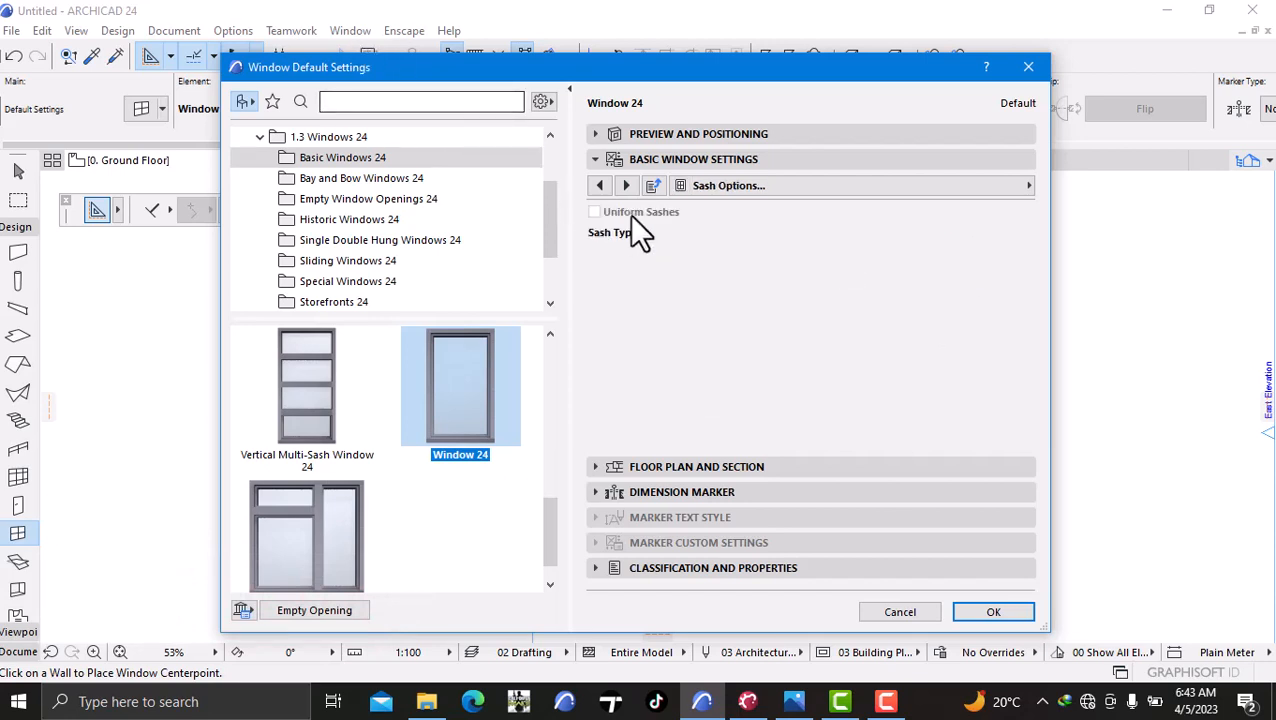
- Override the model view options for the window's 3D projections and turn off its opening line
{"action": "left_click", "coordinate": [739, 185]}
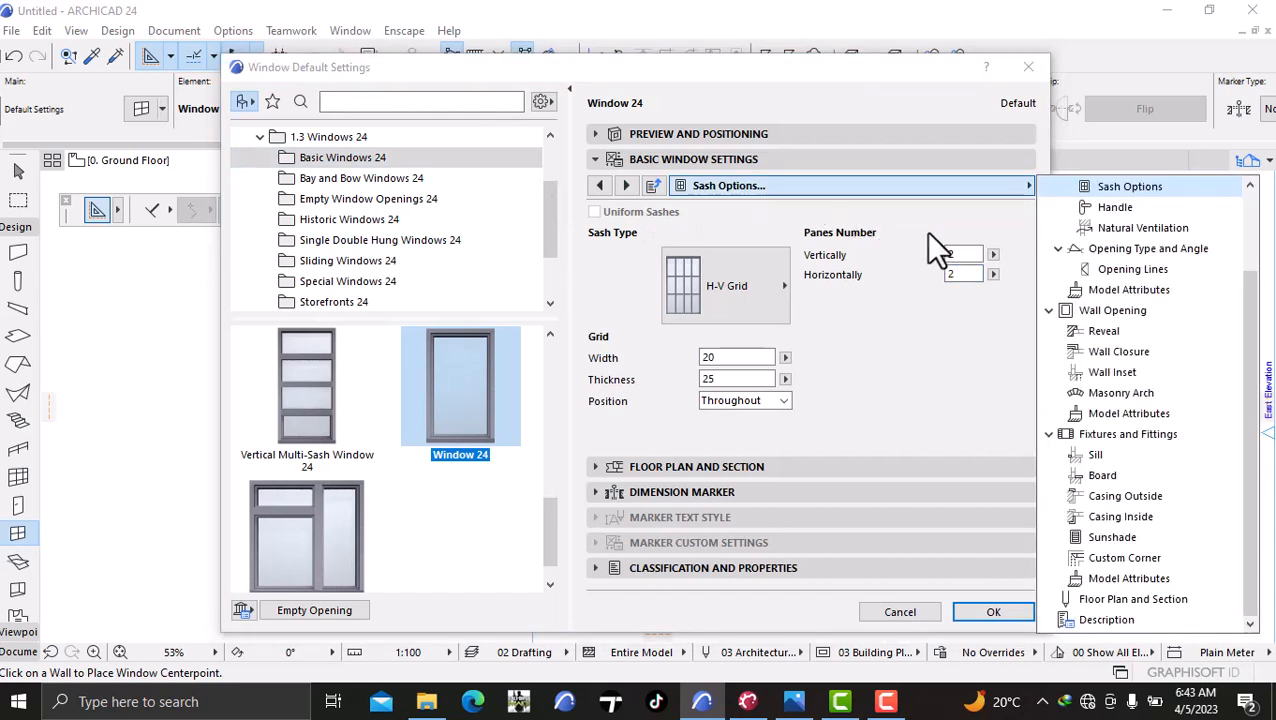
{"action": "left_click", "coordinate": [1126, 272]}
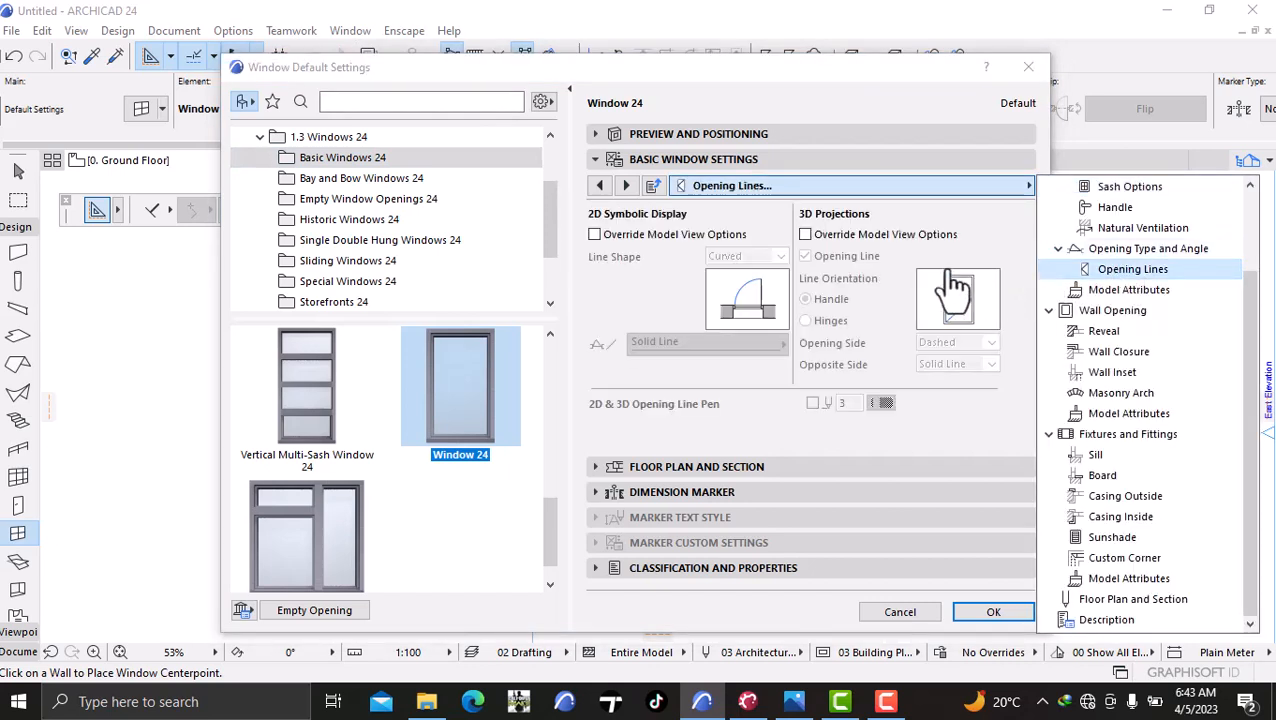
{"action": "left_click", "coordinate": [806, 235]}
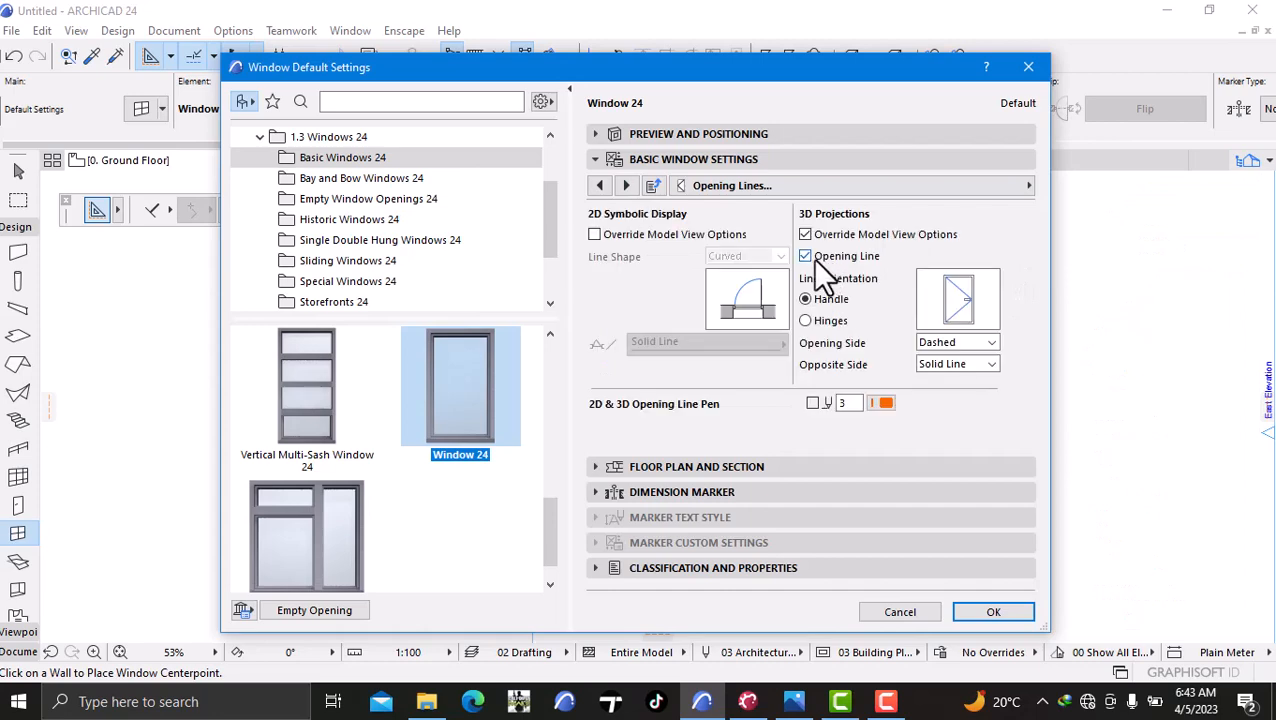
{"action": "left_click", "coordinate": [807, 256]}
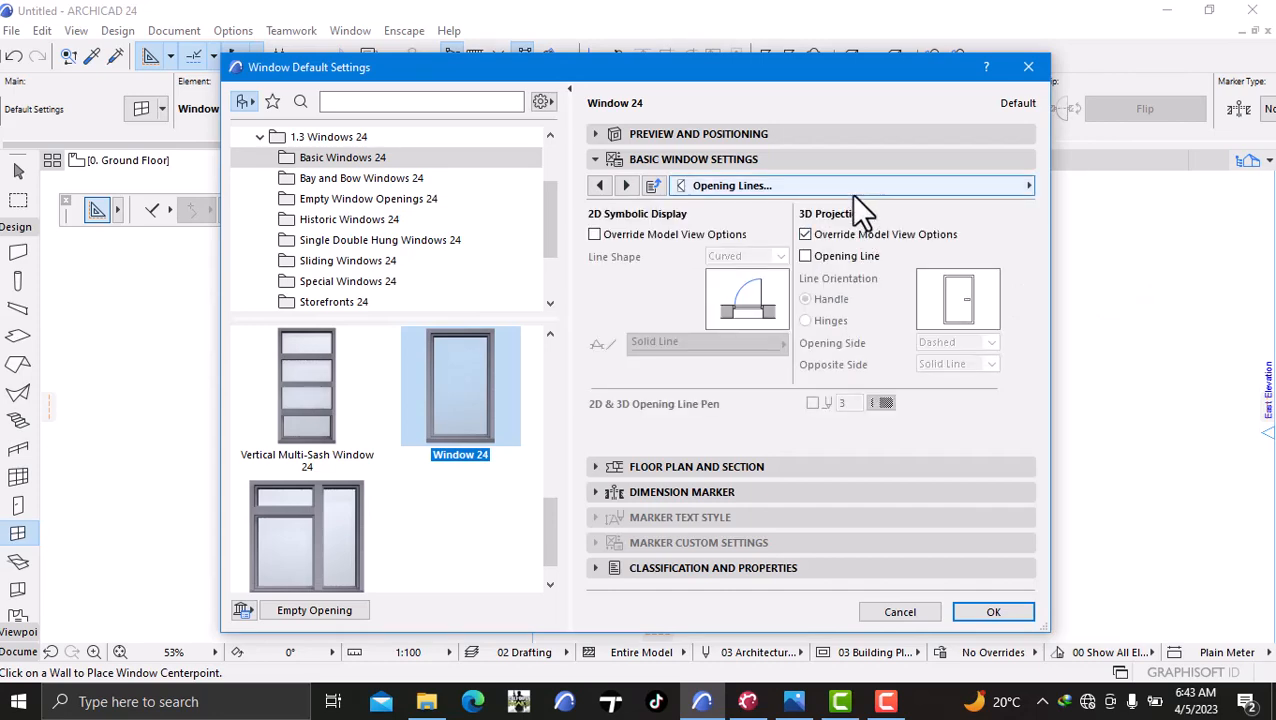
- Make the window surfaces uniform and assign Paint - Ivory Black to the frame, sash and grid
{"action": "left_click", "coordinate": [852, 187]}
{"action": "left_click", "coordinate": [1120, 291]}
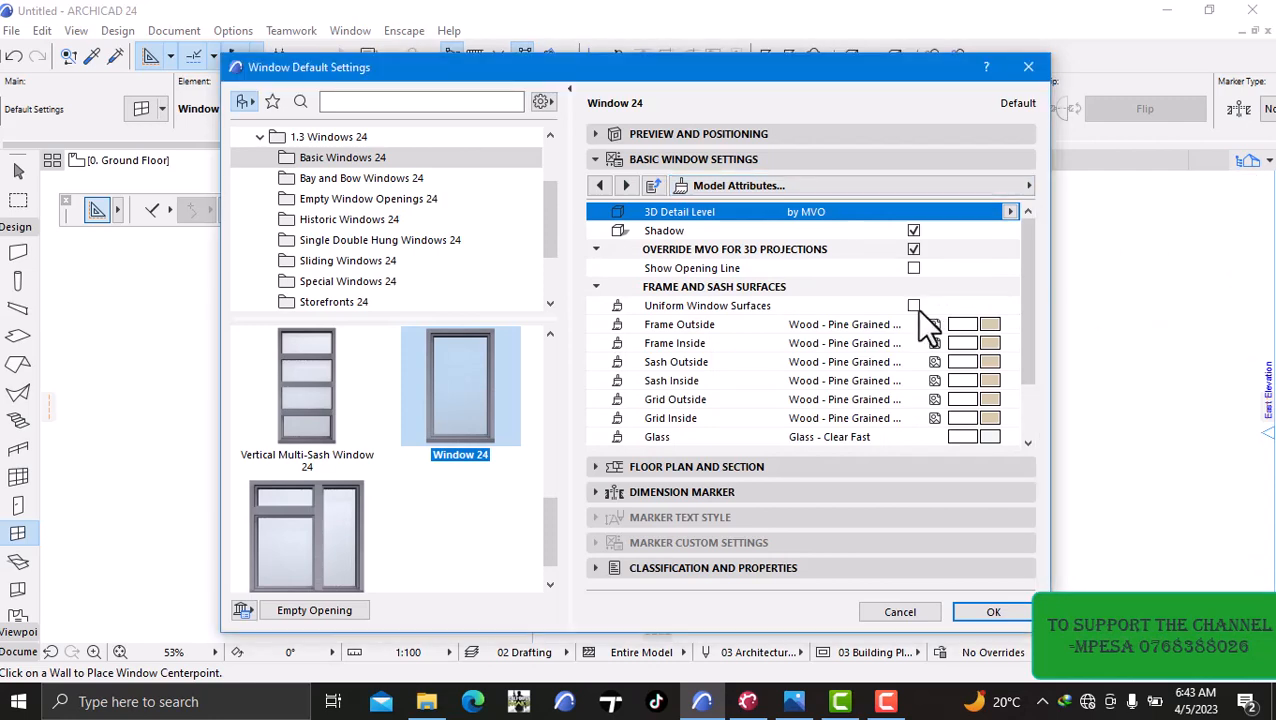
{"action": "left_click", "coordinate": [914, 306]}
{"action": "left_click", "coordinate": [984, 321]}
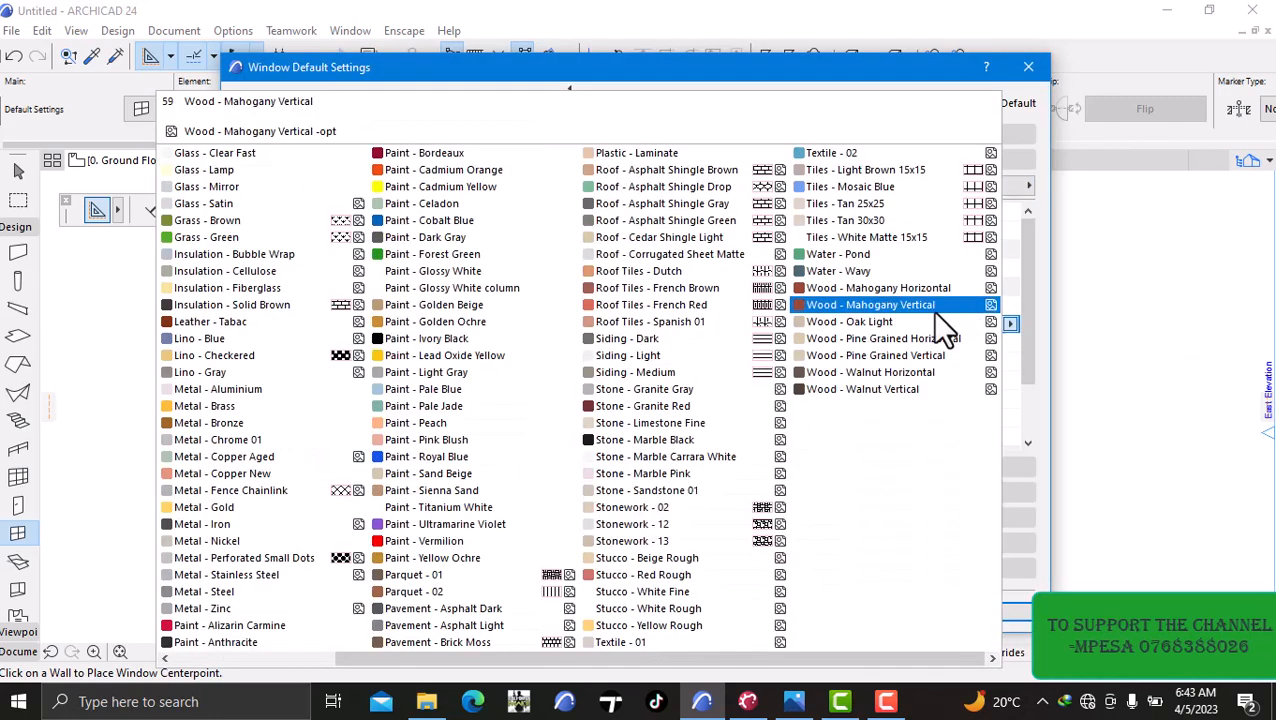
{"action": "left_click", "coordinate": [511, 339]}
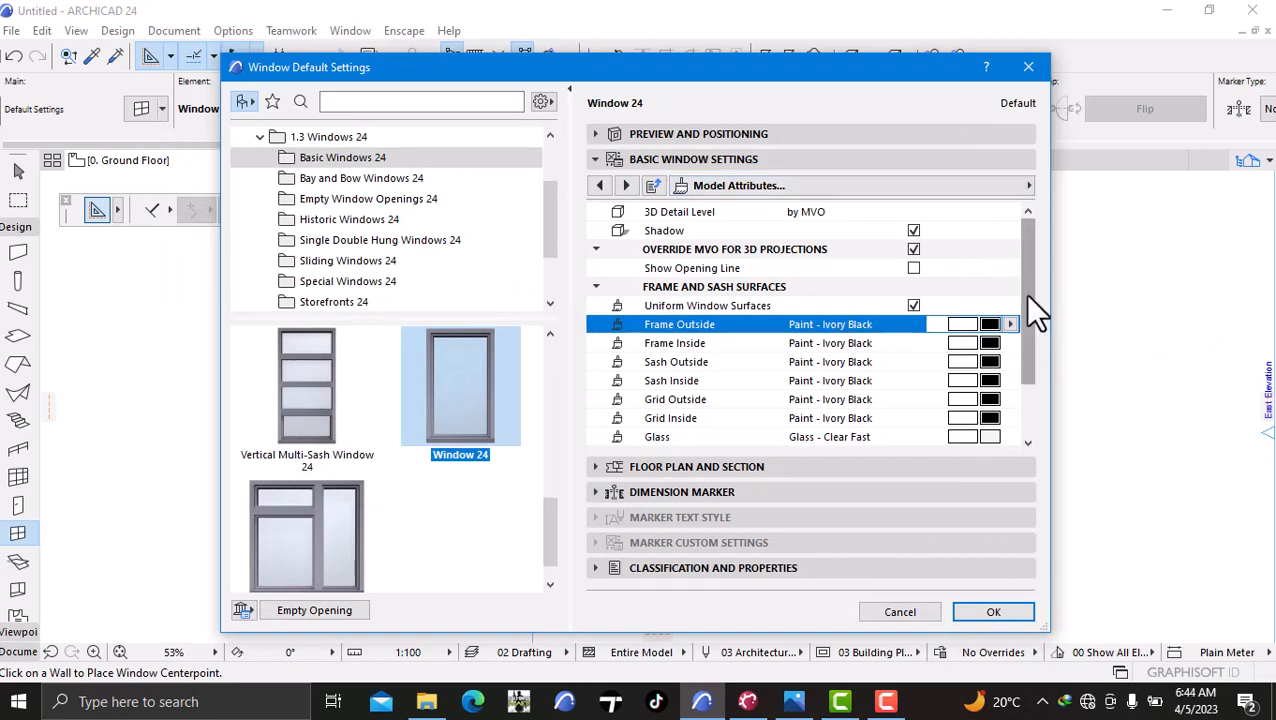
{"action": "left_click_drag", "start_coordinate": [1026, 298], "coordinate": [1036, 377]}
- Enable the window's outside casing, keeping the Simple type
{"action": "left_click", "coordinate": [940, 188]}
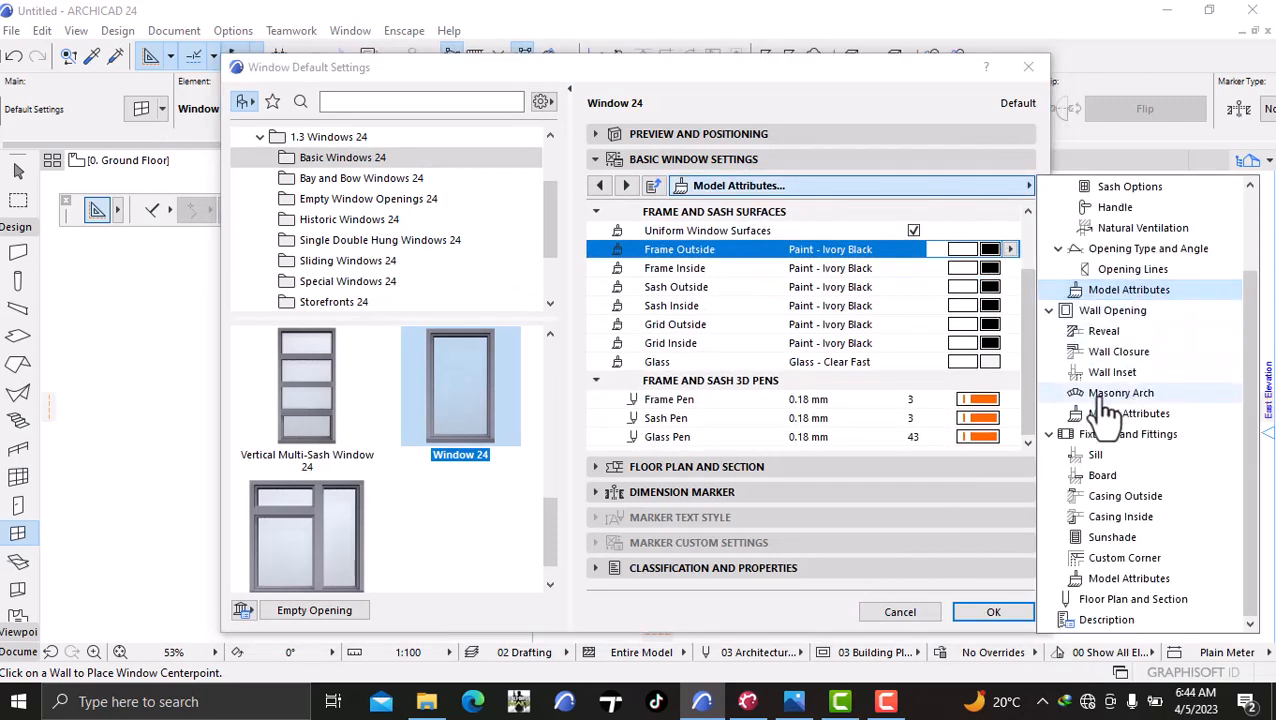
{"action": "left_click", "coordinate": [1112, 497]}
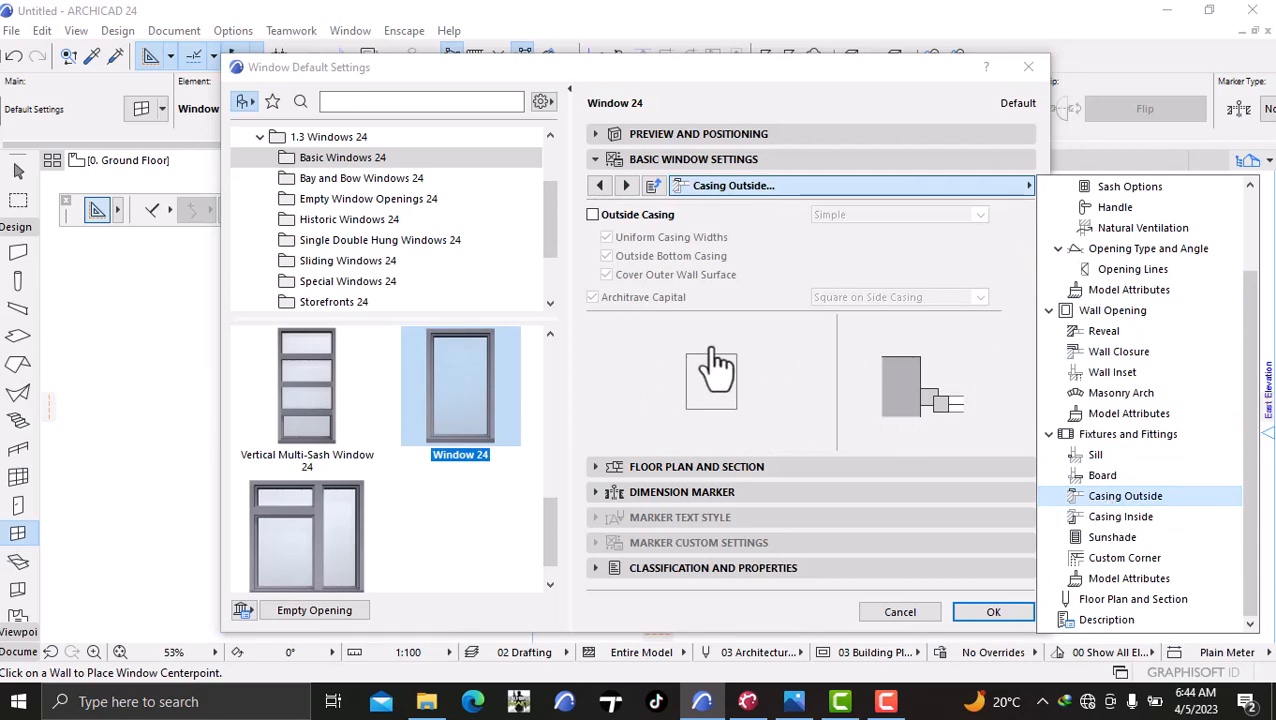
{"action": "left_click", "coordinate": [589, 217]}
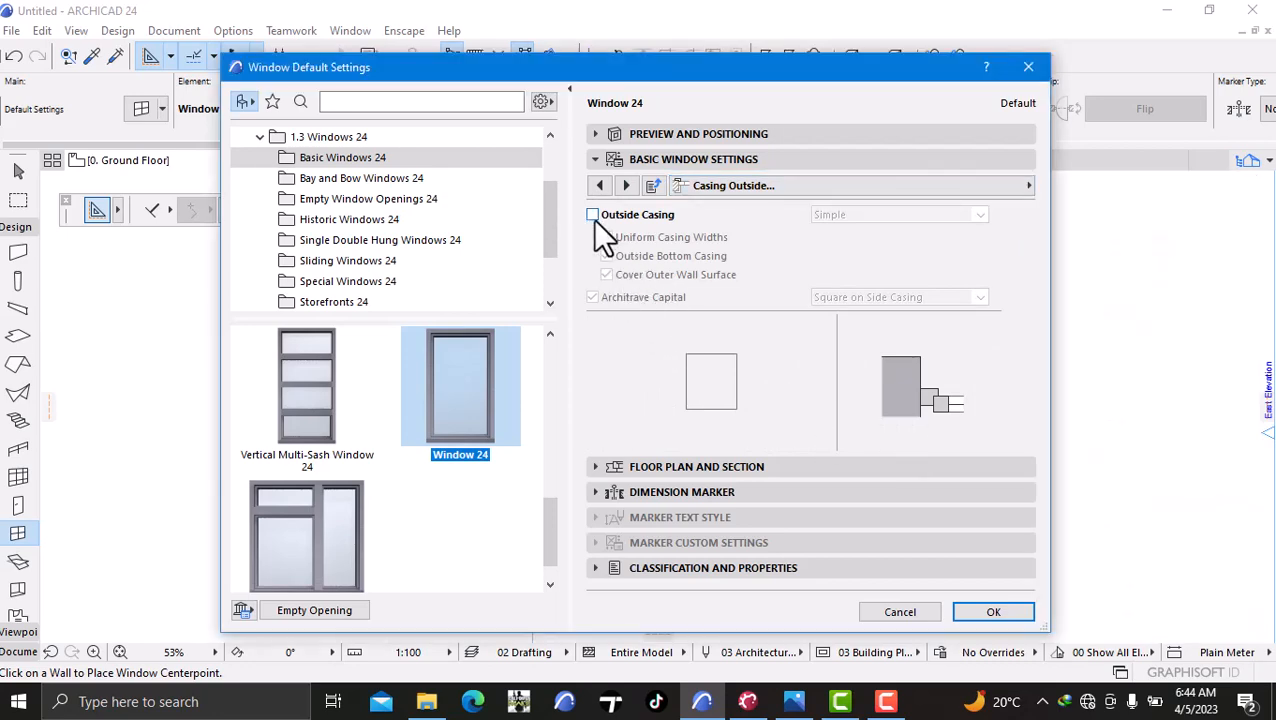
{"action": "left_click", "coordinate": [593, 216]}
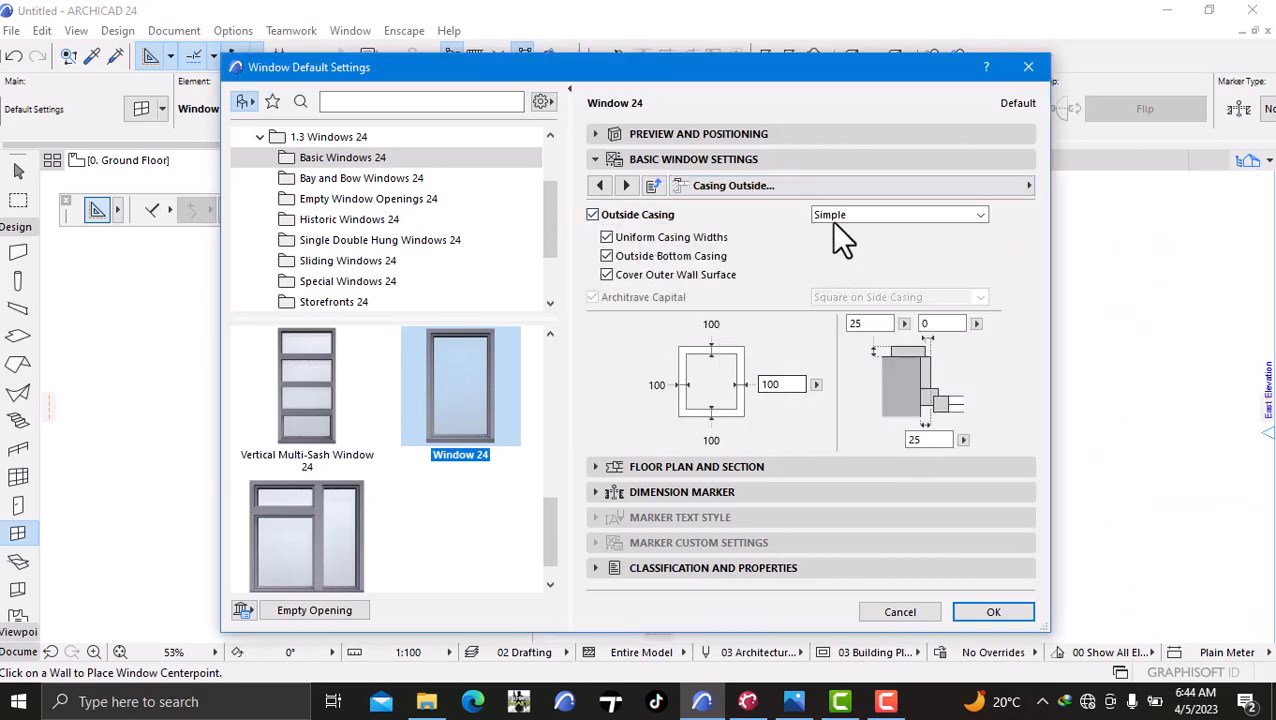
- Assign Paint - Glossy White to the outside casing surface and accept the window settings
{"action": "left_click", "coordinate": [829, 189]}
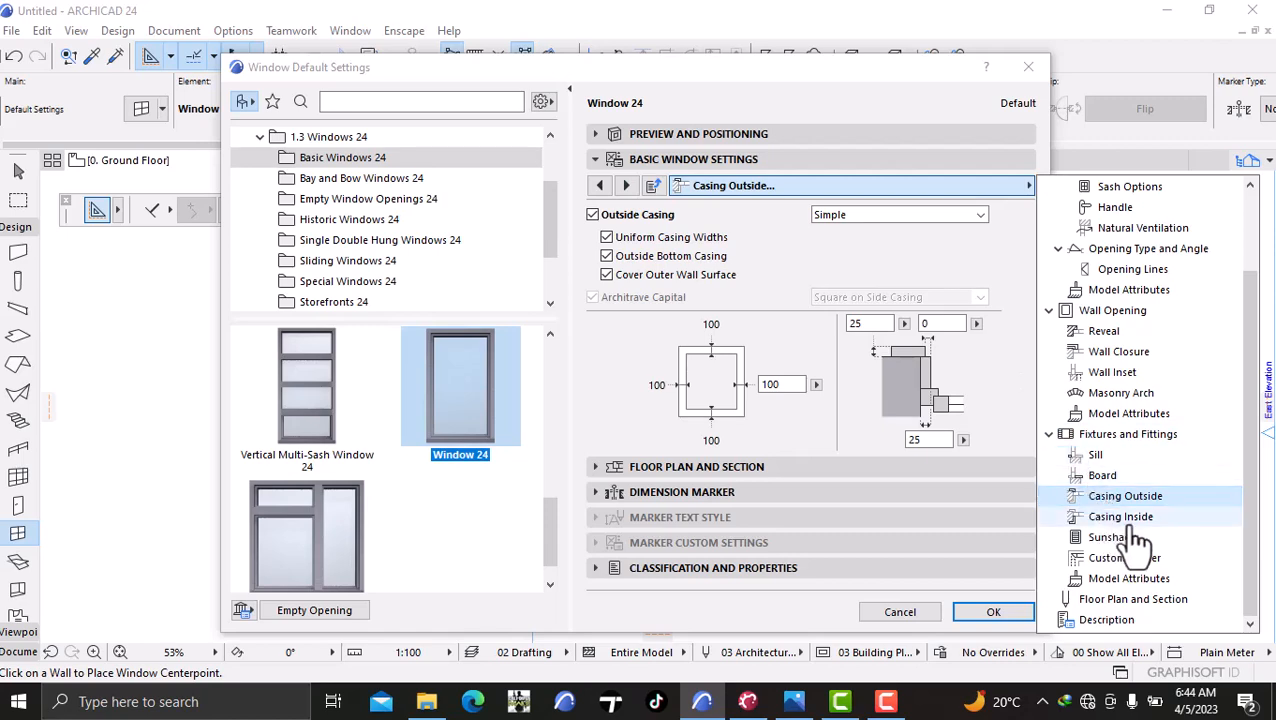
{"action": "left_click", "coordinate": [1129, 578]}
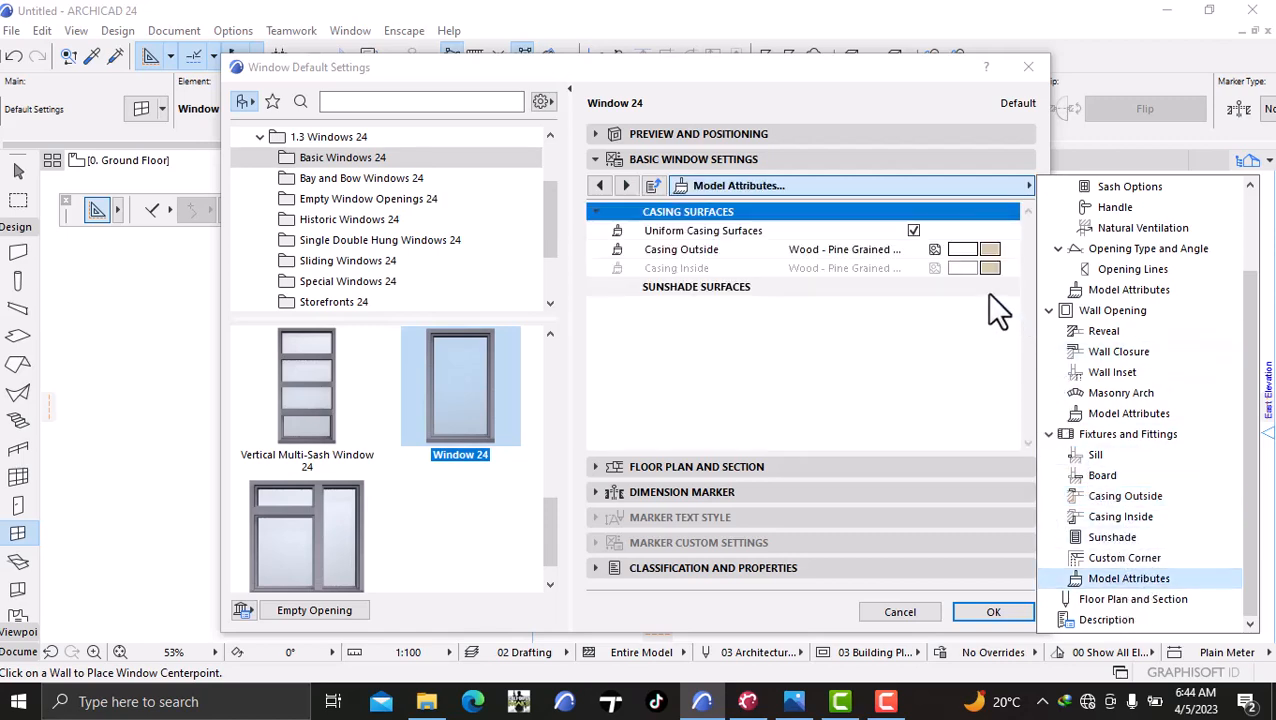
{"action": "left_click", "coordinate": [986, 249]}
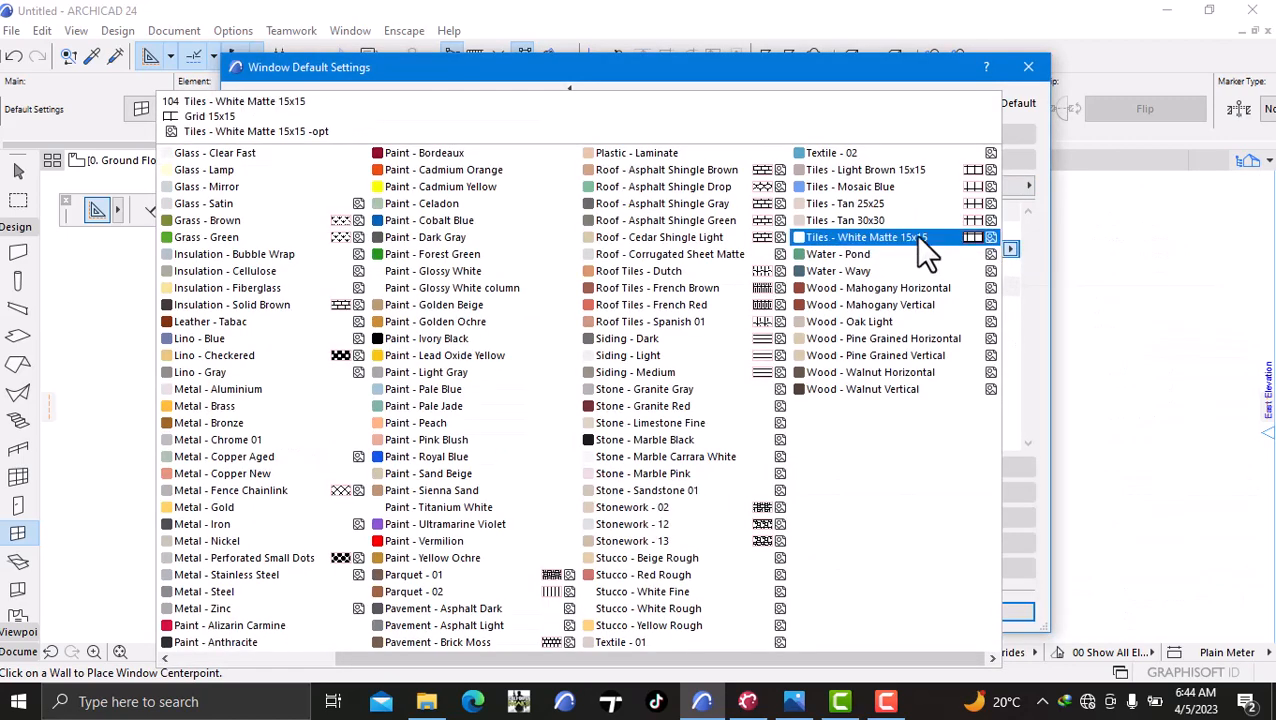
{"action": "left_click", "coordinate": [510, 268]}
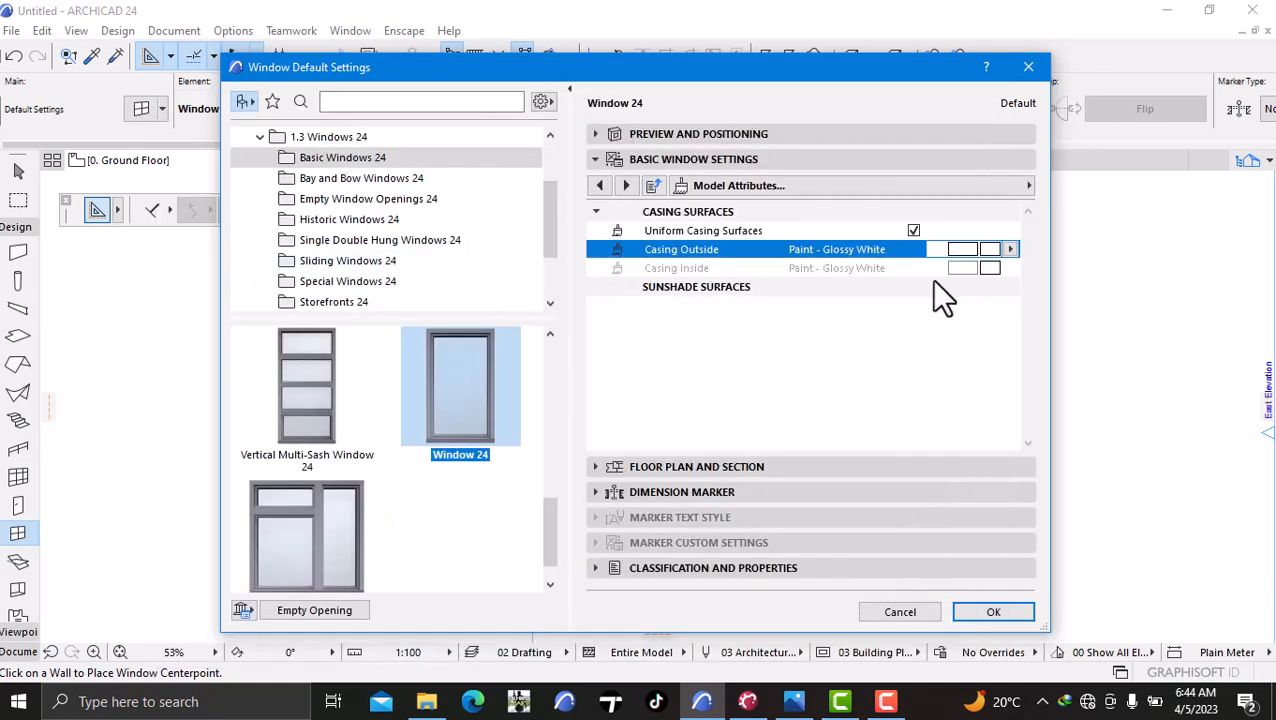
{"action": "left_click", "coordinate": [993, 611]}
- Place an 1800 x 1500 window in the large front room's south wall, west of the double door
{"action": "middle_click_drag", "start_coordinate": [690, 477], "coordinate": [683, 455]}
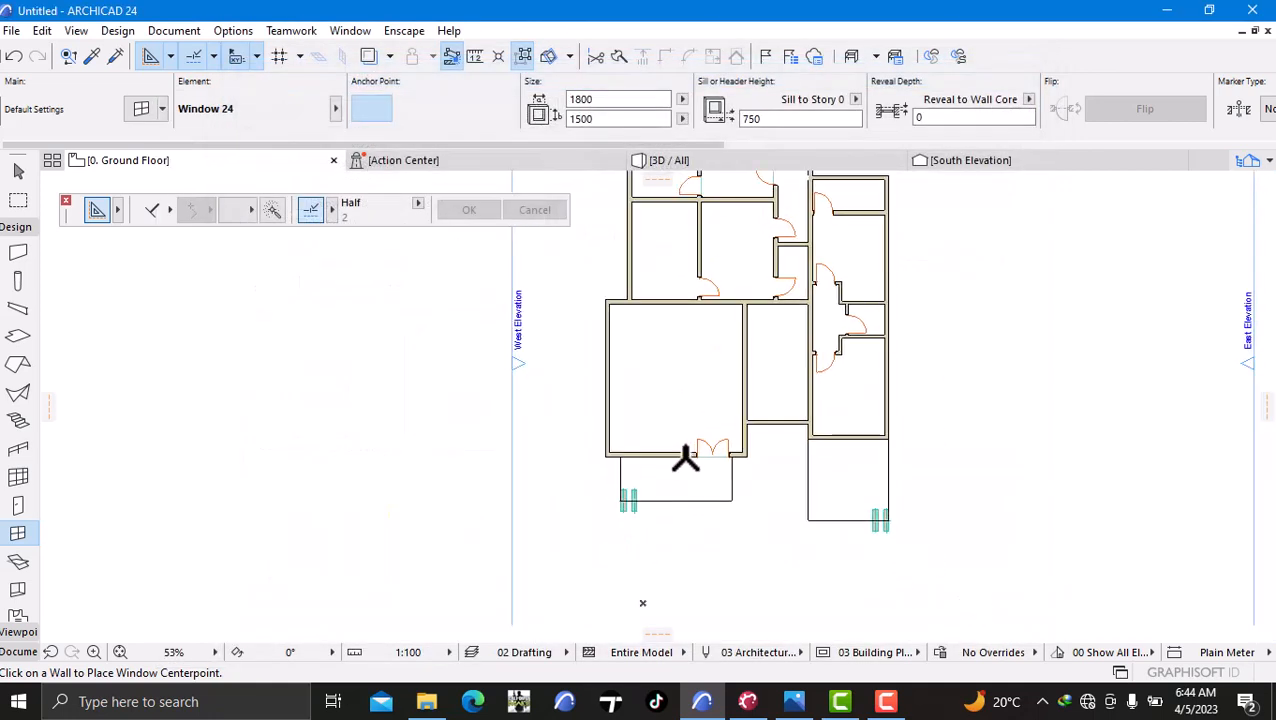
{"action": "scroll", "coordinate": [683, 456], "scroll_direction": "up", "scroll_amount": 7}
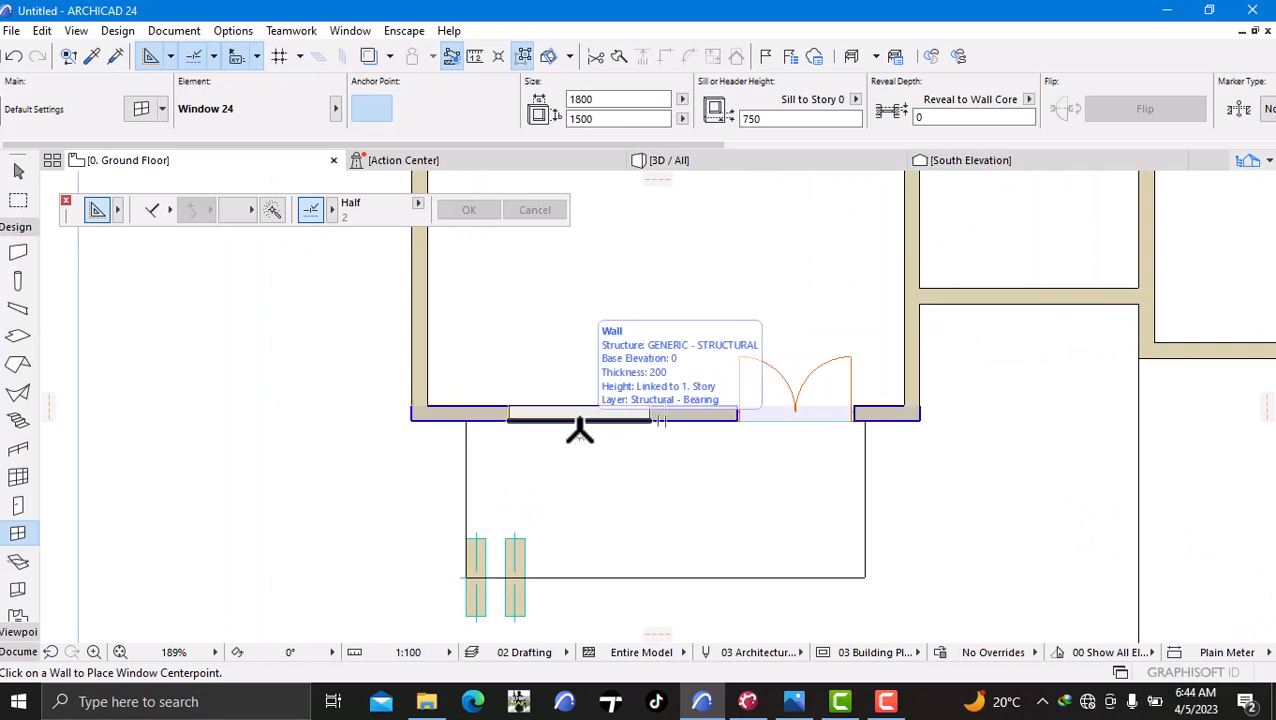
{"action": "left_click", "coordinate": [580, 426]}
{"action": "left_click", "coordinate": [755, 504]}
- Set the default window width to 1500
{"action": "scroll", "coordinate": [595, 450], "scroll_direction": "down", "scroll_amount": 3}
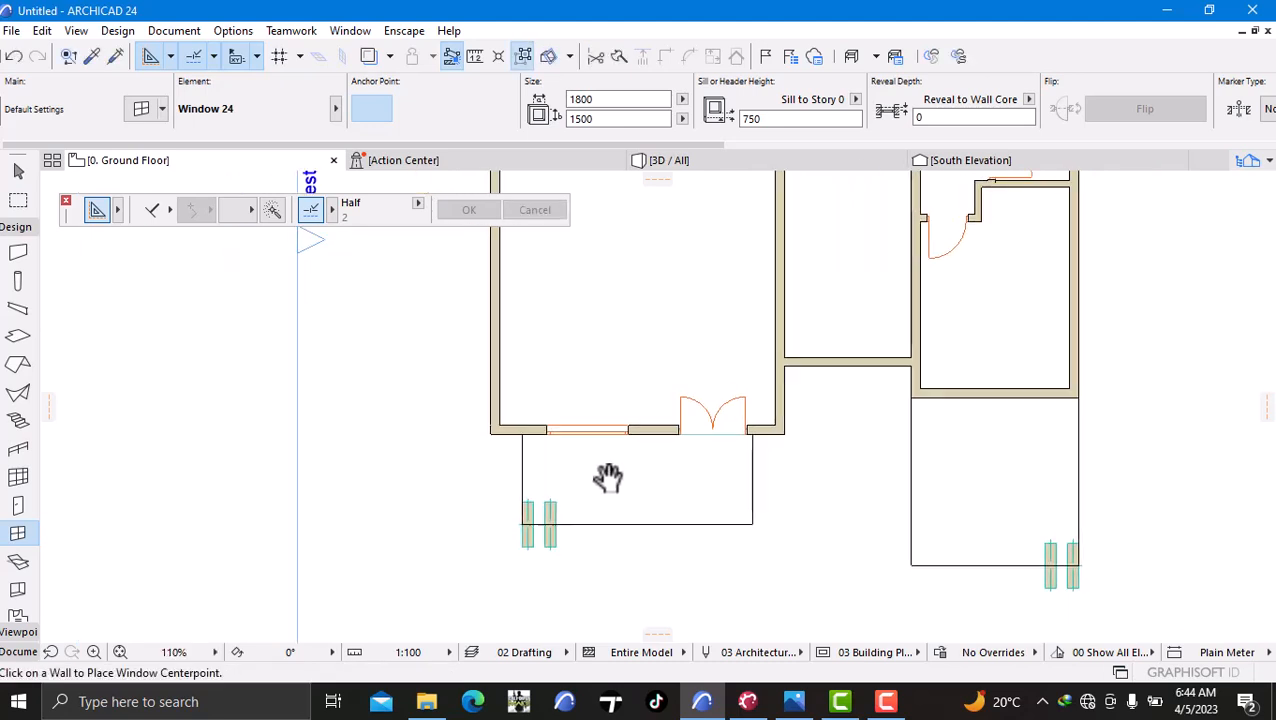
{"action": "middle_click_drag", "start_coordinate": [608, 478], "coordinate": [724, 578]}
{"action": "scroll", "coordinate": [671, 470], "scroll_direction": "down", "scroll_amount": 1}
{"action": "middle_click_drag", "start_coordinate": [672, 470], "coordinate": [677, 441]}
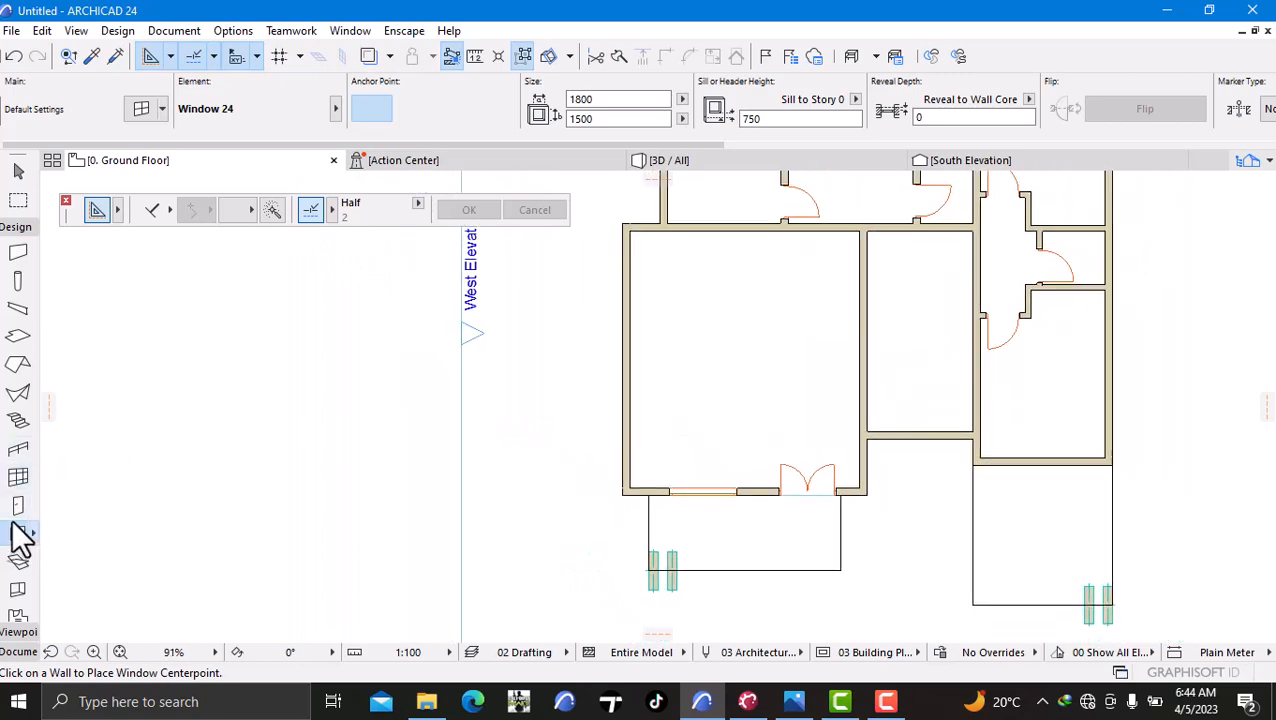
{"action": "double_click", "coordinate": [18, 533]}
{"action": "left_click", "coordinate": [722, 135]}
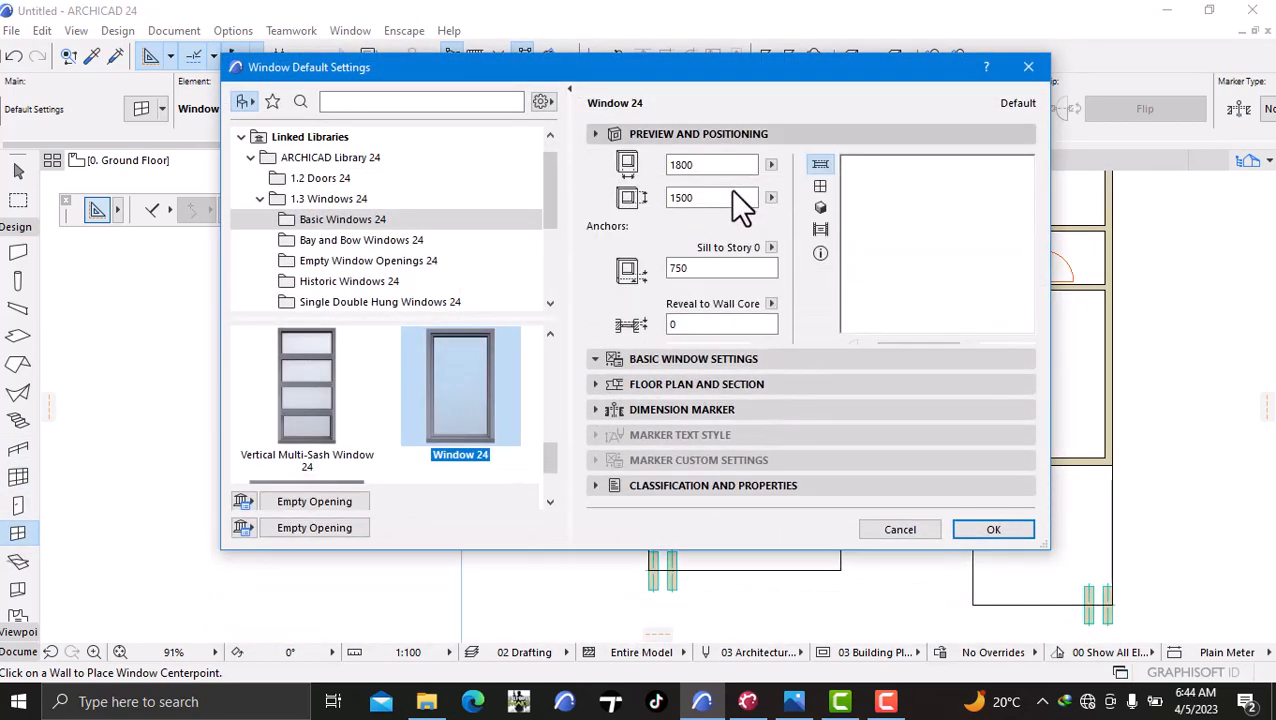
{"action": "left_click", "coordinate": [700, 165]}
{"action": "key", "text": "BackSpace"}
{"action": "key", "text": "BackSpace"}
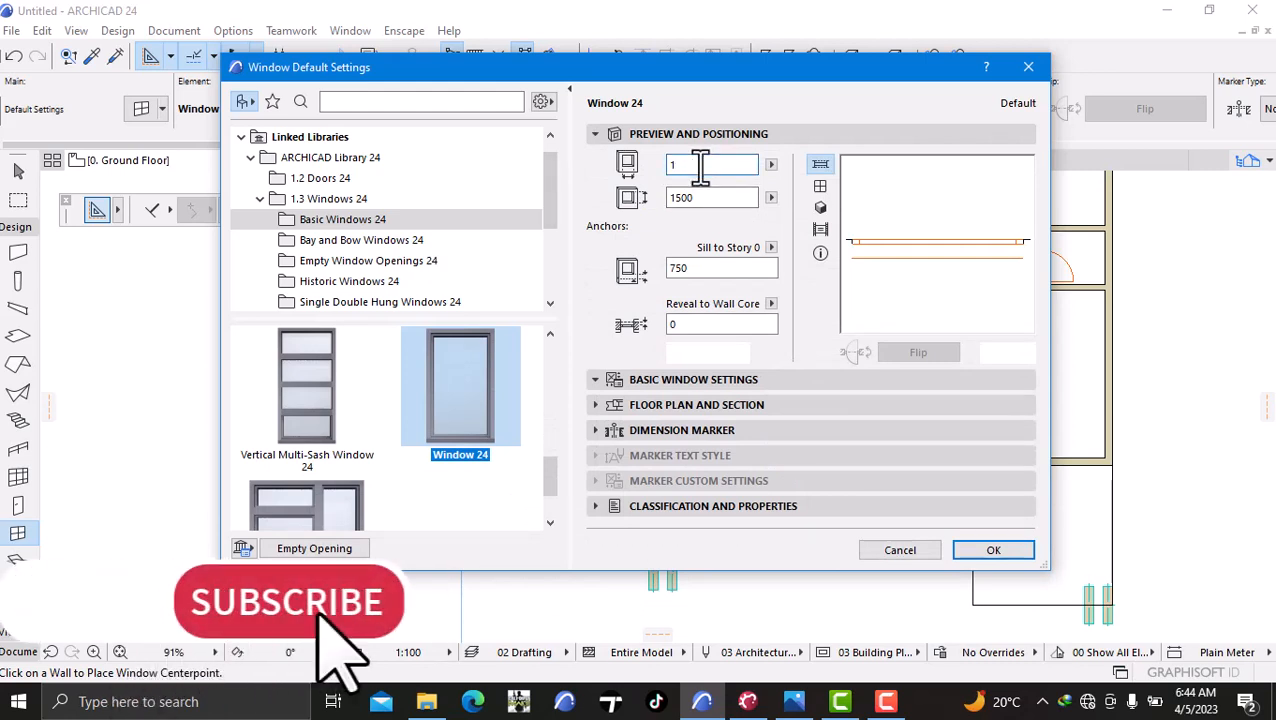
{"action": "type", "text": "500"}
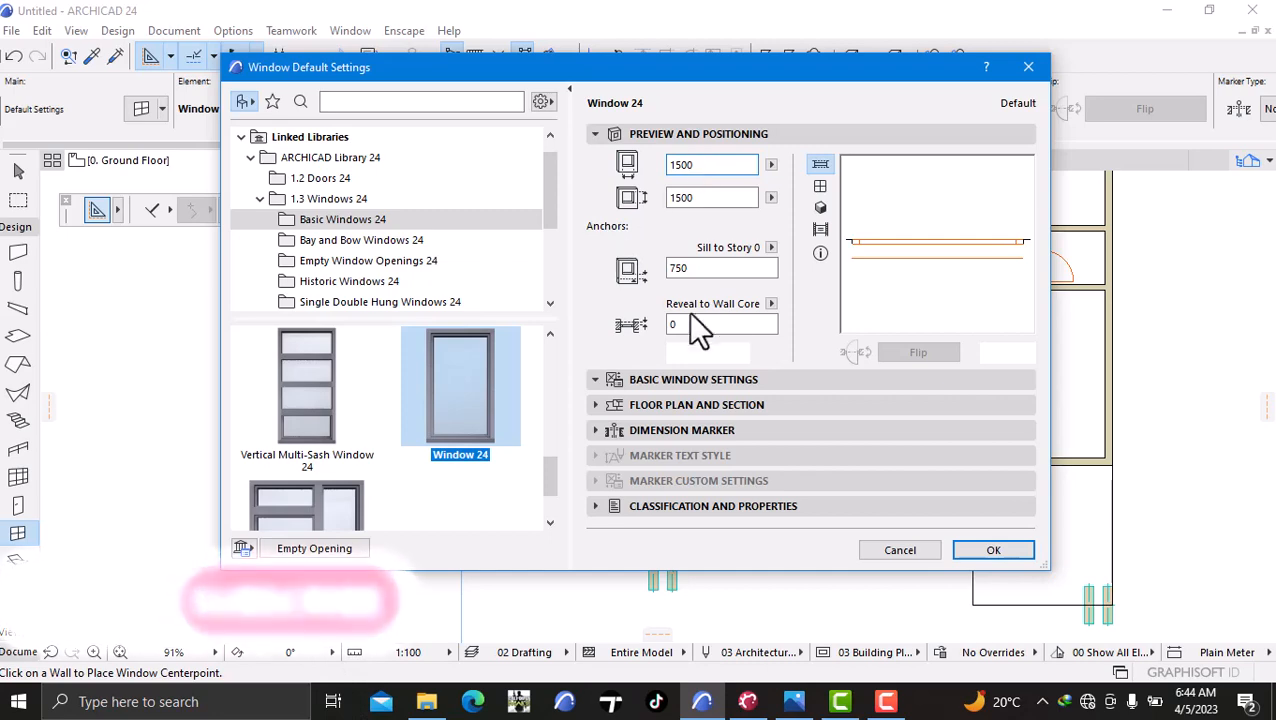
{"action": "left_click", "coordinate": [1002, 551]}
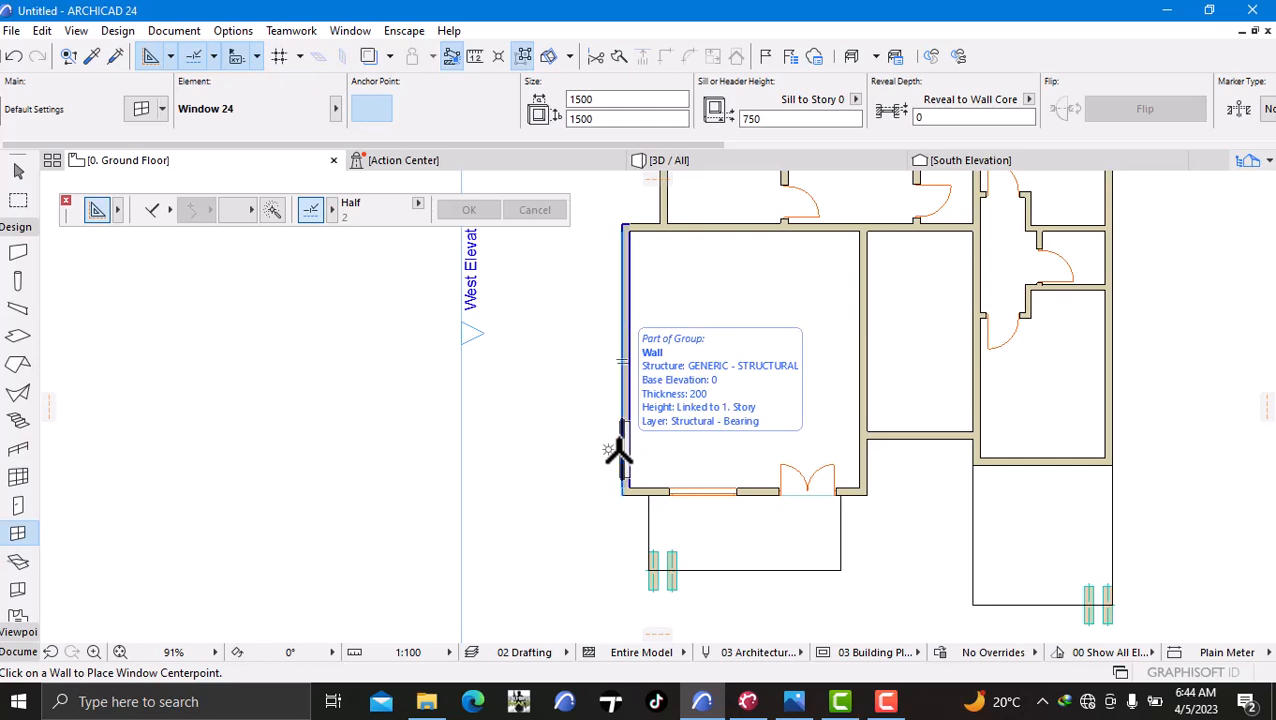
- Place two 1500 x 1500 windows in the large front room's west wall, one near each end
{"action": "left_click", "coordinate": [618, 455]}
{"action": "left_click", "coordinate": [611, 496]}
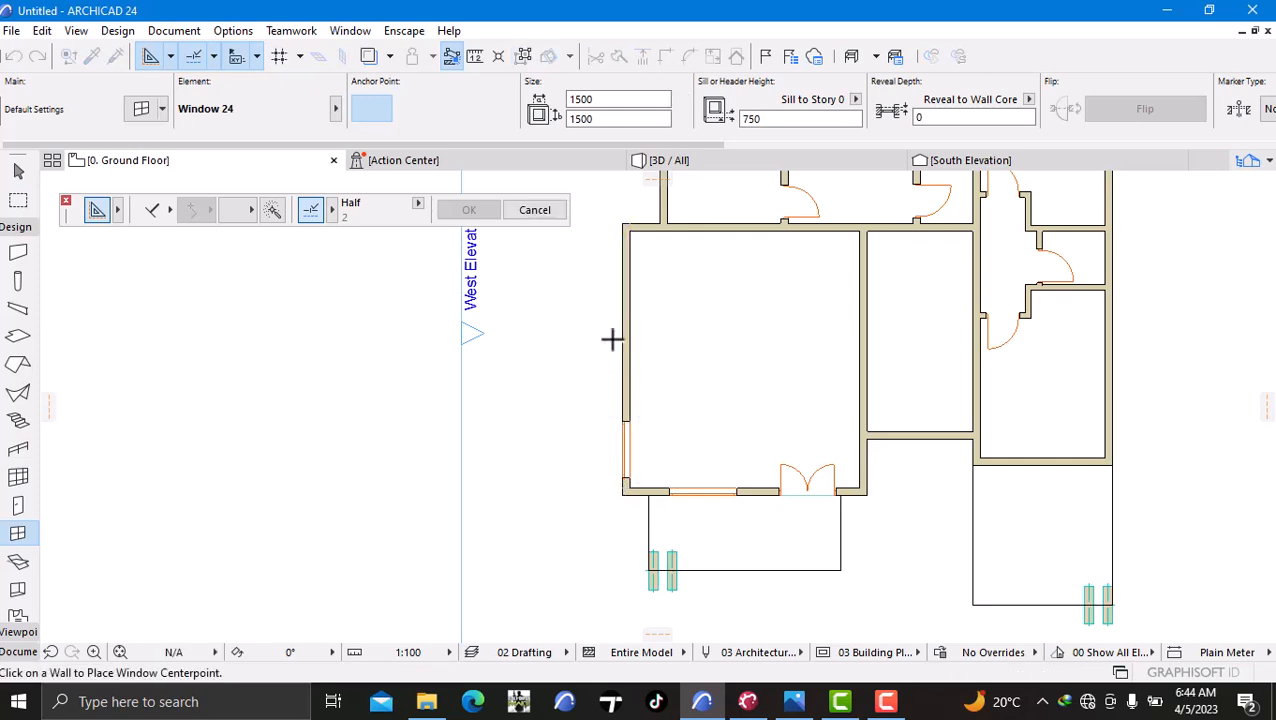
{"action": "left_click", "coordinate": [614, 270]}
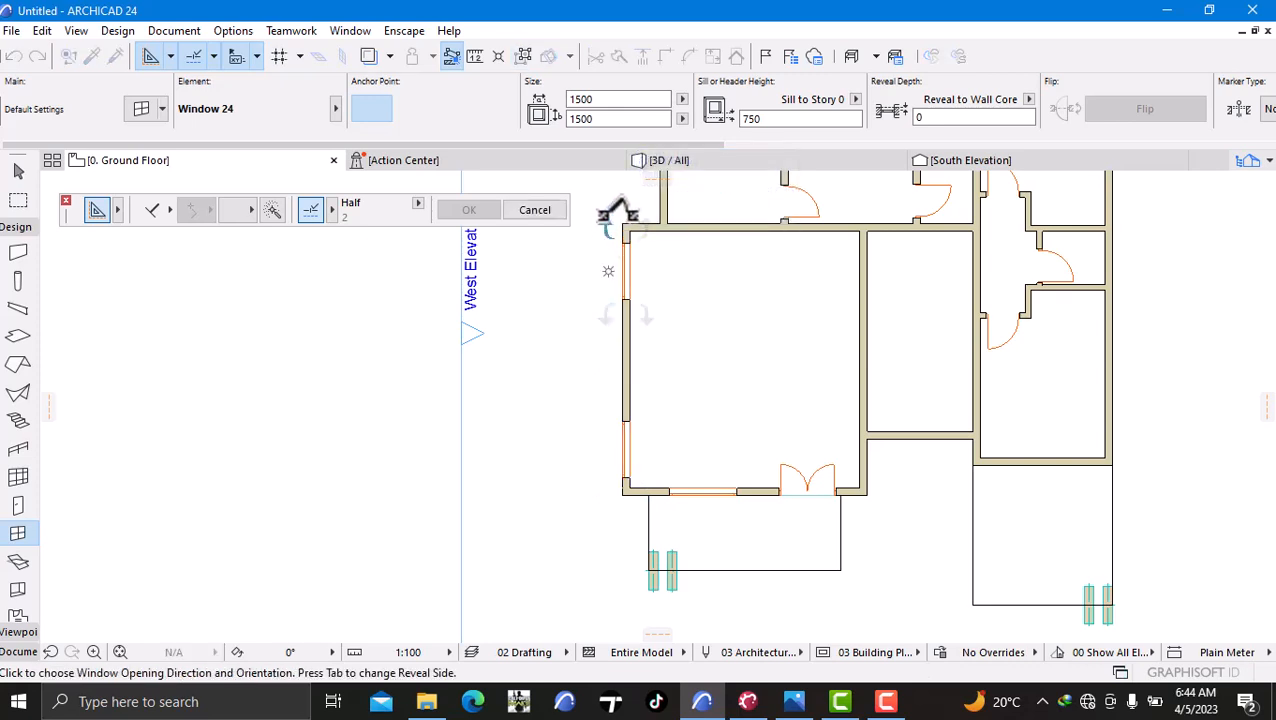
{"action": "left_click", "coordinate": [607, 250]}
- Place 1500 x 1500 windows in the south and east walls of the southeast room
{"action": "scroll", "coordinate": [695, 390], "scroll_direction": "down", "scroll_amount": 2}
{"action": "middle_click_drag", "start_coordinate": [690, 393], "coordinate": [607, 416]}
{"action": "scroll", "coordinate": [607, 410], "scroll_direction": "up", "scroll_amount": 4}
{"action": "scroll", "coordinate": [608, 383], "scroll_direction": "up", "scroll_amount": 2}
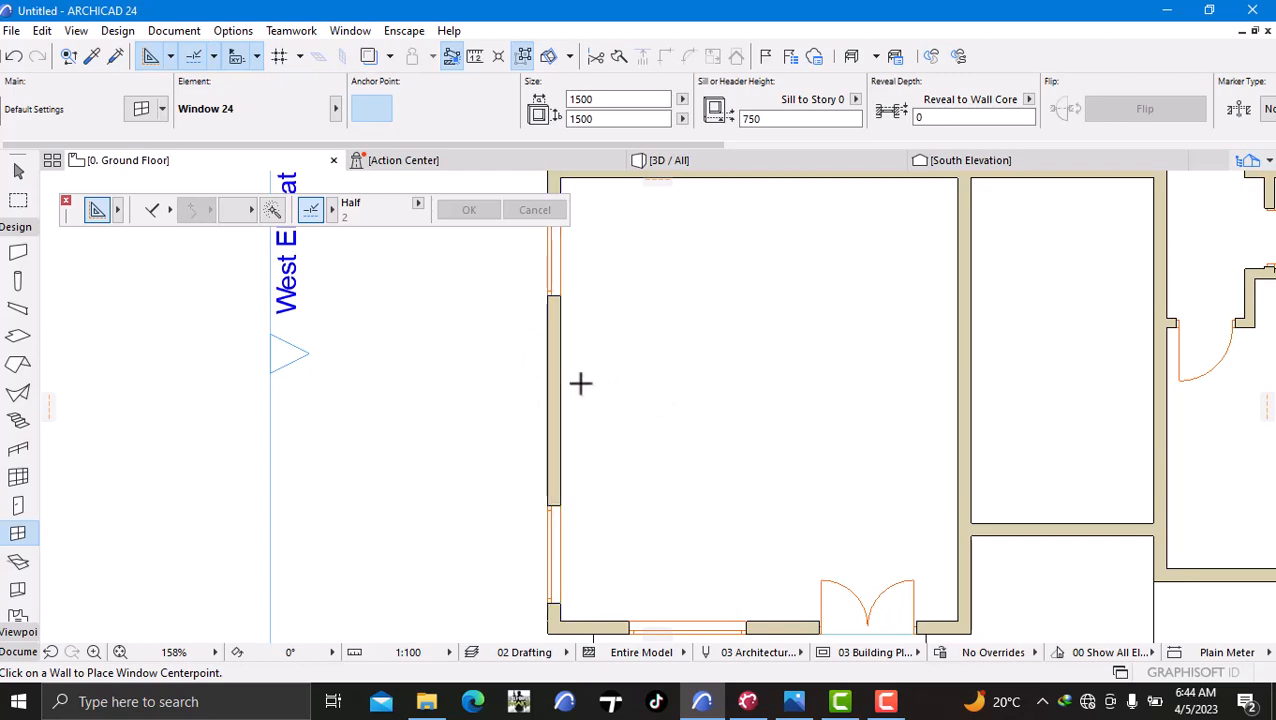
{"action": "scroll", "coordinate": [575, 357], "scroll_direction": "down", "scroll_amount": 6}
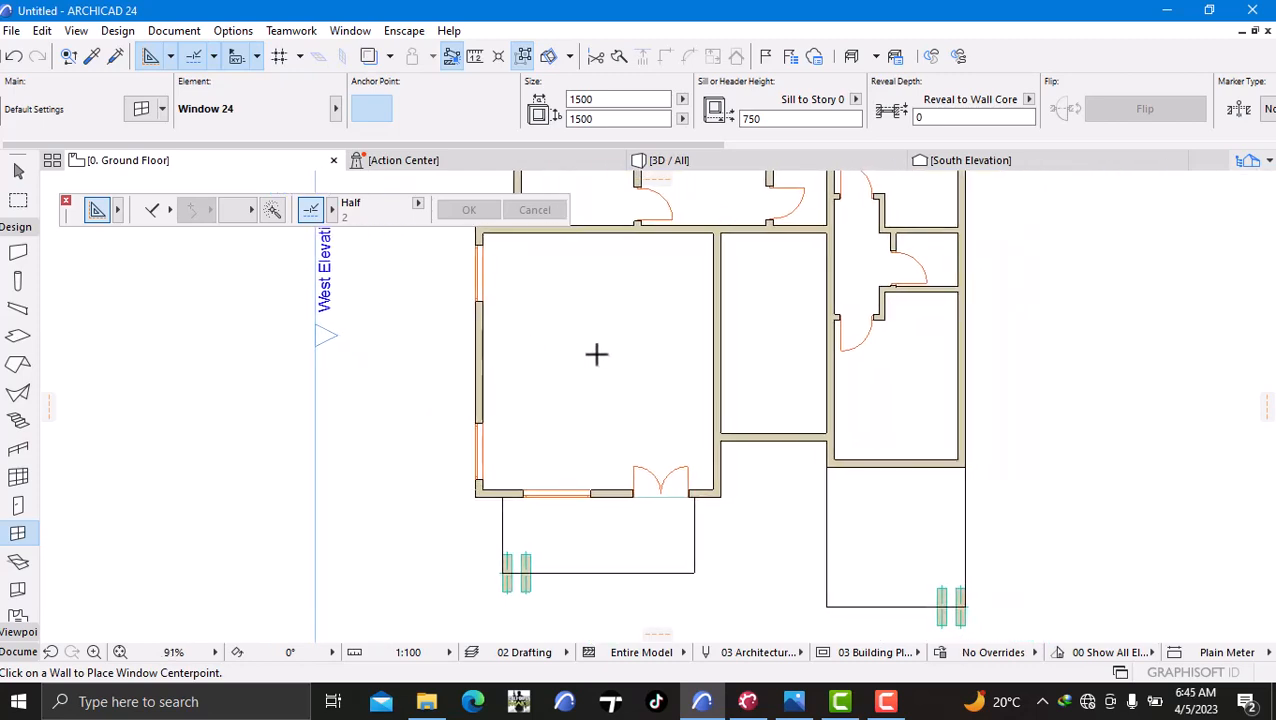
{"action": "middle_click_drag", "start_coordinate": [615, 365], "coordinate": [456, 419]}
{"action": "scroll", "coordinate": [480, 405], "scroll_direction": "down", "scroll_amount": 4}
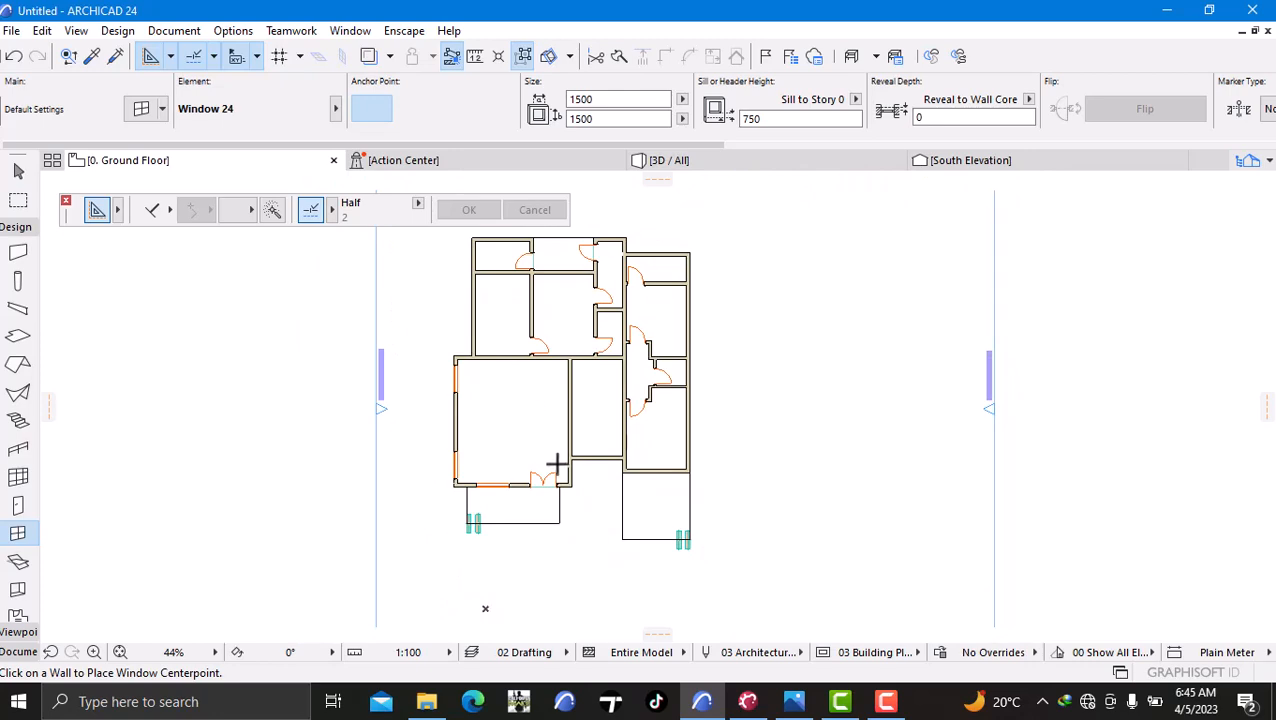
{"action": "scroll", "coordinate": [695, 440], "scroll_direction": "up", "scroll_amount": 6}
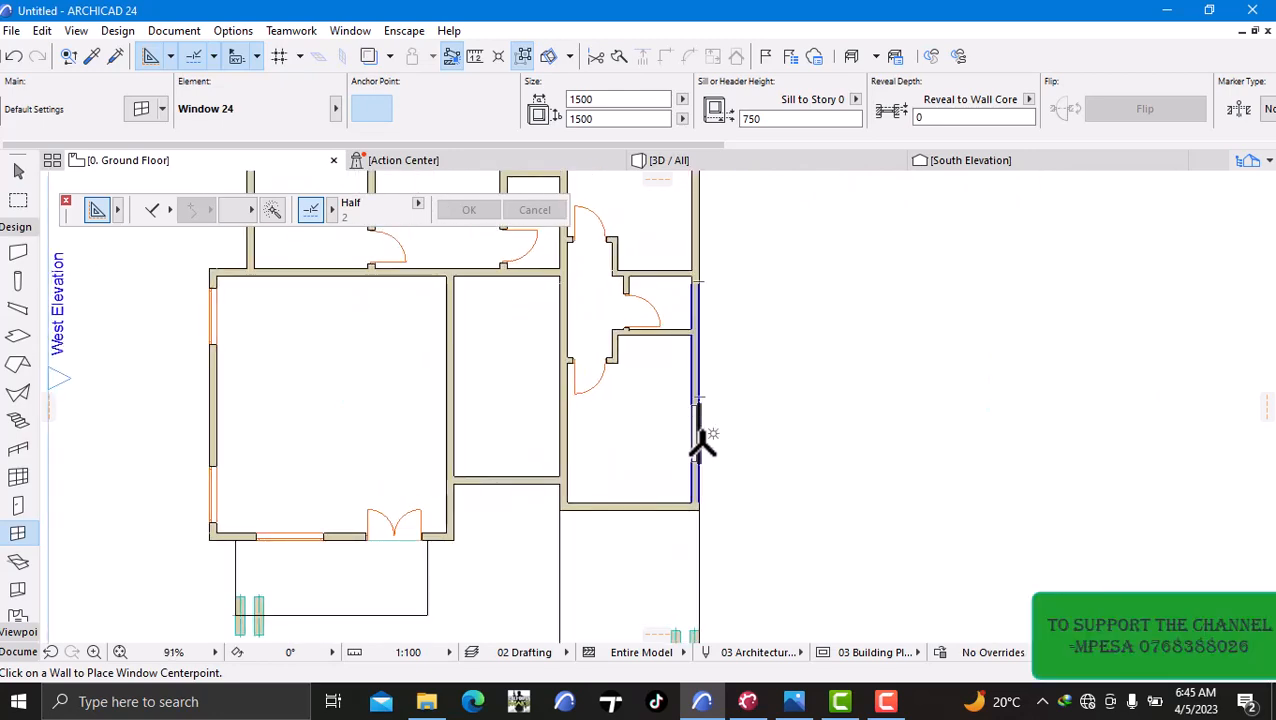
{"action": "left_click", "coordinate": [630, 513]}
{"action": "left_click", "coordinate": [772, 518]}
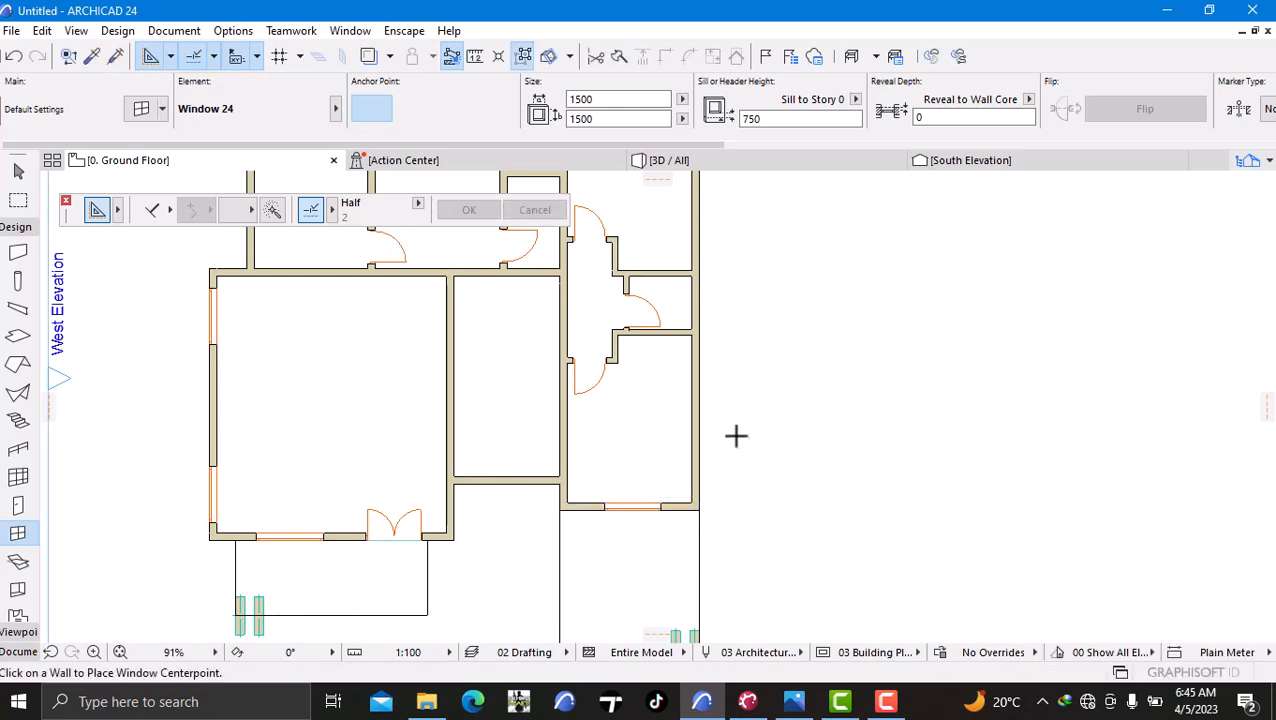
{"action": "left_click", "coordinate": [703, 420]}
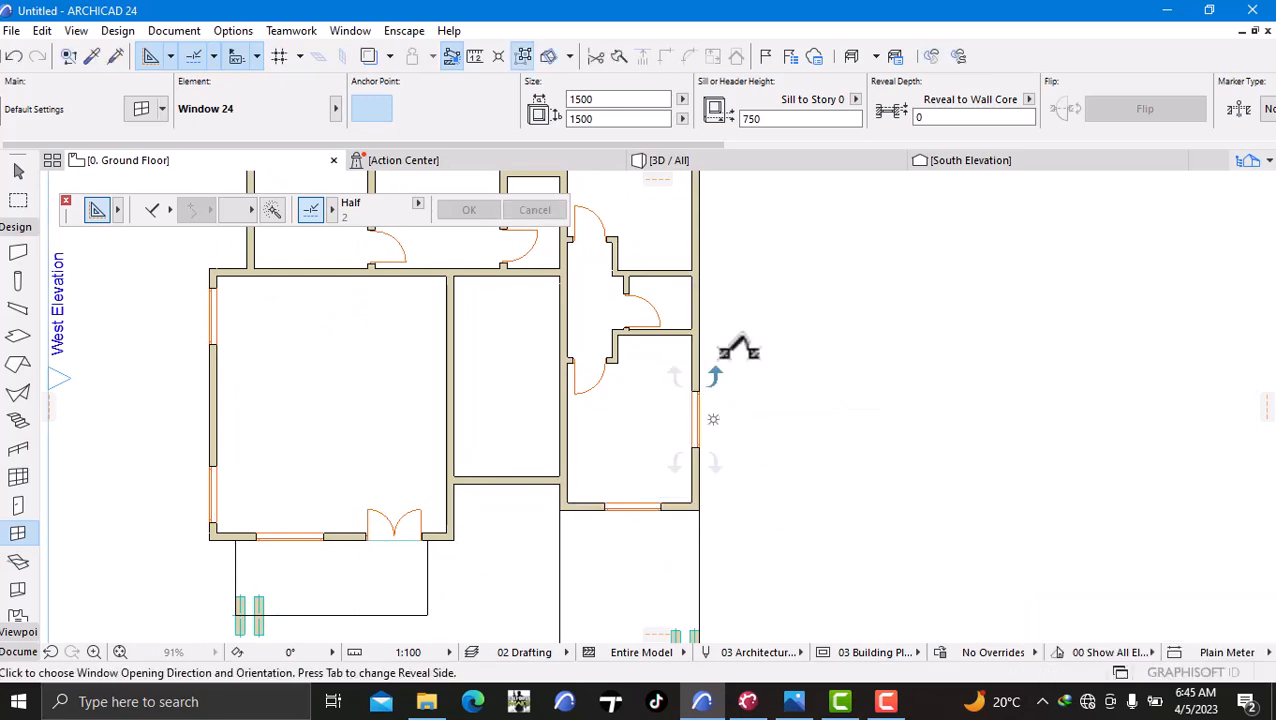
{"action": "left_click", "coordinate": [752, 357]}
- Set the default window width to 1800 and place one in the east wall of the northeast bedroom
{"action": "scroll", "coordinate": [749, 420], "scroll_direction": "down", "scroll_amount": 3}
{"action": "middle_click_drag", "start_coordinate": [749, 420], "coordinate": [738, 562]}
{"action": "scroll", "coordinate": [694, 372], "scroll_direction": "up", "scroll_amount": 6}
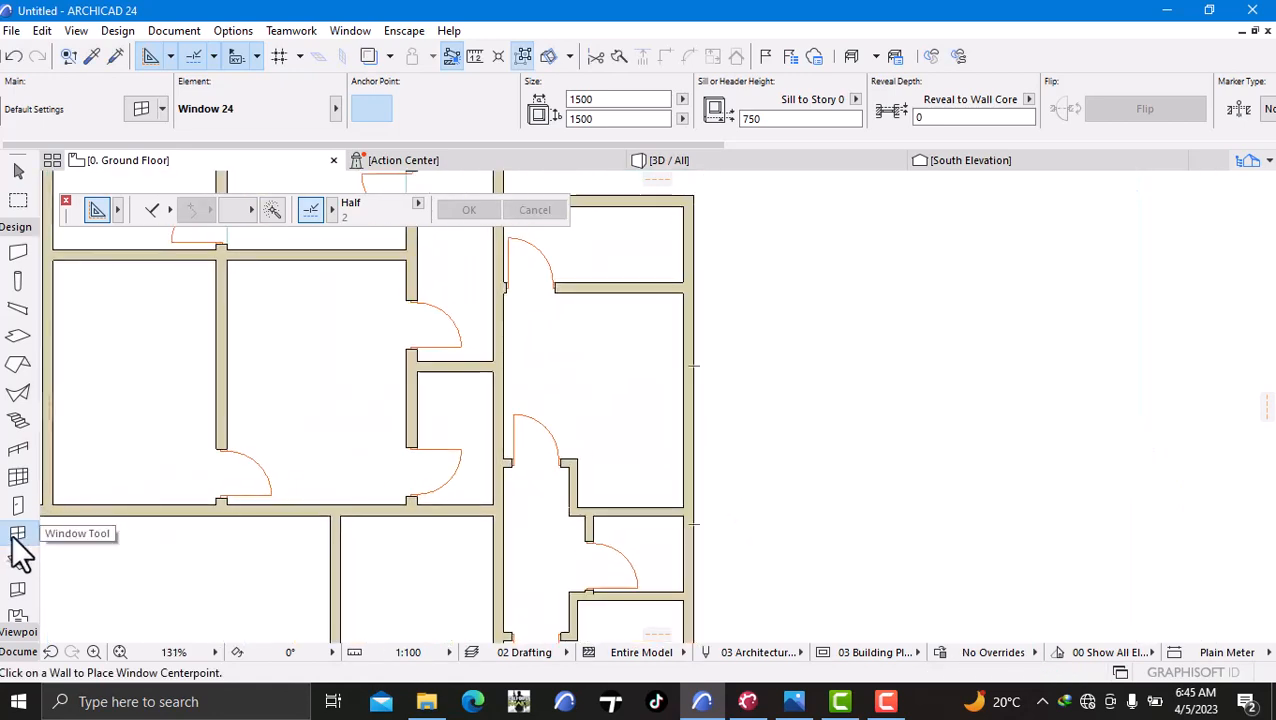
{"action": "key", "text": "ctrl+t"}
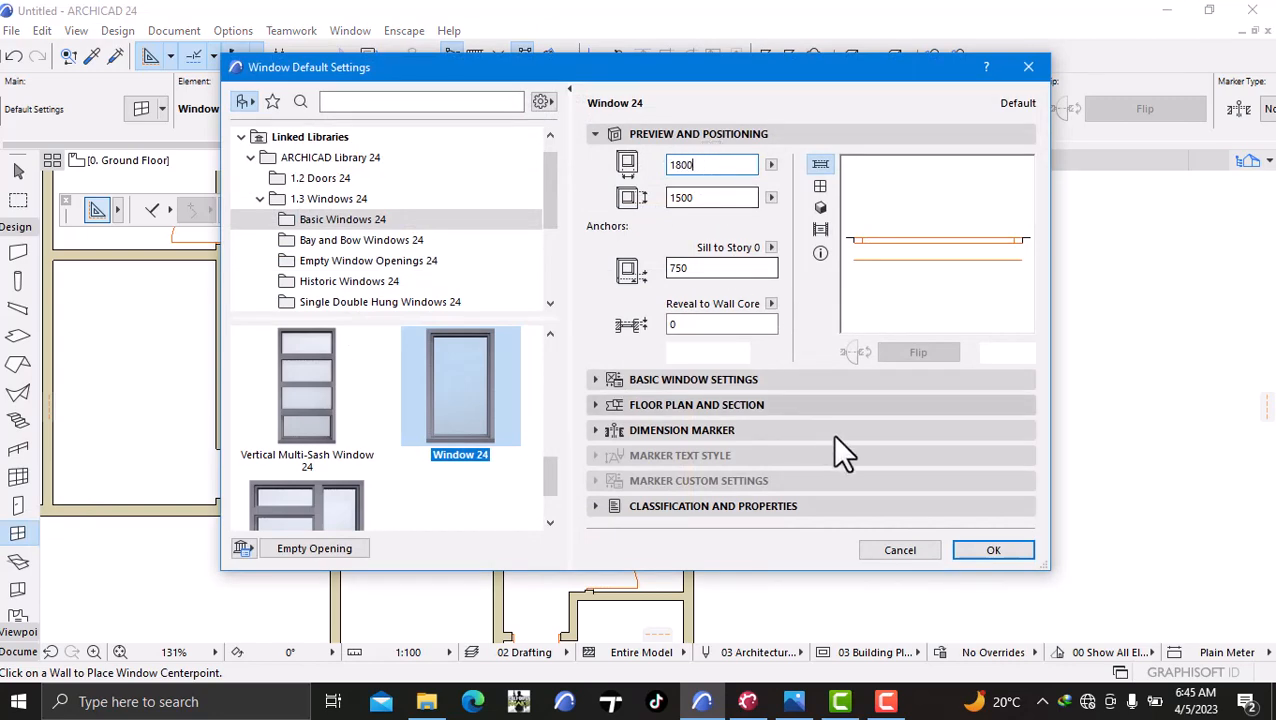
{"action": "left_click", "coordinate": [985, 551]}
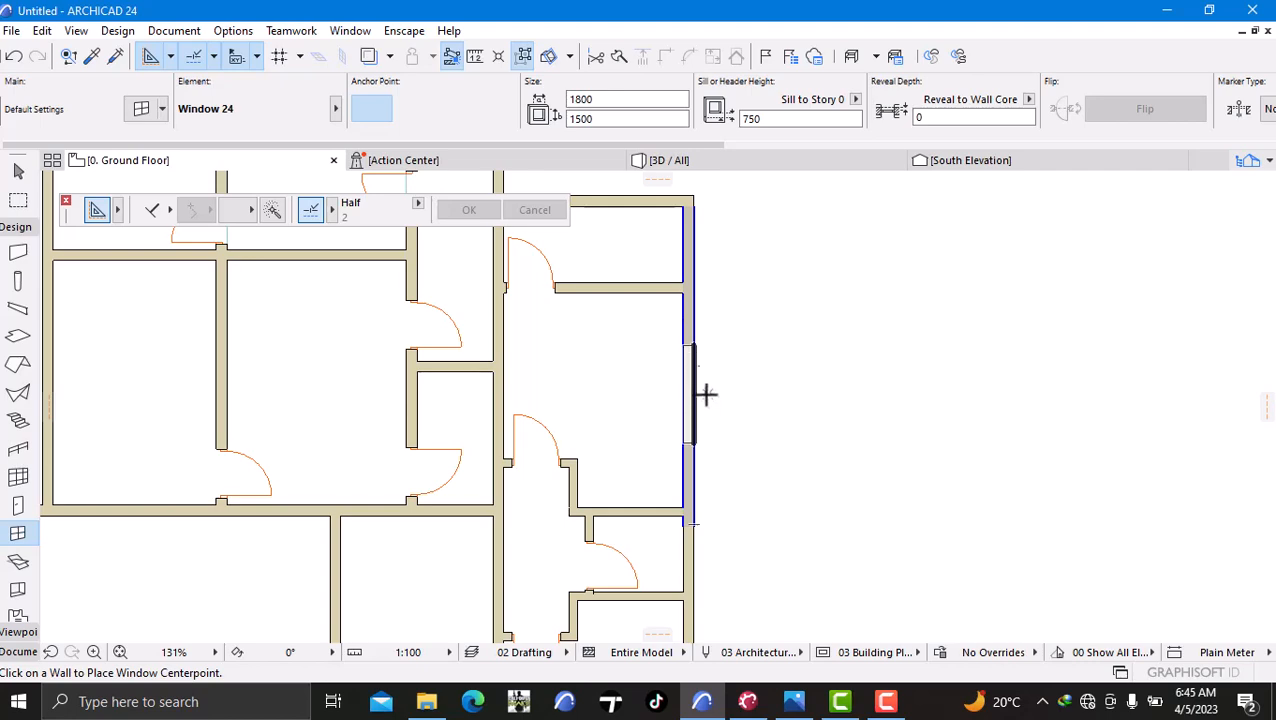
{"action": "left_click", "coordinate": [705, 393]}
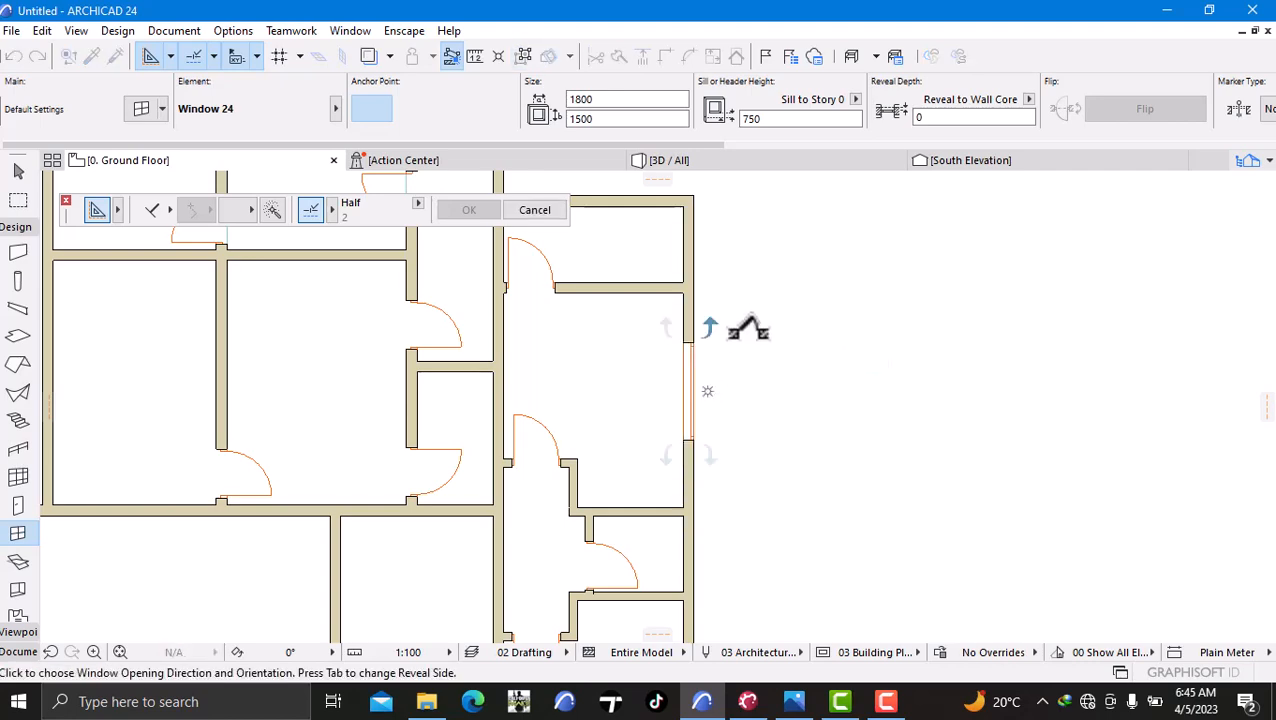
{"action": "left_click", "coordinate": [745, 318]}
- Place 1800 x 1500 windows in the north wall of the middle room and the west wall of the adjoining west room
{"action": "scroll", "coordinate": [740, 335], "scroll_direction": "down", "scroll_amount": 5}
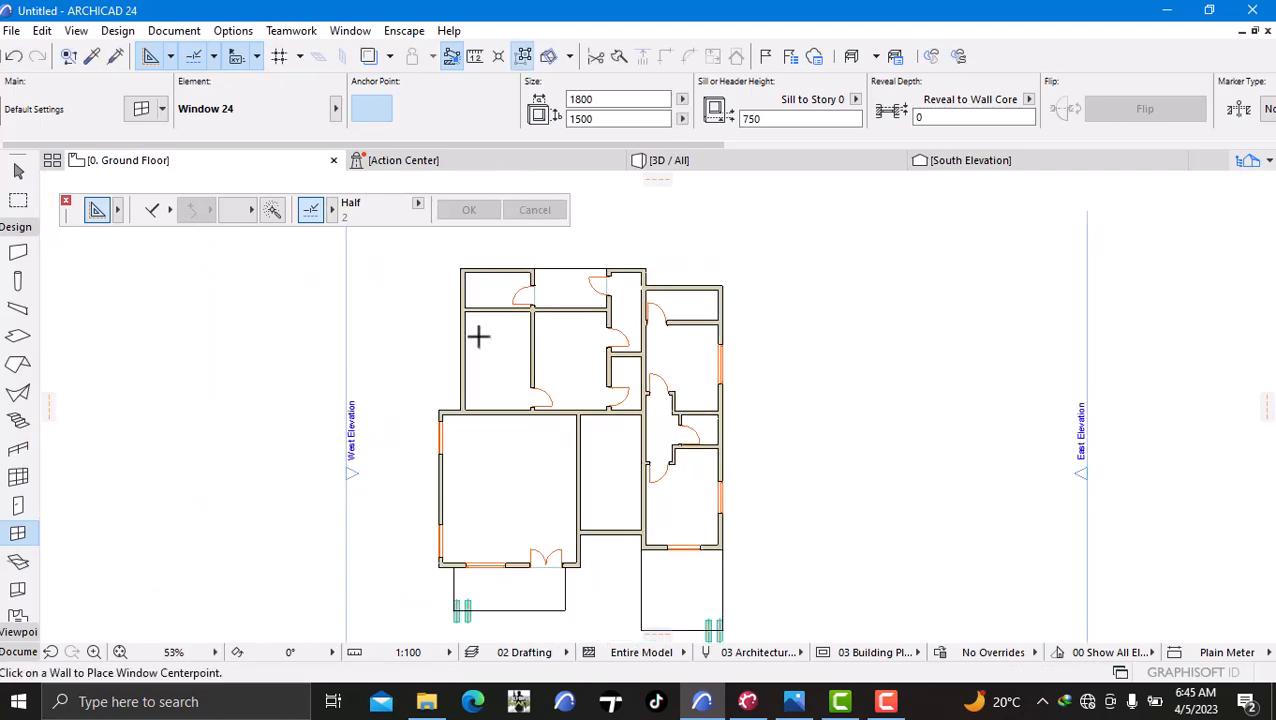
{"action": "scroll", "coordinate": [440, 355], "scroll_direction": "up", "scroll_amount": 4}
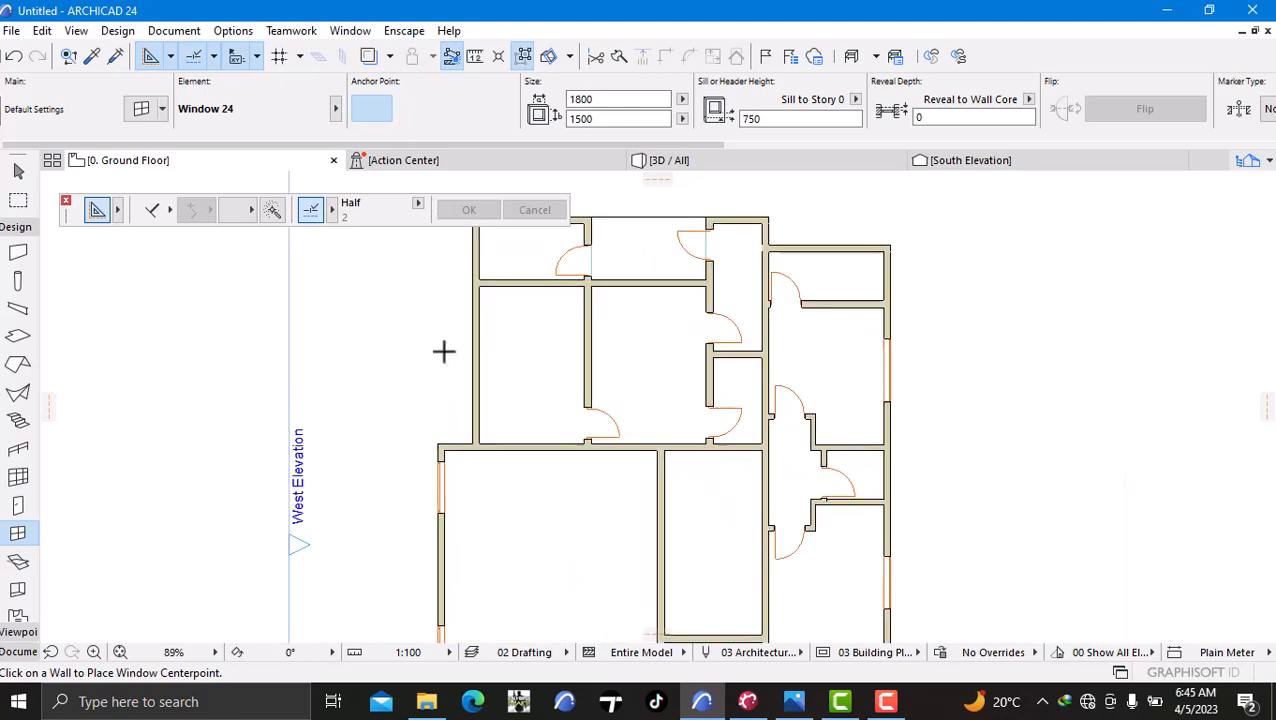
{"action": "left_click", "coordinate": [660, 276]}
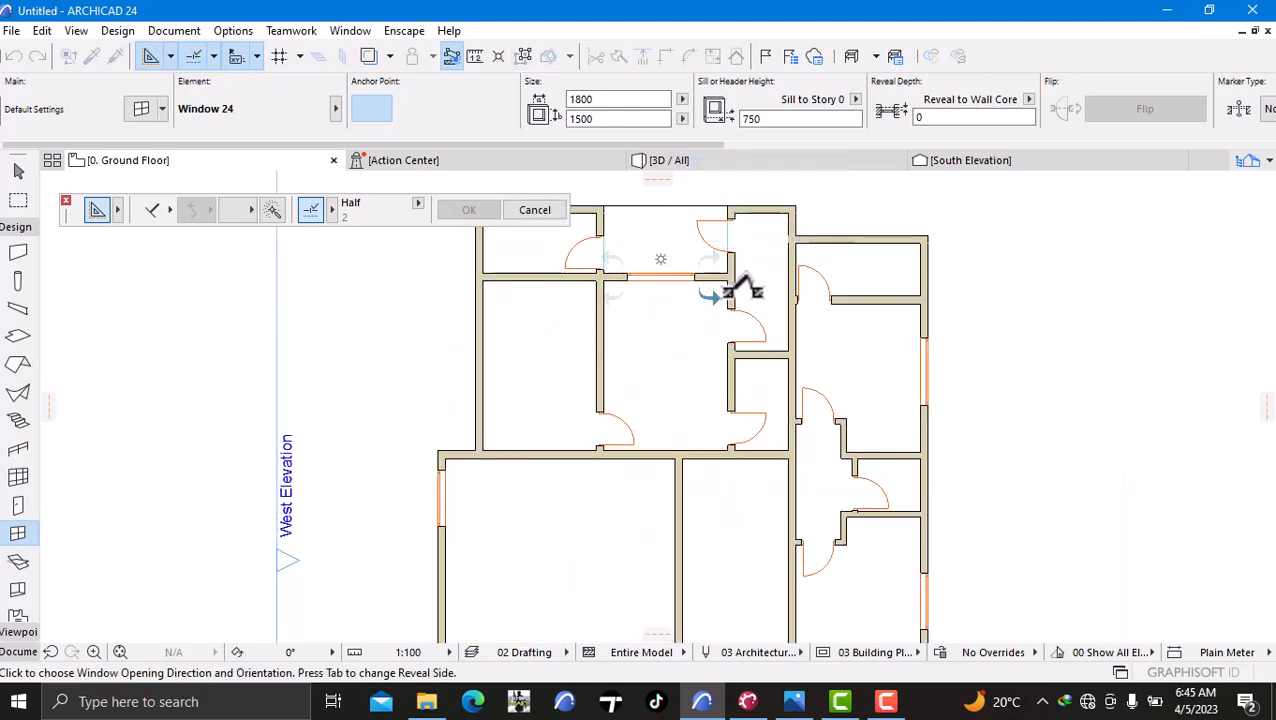
{"action": "left_click", "coordinate": [757, 250]}
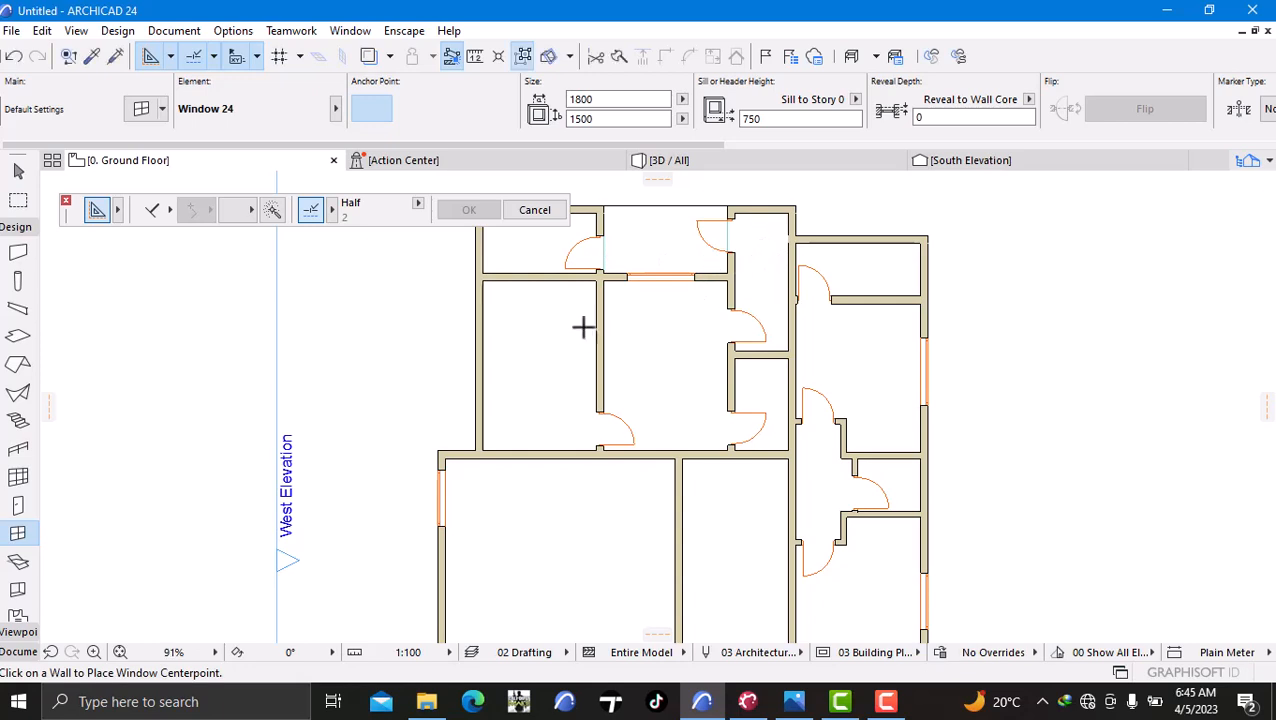
{"action": "left_click", "coordinate": [470, 355]}
{"action": "left_click", "coordinate": [425, 388]}
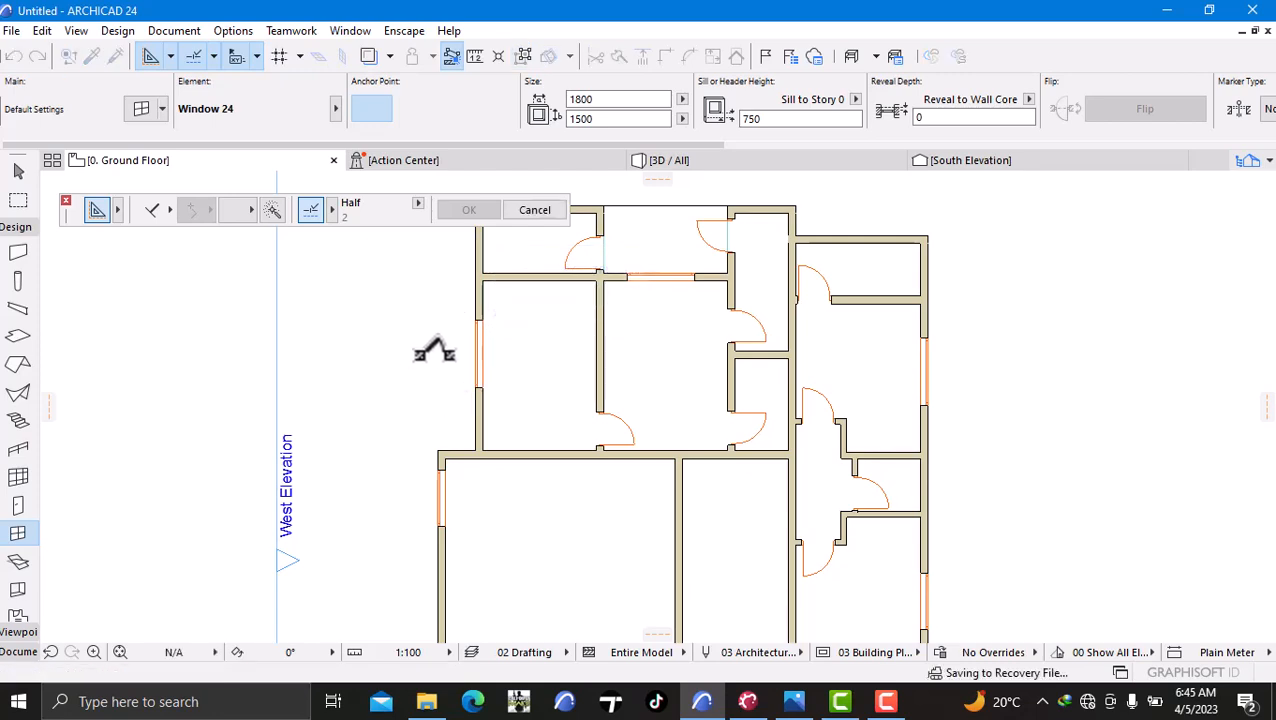
- Set the default window width to 1200
{"action": "scroll", "coordinate": [437, 352], "scroll_direction": "down", "scroll_amount": 3}
{"action": "scroll", "coordinate": [378, 343], "scroll_direction": "up", "scroll_amount": 2}
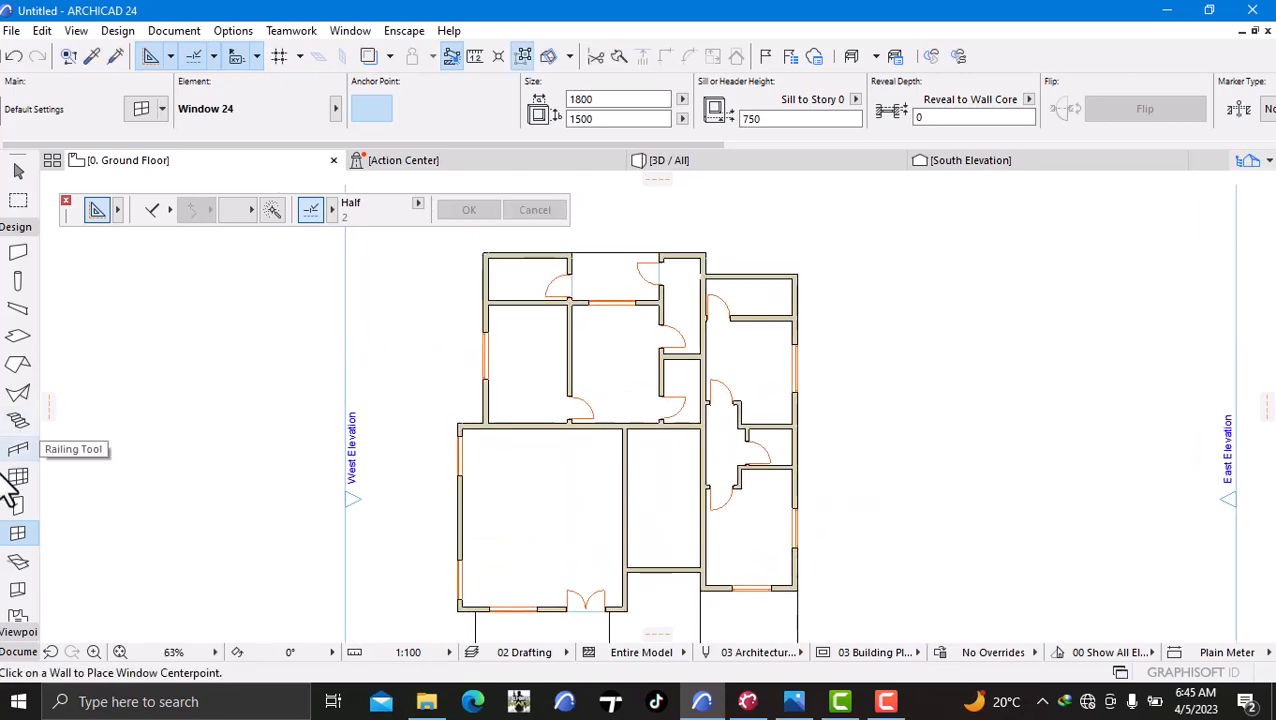
{"action": "double_click", "coordinate": [18, 530]}
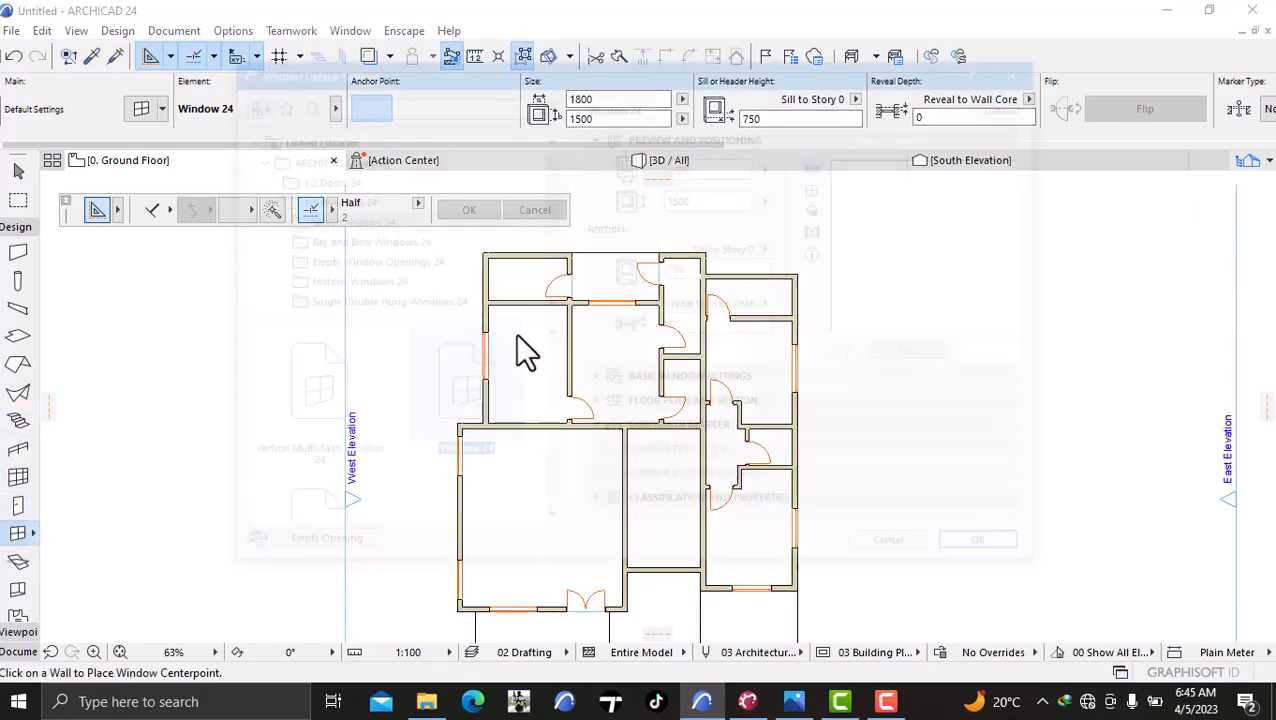
{"action": "left_click", "coordinate": [715, 164]}
{"action": "key", "text": "BackSpace"}
{"action": "key", "text": "BackSpace"}
{"action": "key", "text": "BackSpace"}
{"action": "key", "text": "BackSpace"}
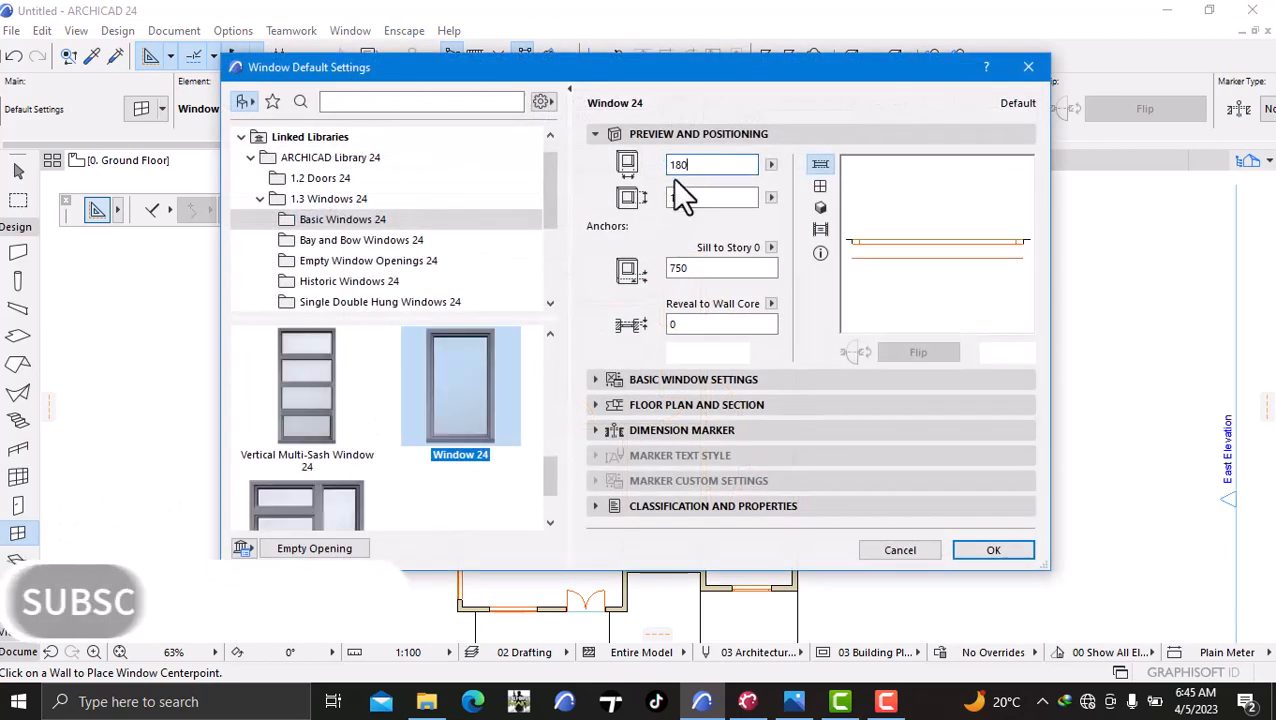
{"action": "type", "text": "1200"}
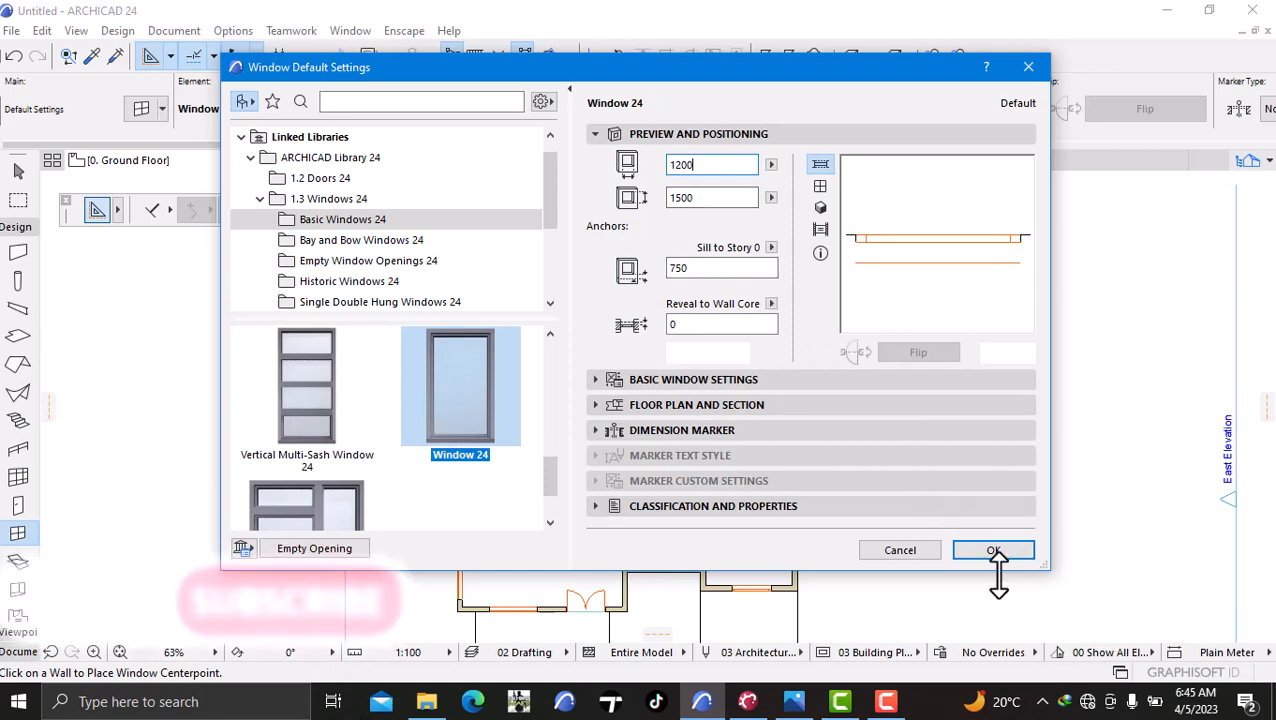
{"action": "left_click", "coordinate": [977, 548]}
- Place a 1200 x 1500 window in the west wall of the small northwest room
{"action": "scroll", "coordinate": [470, 285], "scroll_direction": "up", "scroll_amount": 5}
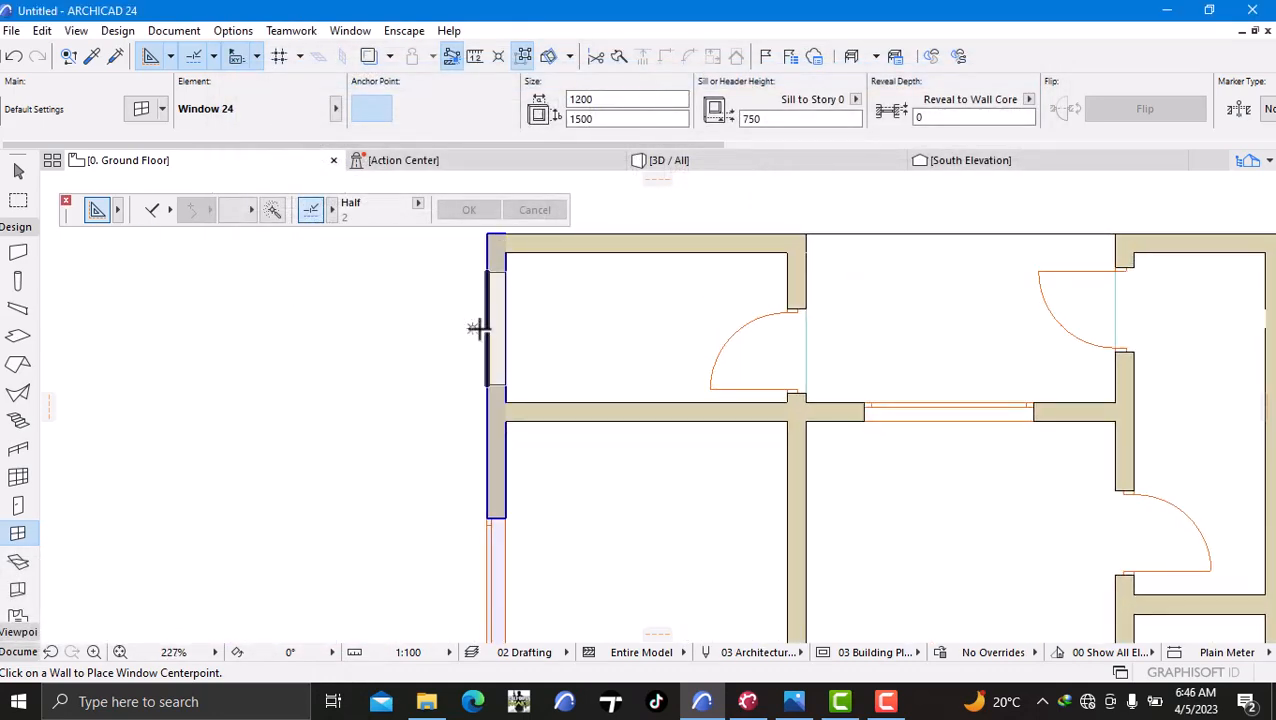
{"action": "left_click", "coordinate": [478, 328]}
{"action": "left_click", "coordinate": [456, 262]}
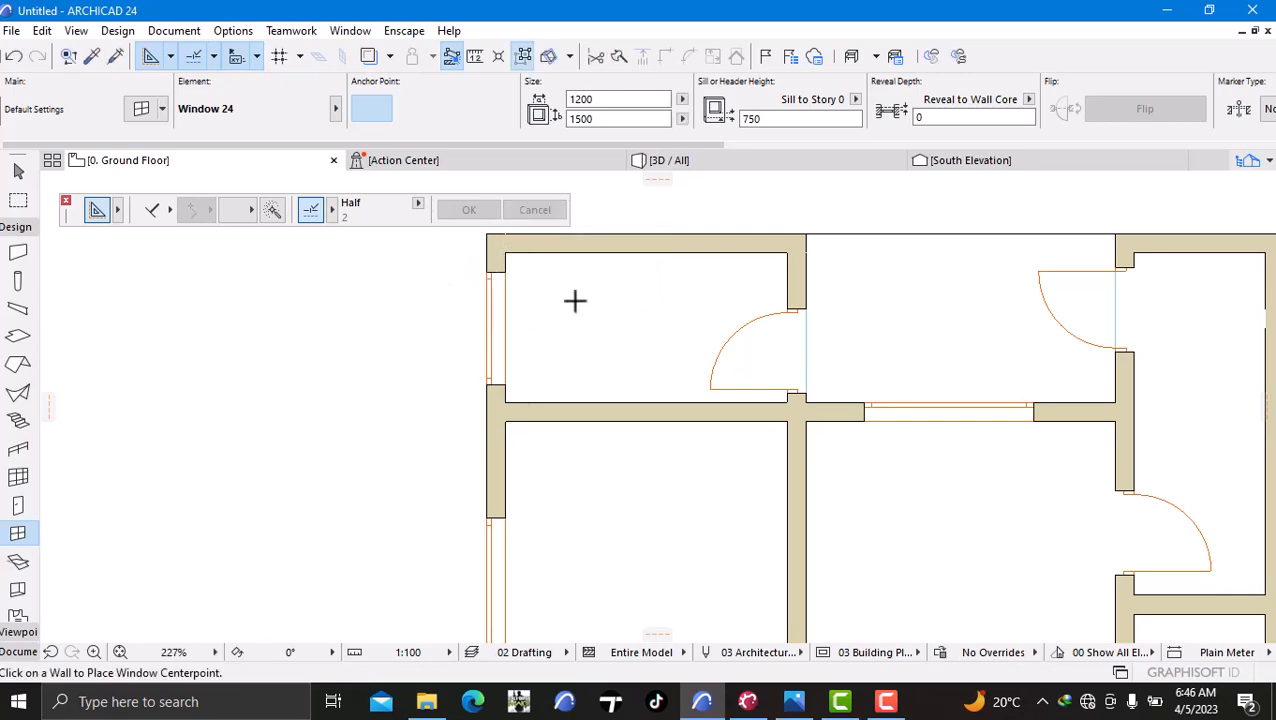
- Examine the ground floor plan room by room for outer walls that still need windows
{"action": "scroll", "coordinate": [575, 300], "scroll_direction": "down", "scroll_amount": 3}
{"action": "scroll", "coordinate": [564, 308], "scroll_direction": "up", "scroll_amount": 3}
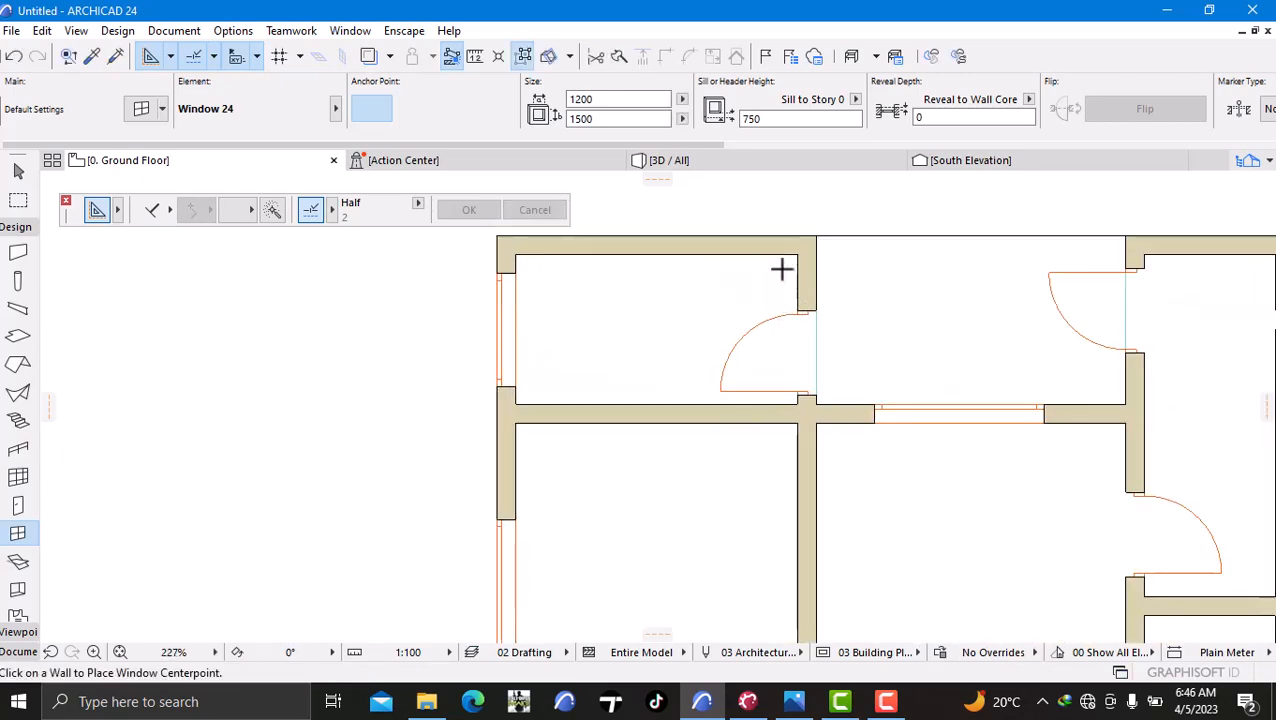
{"action": "scroll", "coordinate": [661, 382], "scroll_direction": "down", "scroll_amount": 2}
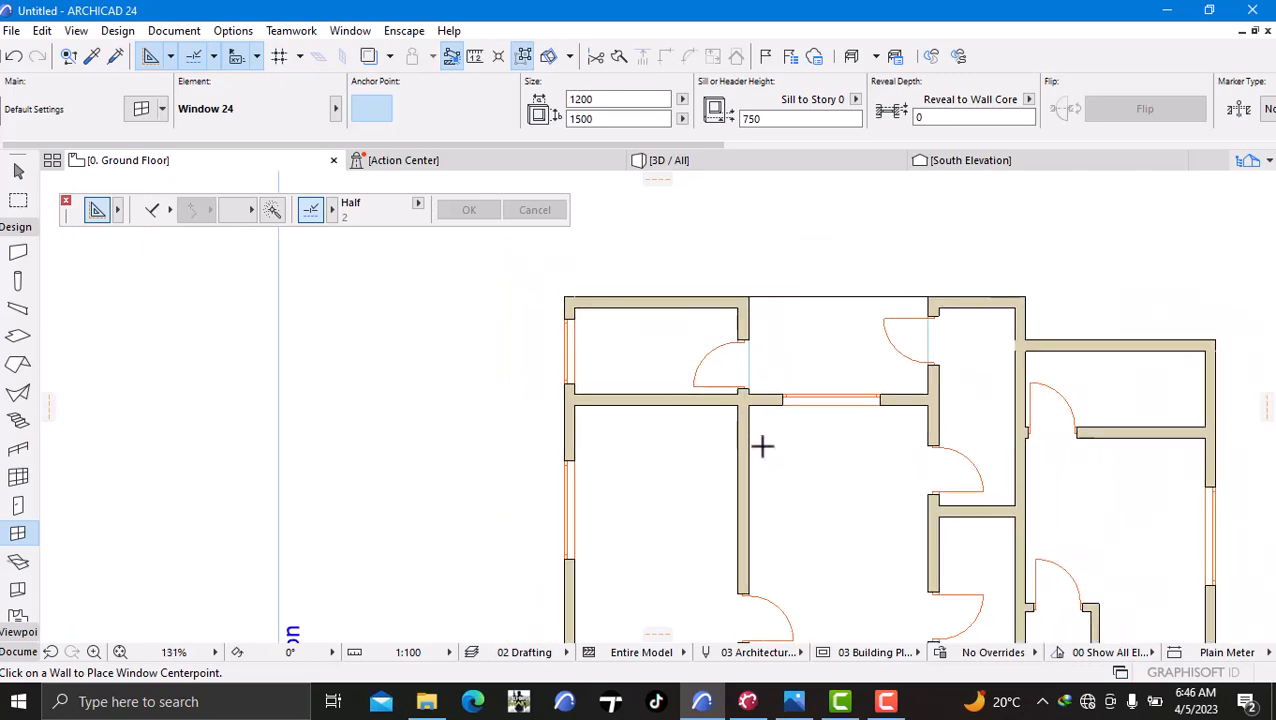
{"action": "middle_click_drag", "start_coordinate": [760, 444], "coordinate": [680, 408]}
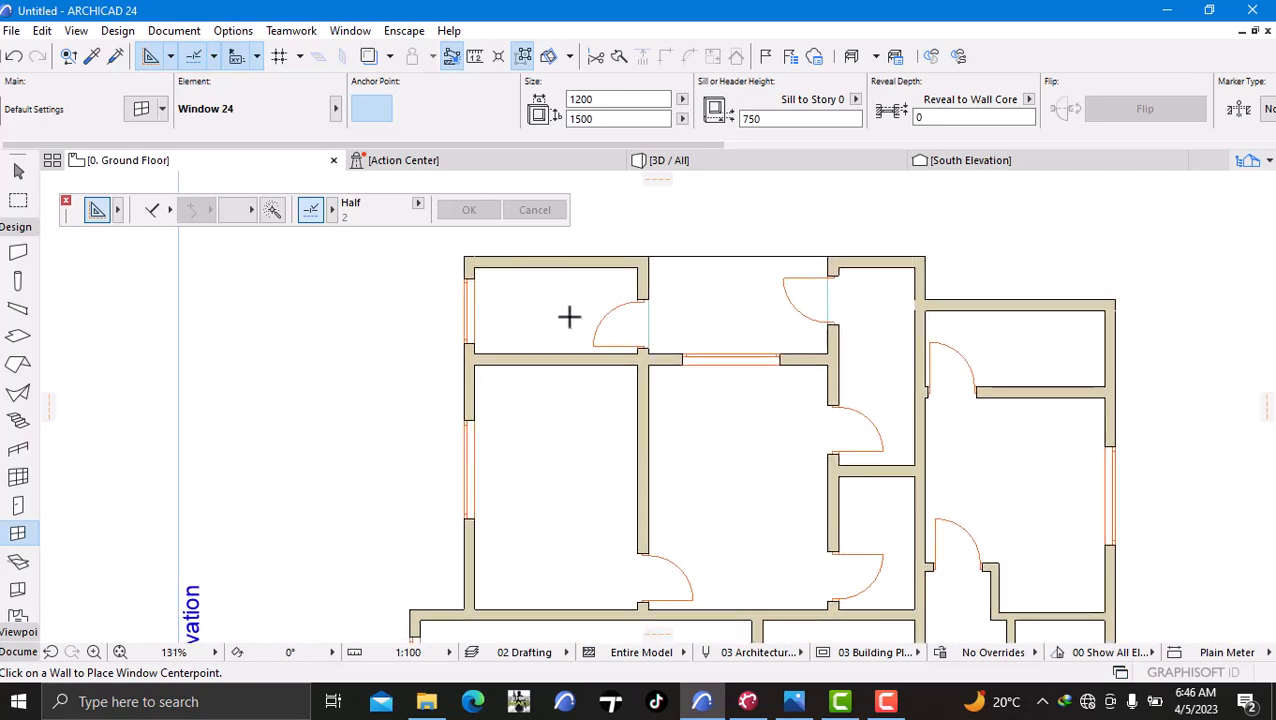
{"action": "middle_click_drag", "start_coordinate": [777, 488], "coordinate": [672, 396]}
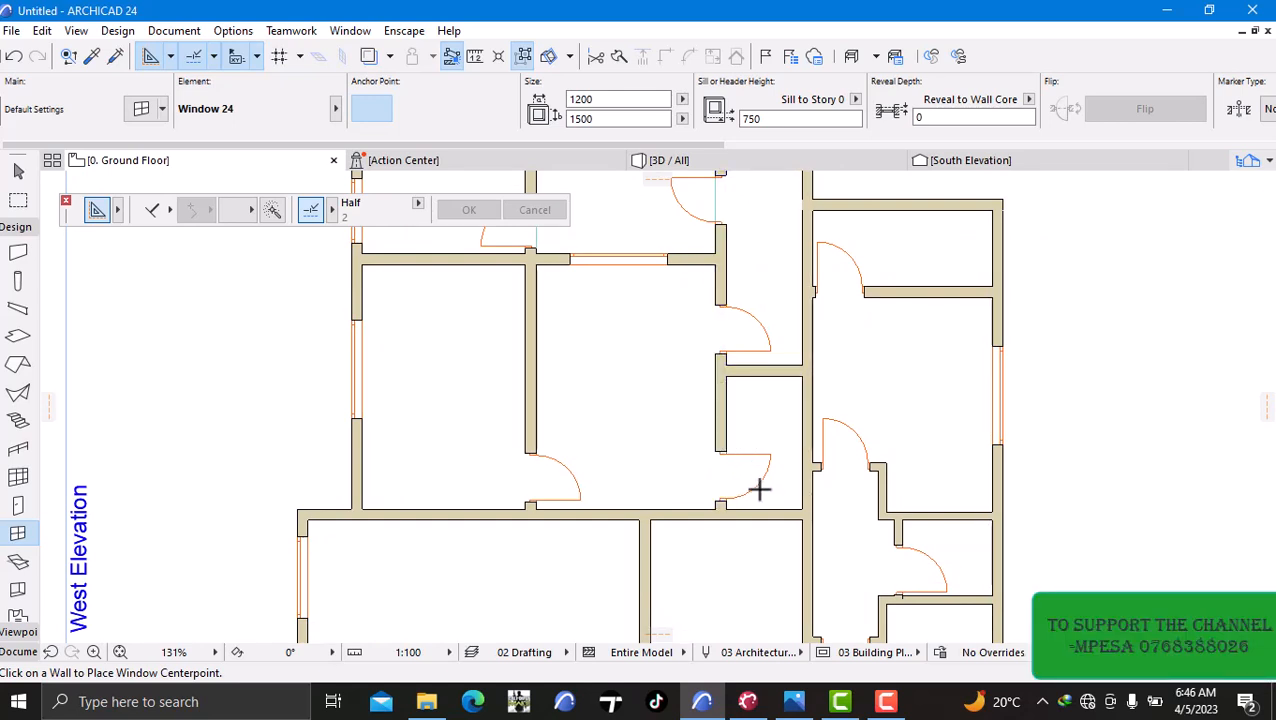
{"action": "middle_click_drag", "start_coordinate": [659, 402], "coordinate": [590, 314]}
{"action": "scroll", "coordinate": [625, 355], "scroll_direction": "down", "scroll_amount": 1}
{"action": "middle_click_drag", "start_coordinate": [651, 343], "coordinate": [604, 390]}
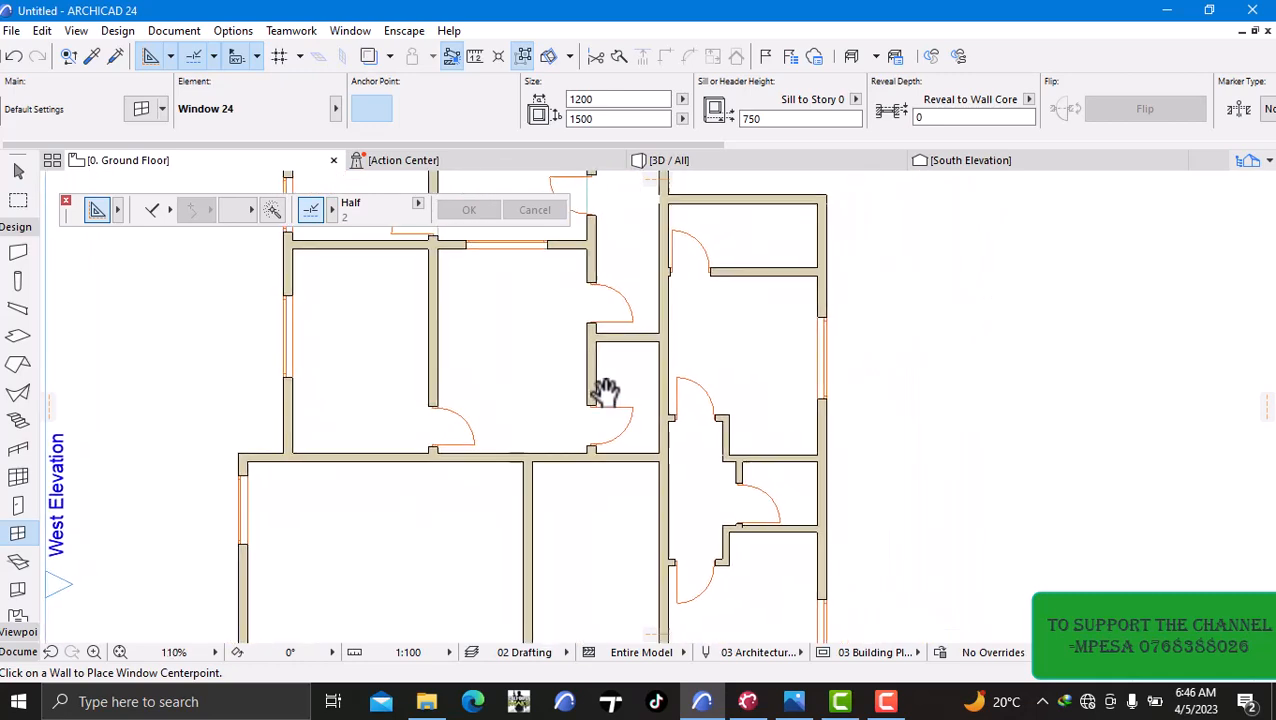
{"action": "scroll", "coordinate": [598, 370], "scroll_direction": "down", "scroll_amount": 2}
{"action": "middle_click_drag", "start_coordinate": [607, 380], "coordinate": [535, 347]}
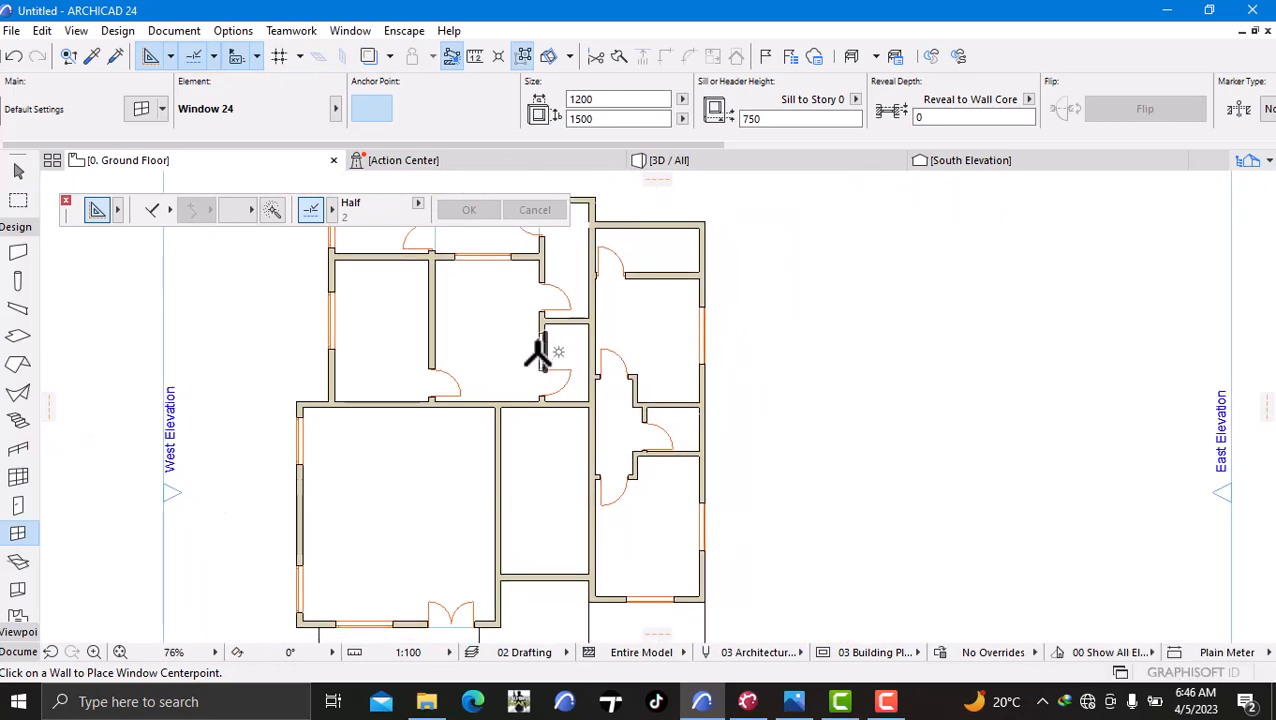
{"action": "middle_click_drag", "start_coordinate": [604, 441], "coordinate": [637, 453]}
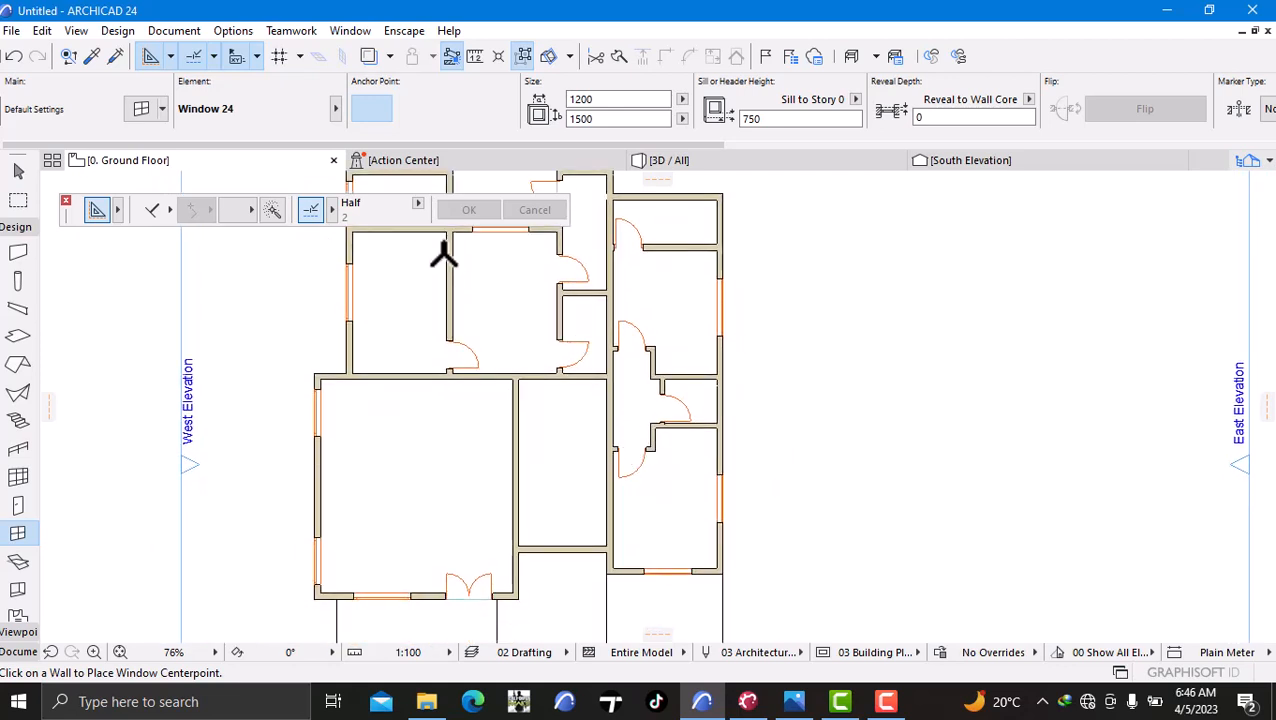
{"action": "middle_click_drag", "start_coordinate": [604, 464], "coordinate": [563, 470]}
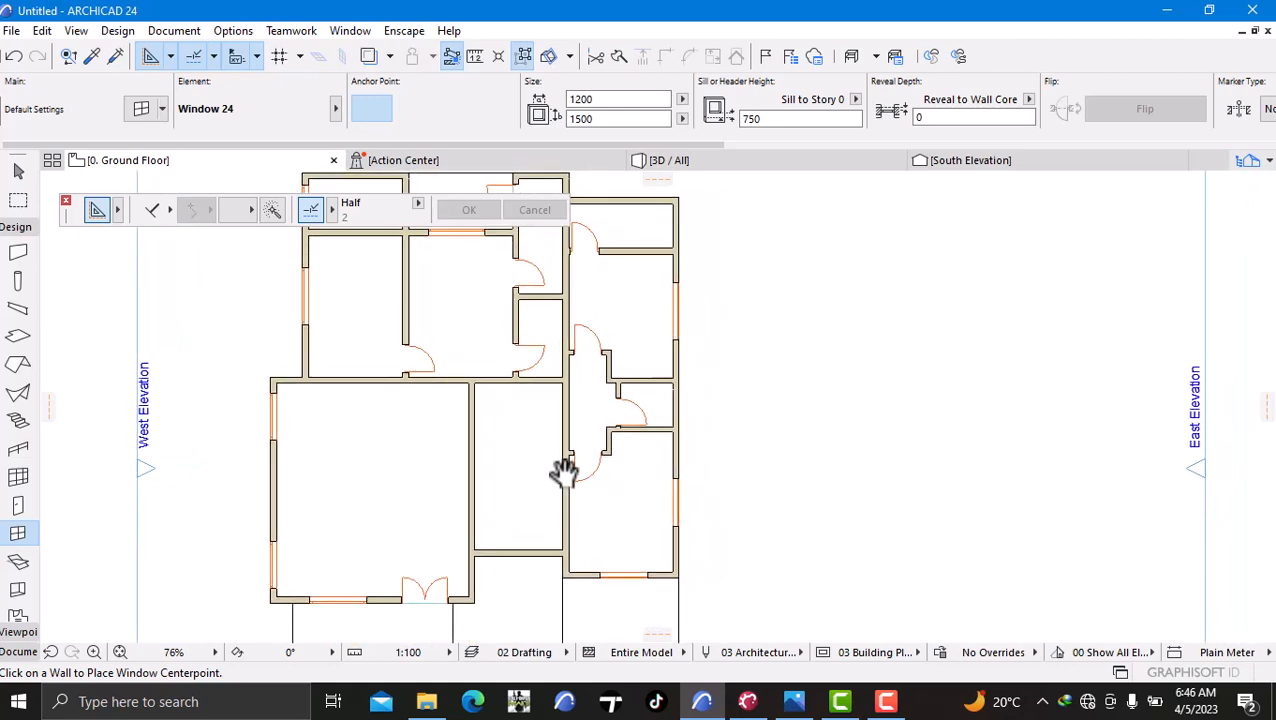
{"action": "scroll", "coordinate": [668, 415], "scroll_direction": "up", "scroll_amount": 2}
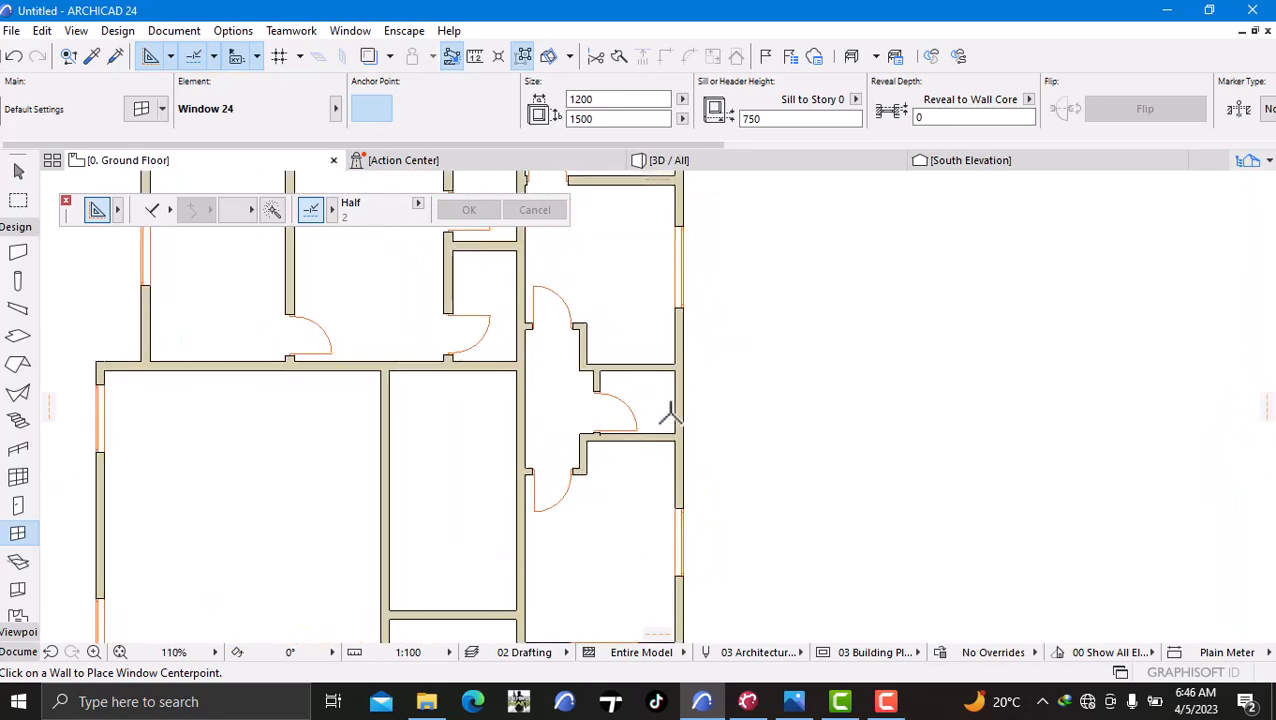
{"action": "scroll", "coordinate": [672, 413], "scroll_direction": "down", "scroll_amount": 4}
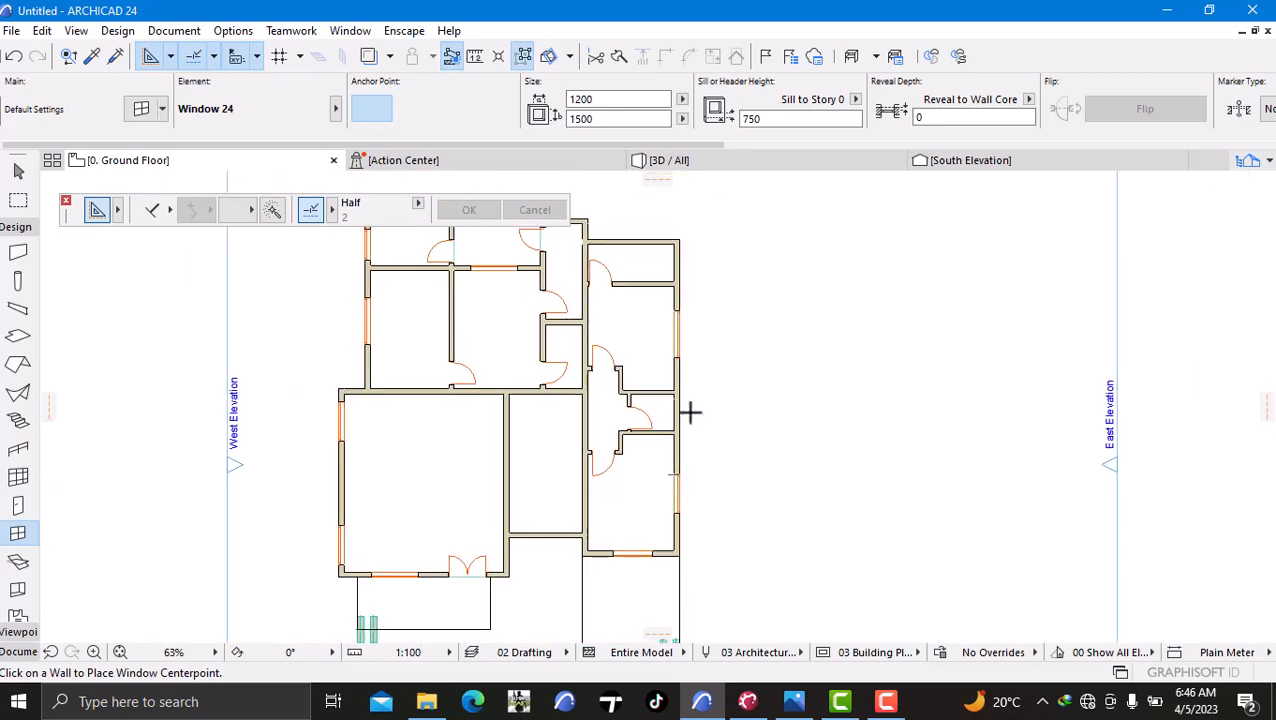
- Place a 1200 x 1500 window in the north wall of the narrow room east of the rear porch
{"action": "scroll", "coordinate": [680, 410], "scroll_direction": "up", "scroll_amount": 5}
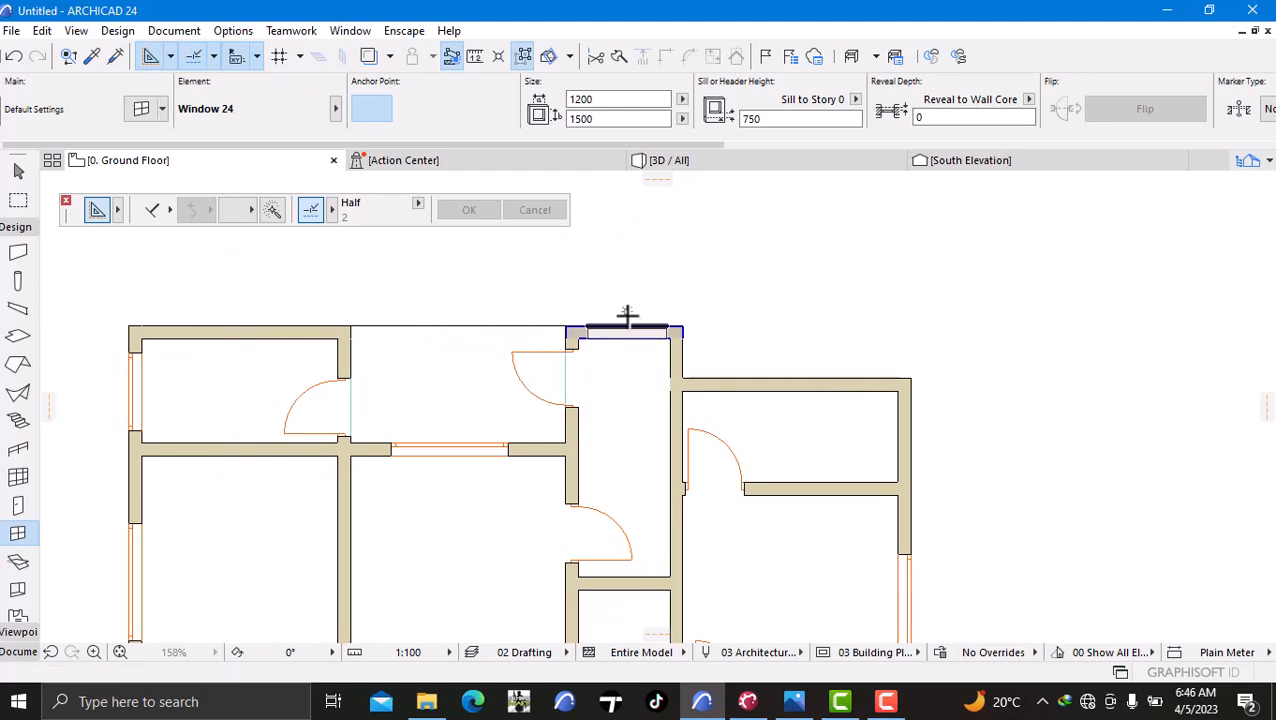
{"action": "left_click", "coordinate": [626, 315]}
{"action": "left_click", "coordinate": [758, 305]}
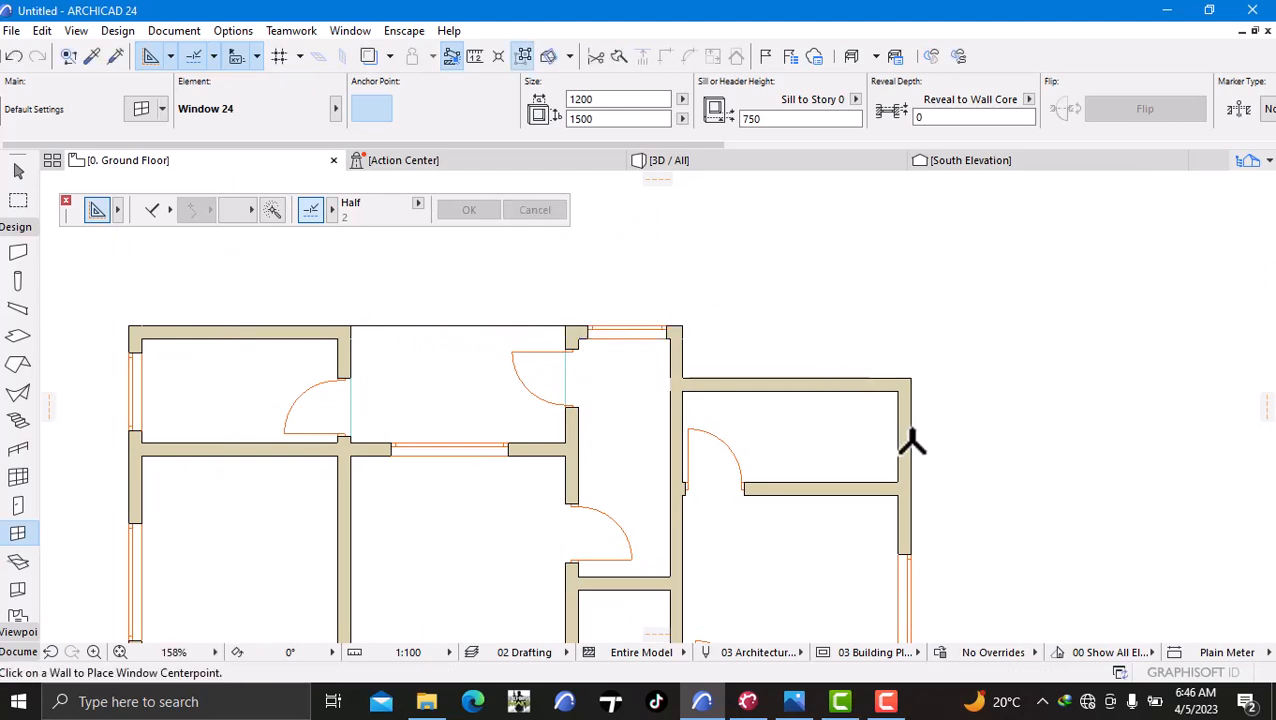
- Set the window defaults to width 900, height 750 and a sill height of 1750
{"action": "scroll", "coordinate": [913, 467], "scroll_direction": "down", "scroll_amount": 1}
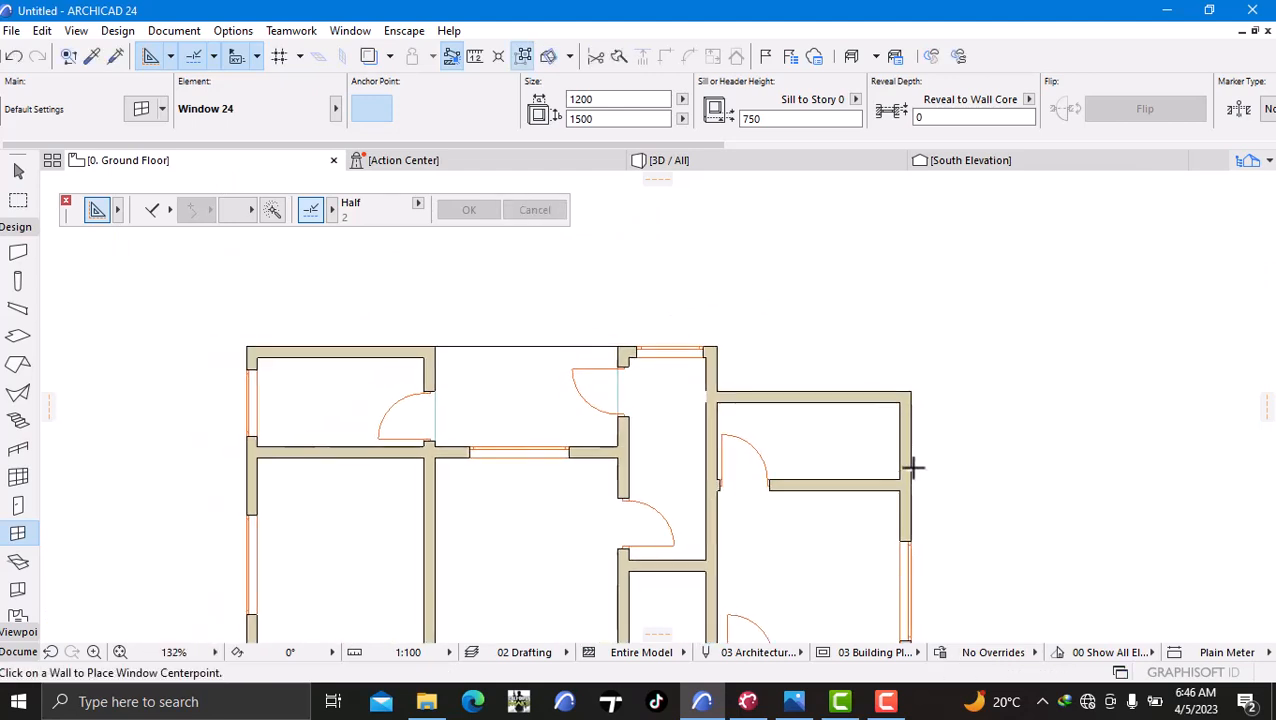
{"action": "middle_click_drag", "start_coordinate": [913, 467], "coordinate": [843, 370]}
{"action": "scroll", "coordinate": [821, 535], "scroll_direction": "down", "scroll_amount": 2}
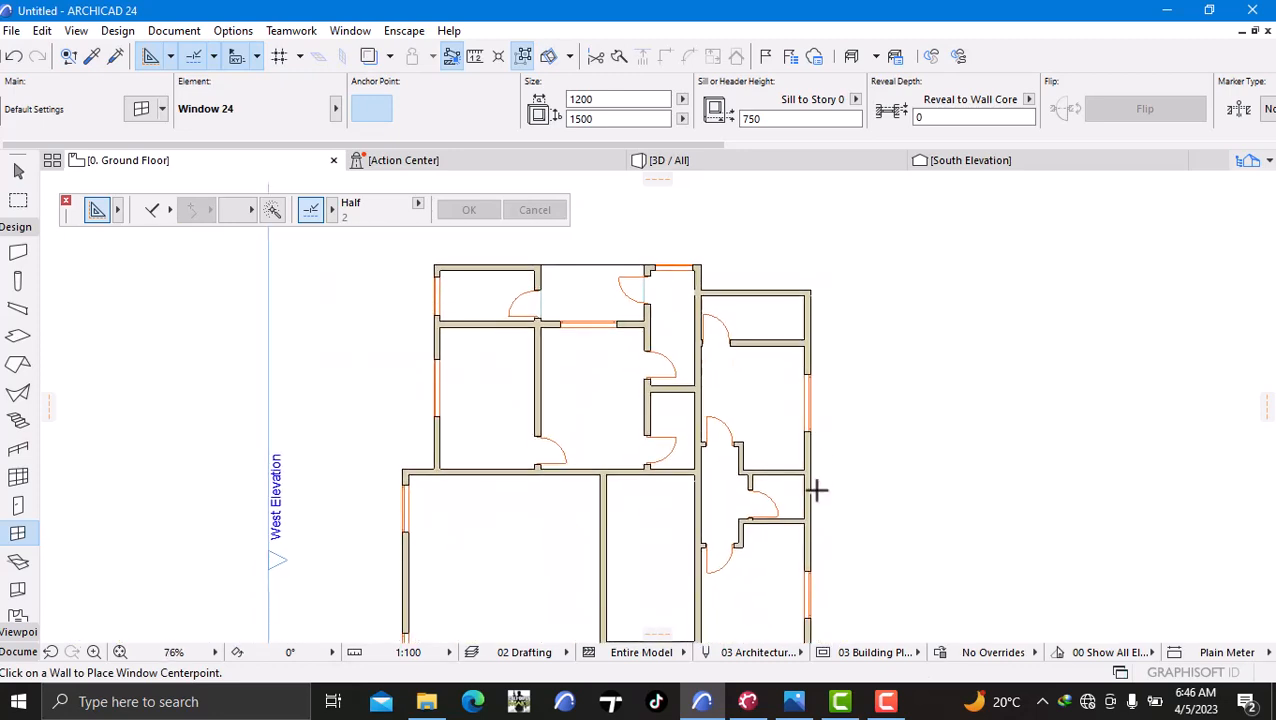
{"action": "scroll", "coordinate": [815, 495], "scroll_direction": "up", "scroll_amount": 4}
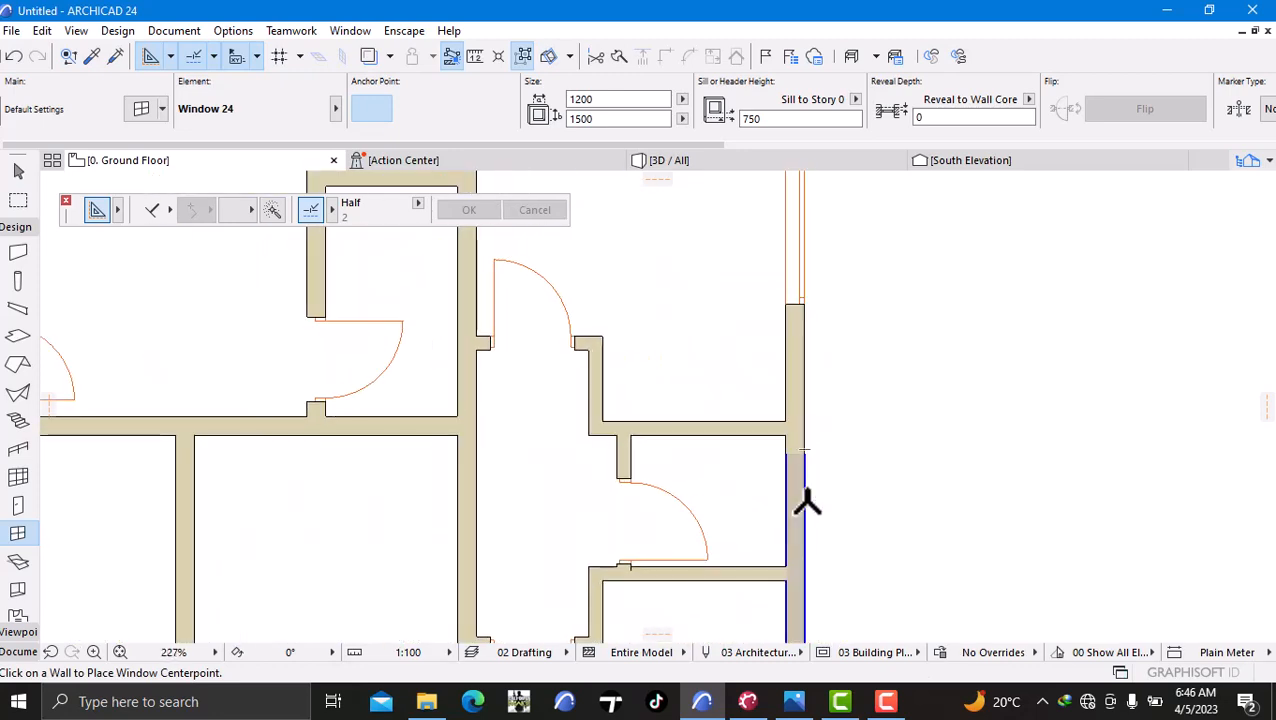
{"action": "double_click", "coordinate": [15, 538]}
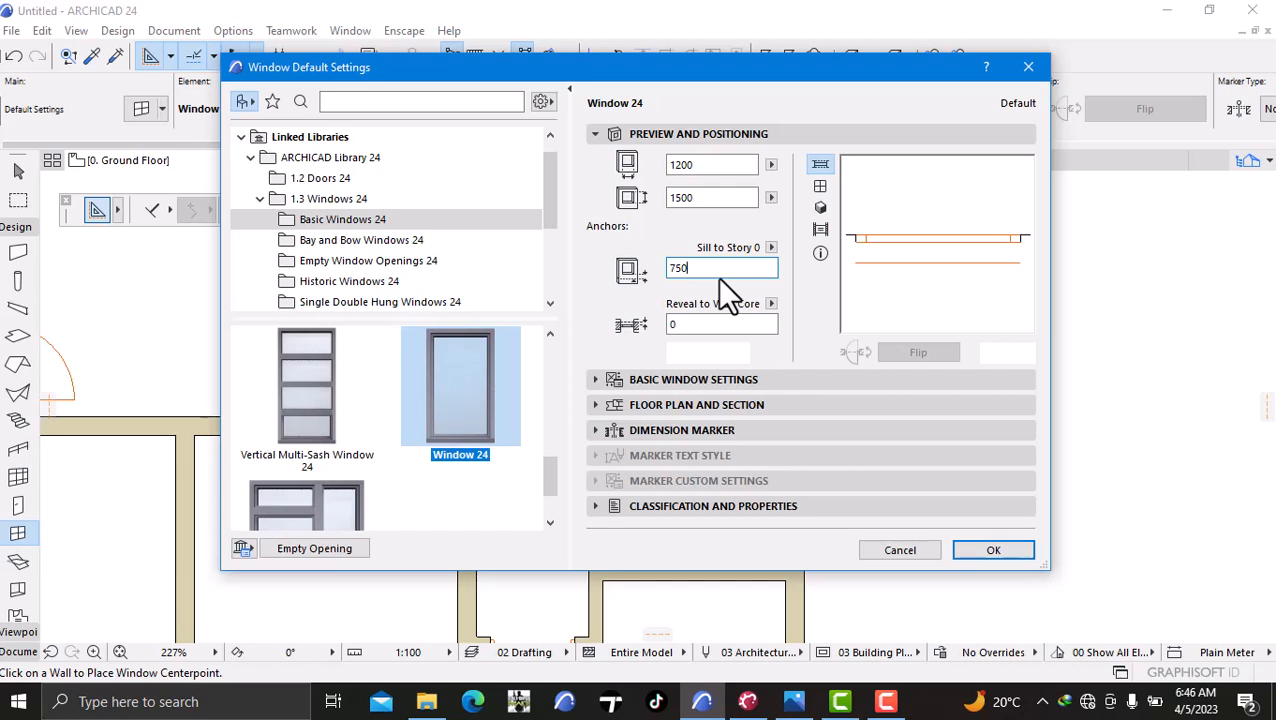
{"action": "key", "text": "BackSpace"}
{"action": "key", "text": "BackSpace"}
{"action": "key", "text": "BackSpace"}
{"action": "type", "text": "2"}
{"action": "key", "text": "BackSpace"}
{"action": "type", "text": "175"}
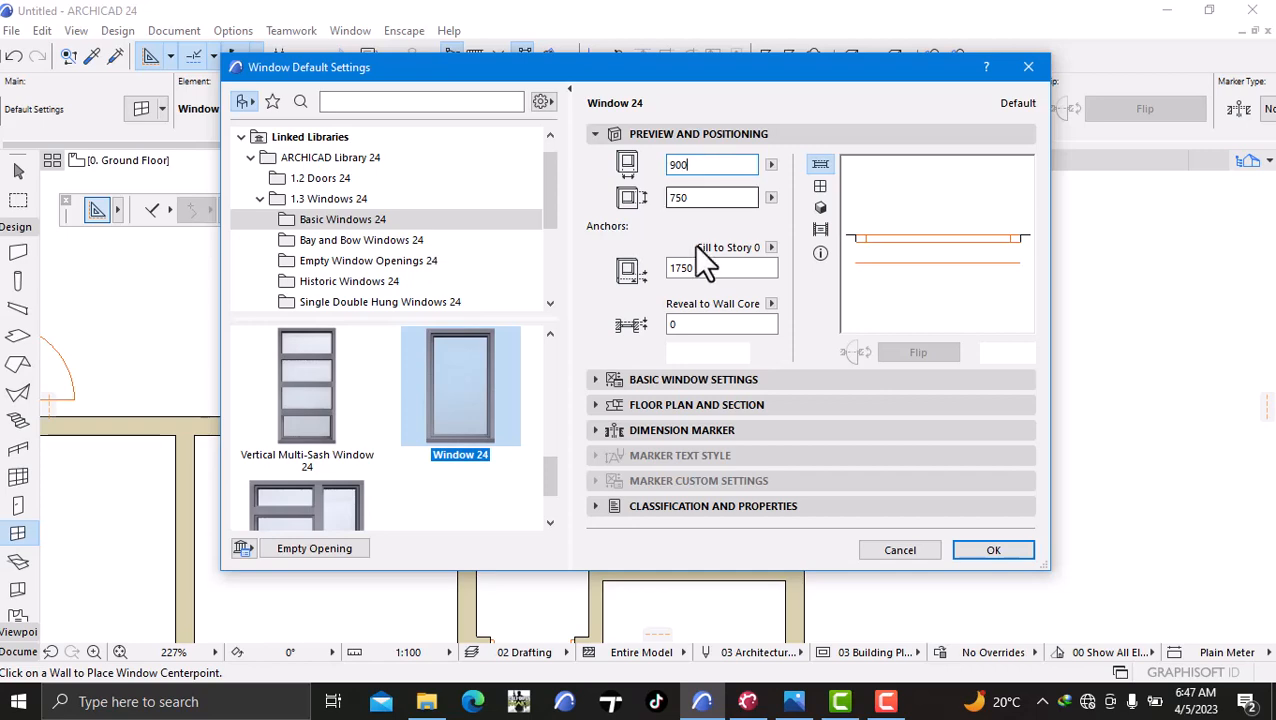
- Set the default window's uniform outside casing width to 75
{"action": "left_click", "coordinate": [710, 377]}
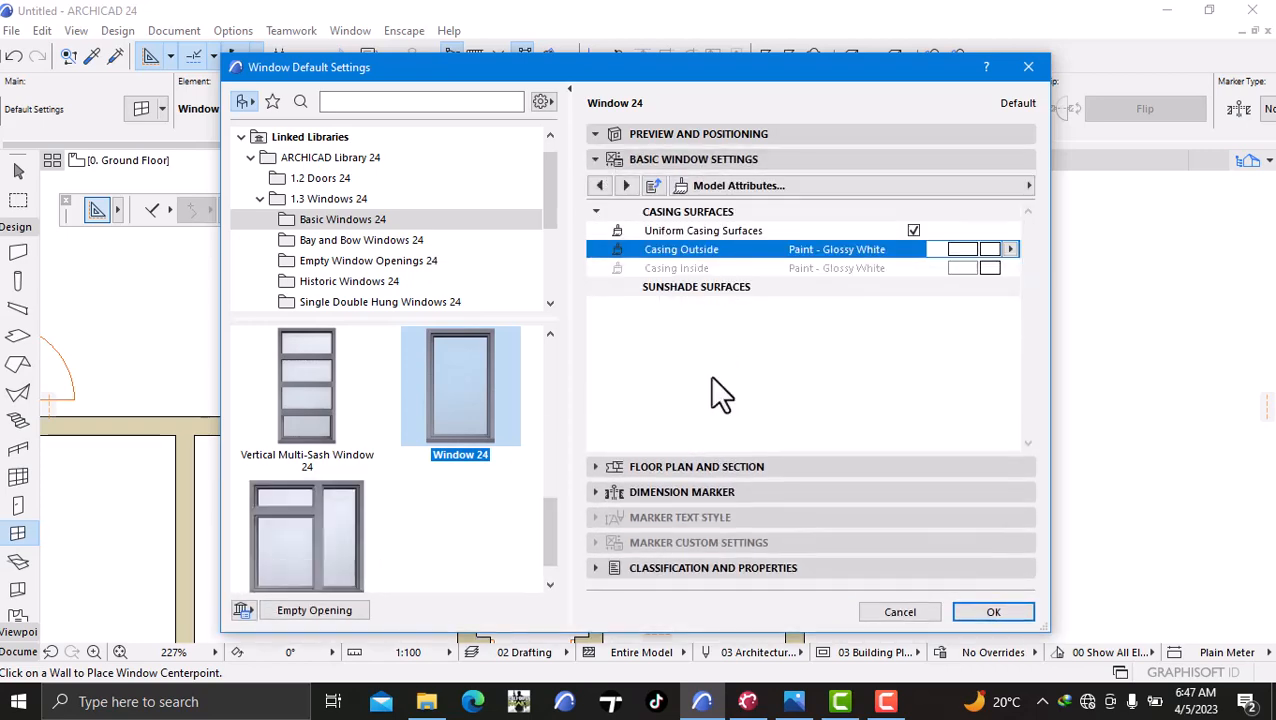
{"action": "left_click", "coordinate": [786, 189]}
{"action": "left_click", "coordinate": [786, 189]}
{"action": "left_click", "coordinate": [787, 189]}
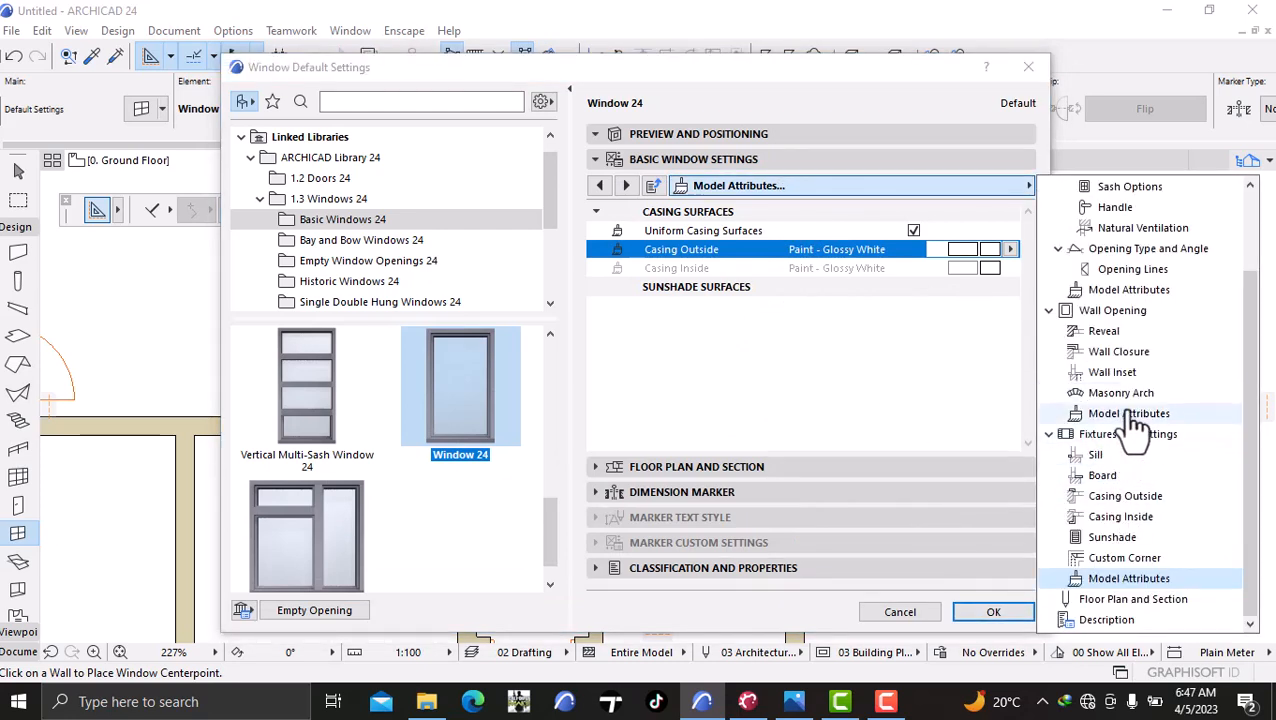
{"action": "left_click", "coordinate": [1126, 495]}
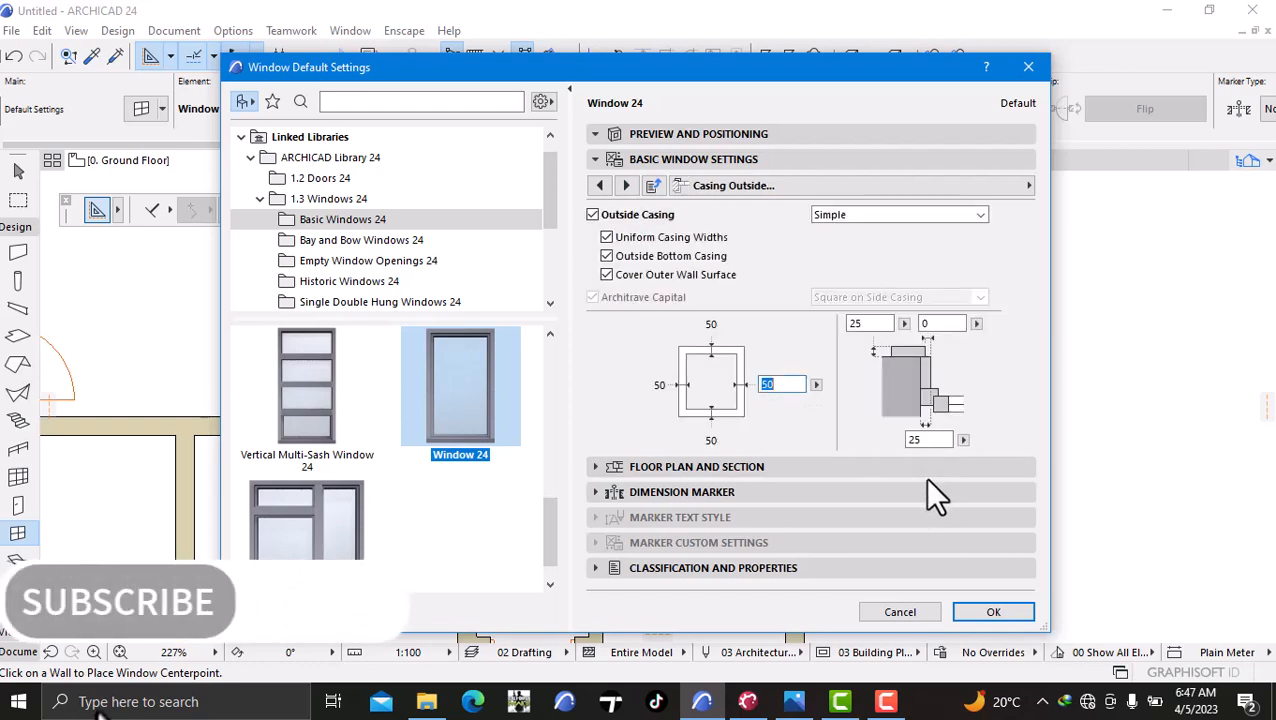
{"action": "key", "text": "BackSpace"}
{"action": "type", "text": "75"}
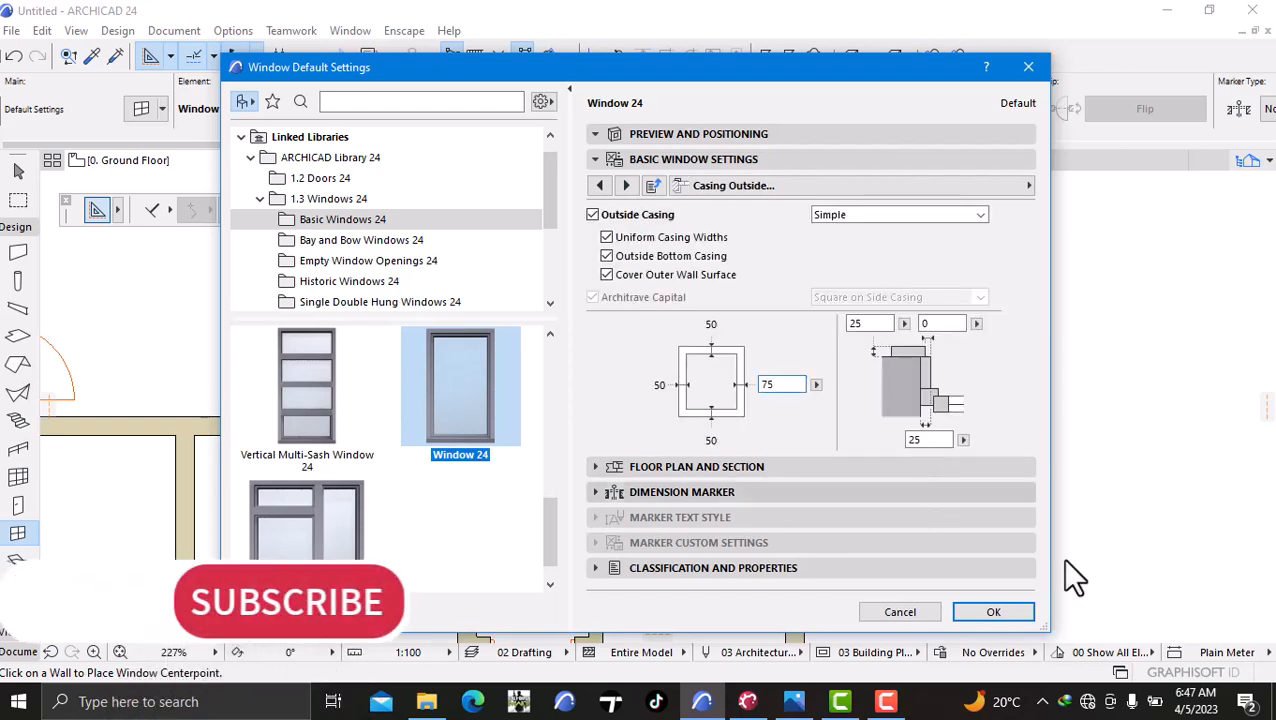
{"action": "left_click", "coordinate": [993, 612]}
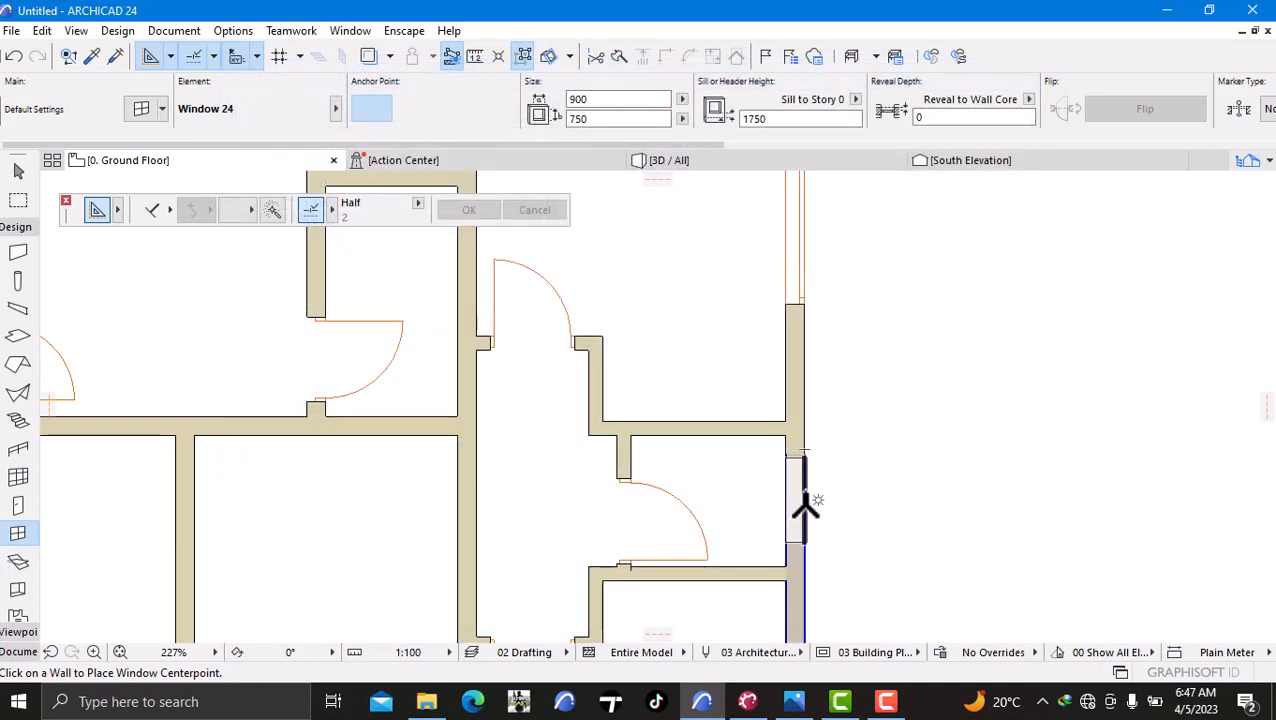
- Place 900 x 750 windows in the east walls of the small room between the east bedrooms and the northeast corner room
{"action": "left_click", "coordinate": [805, 505]}
{"action": "left_click", "coordinate": [830, 405]}
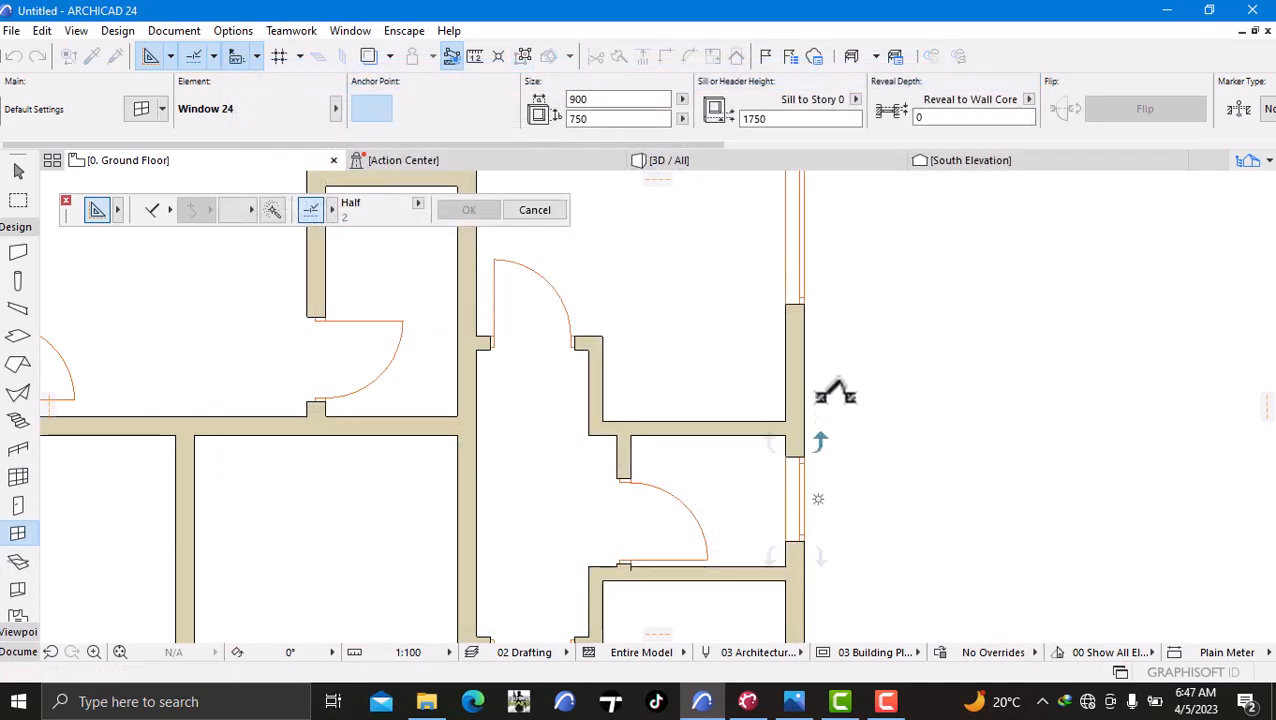
{"action": "scroll", "coordinate": [828, 387], "scroll_direction": "down", "scroll_amount": 1}
{"action": "scroll", "coordinate": [828, 387], "scroll_direction": "down", "scroll_amount": 2}
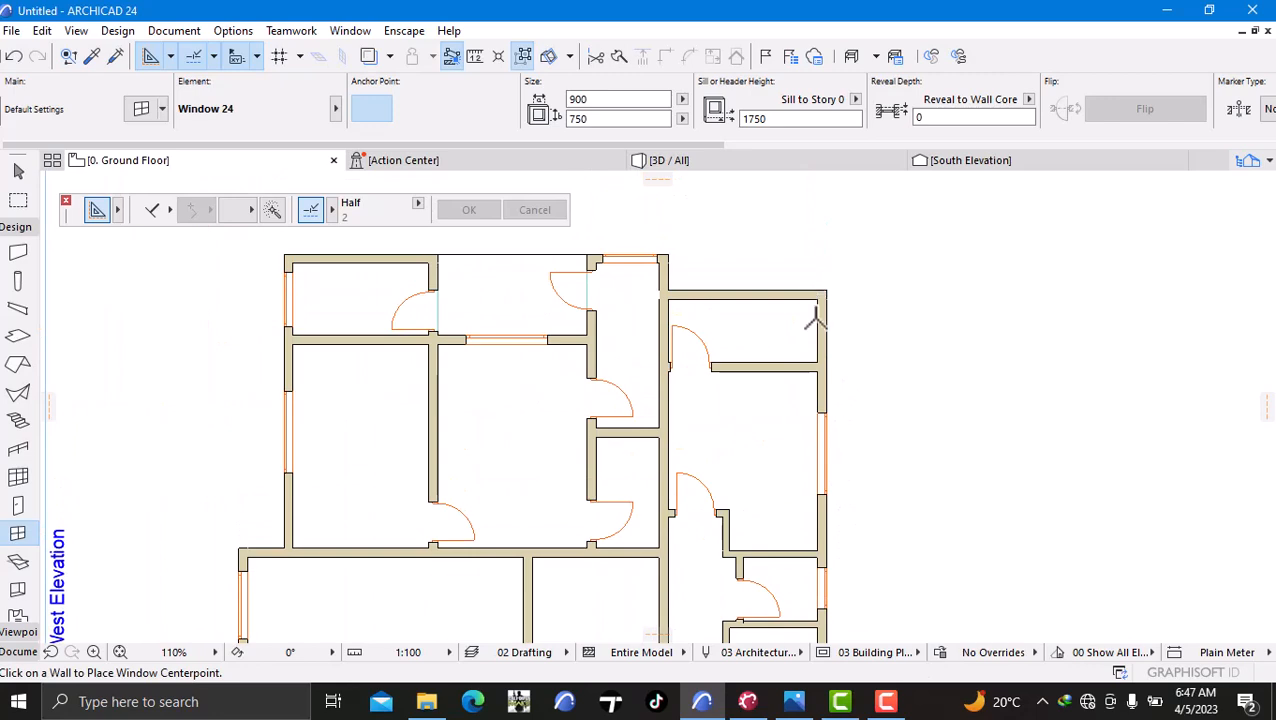
{"action": "scroll", "coordinate": [816, 318], "scroll_direction": "up", "scroll_amount": 3}
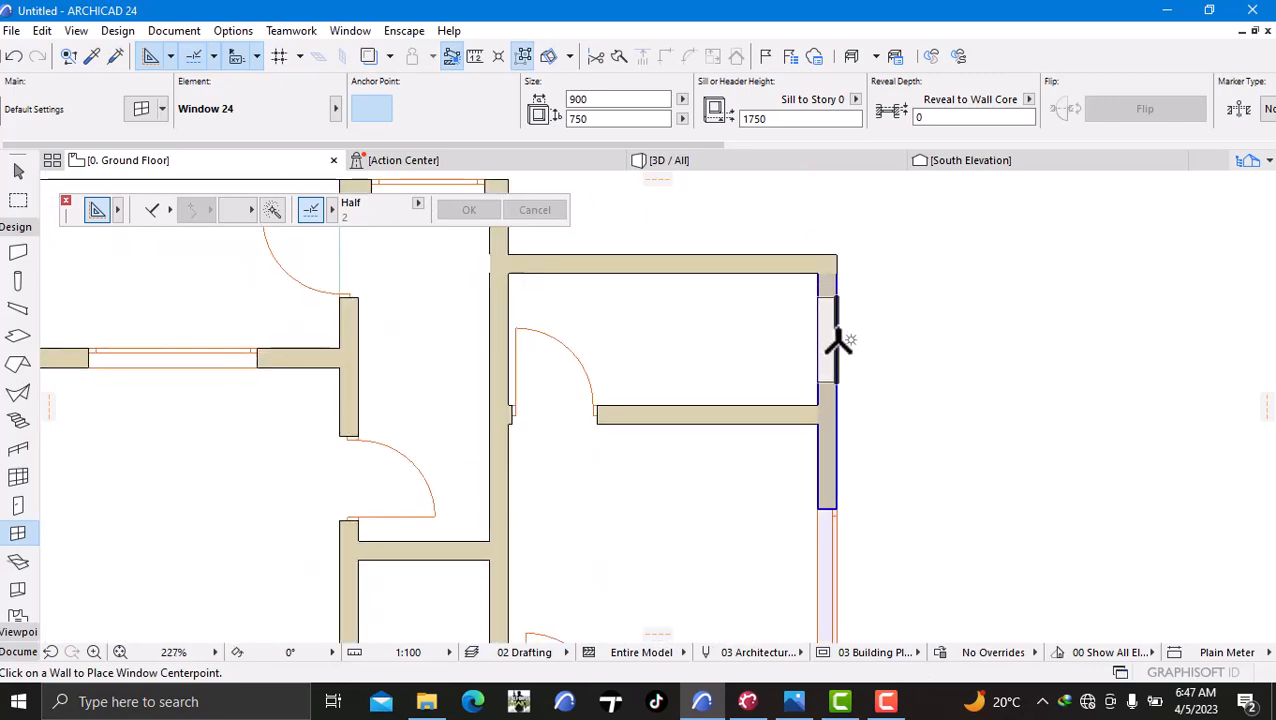
{"action": "left_click", "coordinate": [837, 342]}
{"action": "left_click", "coordinate": [862, 275]}
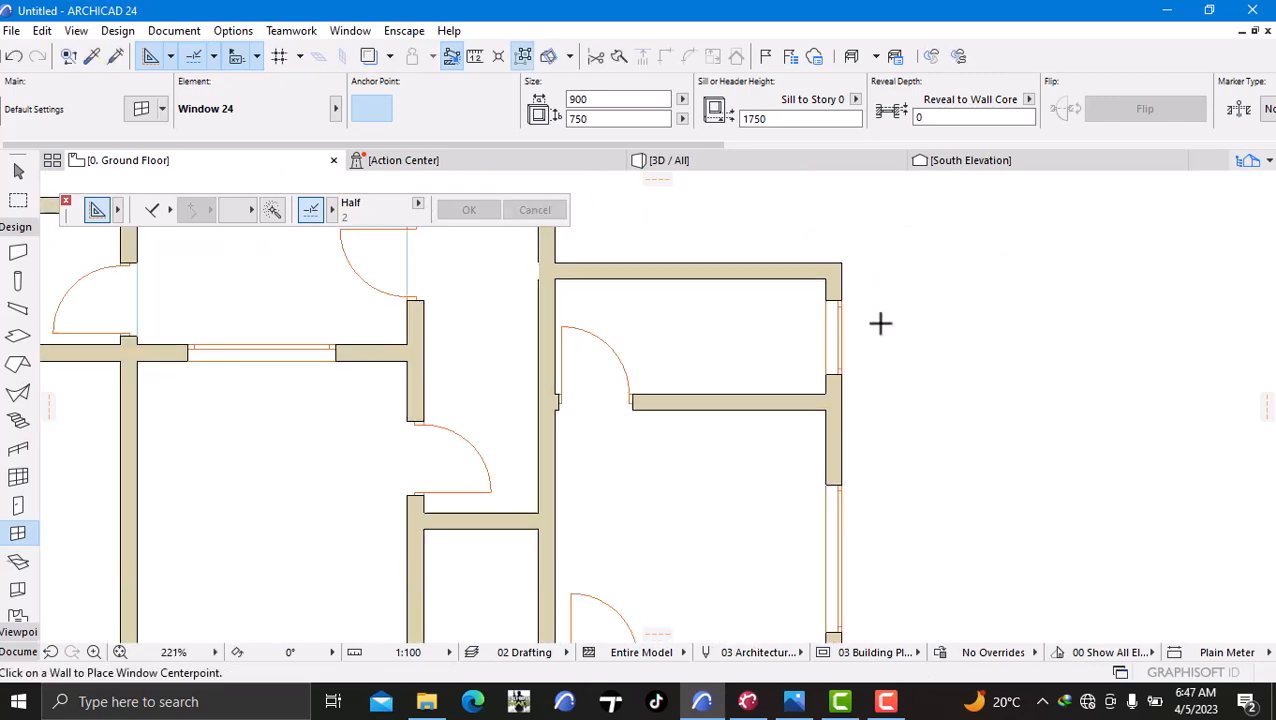
{"action": "scroll", "coordinate": [880, 322], "scroll_direction": "down", "scroll_amount": 4}
{"action": "middle_click_drag", "start_coordinate": [812, 416], "coordinate": [903, 347]}
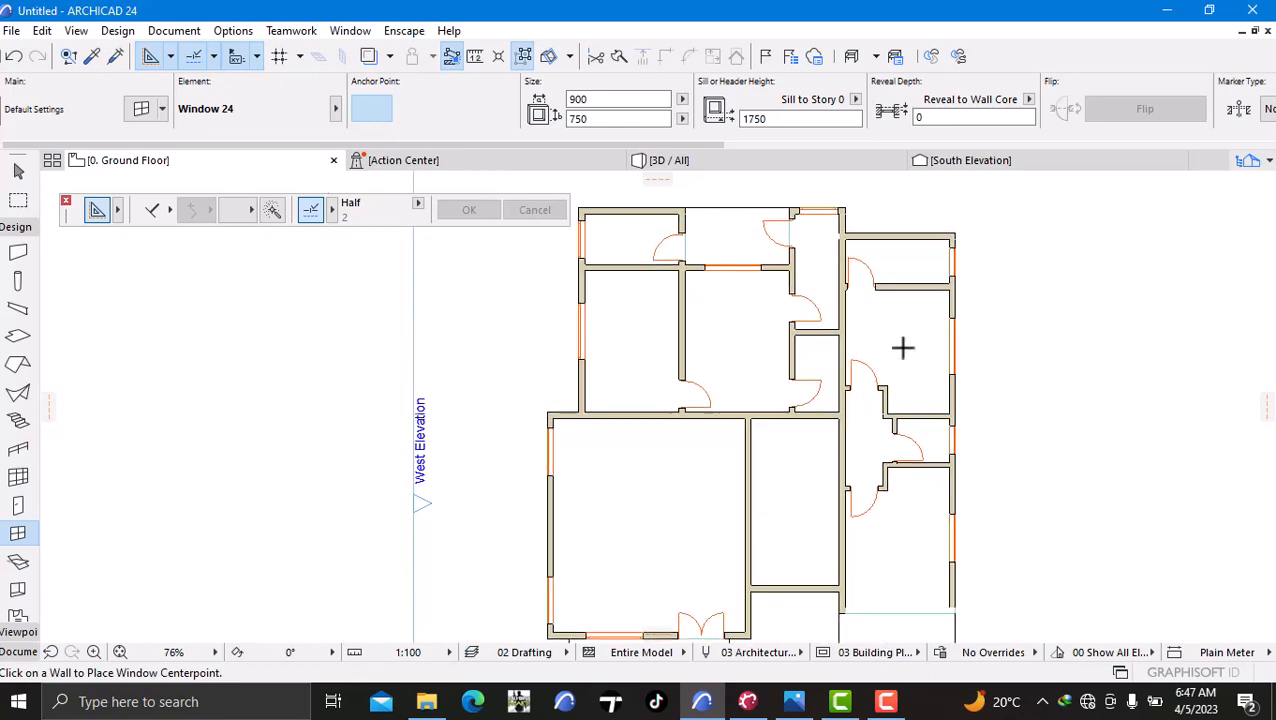
{"action": "scroll", "coordinate": [880, 400], "scroll_direction": "down", "scroll_amount": 1}
{"action": "middle_click_drag", "start_coordinate": [880, 400], "coordinate": [860, 360]}
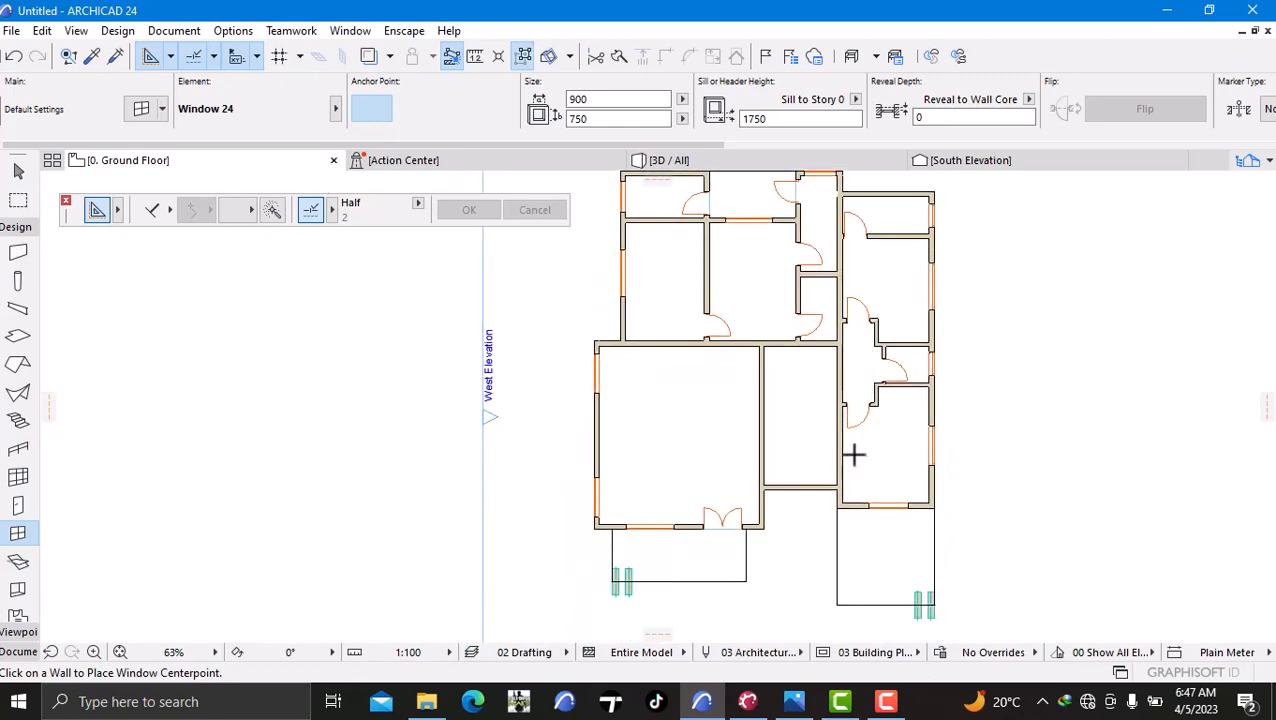
{"action": "middle_click_drag", "start_coordinate": [917, 484], "coordinate": [896, 445]}
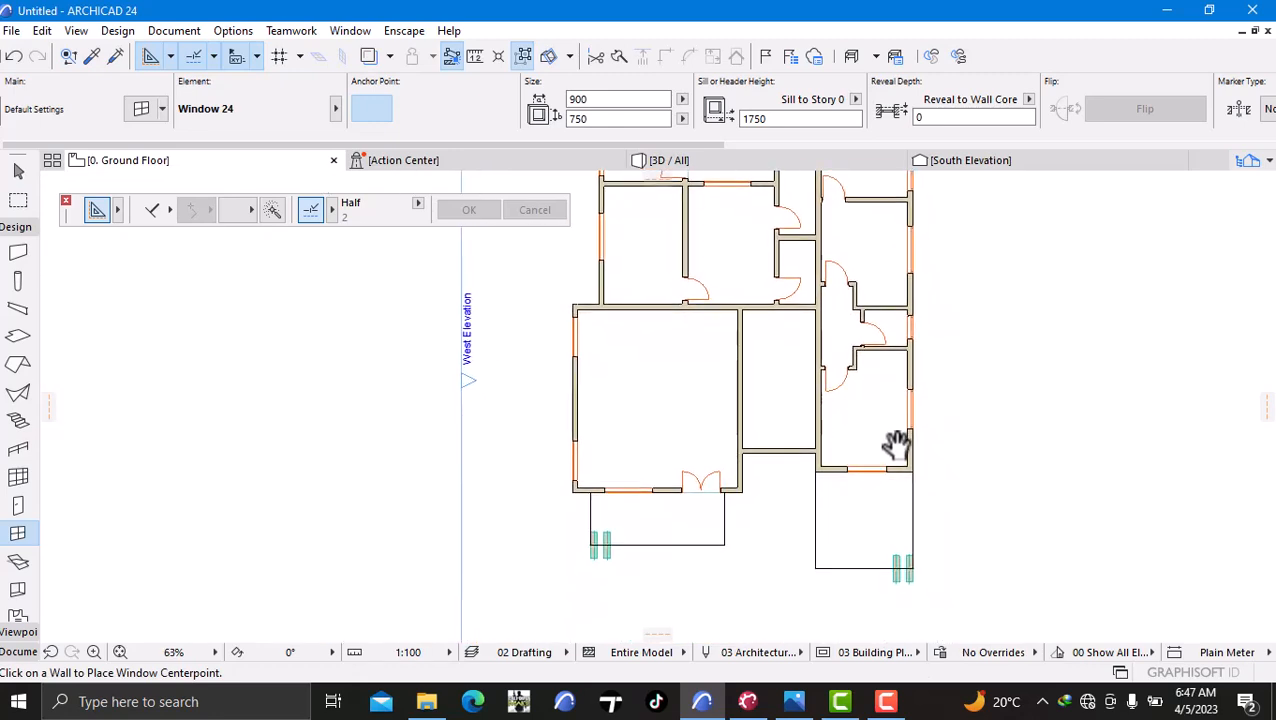
- Examine the front windows, entrance door and porches of the ground floor in the 3D view, and return to the floor plan
{"action": "left_click", "coordinate": [685, 160]}
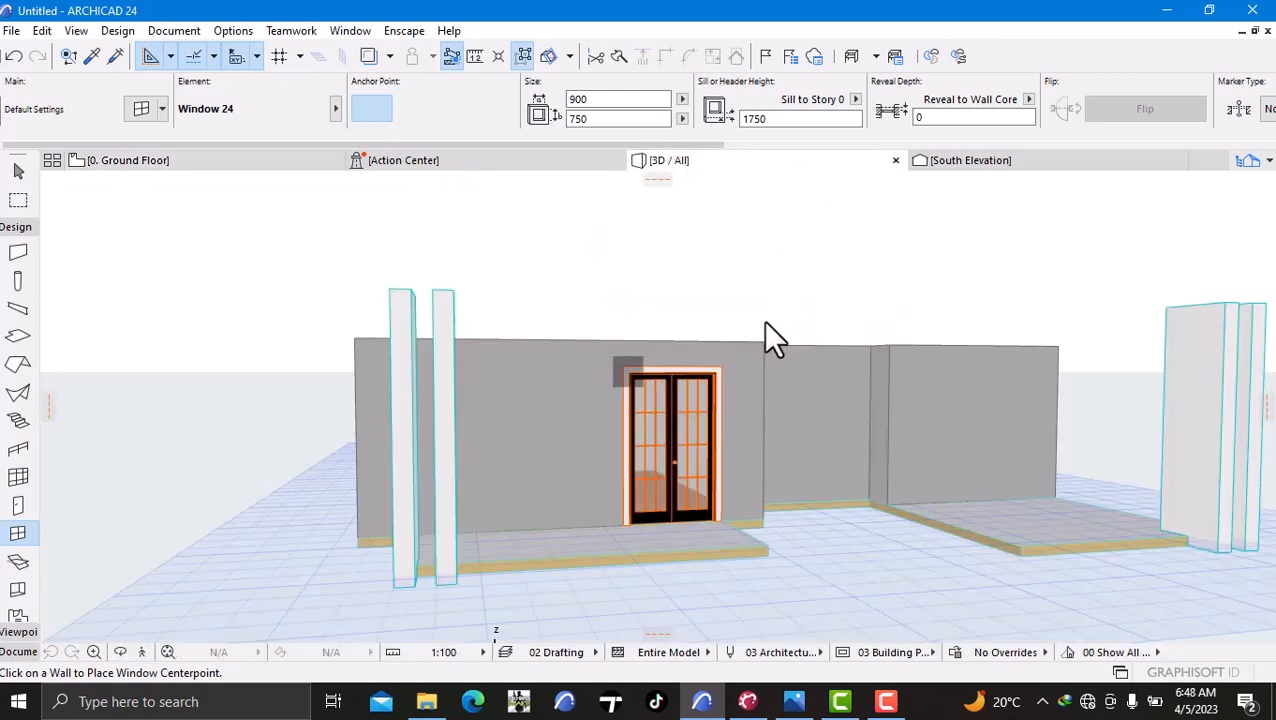
{"action": "middle_click_drag", "start_coordinate": [754, 323], "coordinate": [757, 333], "text": "shift"}
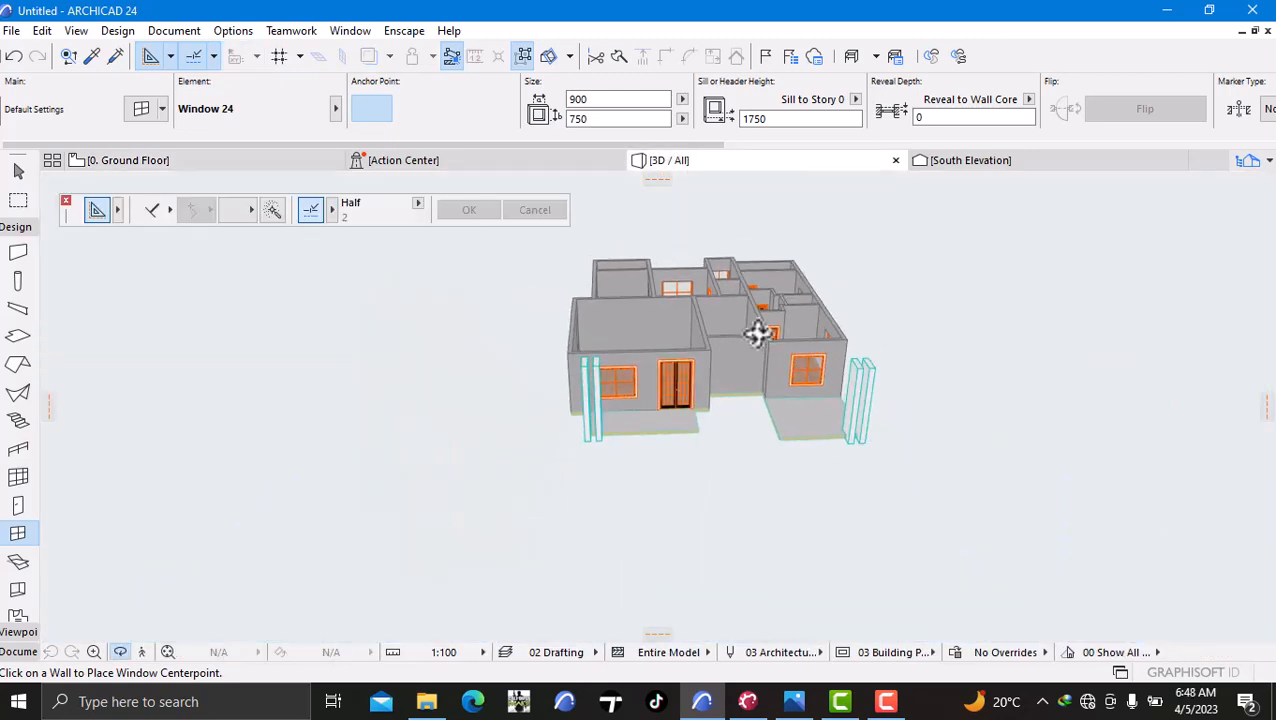
{"action": "right_click", "coordinate": [976, 326]}
{"action": "left_click", "coordinate": [911, 518]}
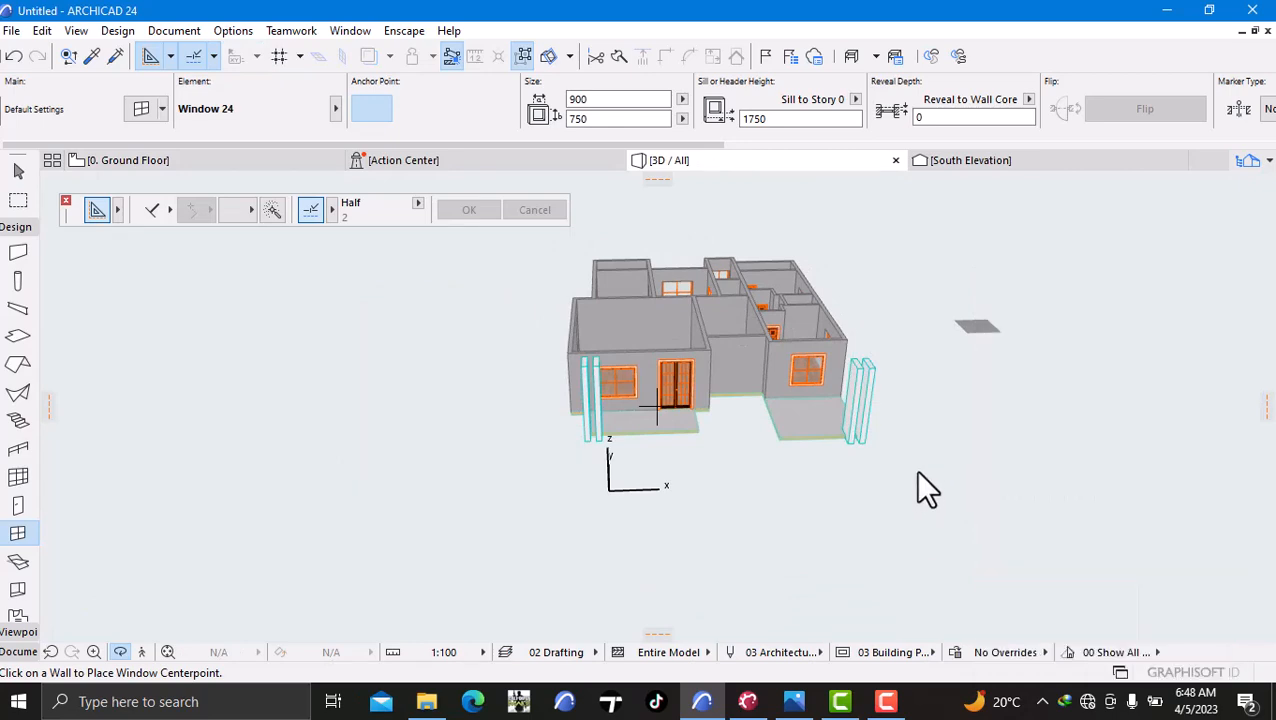
{"action": "middle_click_drag", "start_coordinate": [952, 414], "coordinate": [581, 391], "text": "shift"}
{"action": "middle_click_drag", "start_coordinate": [810, 383], "coordinate": [510, 357], "text": "shift"}
{"action": "middle_click_drag", "start_coordinate": [742, 360], "coordinate": [870, 381], "text": "shift"}
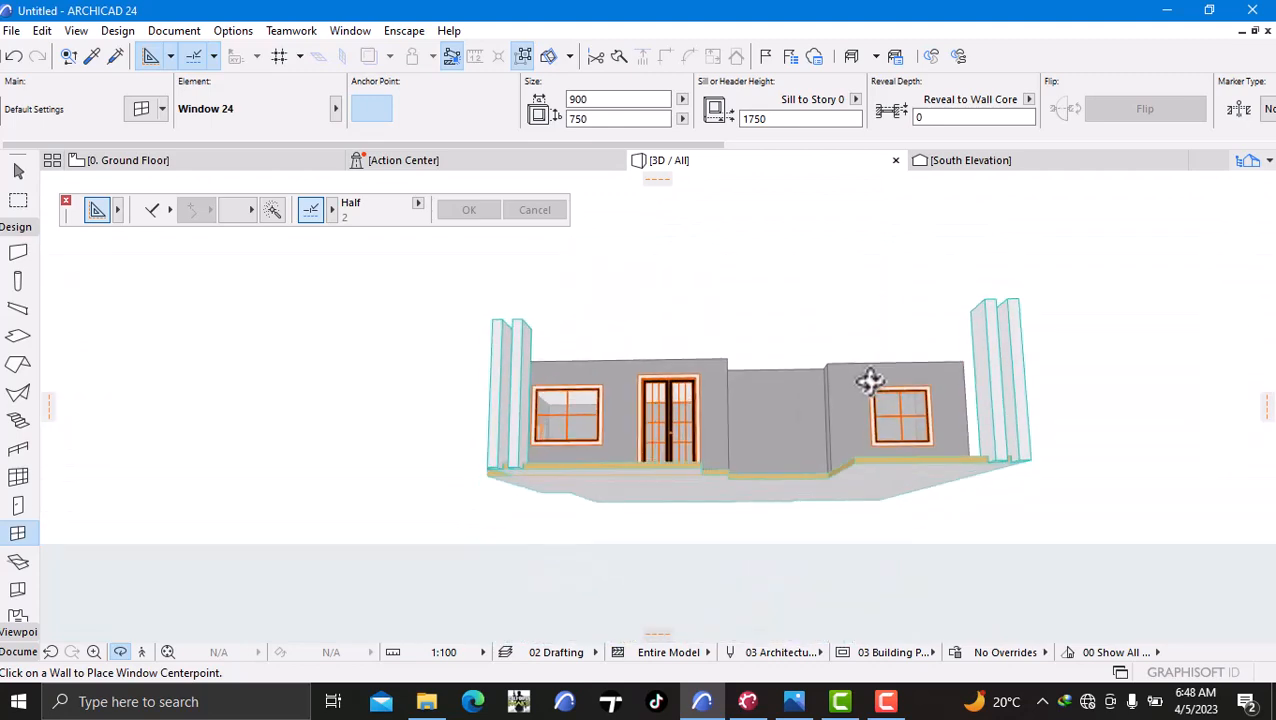
{"action": "left_click", "coordinate": [250, 163]}
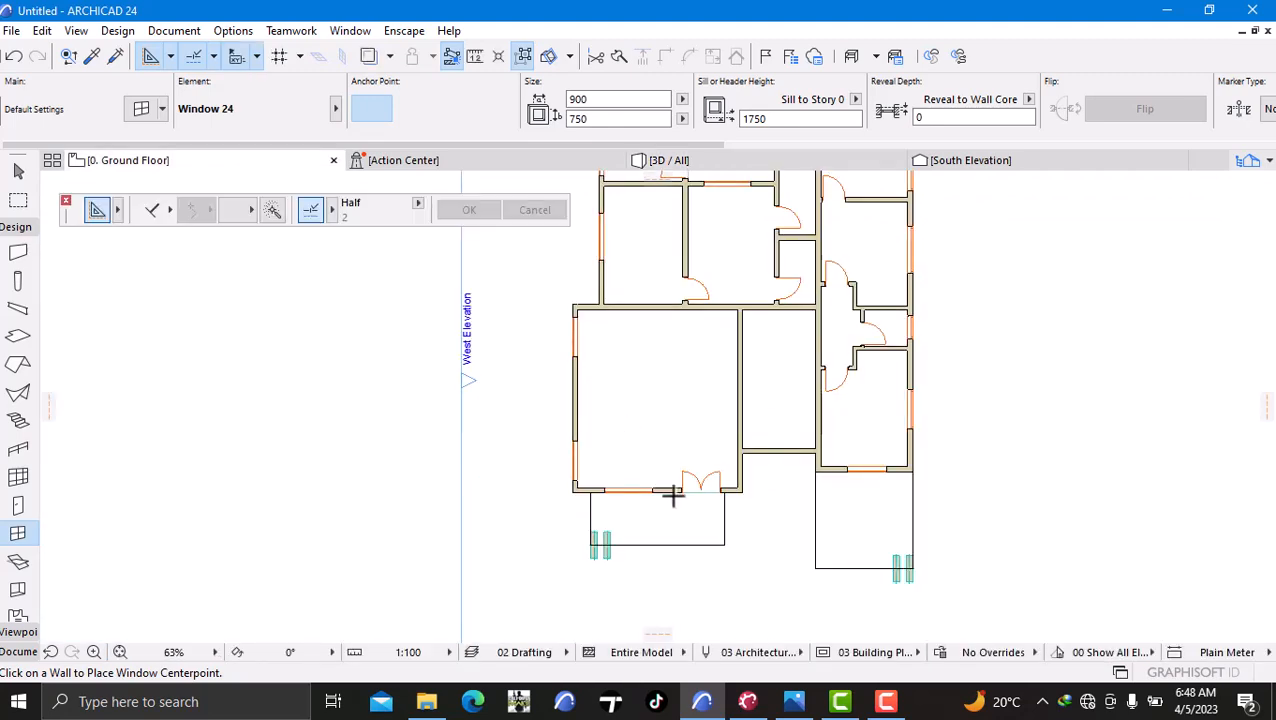
- Switch to the reference render Image1_000.png, examine the whole house's front and side windows, and return to the ARCHICAD floor plan
{"action": "left_click", "coordinate": [794, 701]}
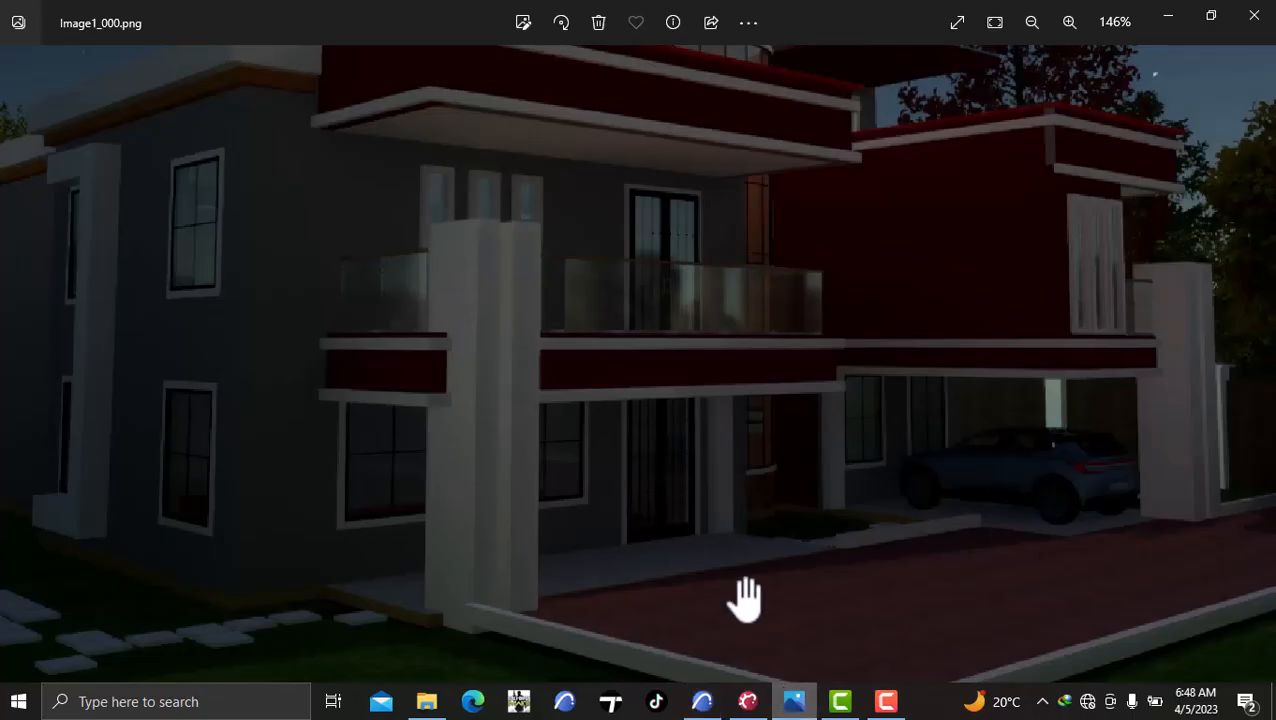
{"action": "scroll", "coordinate": [518, 447], "scroll_direction": "down", "scroll_amount": 3}
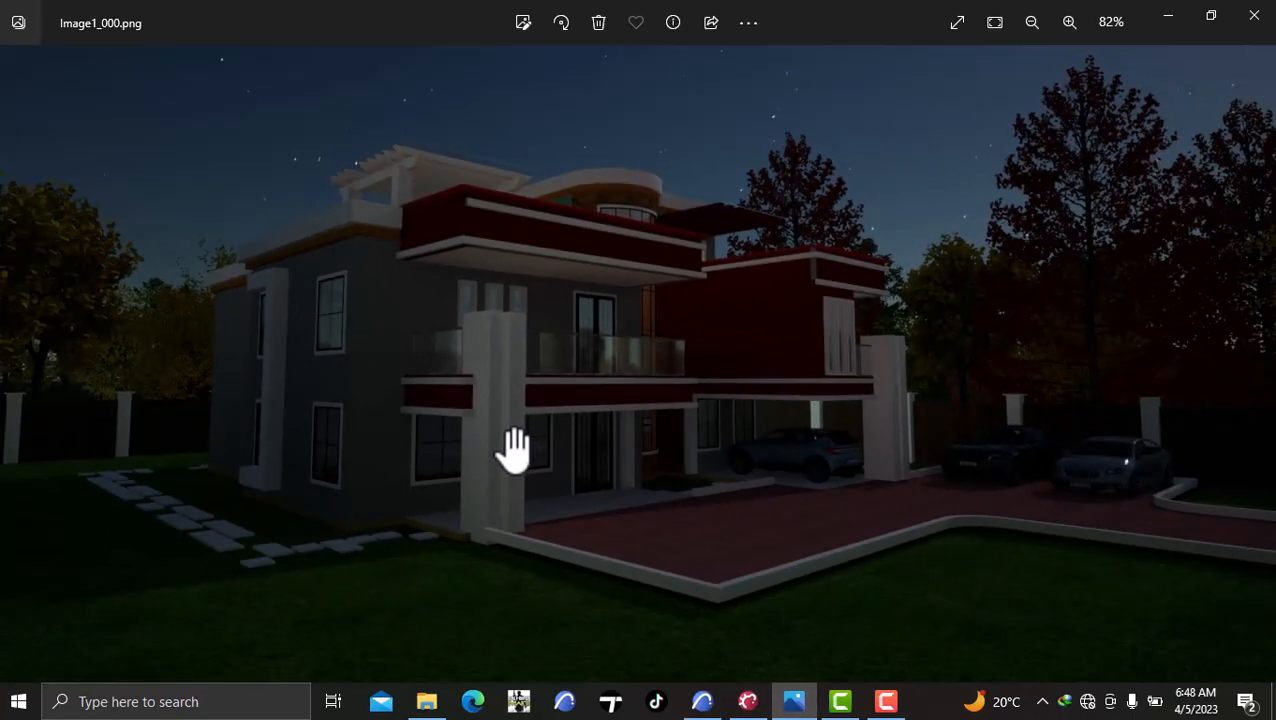
{"action": "scroll", "coordinate": [418, 420], "scroll_direction": "down", "scroll_amount": 2}
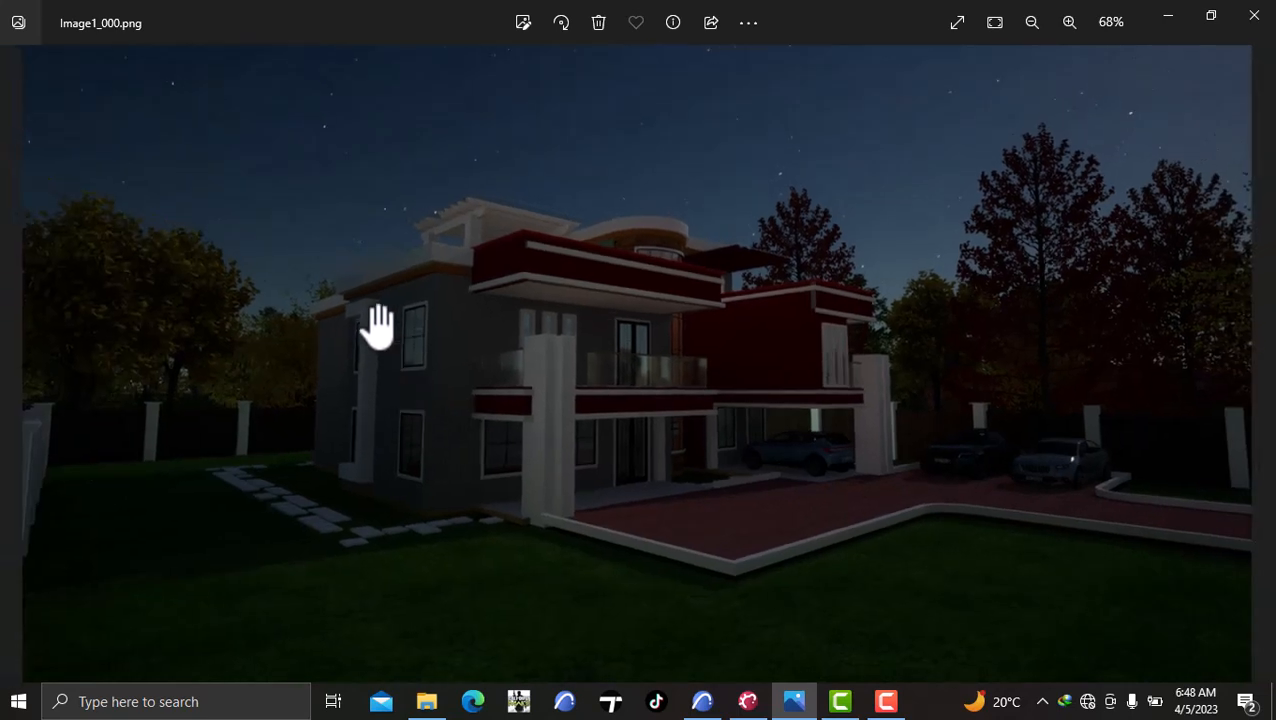
{"action": "left_click_drag", "start_coordinate": [501, 370], "coordinate": [496, 399]}
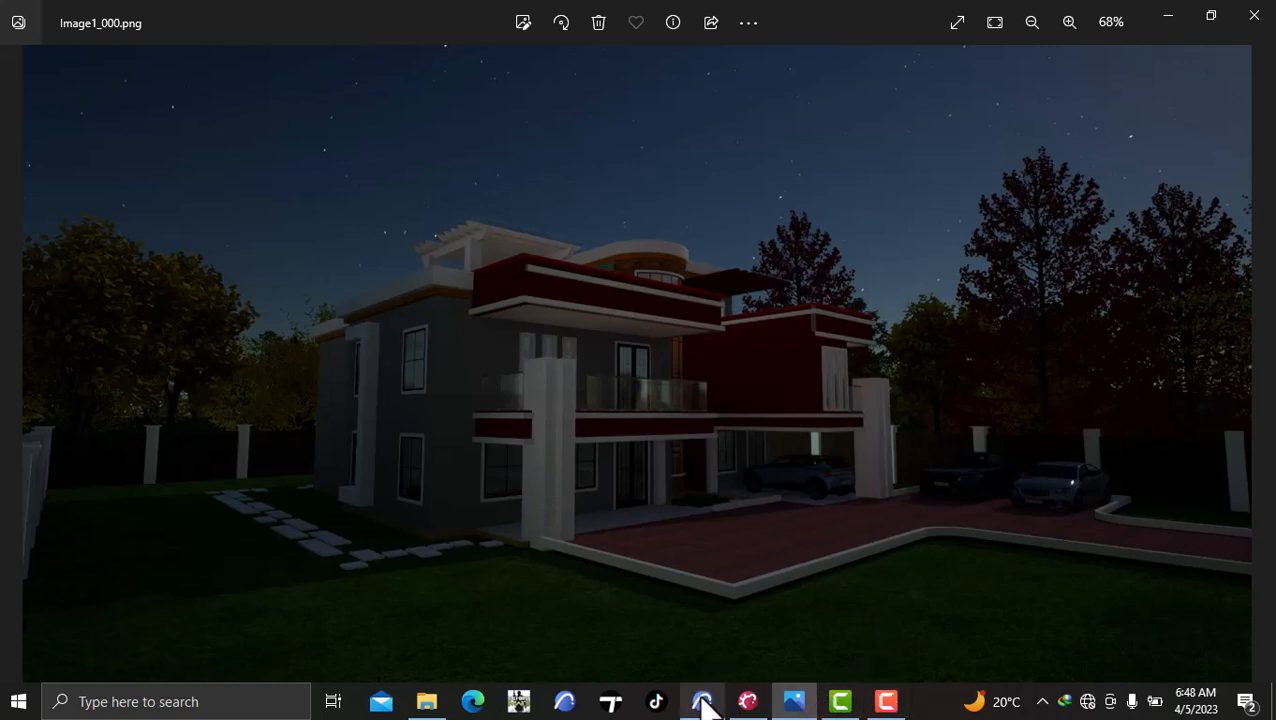
{"action": "mouse_move", "coordinate": [703, 700]}
{"action": "left_click", "coordinate": [700, 650]}
{"action": "scroll", "coordinate": [680, 524], "scroll_direction": "down", "scroll_amount": 4}
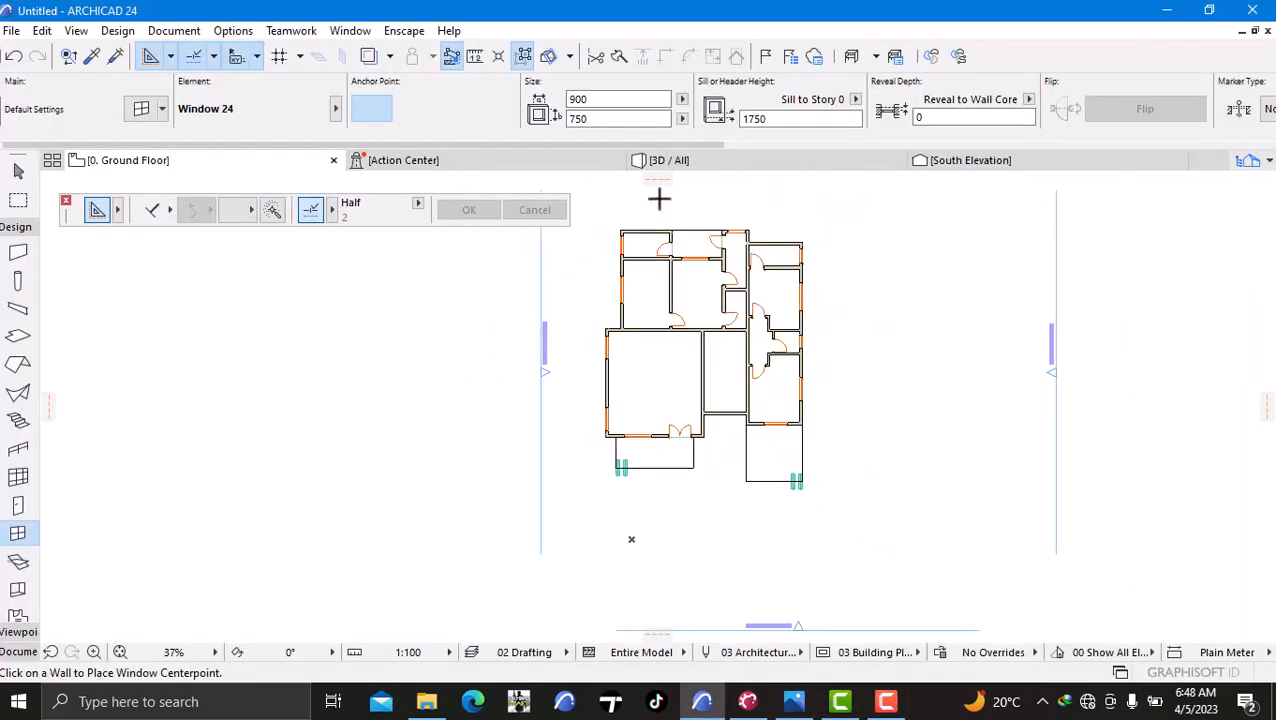
- Examine the windows along the west wall of the house in the 3D view
{"action": "left_click", "coordinate": [675, 161]}
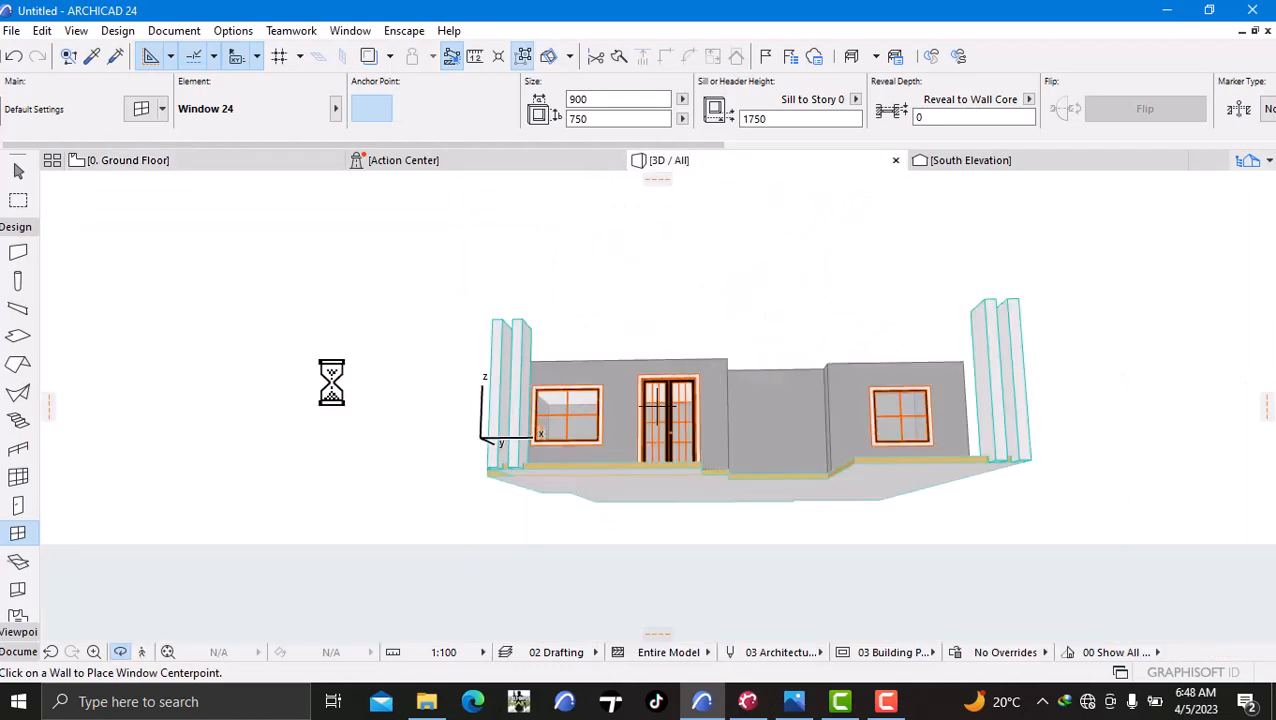
{"action": "right_click", "coordinate": [305, 354]}
{"action": "left_click", "coordinate": [208, 403]}
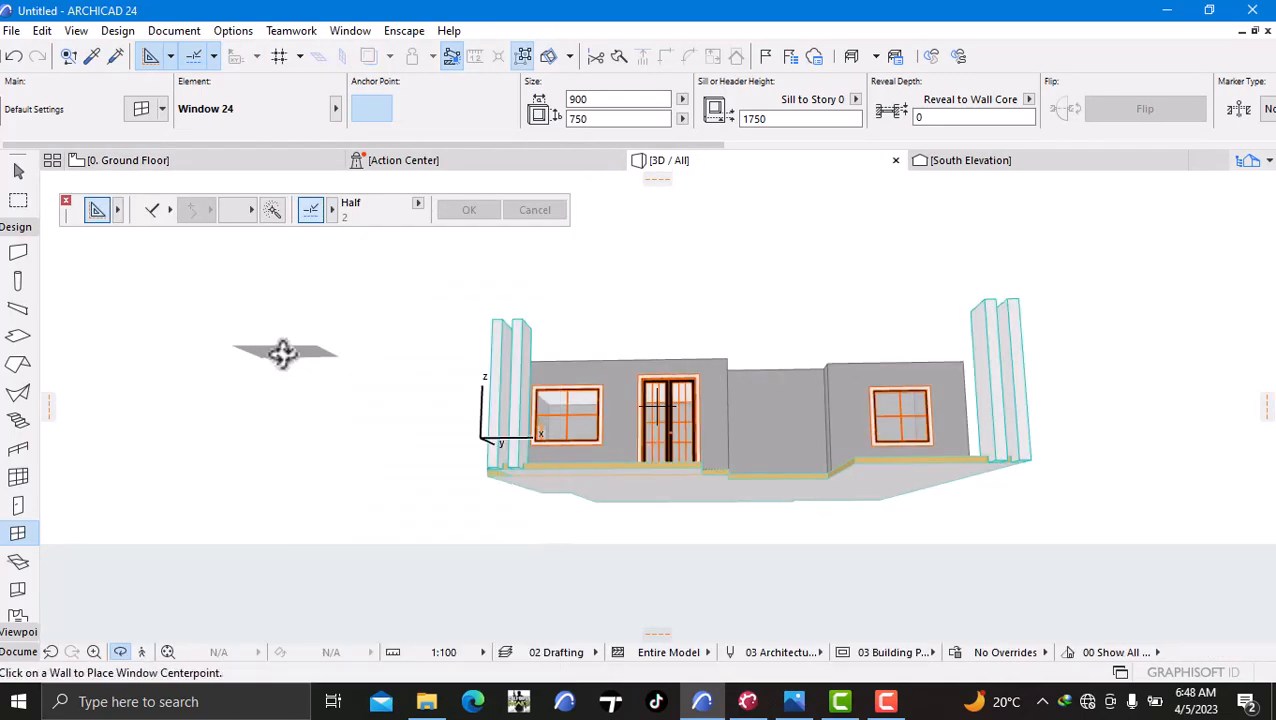
{"action": "left_click_drag", "start_coordinate": [282, 353], "coordinate": [794, 437]}
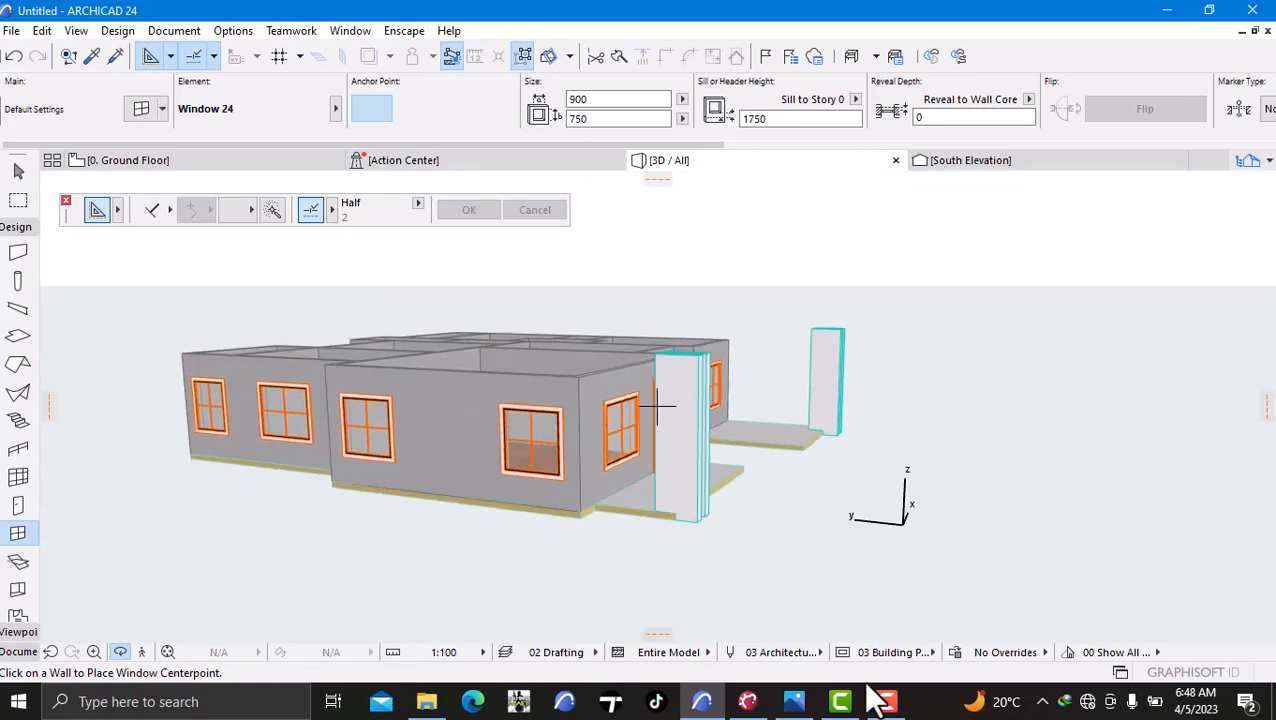
{"action": "mouse_move", "coordinate": [842, 700]}
{"action": "left_click", "coordinate": [852, 647]}
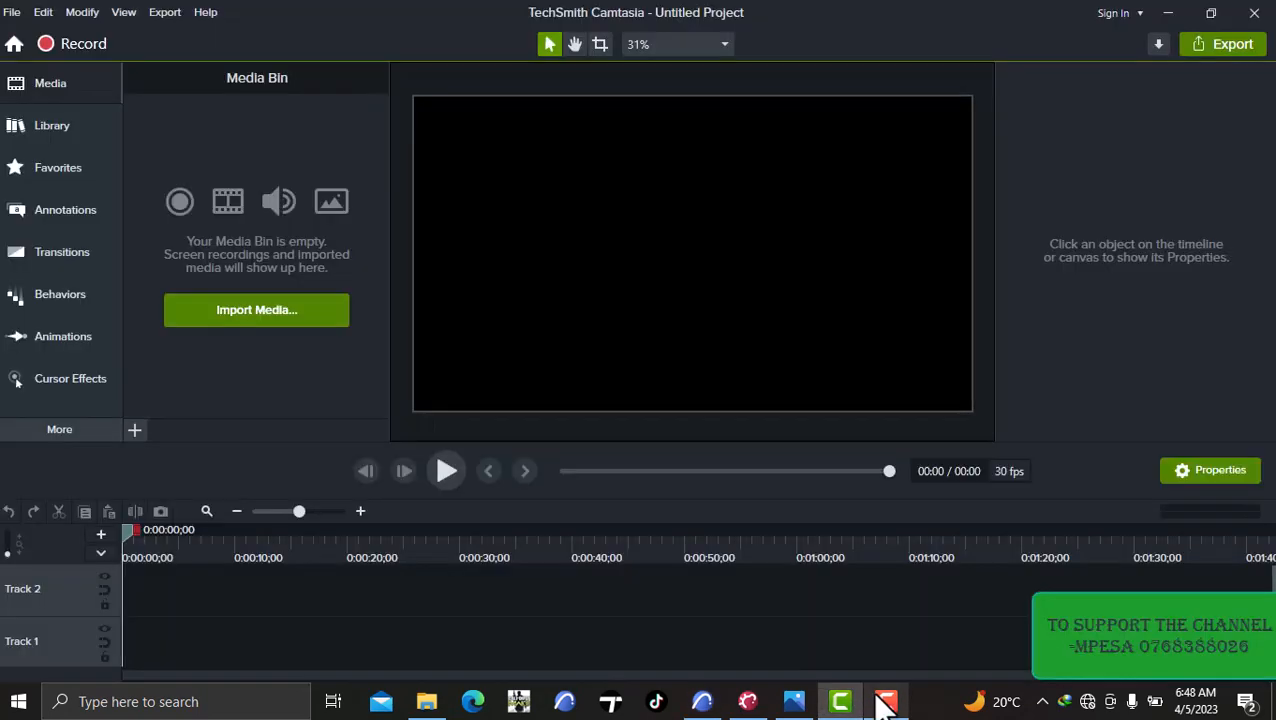
{"action": "left_click", "coordinate": [1168, 14]}
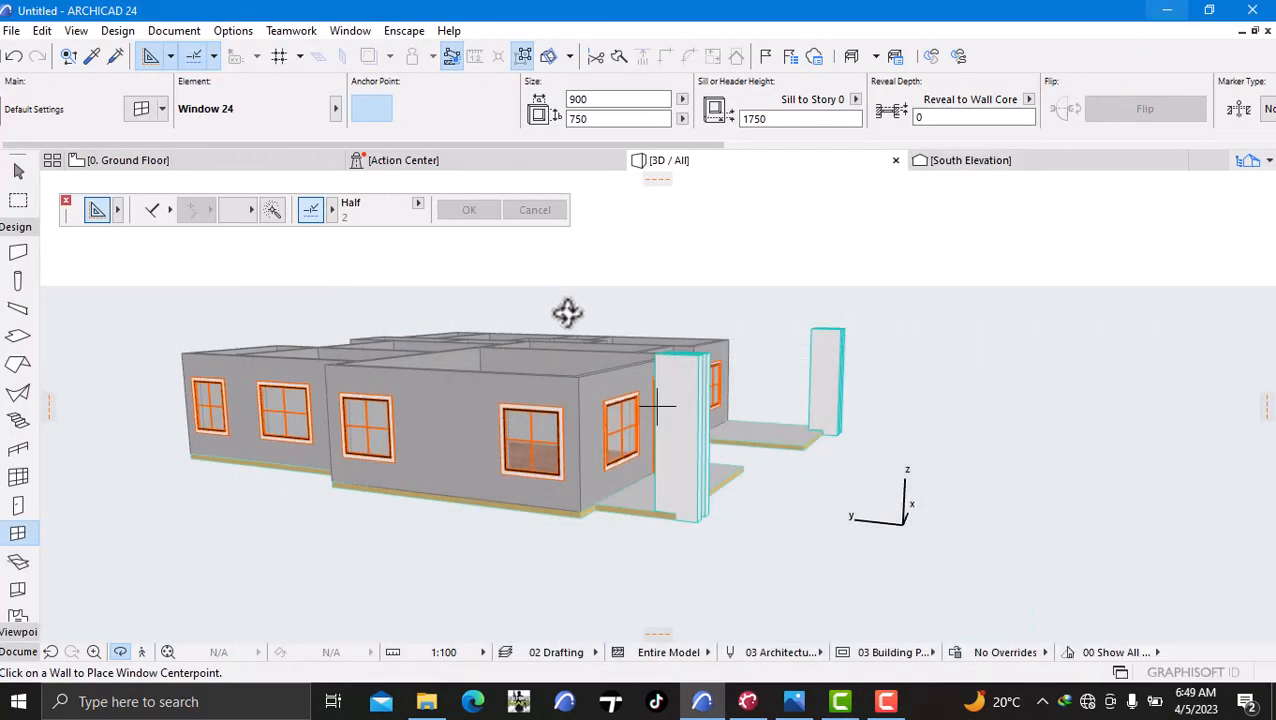
- Examine the west side and room layout of the 3D model from a higher viewpoint
{"action": "middle_click_drag", "start_coordinate": [567, 313], "coordinate": [645, 410], "text": "shift"}
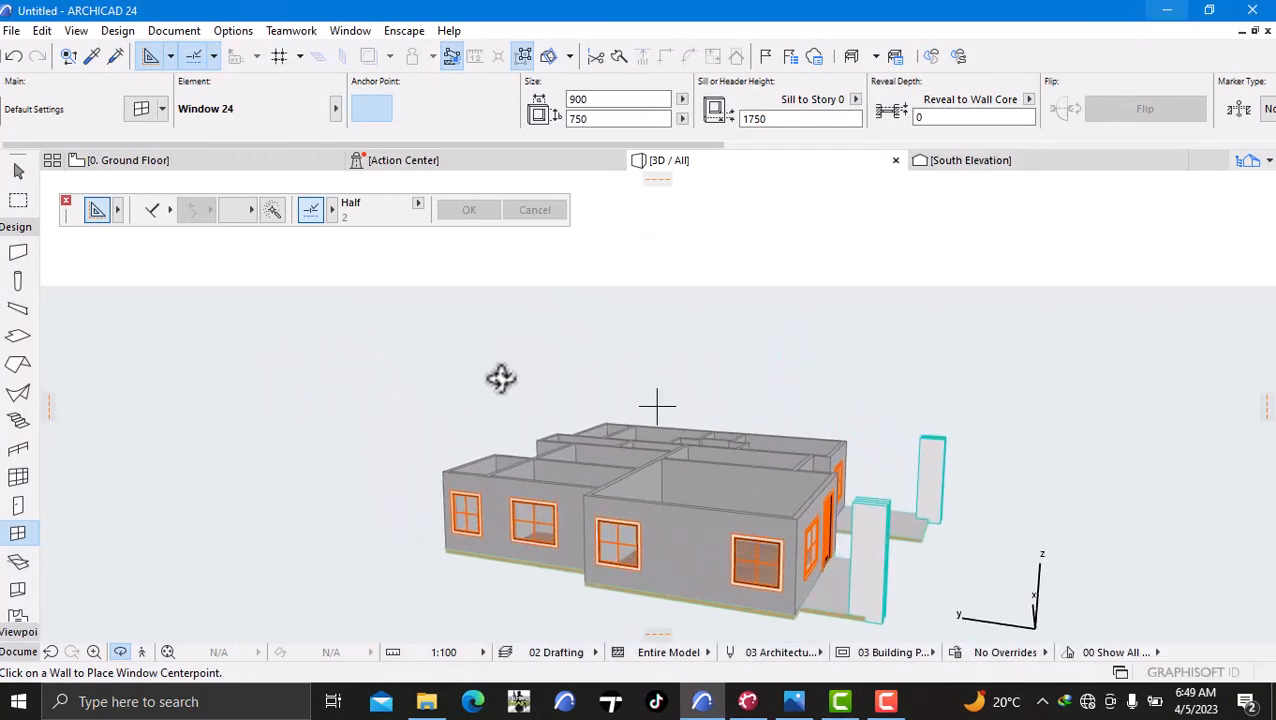
{"action": "key", "text": "F9"}
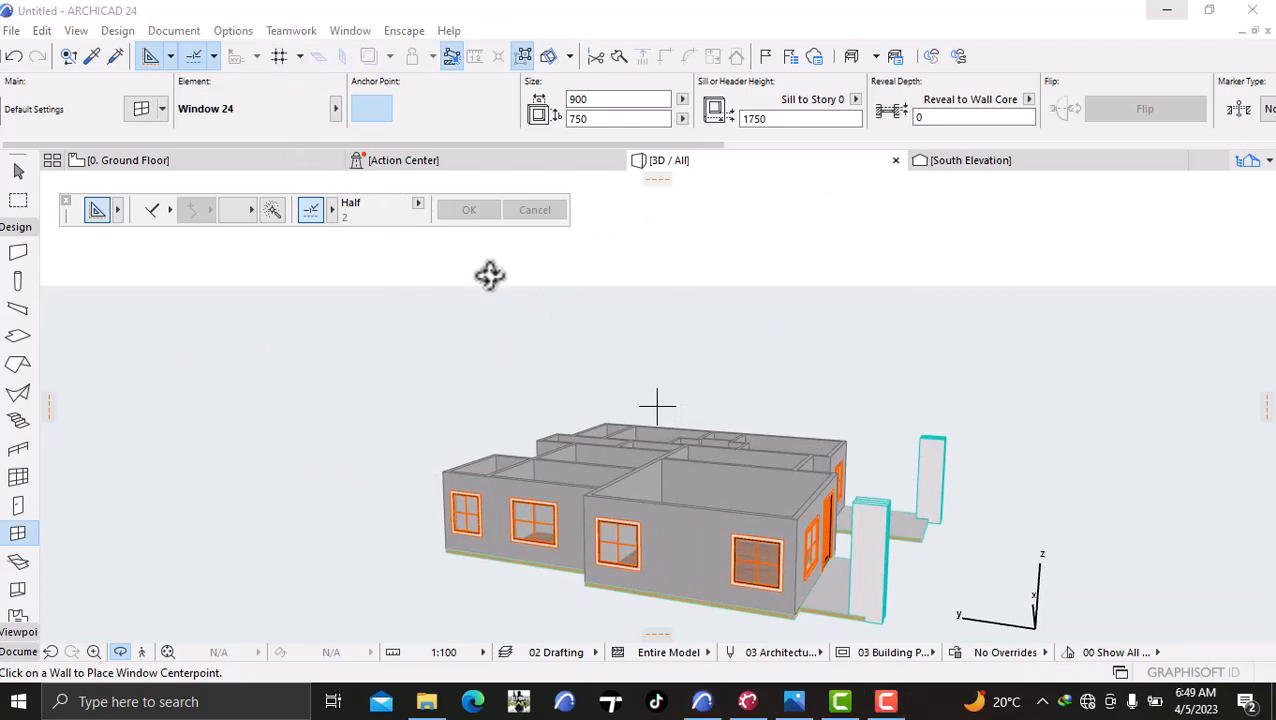
{"action": "middle_click_drag", "start_coordinate": [489, 275], "coordinate": [498, 384], "text": "shift"}
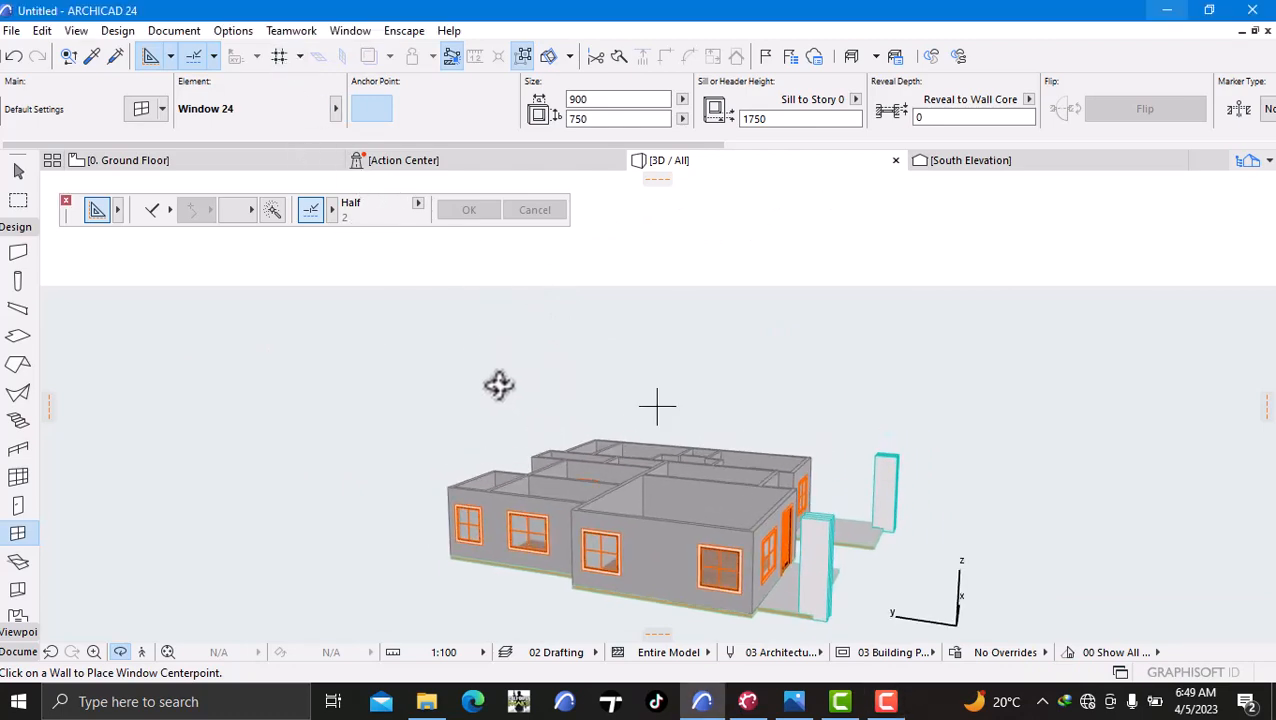
{"action": "right_click", "coordinate": [356, 364]}
{"action": "left_click", "coordinate": [265, 453]}
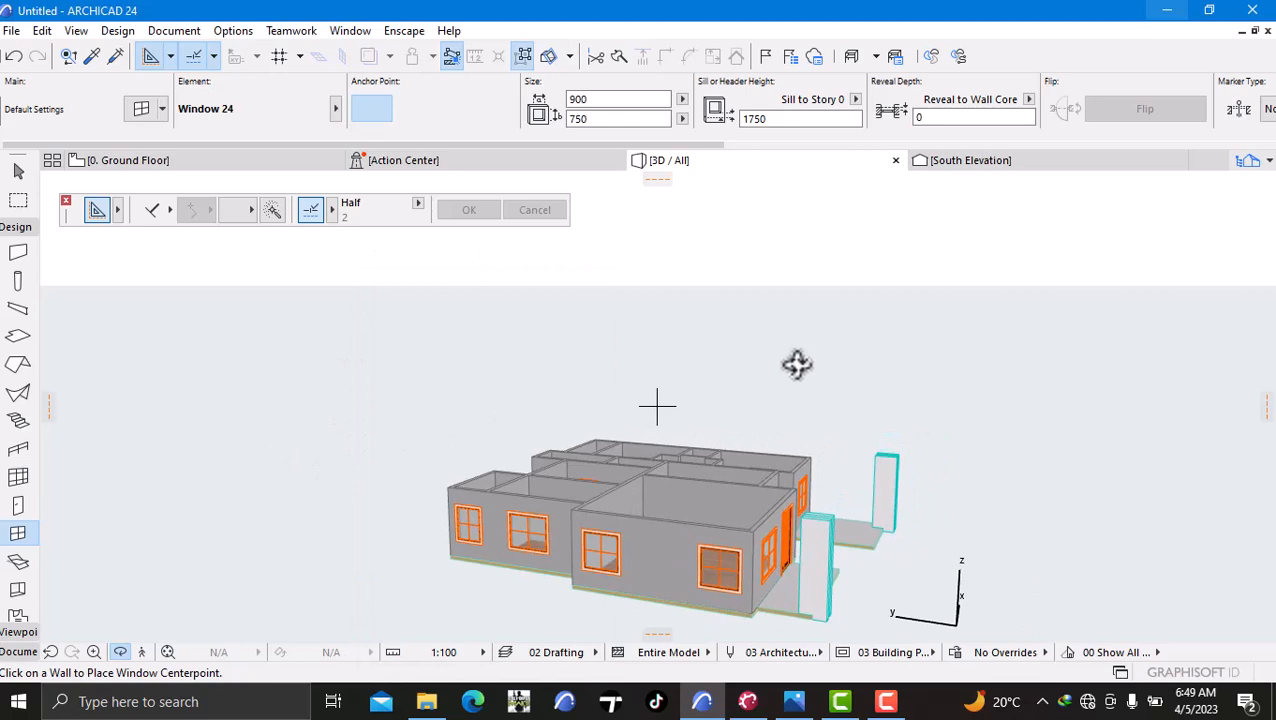
- Examine the east wall's large and small high-level windows together with the front porches in the 3D model
{"action": "middle_click_drag", "start_coordinate": [797, 364], "coordinate": [458, 432], "text": "shift"}
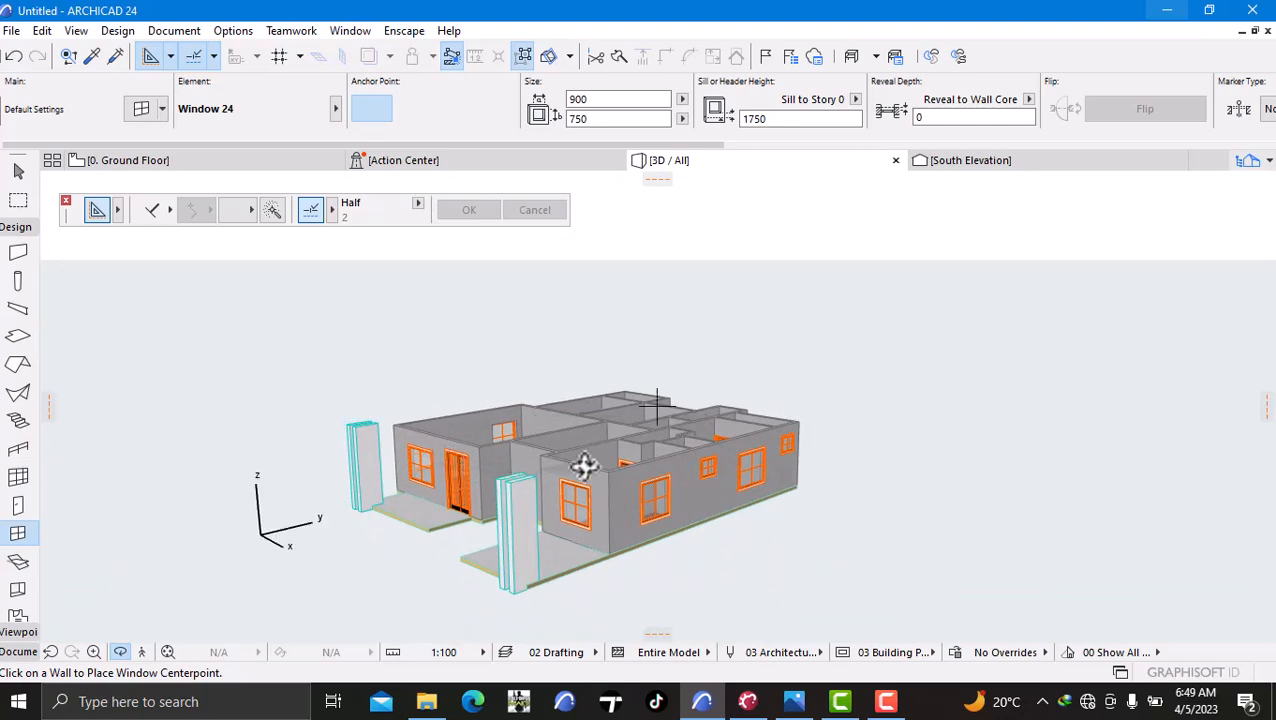
{"action": "scroll", "coordinate": [546, 402], "scroll_direction": "up", "scroll_amount": 3}
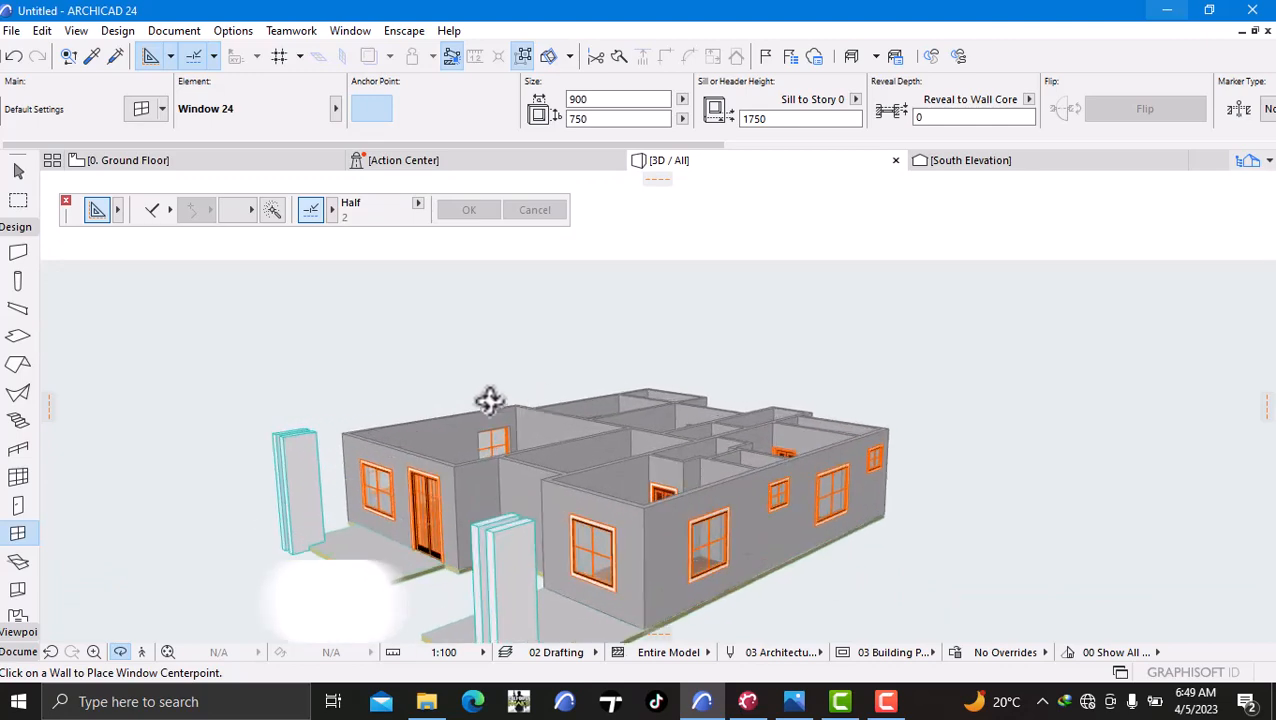
{"action": "middle_click_drag", "start_coordinate": [550, 420], "coordinate": [735, 365]}
{"action": "scroll", "coordinate": [800, 425], "scroll_direction": "down", "scroll_amount": 1}
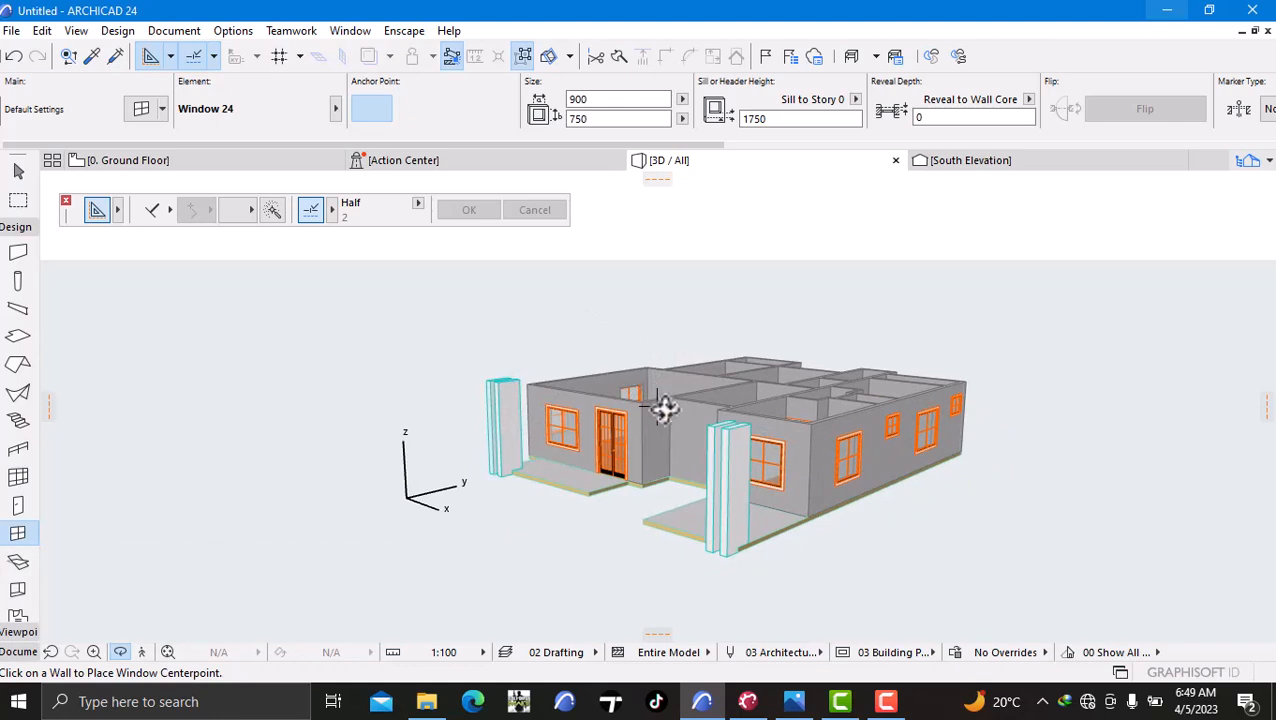
{"action": "scroll", "coordinate": [911, 421], "scroll_direction": "down", "scroll_amount": 2}
{"action": "middle_click_drag", "start_coordinate": [885, 462], "coordinate": [871, 475]}
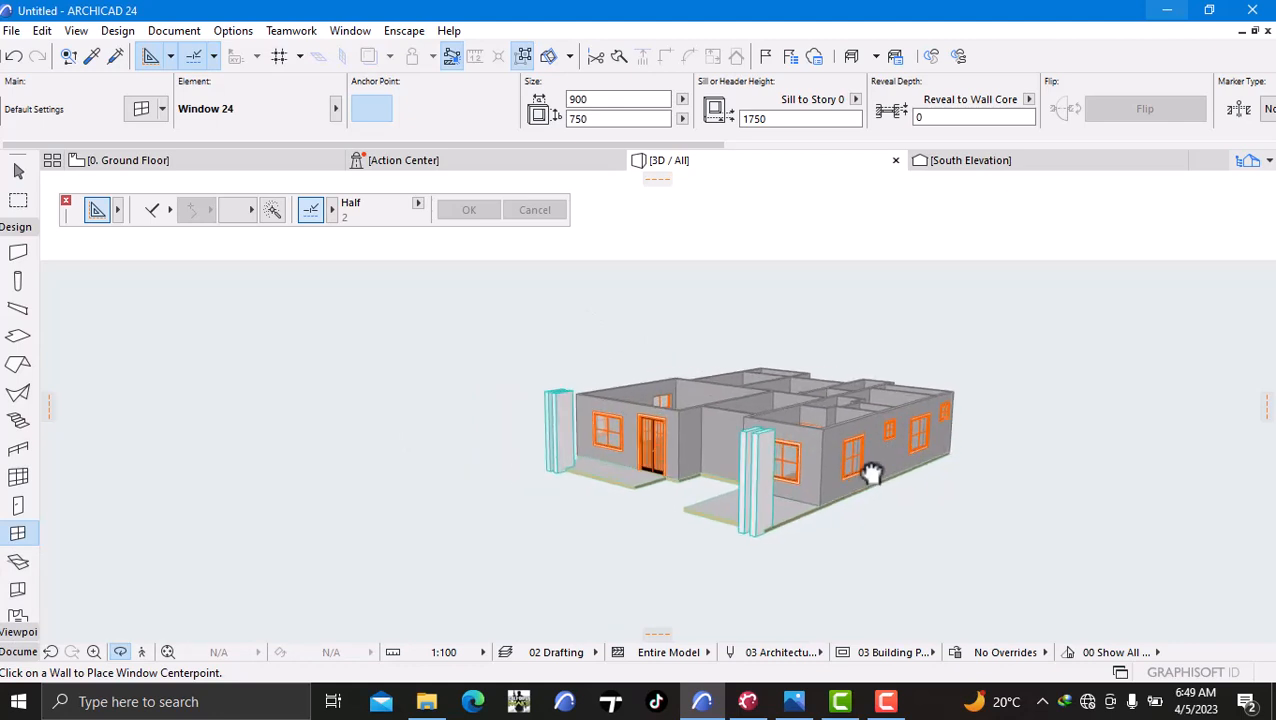
{"action": "middle_click_drag", "start_coordinate": [660, 455], "coordinate": [635, 447]}
{"action": "middle_click_drag", "start_coordinate": [856, 451], "coordinate": [735, 436]}
{"action": "middle_click_drag", "start_coordinate": [809, 497], "coordinate": [809, 541]}
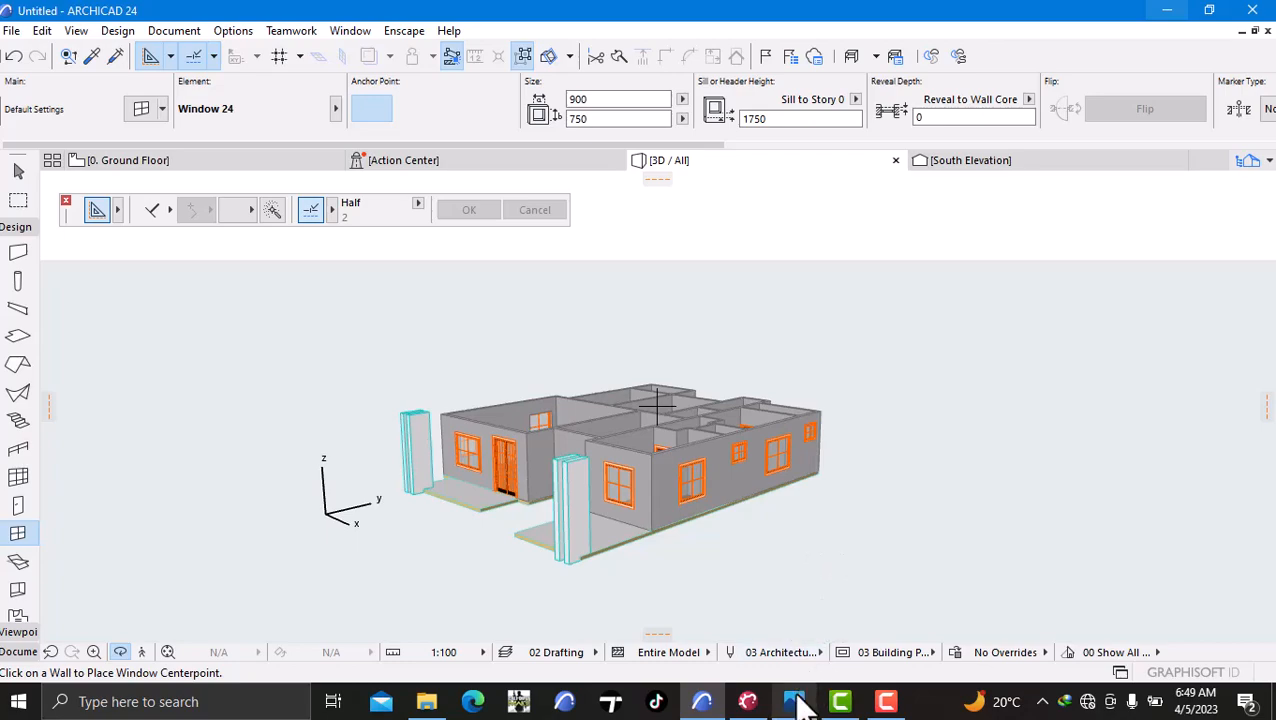
- Switch to the reference renders and examine the front facade and curved glazed stair tower in Image3.png
{"action": "mouse_move", "coordinate": [798, 700]}
{"action": "left_click", "coordinate": [799, 648]}
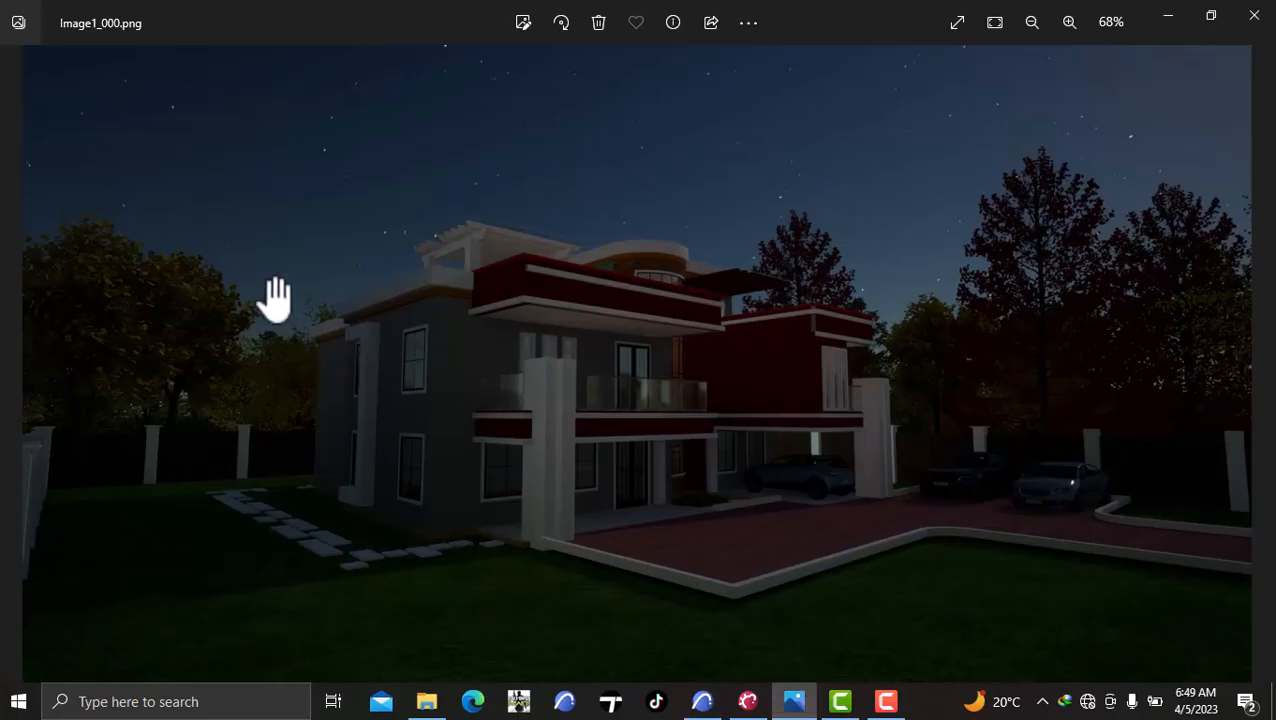
{"action": "left_click", "coordinate": [1260, 366]}
{"action": "left_click", "coordinate": [1260, 366]}
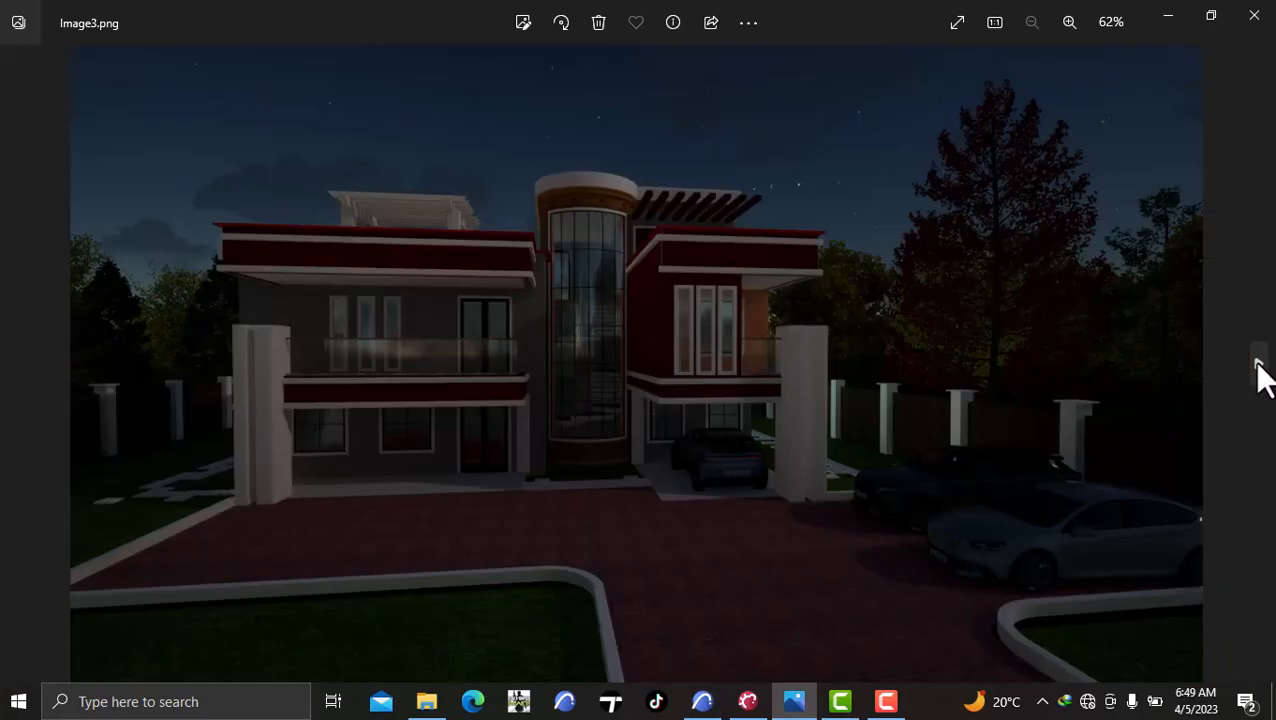
{"action": "scroll", "coordinate": [536, 311], "scroll_direction": "up", "scroll_amount": 2}
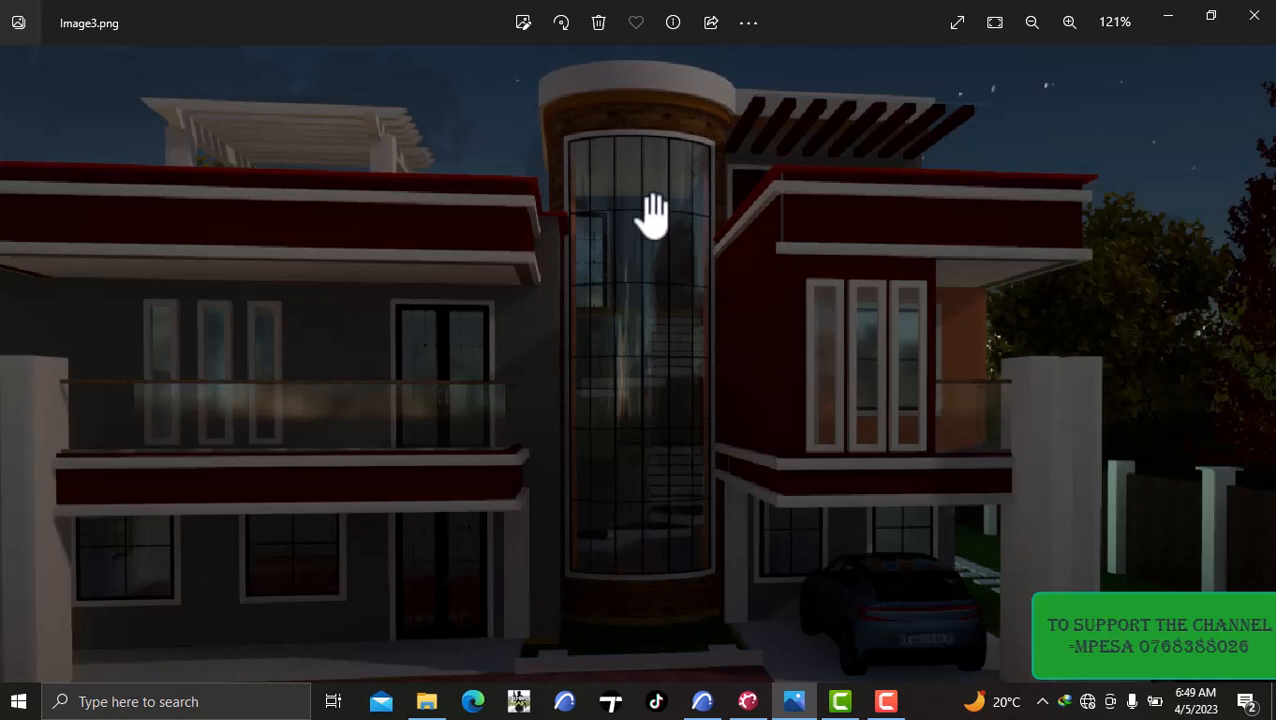
{"action": "scroll", "coordinate": [651, 178], "scroll_direction": "down", "scroll_amount": 4}
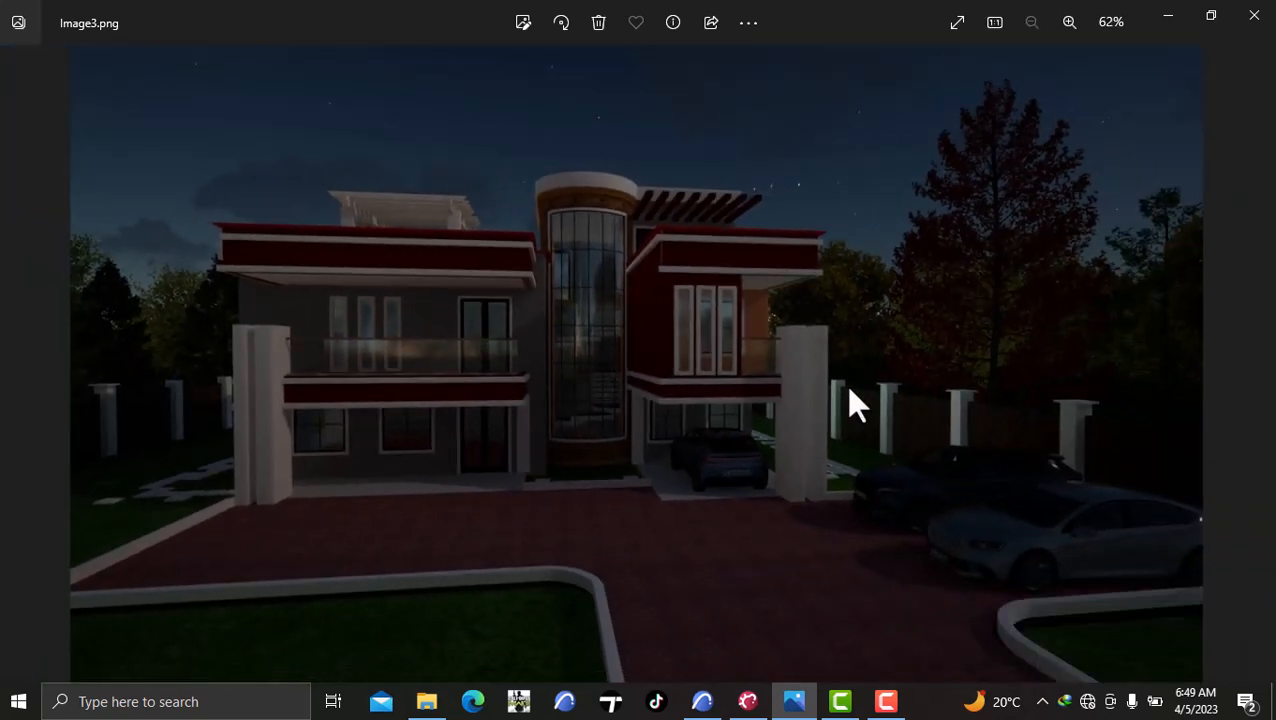
{"action": "left_click", "coordinate": [881, 695]}
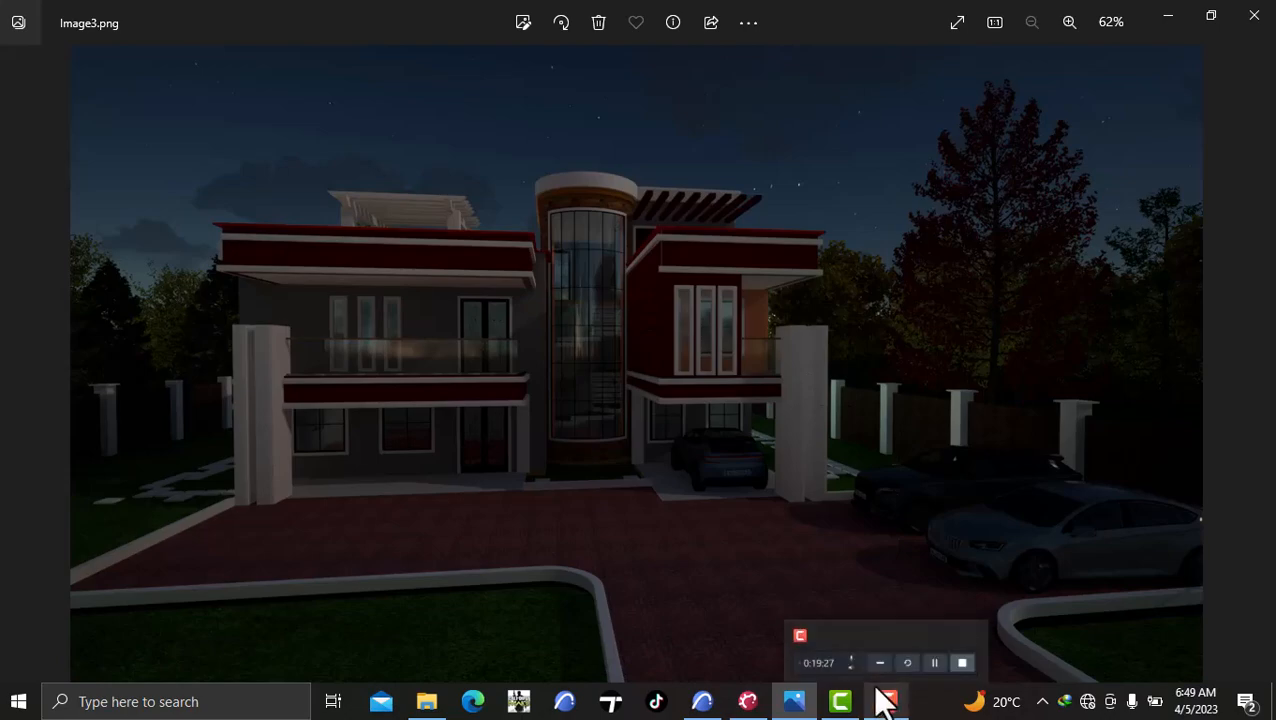